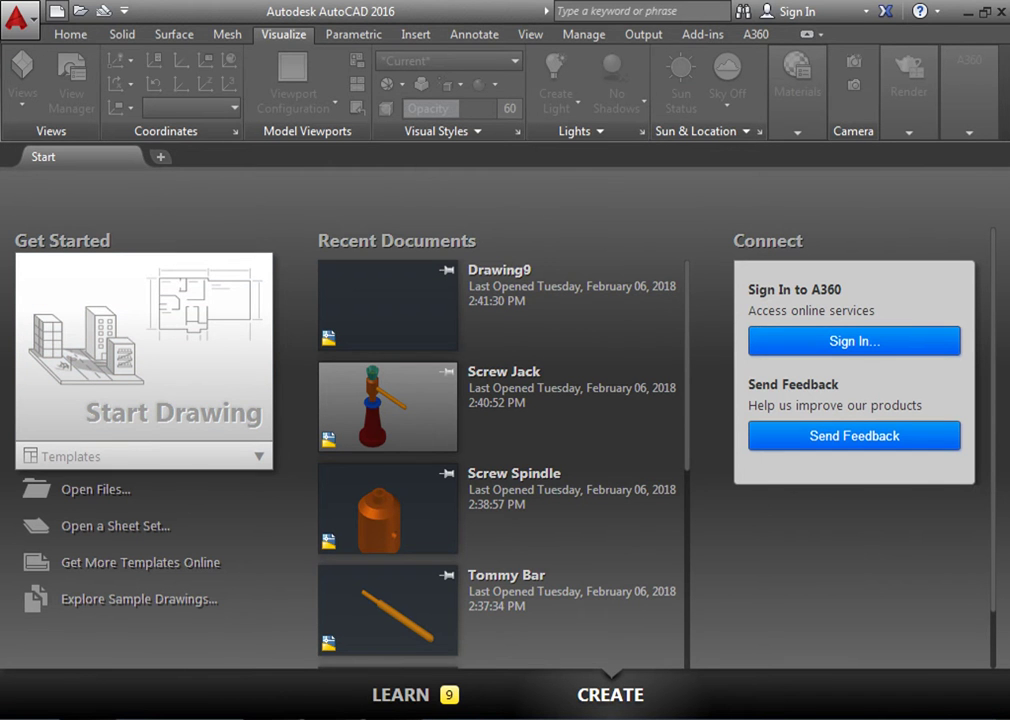
Step: Start a new blank drawing from the default template and show it in SE Isometric
key("ctrl+n")
key("Return")
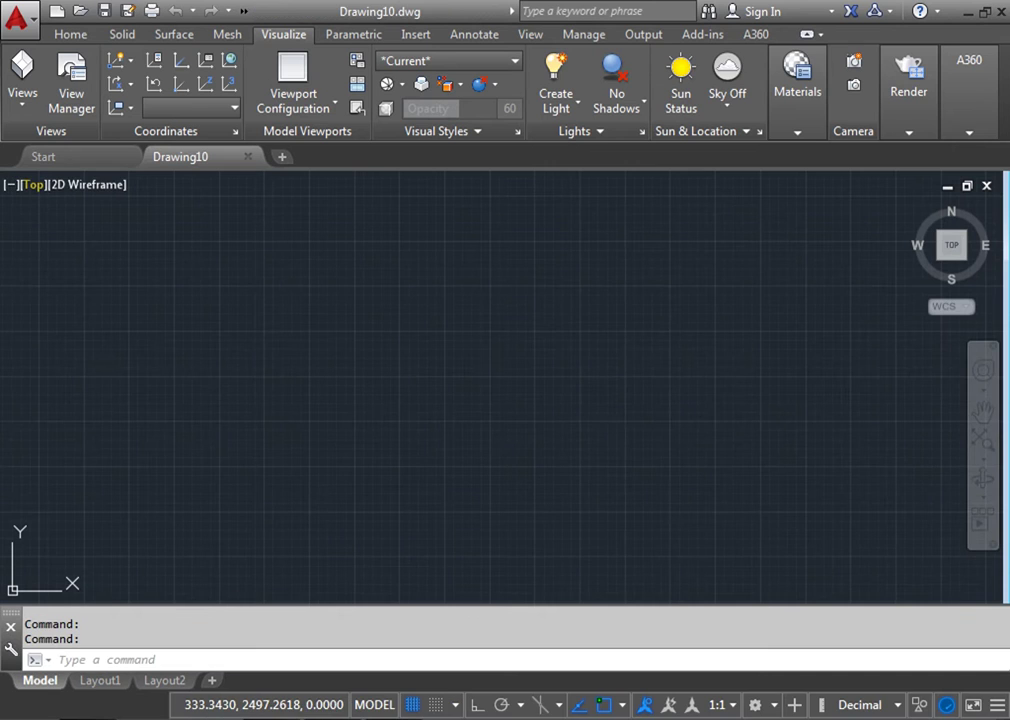
left_click(33, 184)
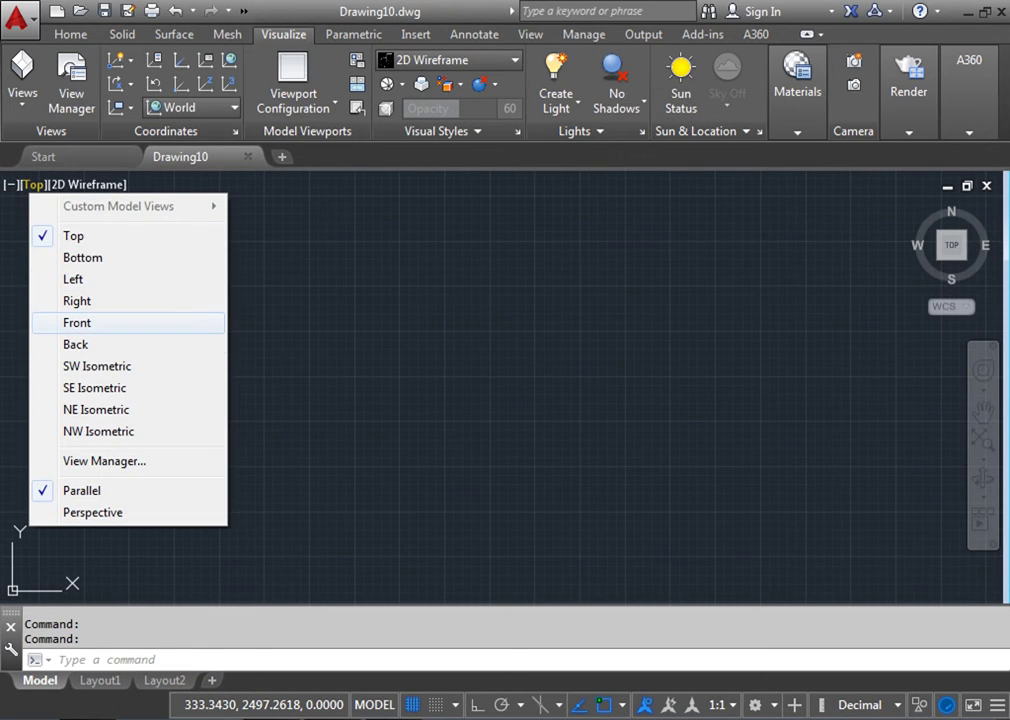
left_click(95, 387)
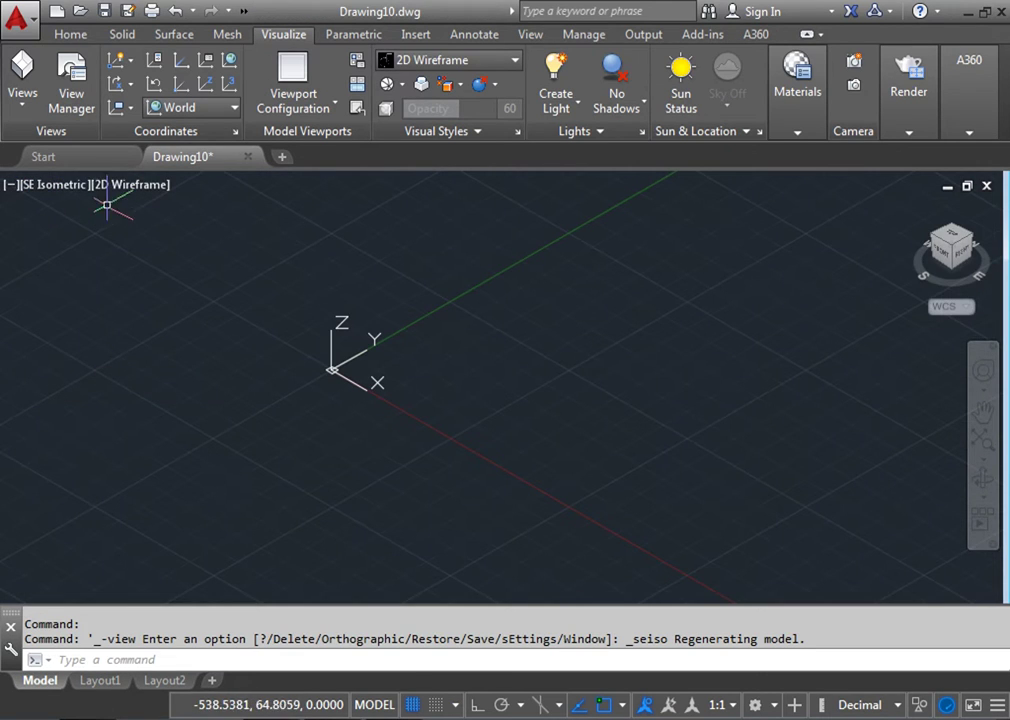
left_click(55, 184)
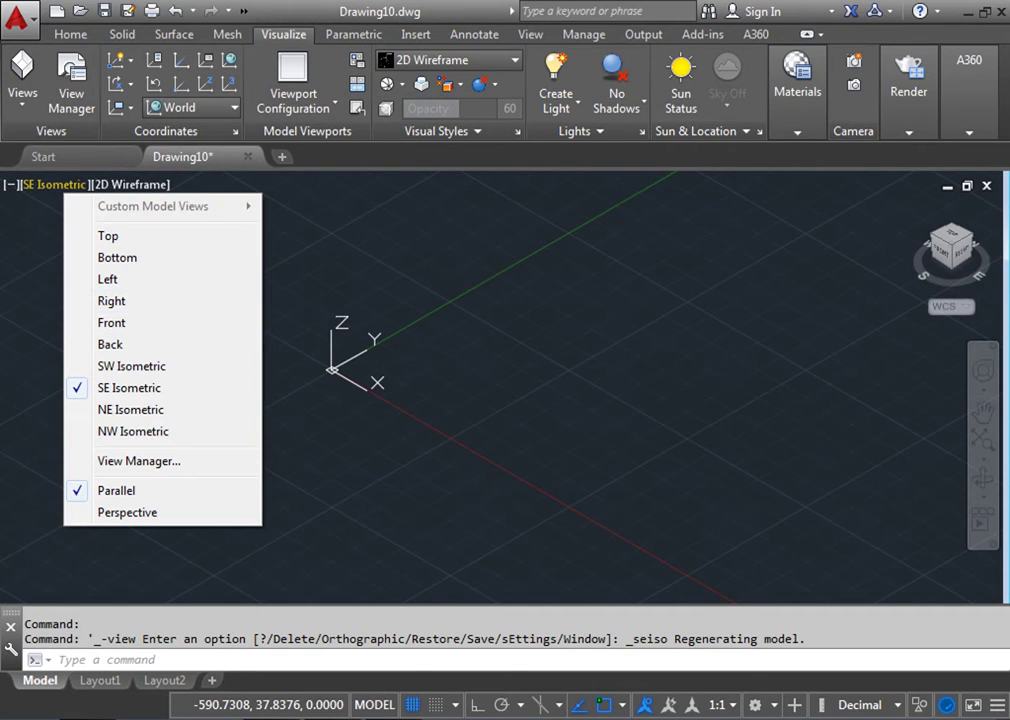
left_click(750, 194)
Step: Align the coordinate system to the Right plane from the UCS presets
key("Escape")
left_click(797, 131)
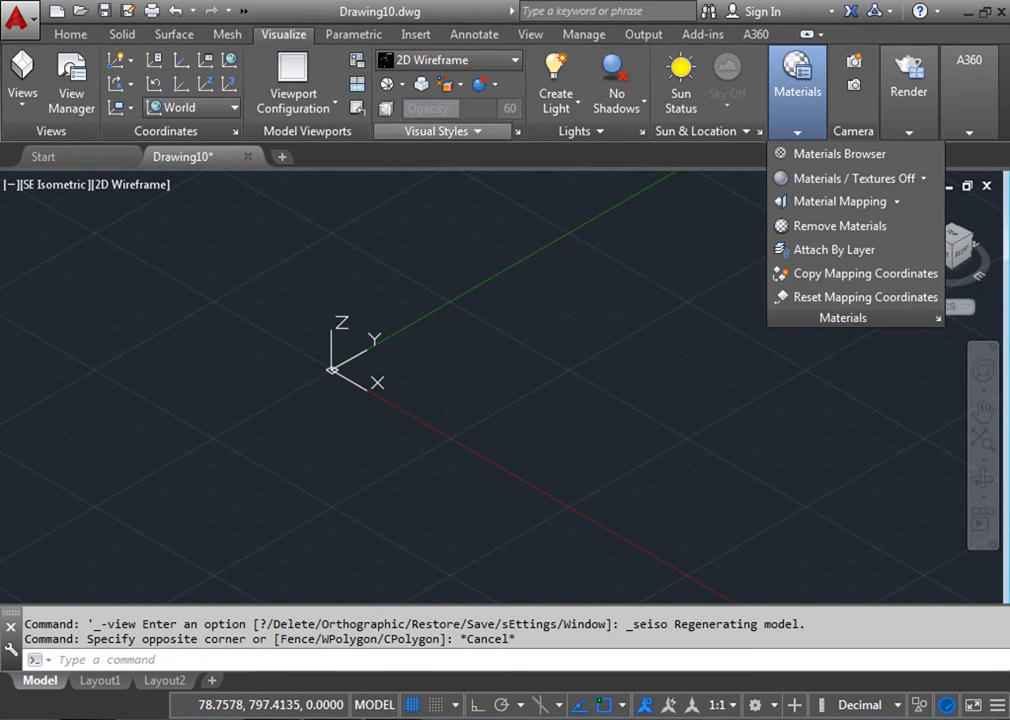
left_click(70, 34)
left_click(638, 100)
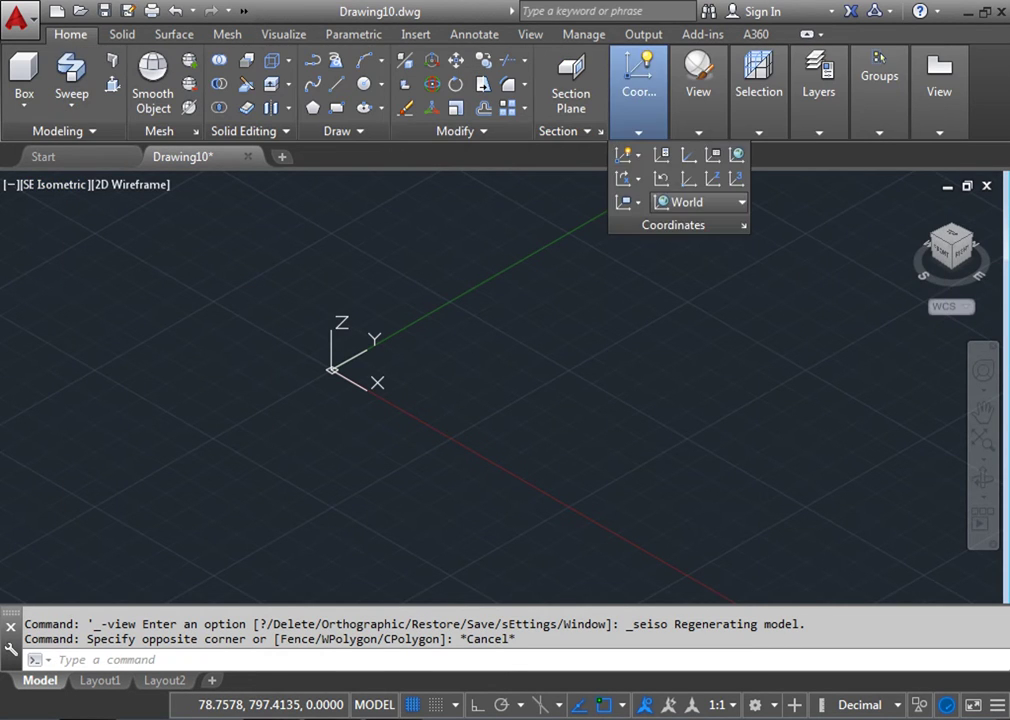
left_click(700, 202)
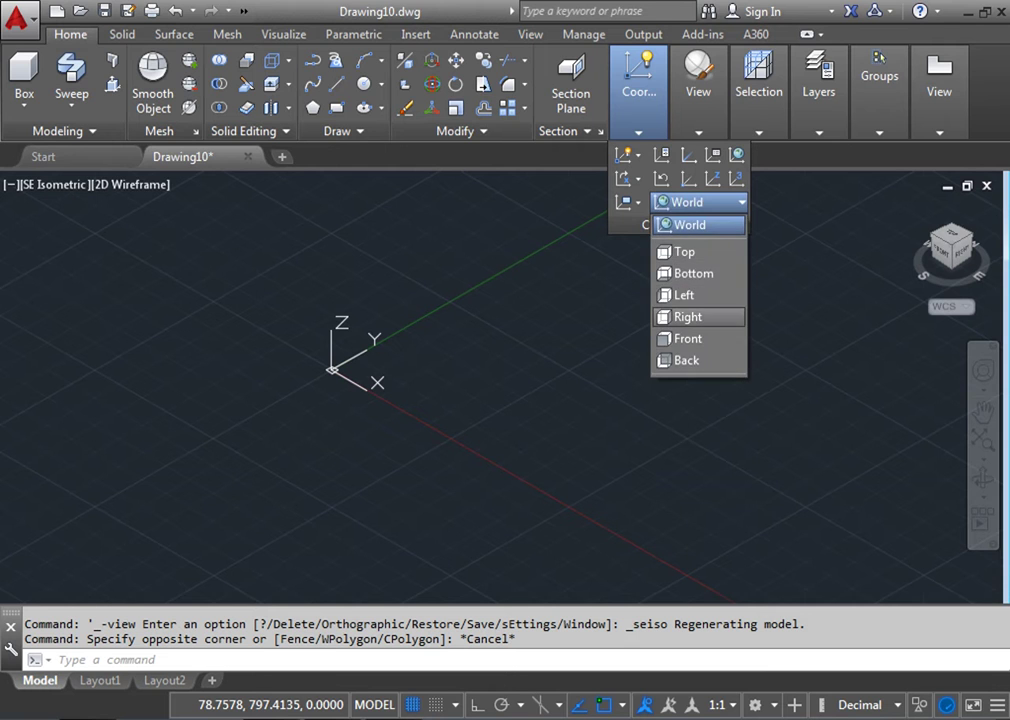
left_click(698, 316)
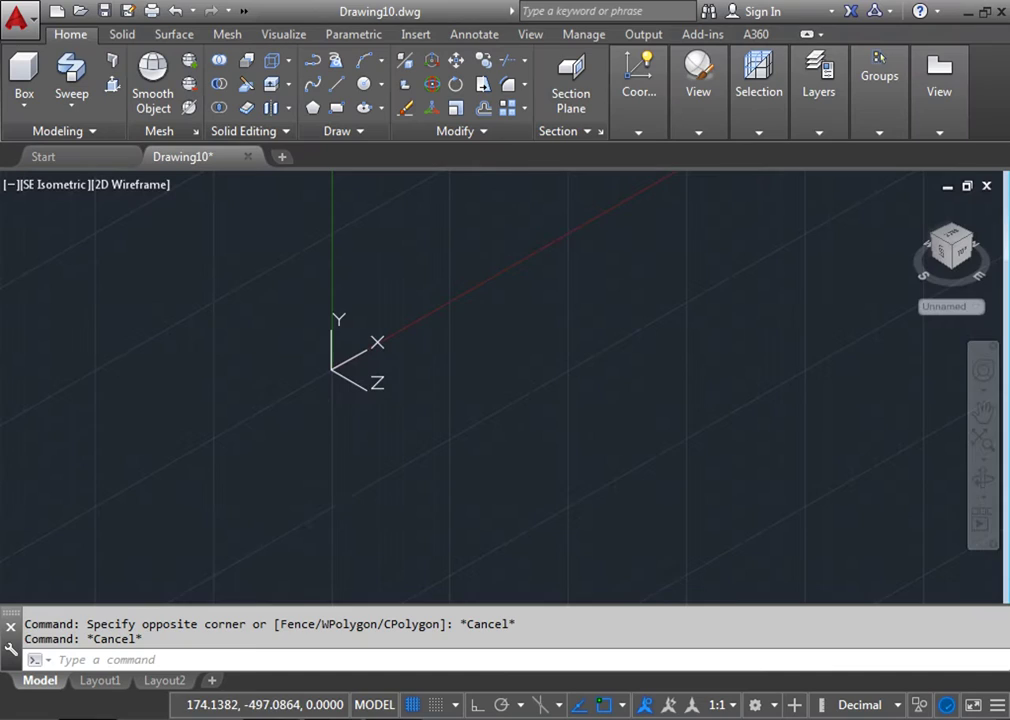
Step: Draw a diameter 32 circle centred near the origin
type("c")
key("Return")
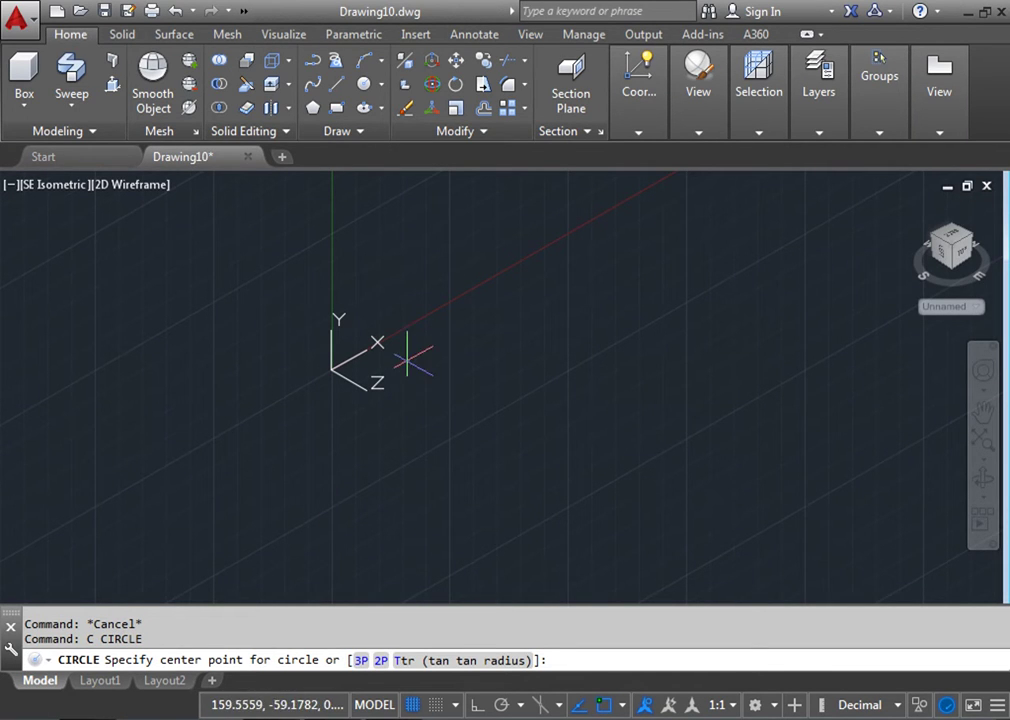
left_click(410, 362)
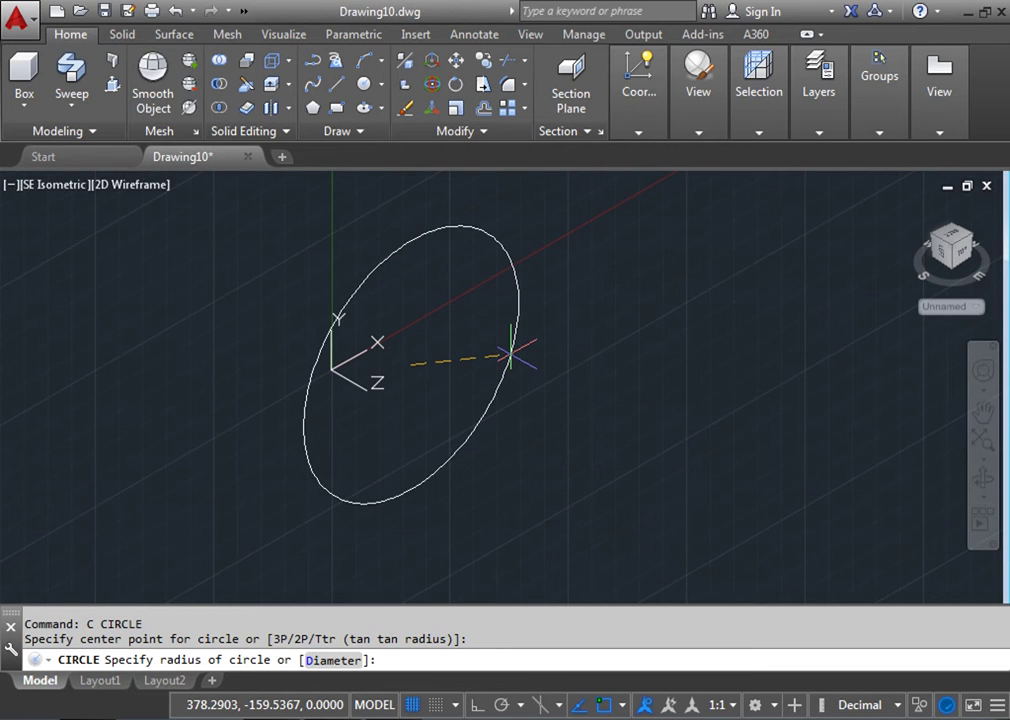
type("d")
key("Return")
type("32")
key("Return")
scroll(510, 354, "up", 3)
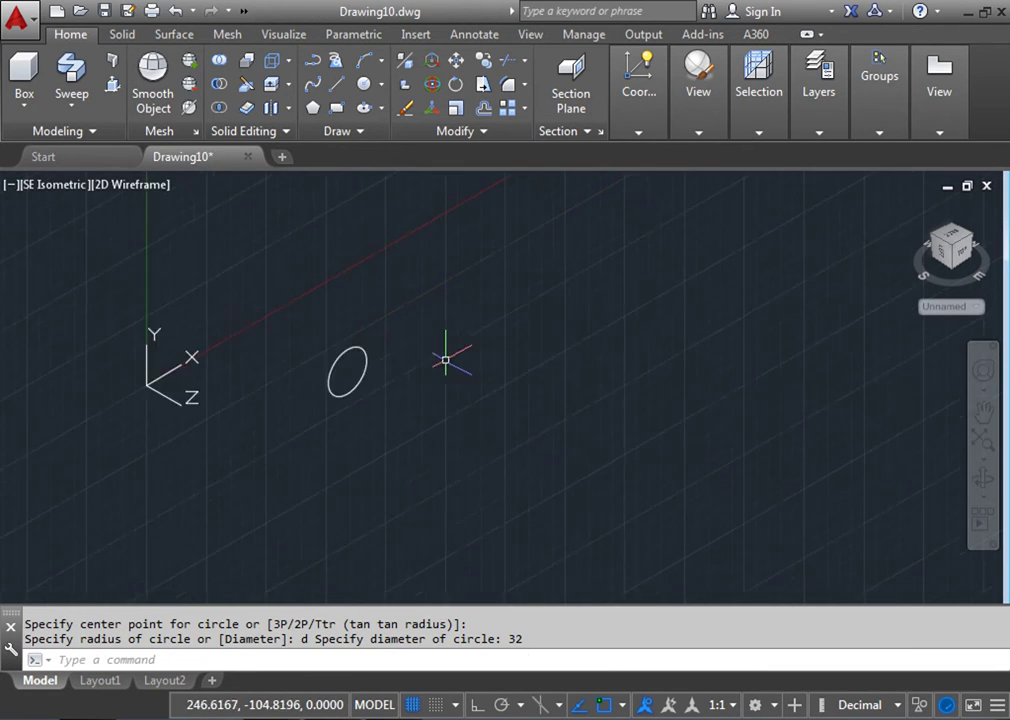
scroll(291, 356, "up", 5)
Step: Draw a concentric diameter 64 circle on the same centre
key("Return")
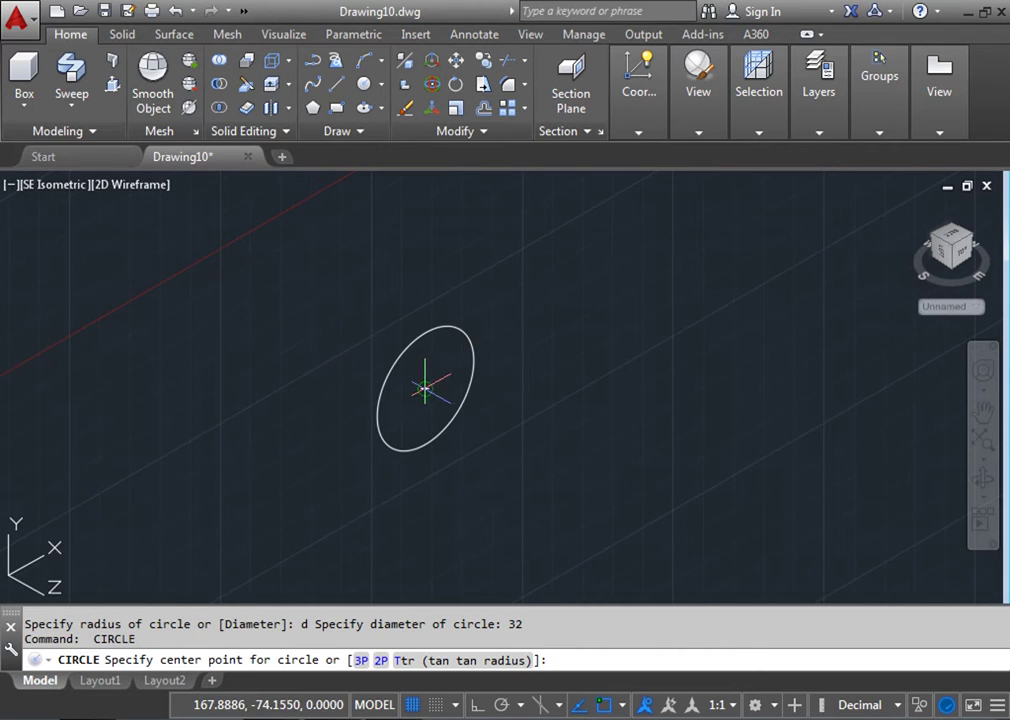
left_click(424, 388)
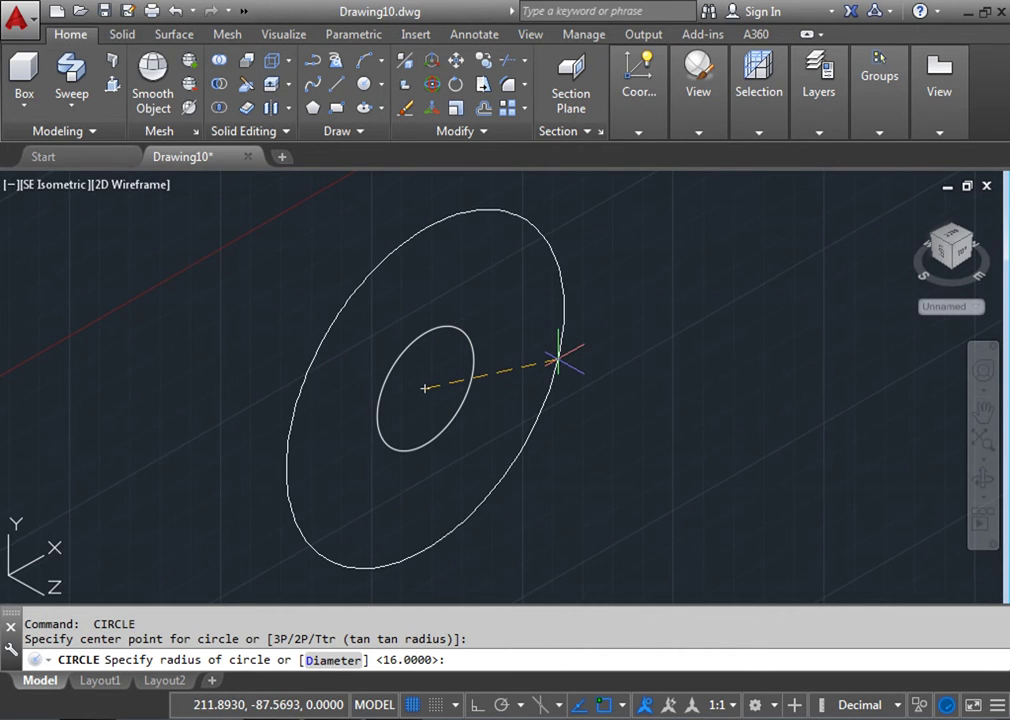
type("d")
key("Return")
type("64")
key("Return")
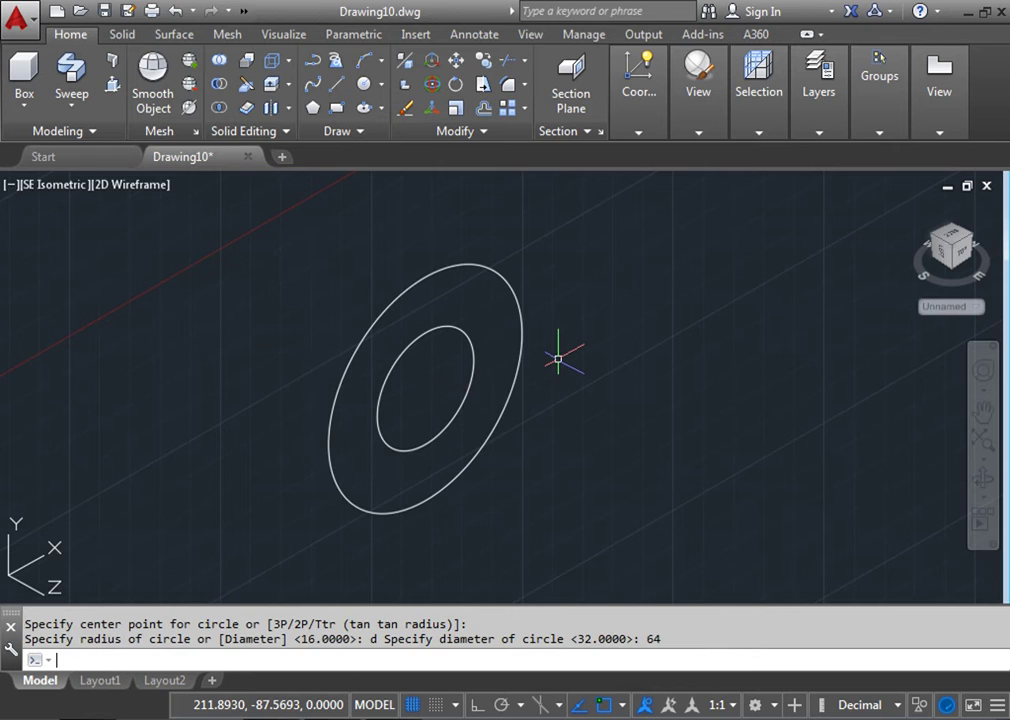
Step: Begin press-pulling the ring between the circles and check the sleeve reference drawing
scroll(516, 334, "down", 2)
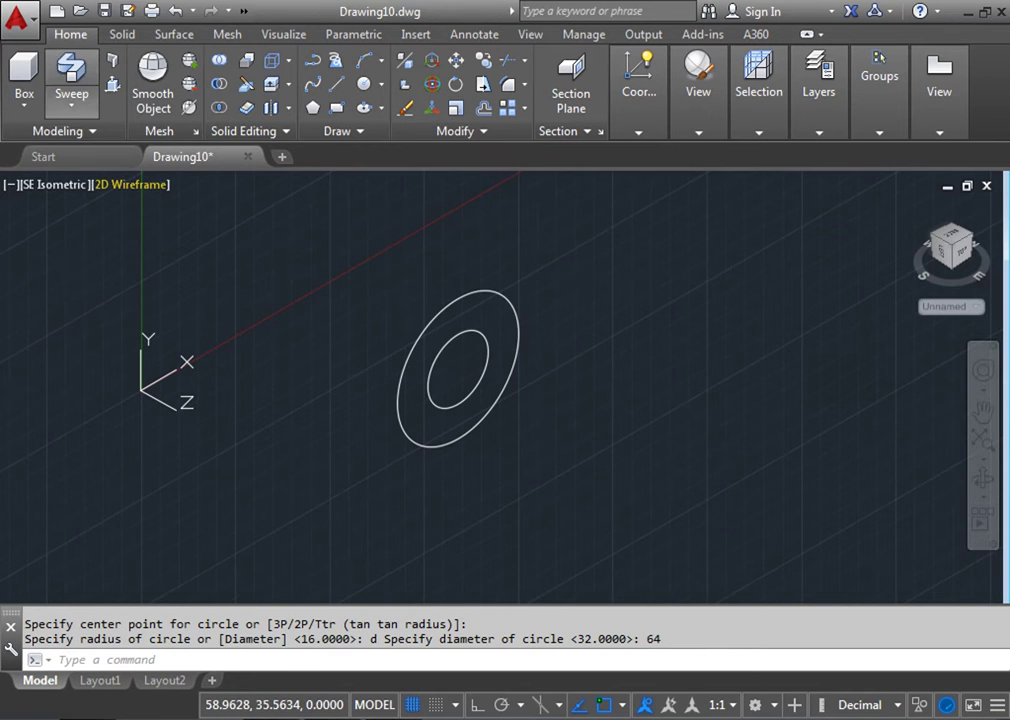
left_click(112, 84)
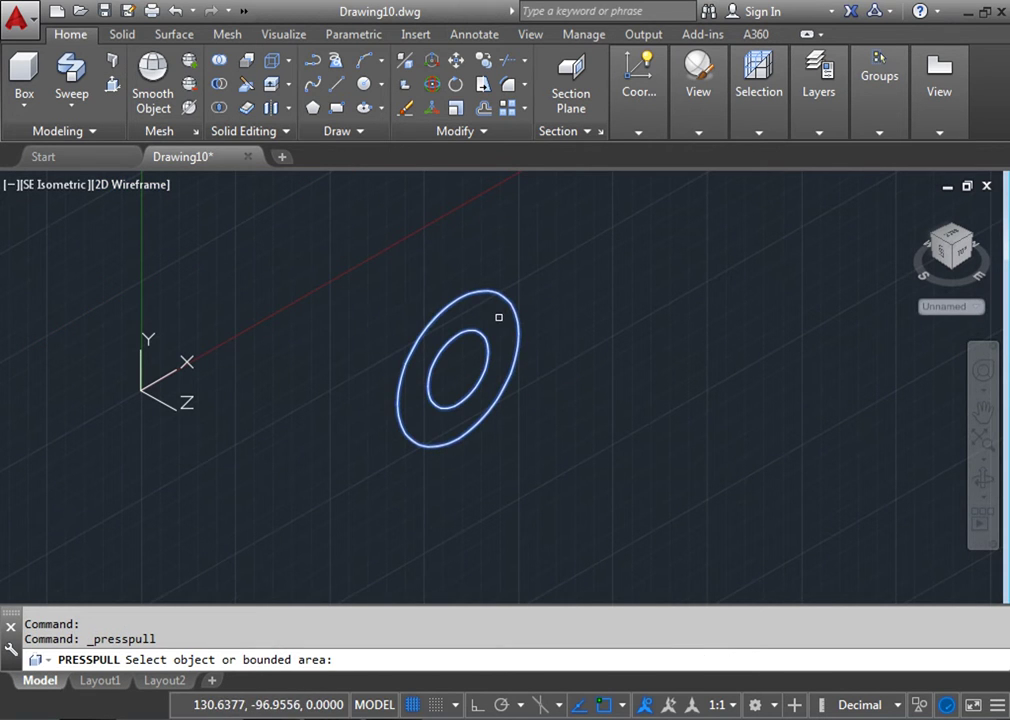
left_click(412, 395)
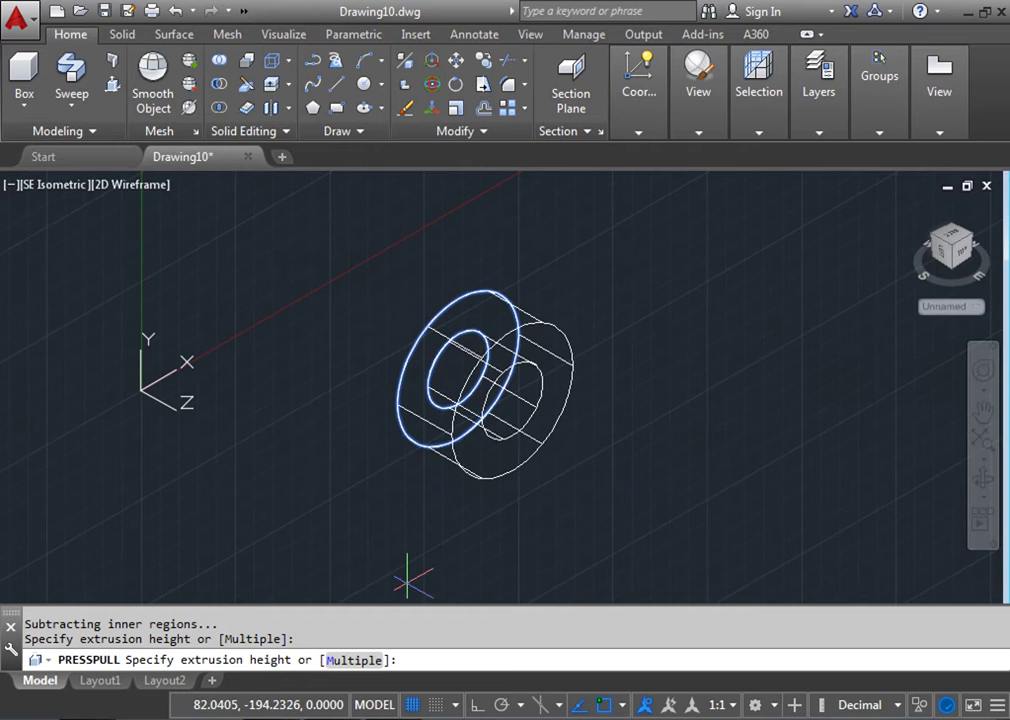
key("alt+Tab")
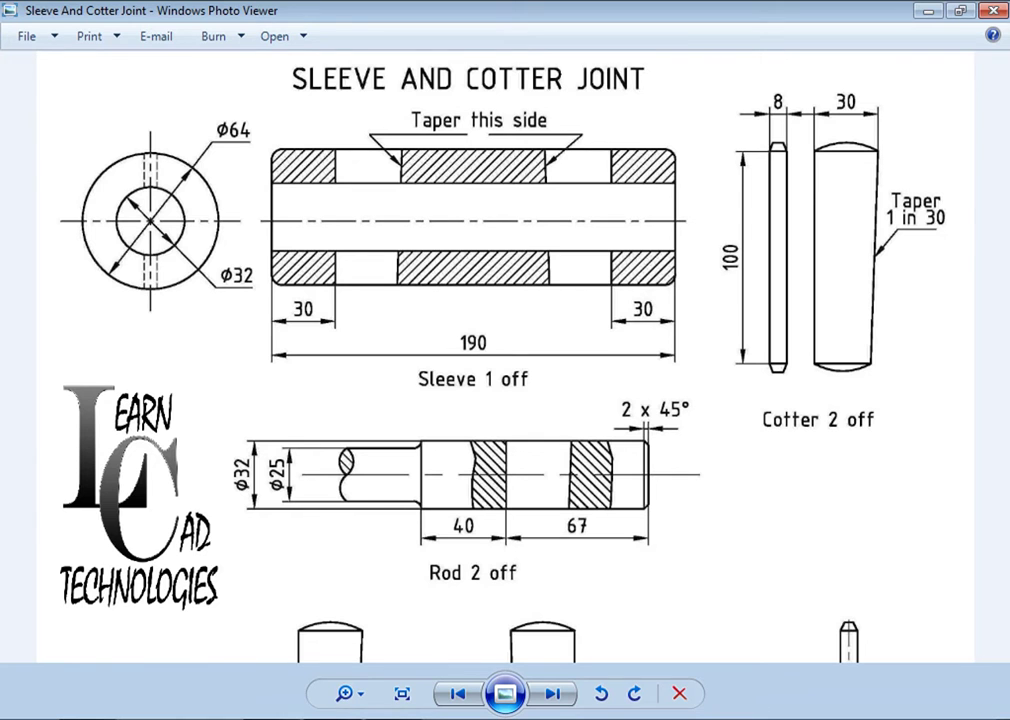
key("alt+Tab")
Step: Extrude the ring 190 units into the sleeve and erase the leftover end circles
type("190")
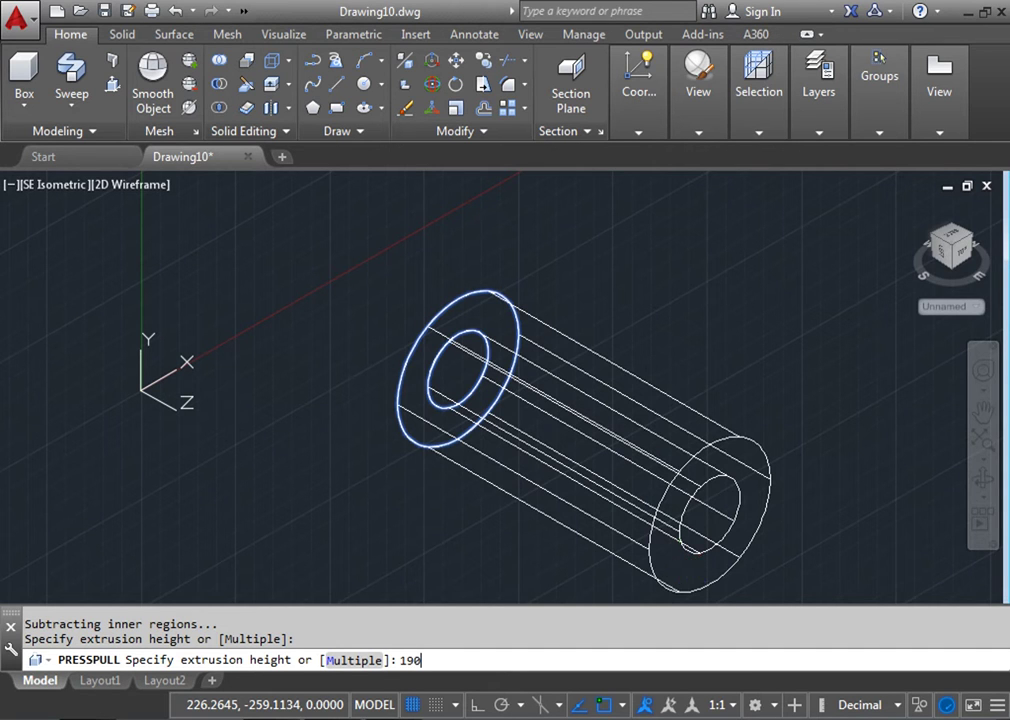
key("Return")
scroll(387, 209, "down", 3)
scroll(387, 209, "up", 2)
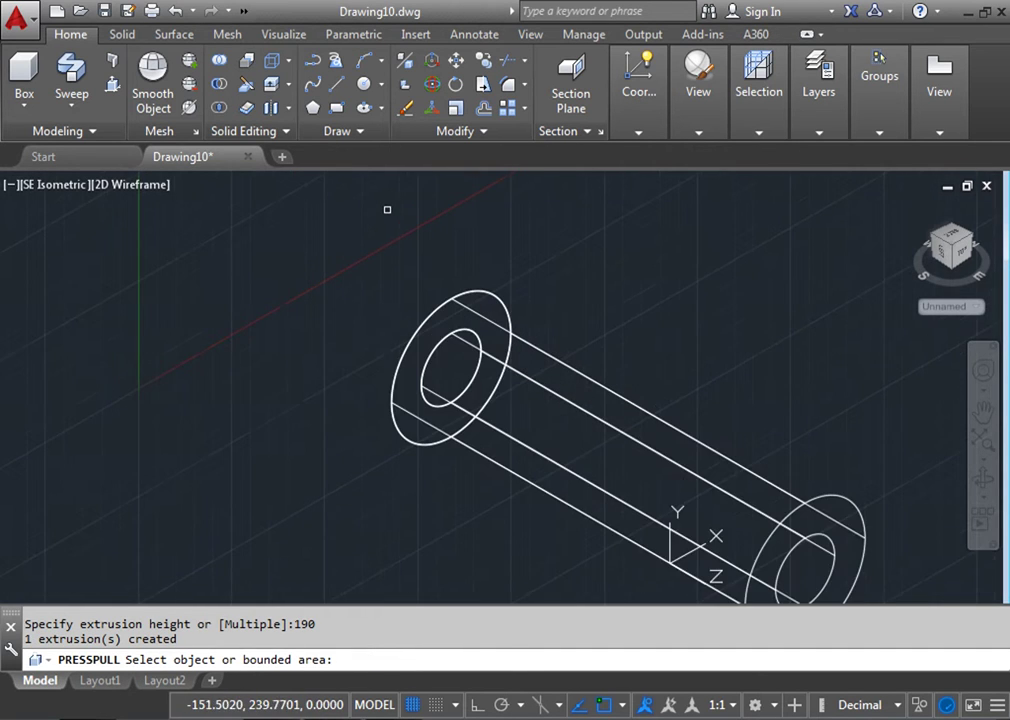
scroll(387, 209, "up", 3)
scroll(383, 210, "down", 3)
left_click(320, 176)
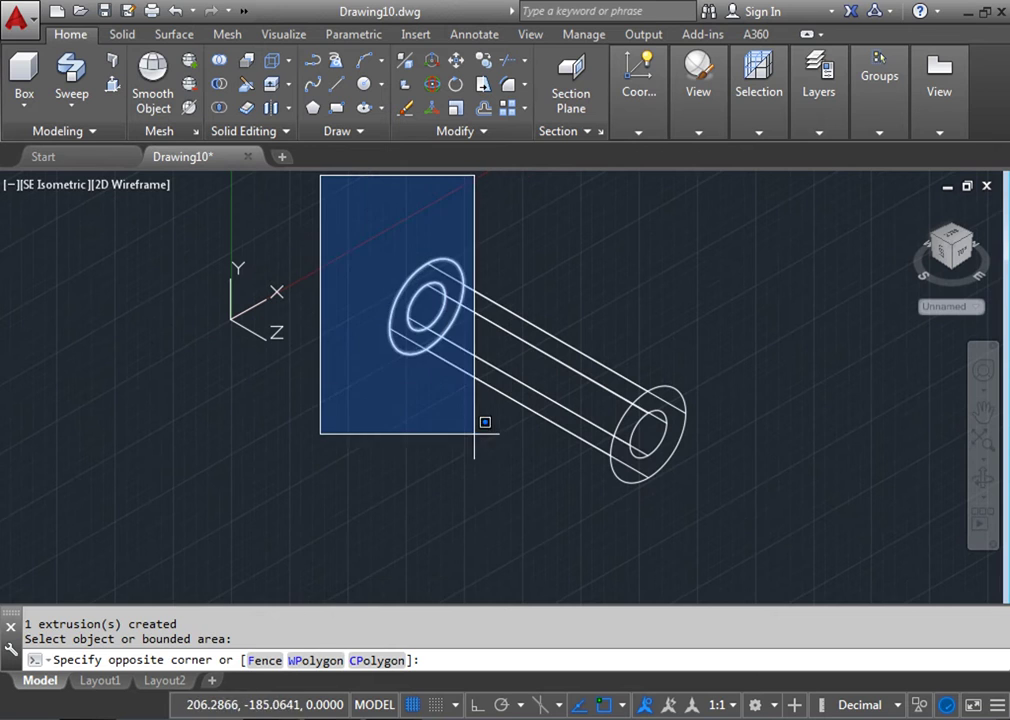
left_click(476, 435)
key("Delete")
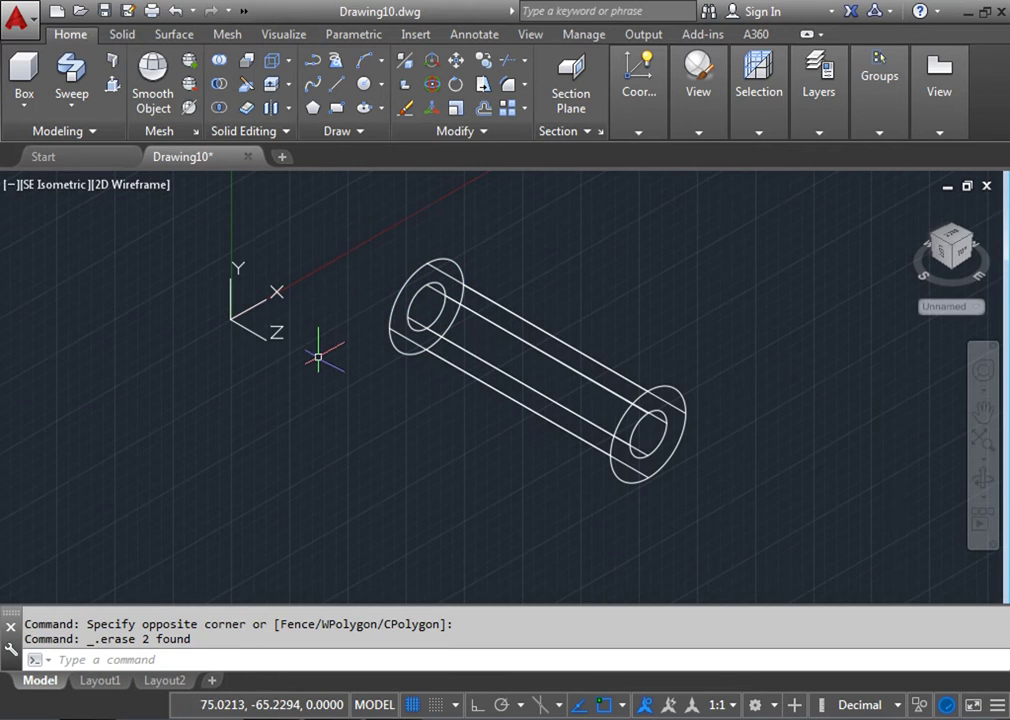
Step: Show the sleeve shaded and align the UCS to the Front plane
left_click(132, 184)
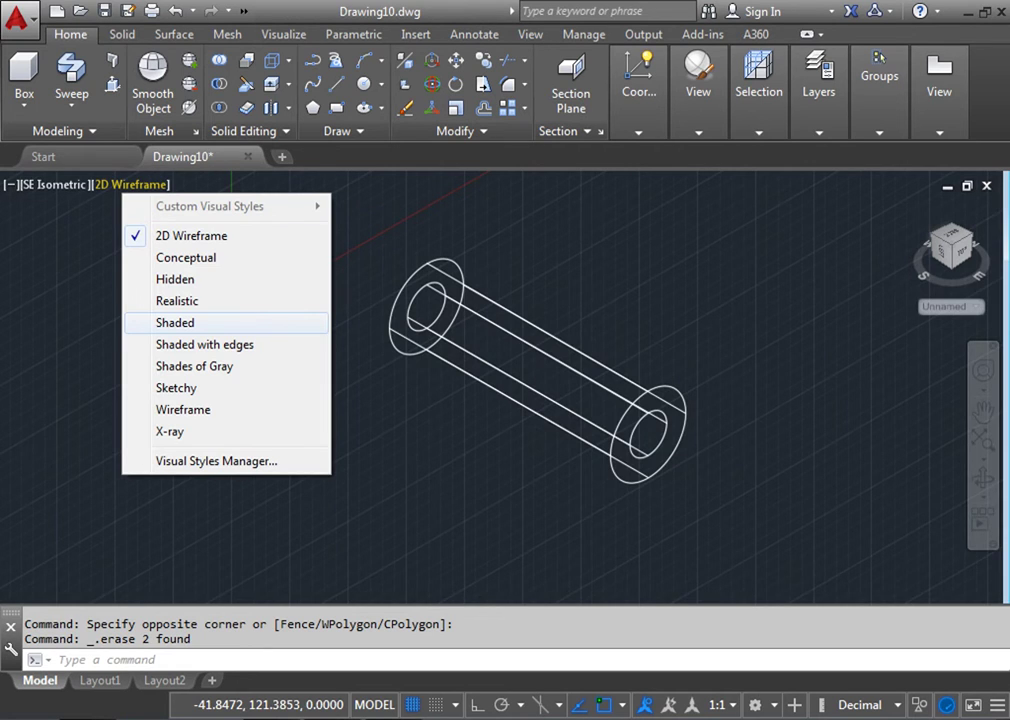
left_click(175, 322)
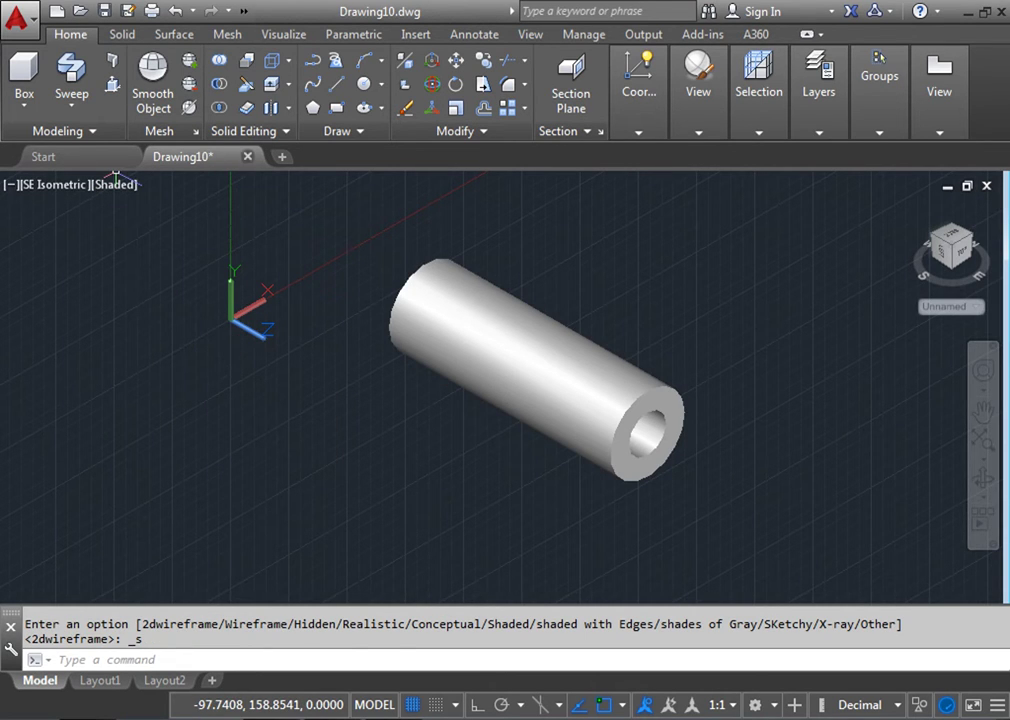
left_click(638, 95)
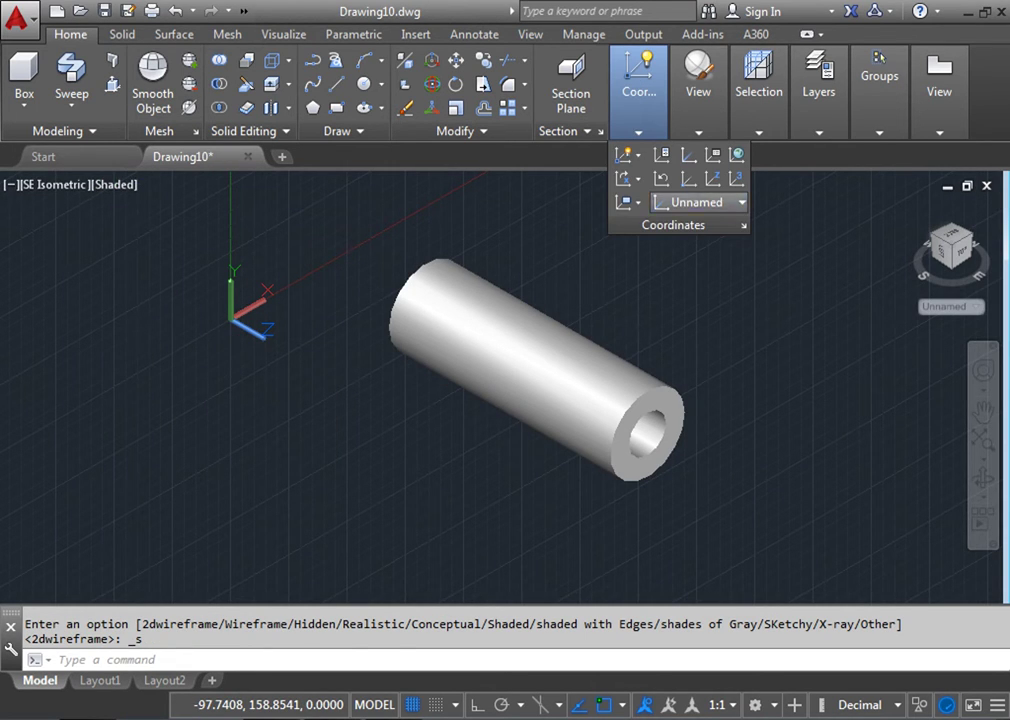
left_click(697, 202)
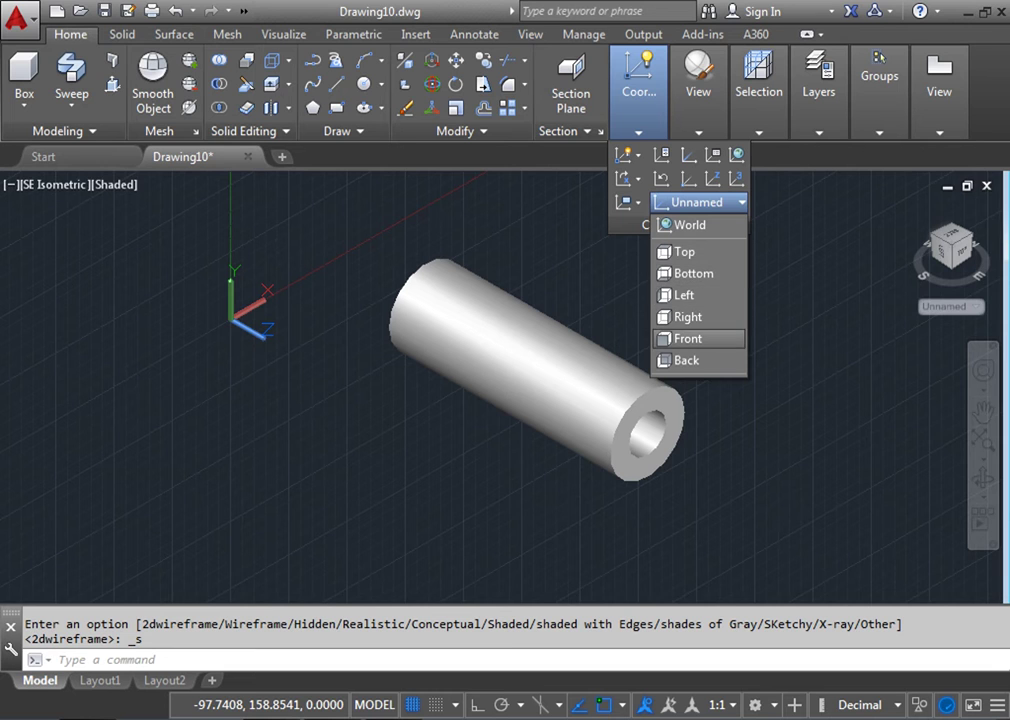
left_click(688, 338)
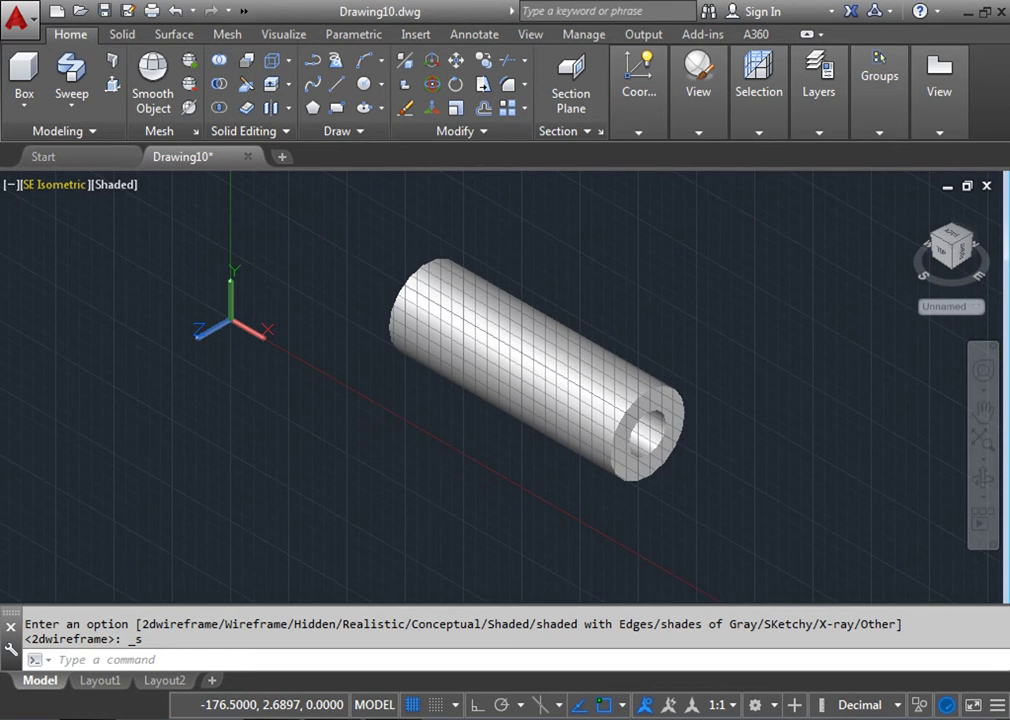
Step: Switch to the Front view and pan and zoom out to leave space right of the sleeve
left_click(55, 184)
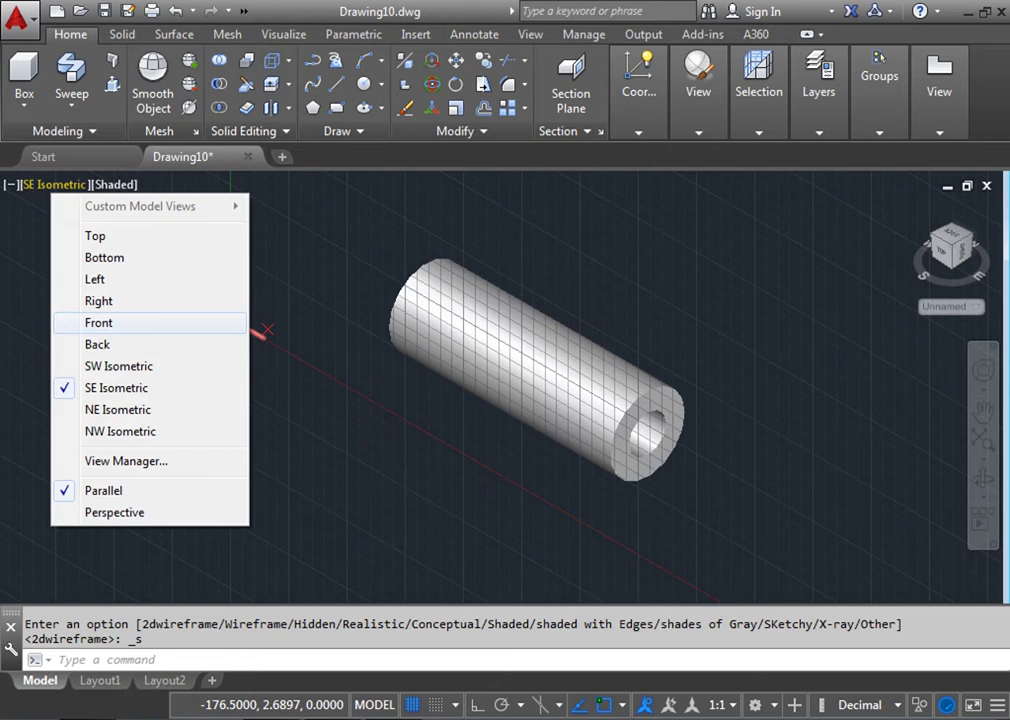
left_click(97, 320)
scroll(518, 293, "down", 5)
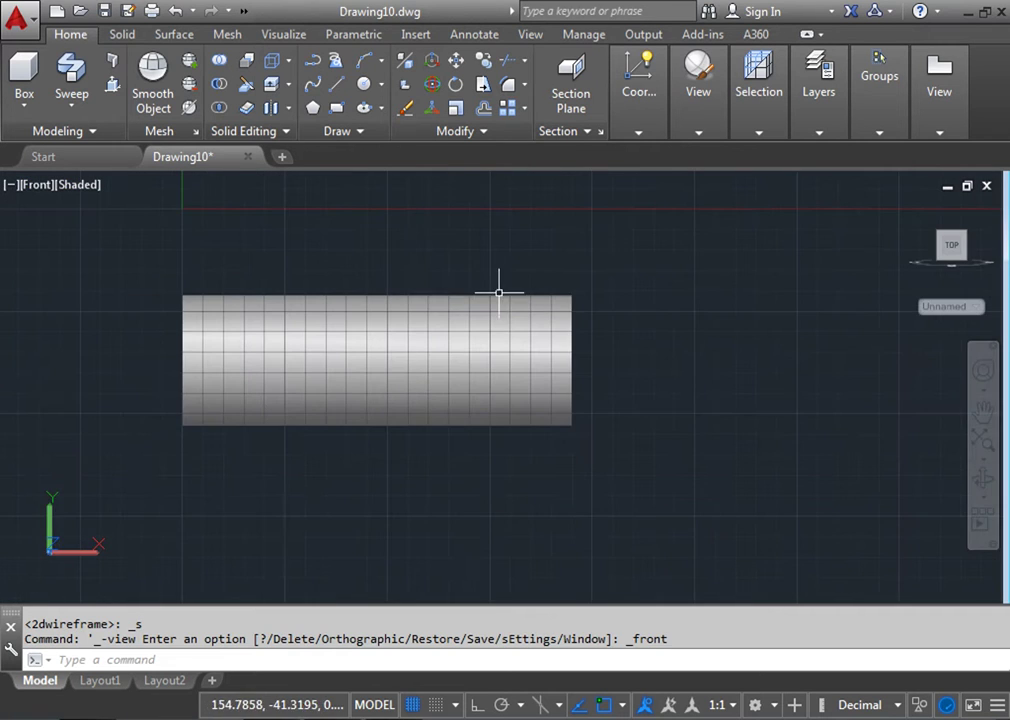
middle_click_drag(785, 315, 615, 341)
left_click_drag(615, 341, 554, 376)
key("Escape")
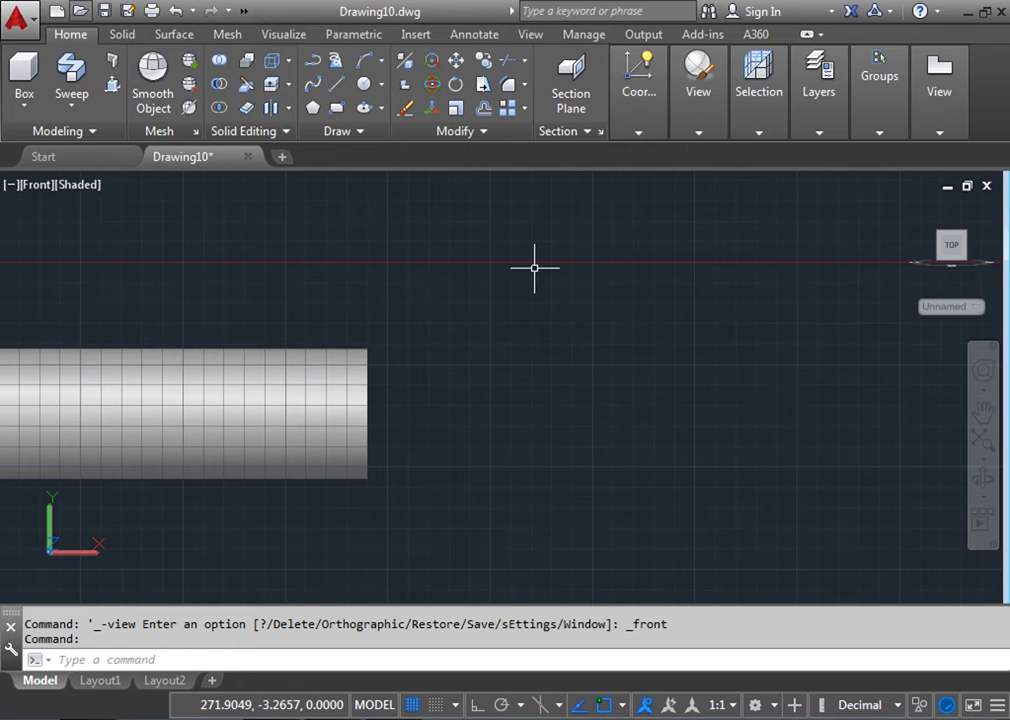
scroll(585, 290, "down", 2)
scroll(576, 290, "down", 1)
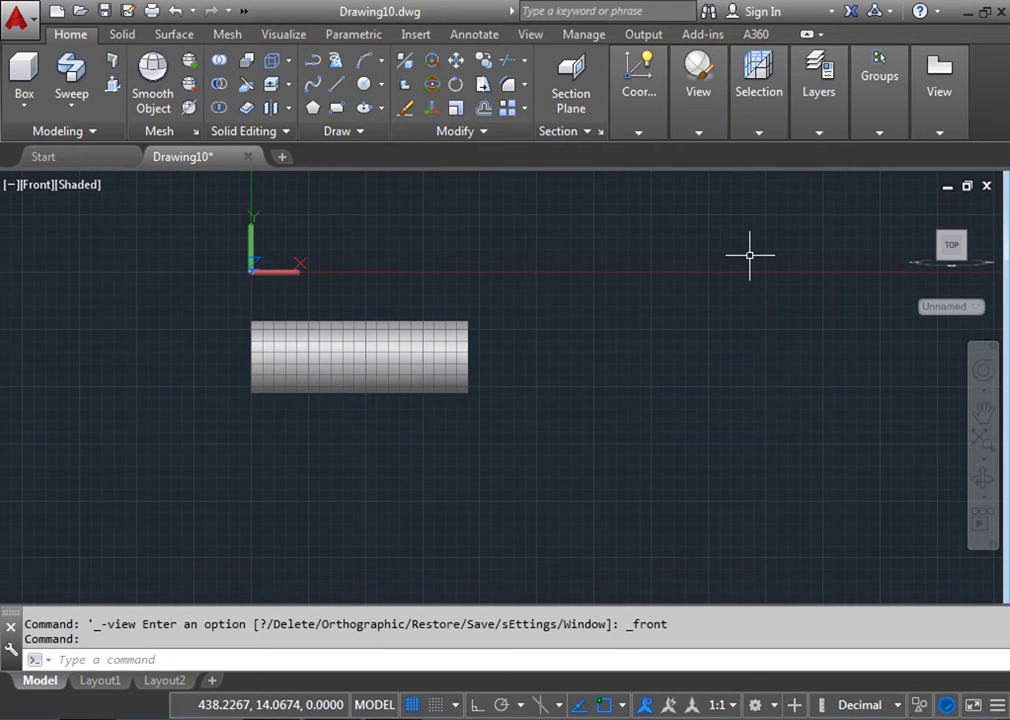
Step: With Ortho on, draw a 100-unit vertical line to the right of the sleeve
type("l")
key("Return")
left_click(610, 212)
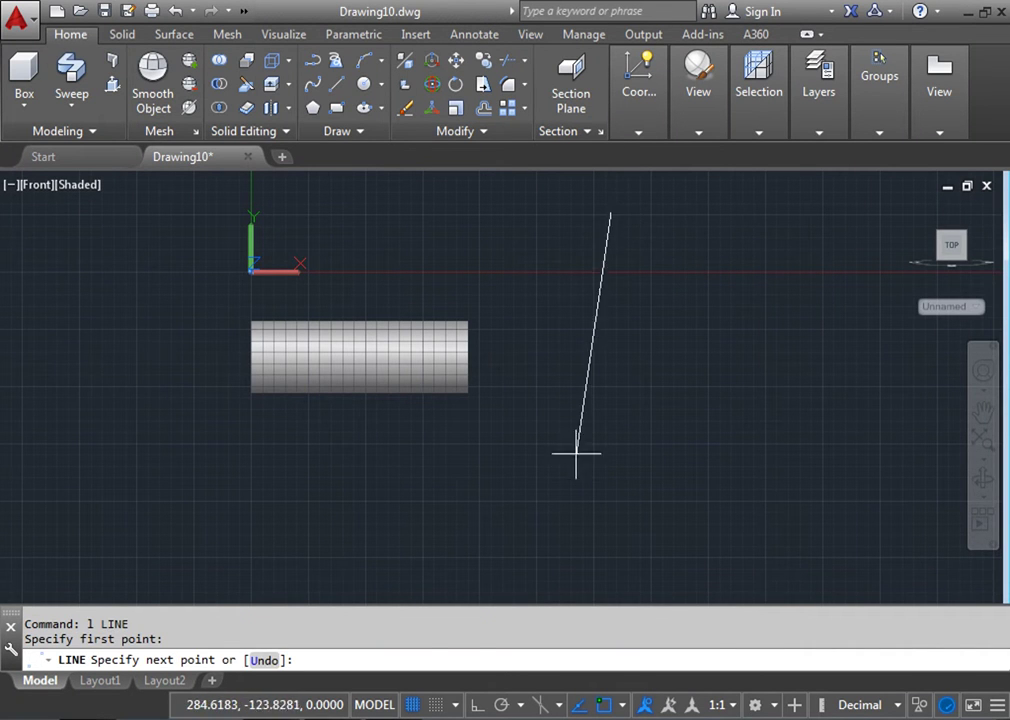
key("F8")
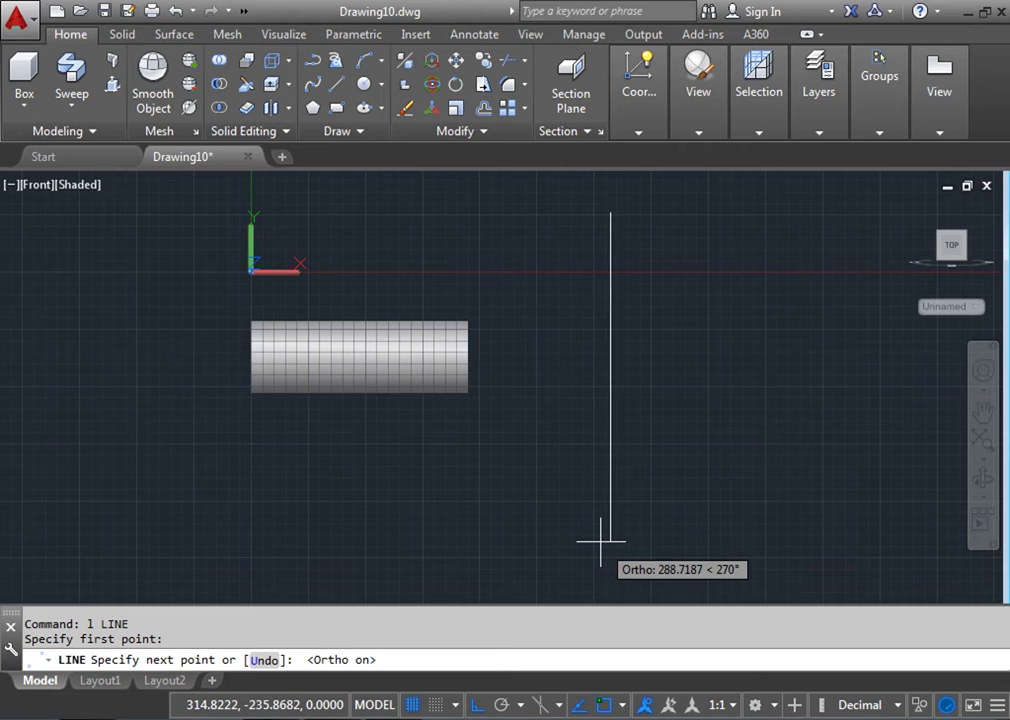
type("100")
key("Return")
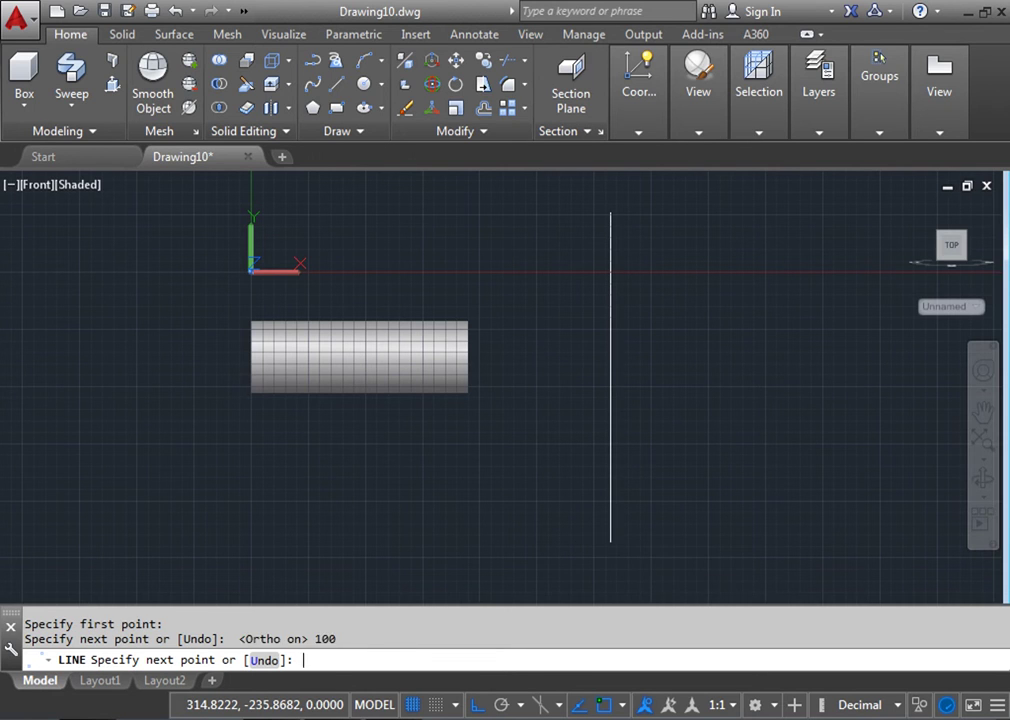
key("Return")
left_click(698, 132)
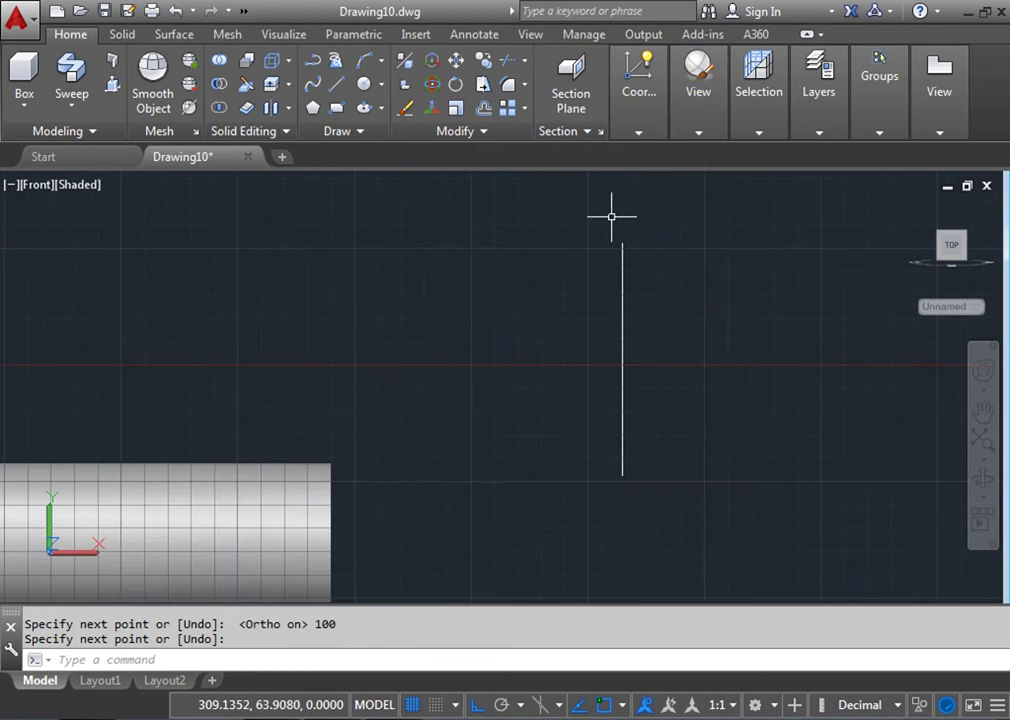
middle_click_drag(606, 240, 468, 253)
key("Return")
key("Return")
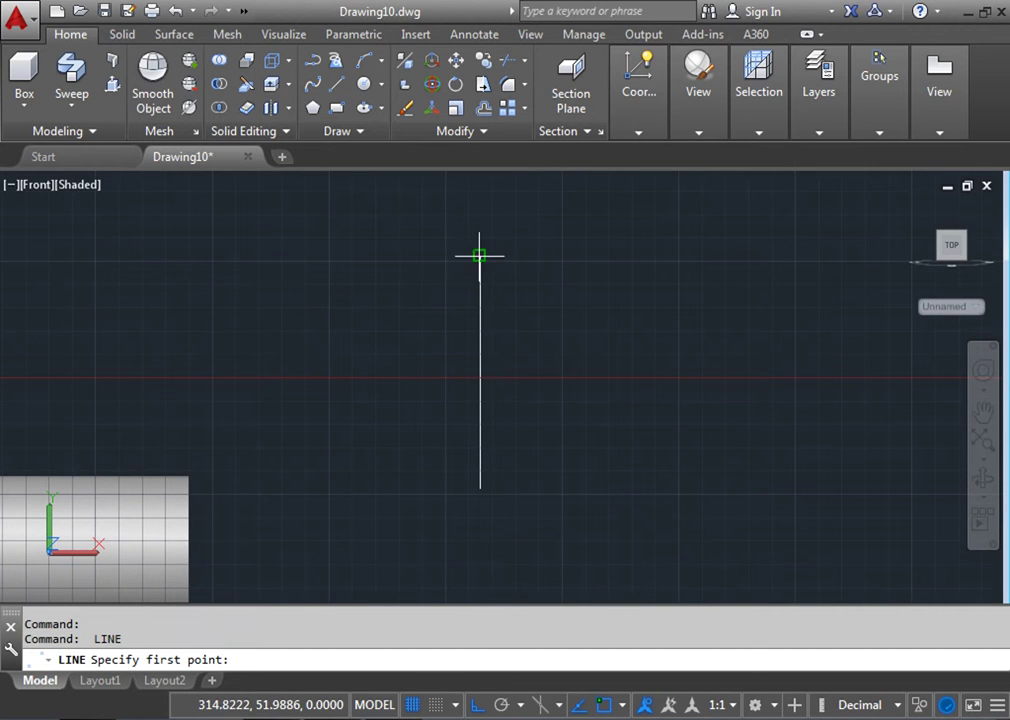
left_click(479, 255)
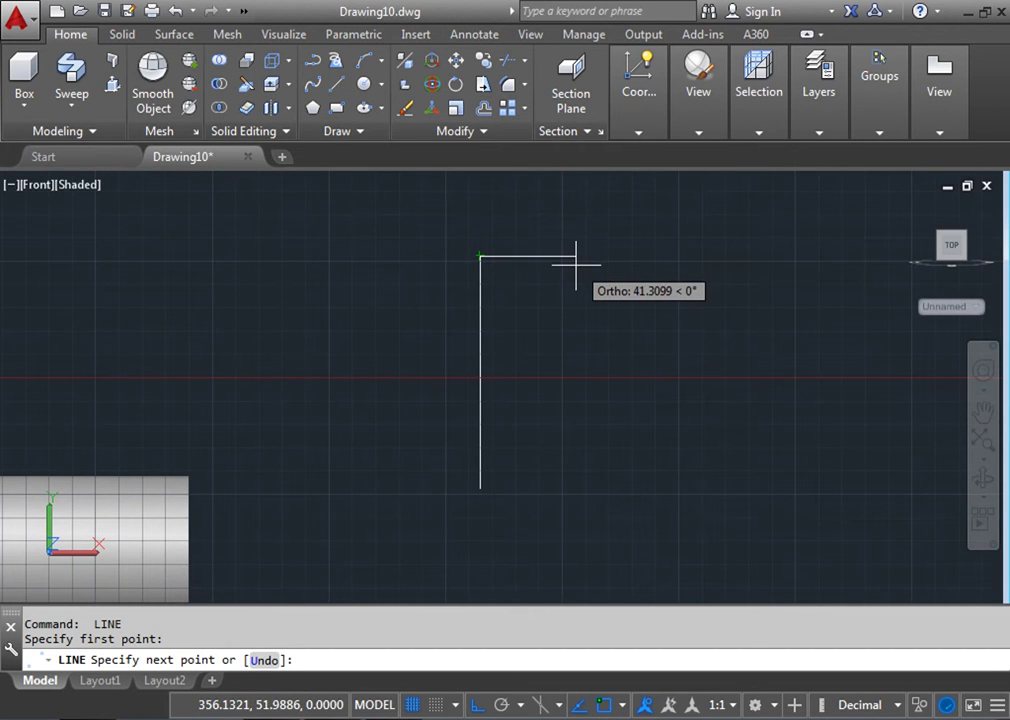
type("32")
key("Return")
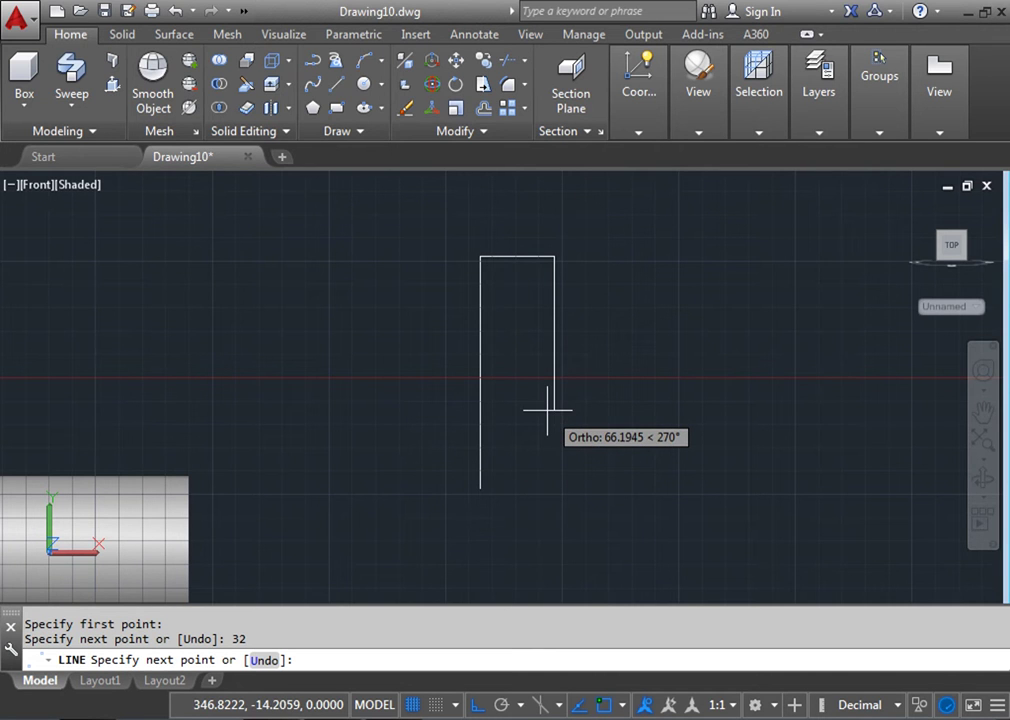
key("F8")
type("@")
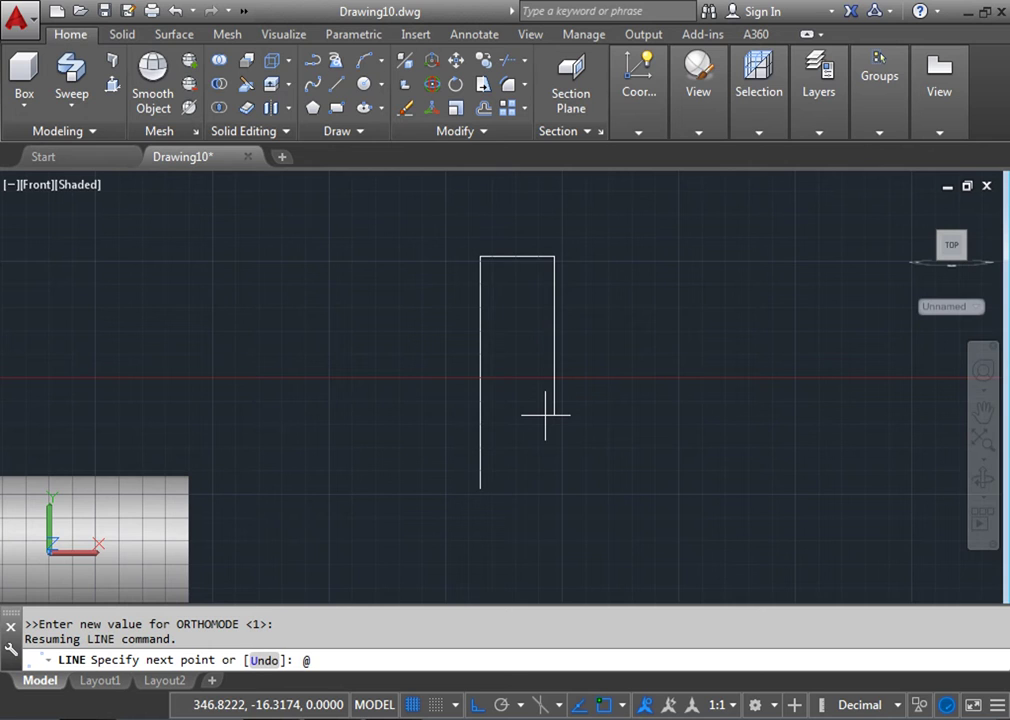
type("120")
type("<")
type("-91.91")
key("Return")
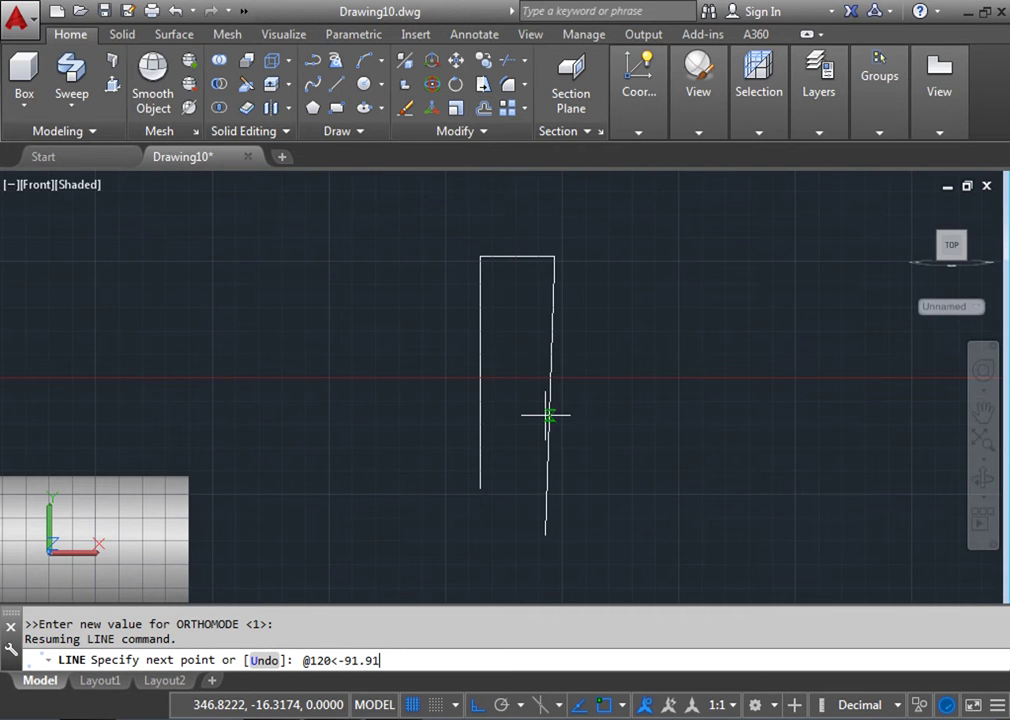
key("Return")
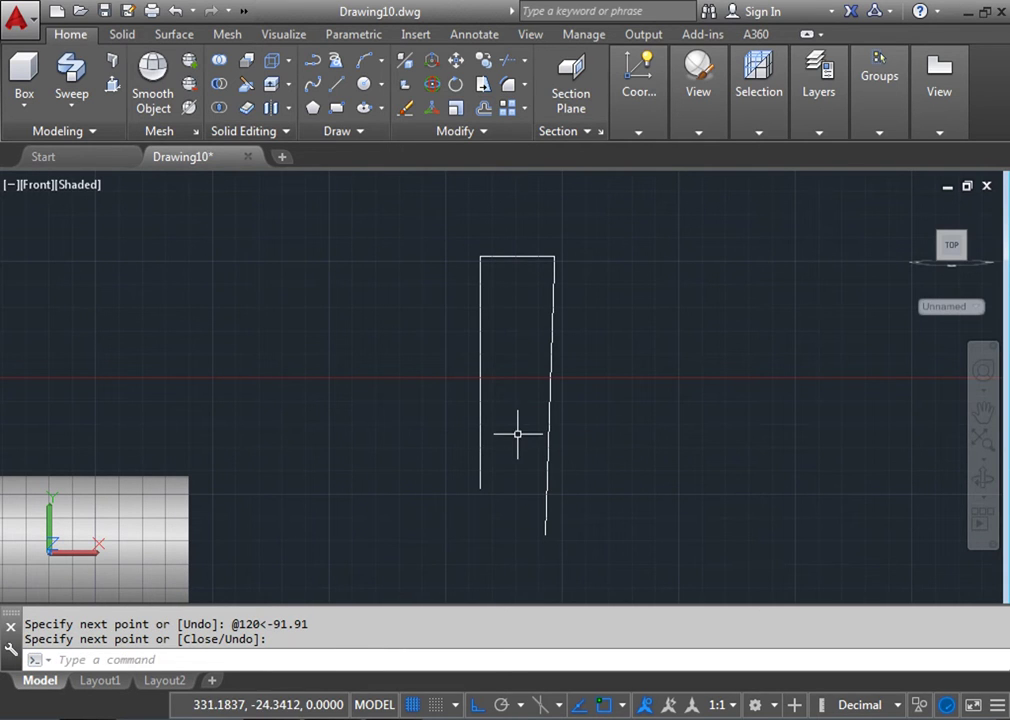
Step: Start the bottom edge line from the outline's bottom-left corner
type("l")
key("Return")
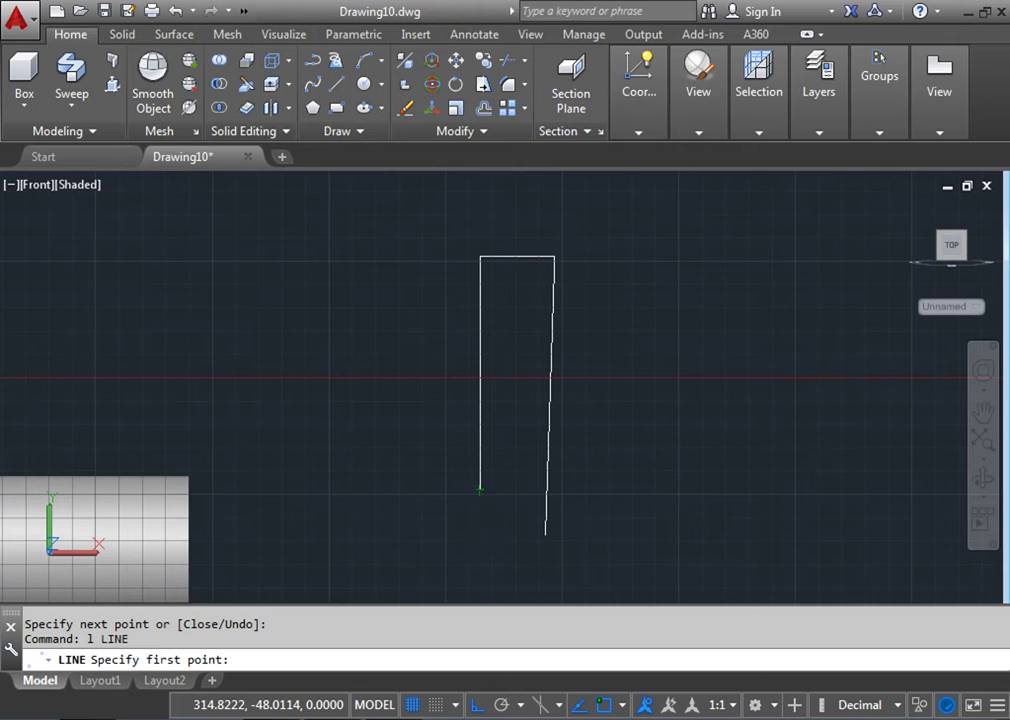
left_click(480, 489)
key("Escape")
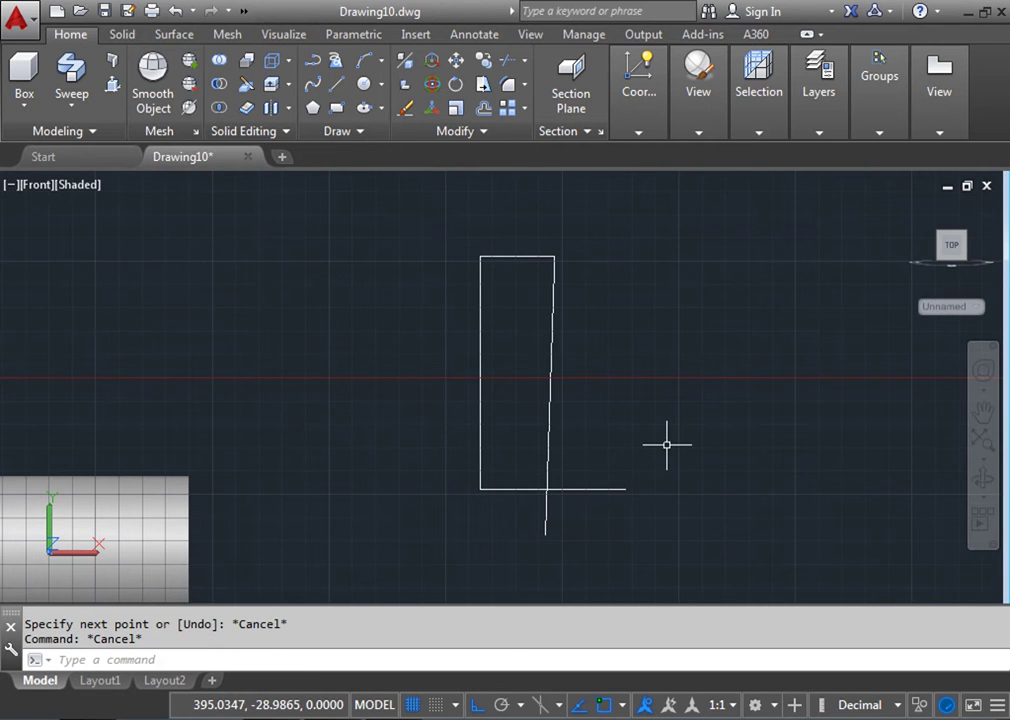
Step: Trim the overhanging ends of the bottom and sloping edges
type("tr")
key("Return")
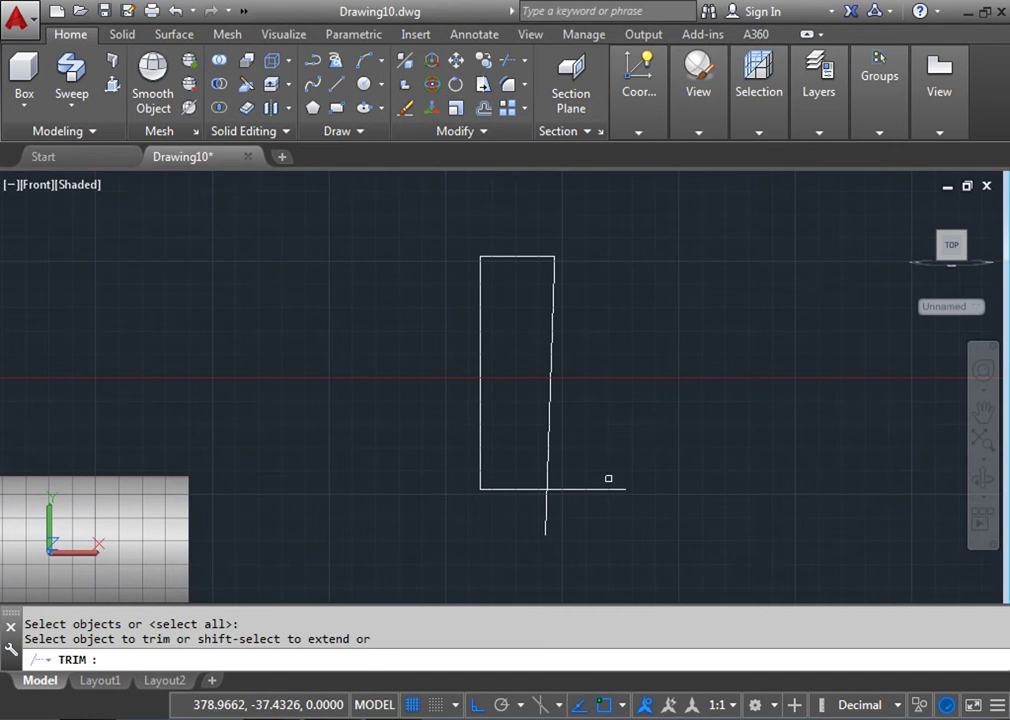
left_click_drag(594, 491, 560, 497)
left_click(560, 497)
left_click(543, 510)
key("Escape")
Step: Turn the four cotter edges into one region and switch to SE Isometric
type("reg")
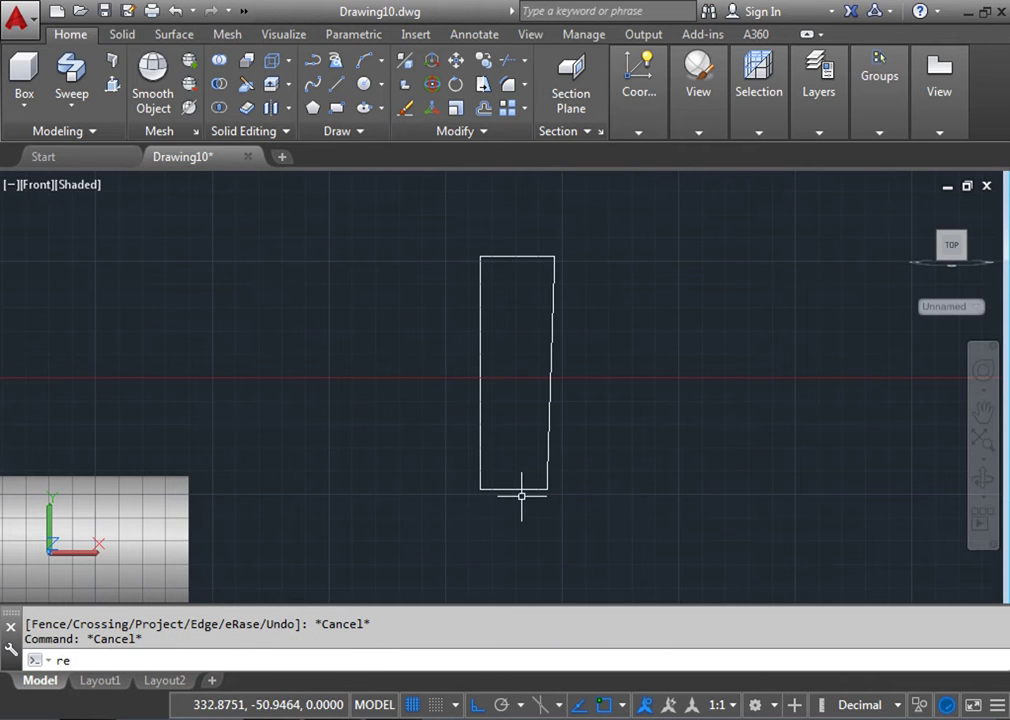
key("Return")
left_click(458, 273)
left_click(616, 526)
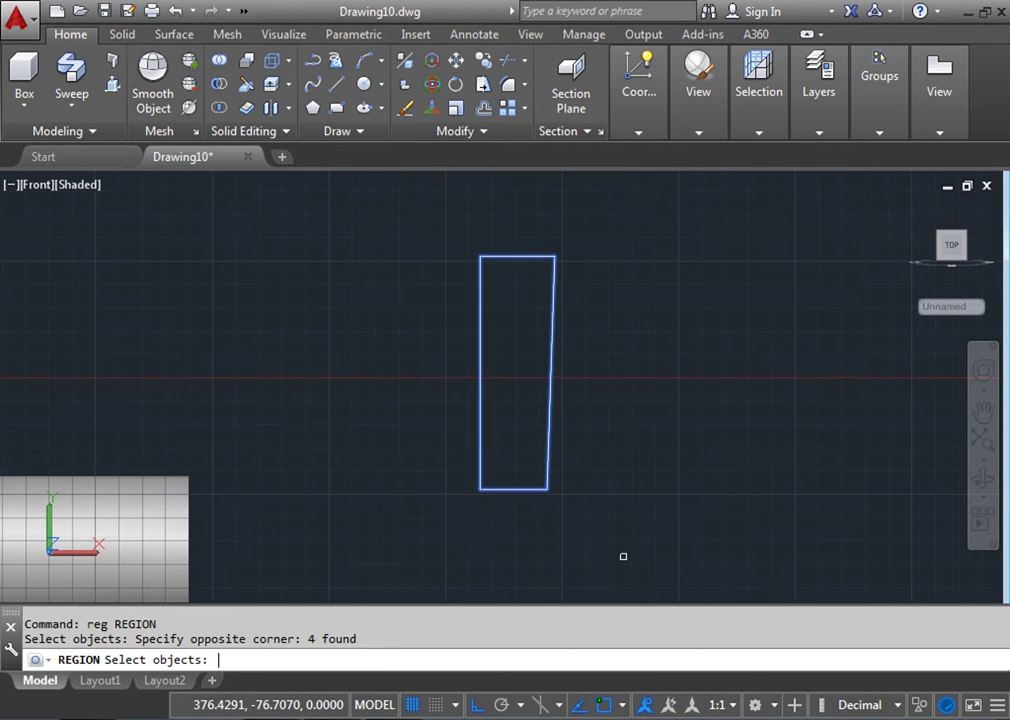
key("Return")
left_click(36, 184)
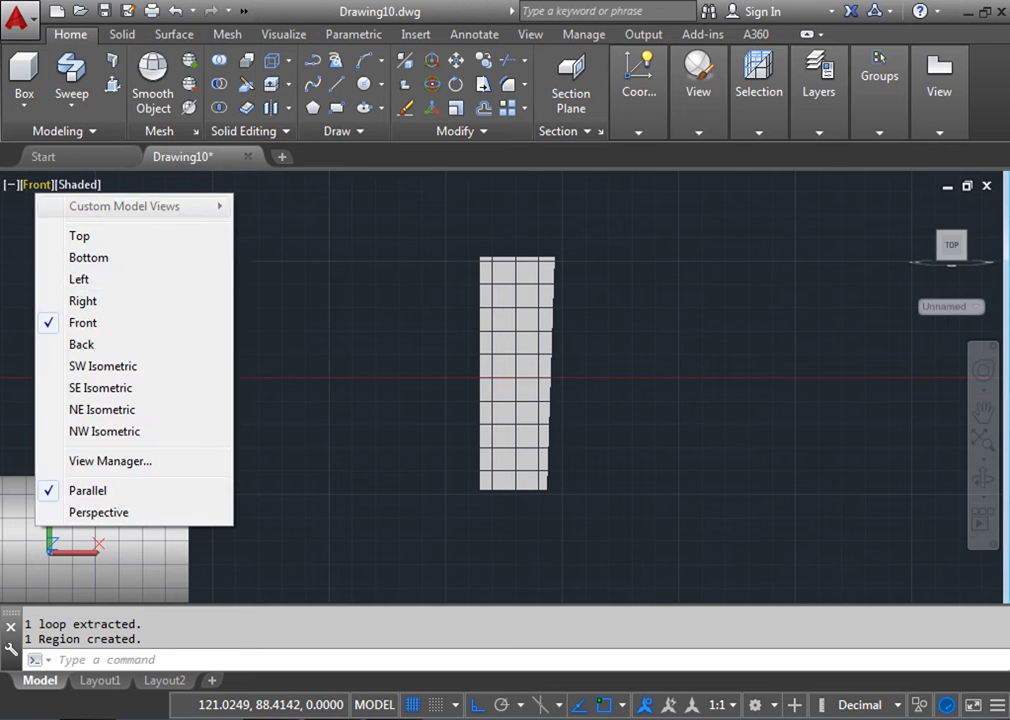
left_click(100, 388)
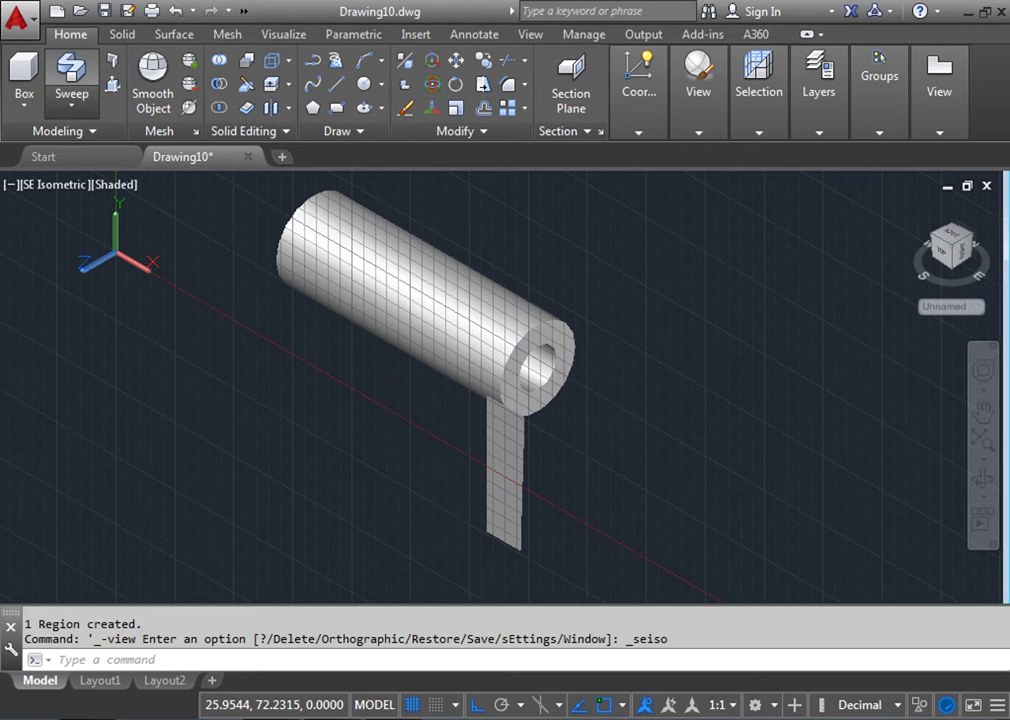
Step: Extrude the cotter region 8 units and display the model in 2D Wireframe
left_click(71, 104)
left_click(85, 140)
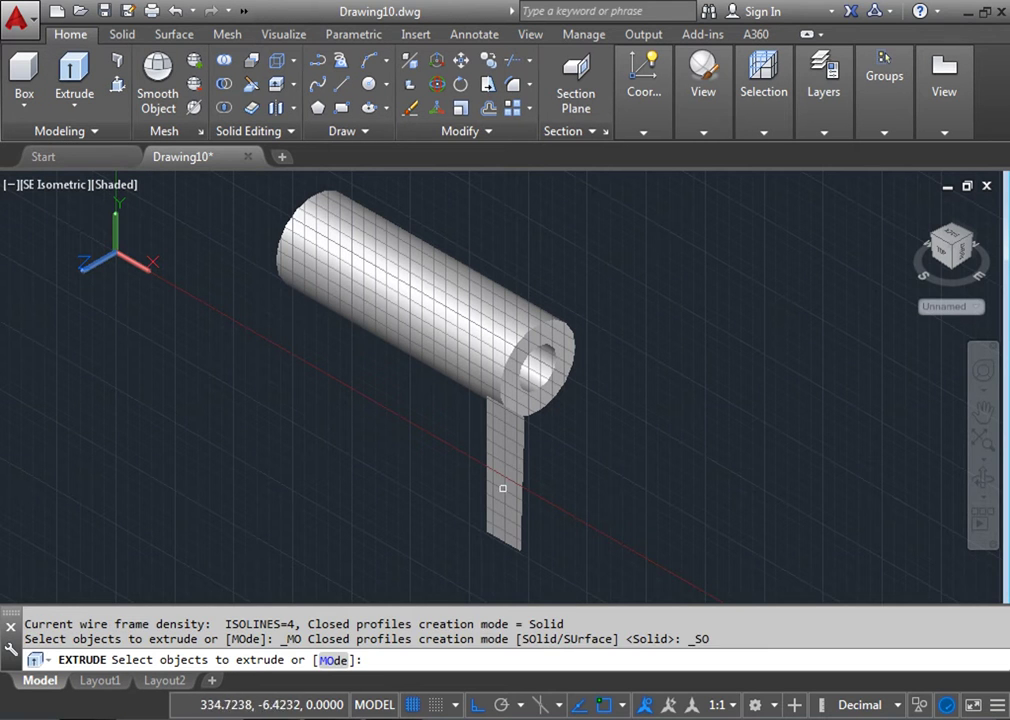
left_click(494, 485)
key("Return")
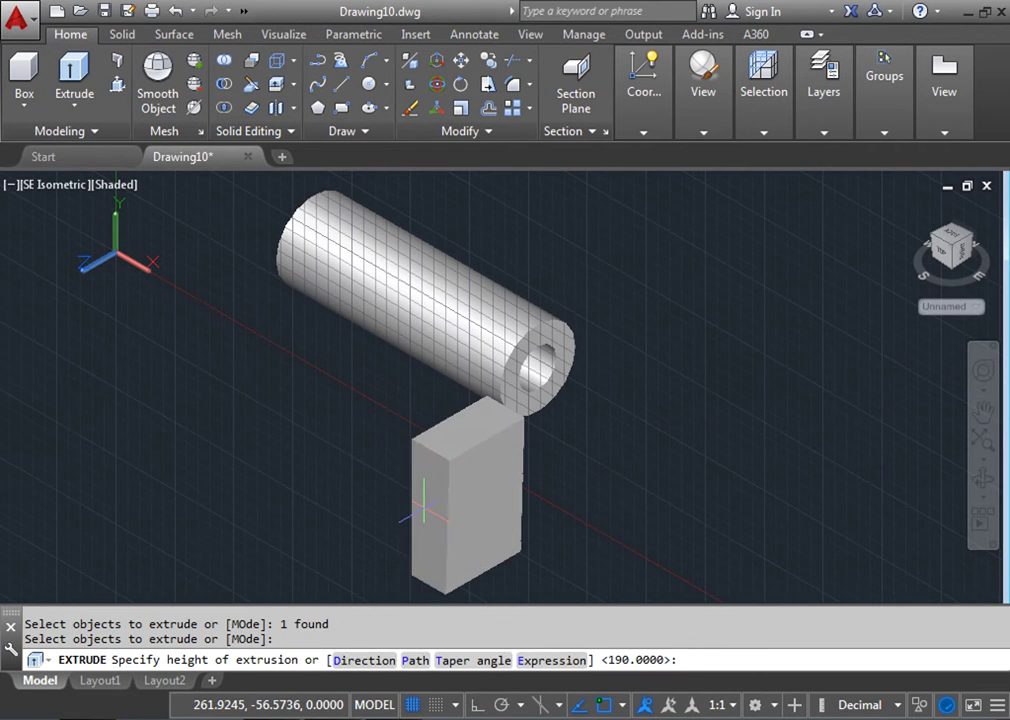
type("8")
key("Escape")
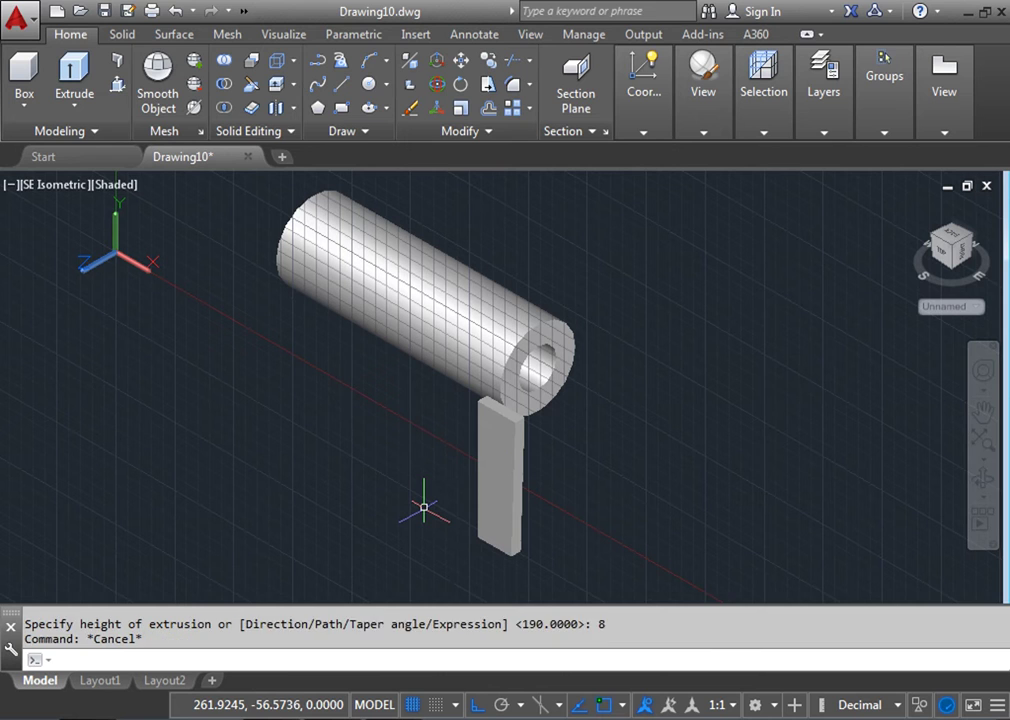
key("Escape")
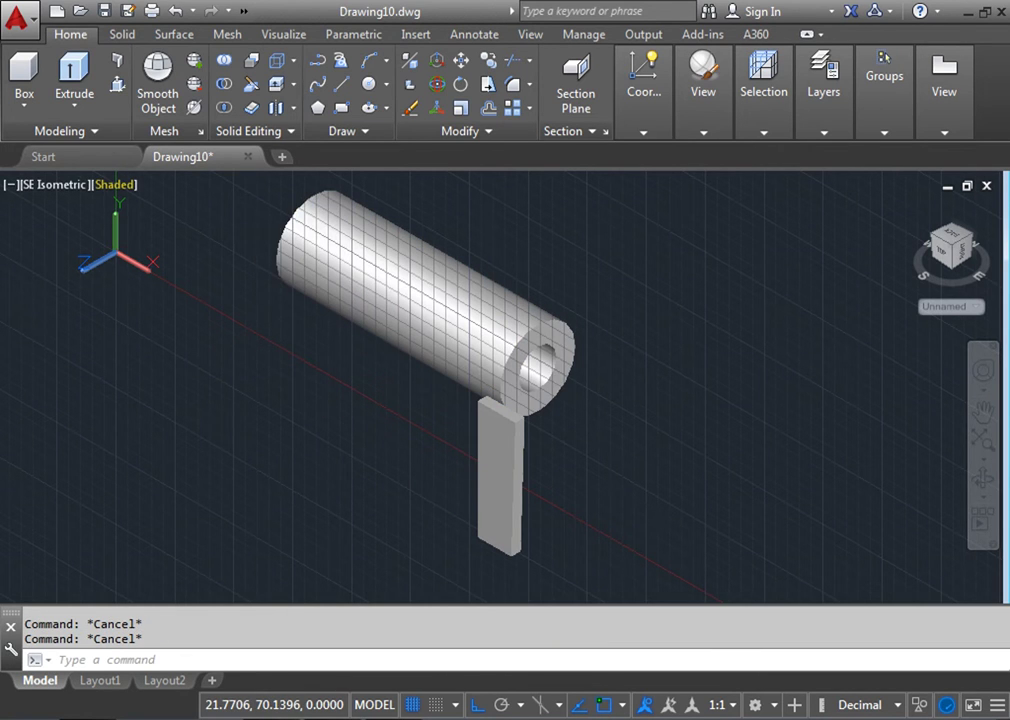
left_click(117, 184)
left_click(185, 234)
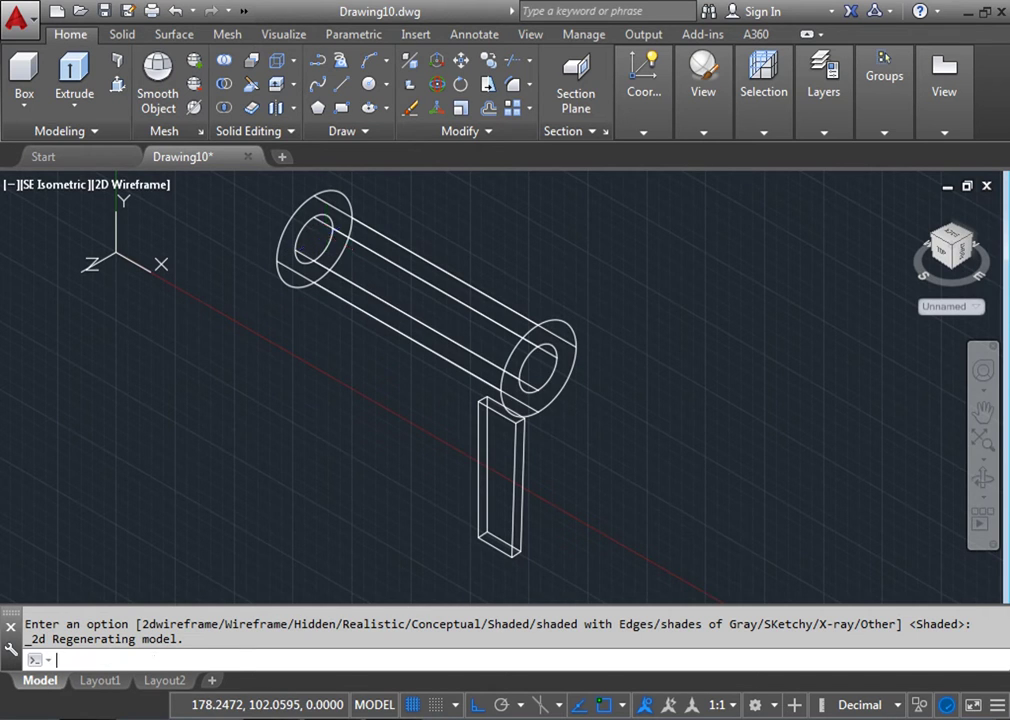
Step: Draw a centre-axis line between the sleeve's two end centres
type("l")
key("Return")
left_click(314, 238)
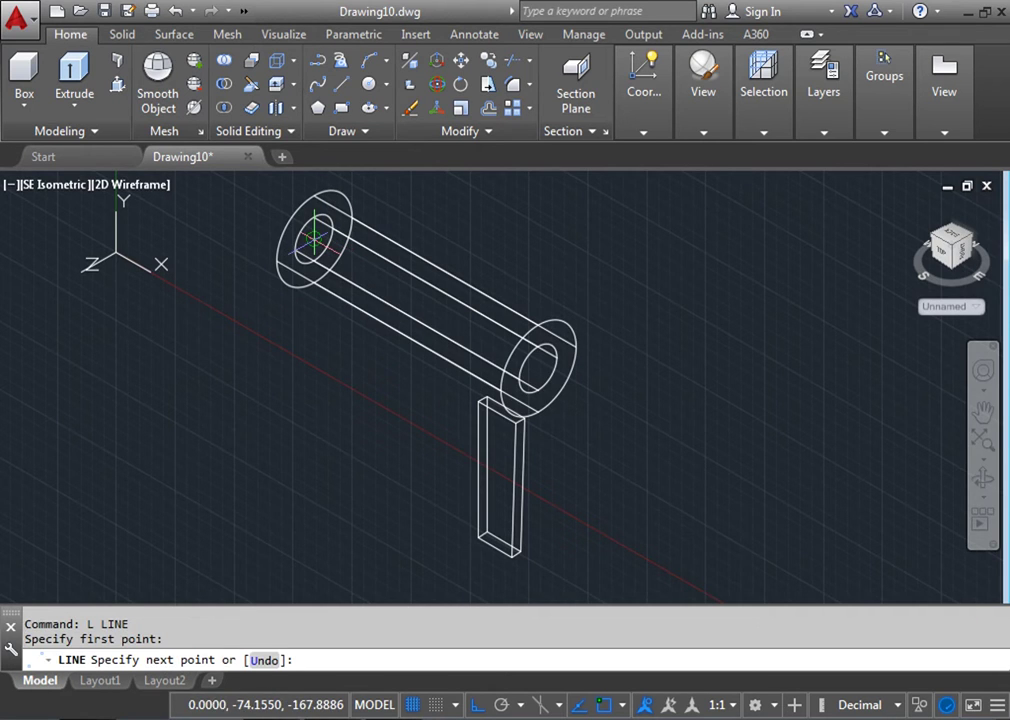
left_click(538, 367)
key("Return")
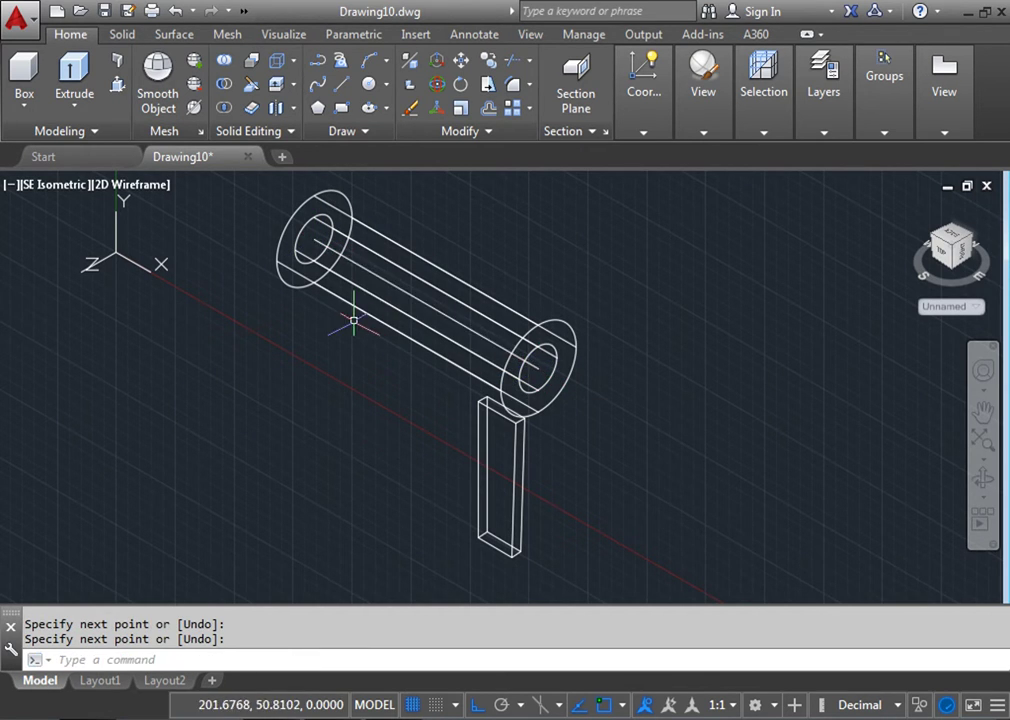
key("Escape")
key("Escape")
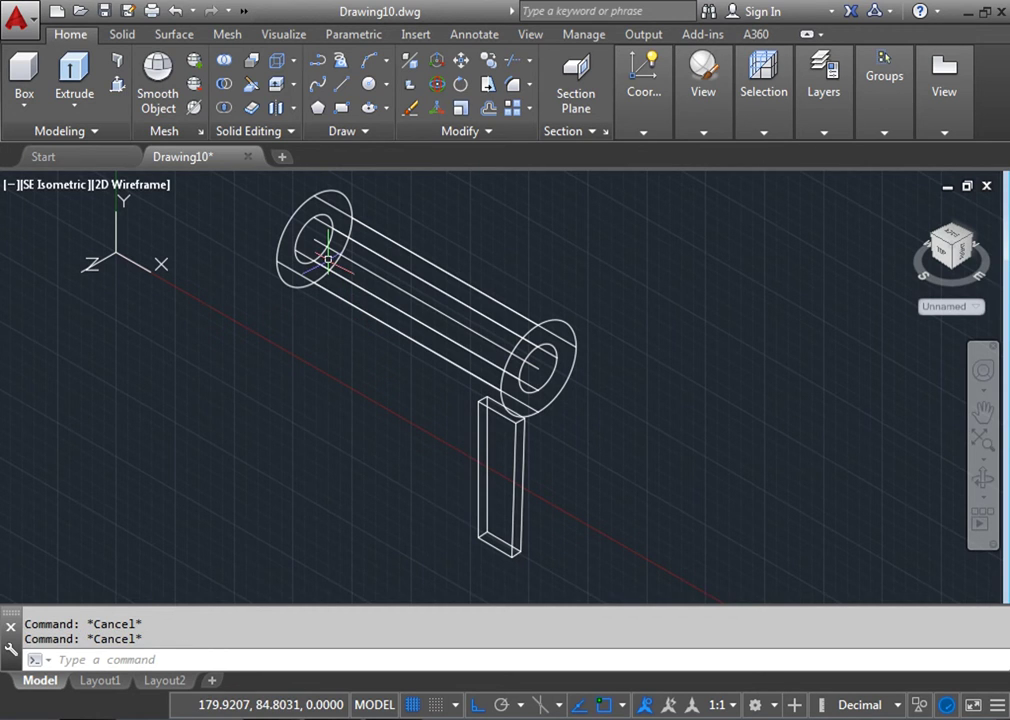
middle_click_drag(300, 318, 304, 356)
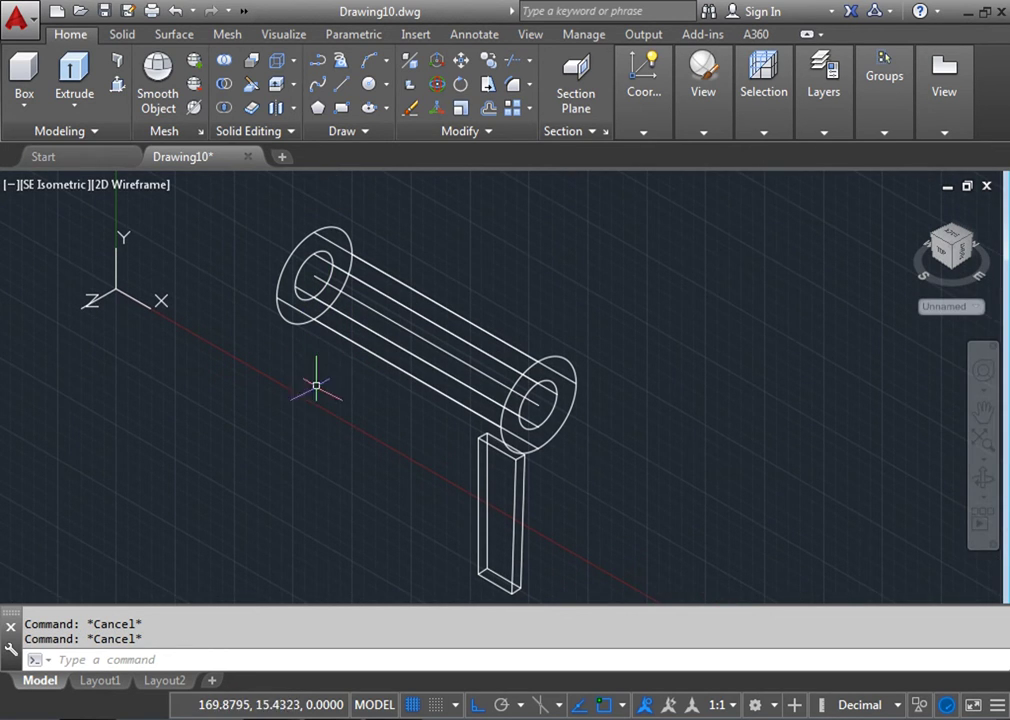
Step: Draw a 30-unit line from the left sleeve-end centre as a placement guide
type("l")
key("Return")
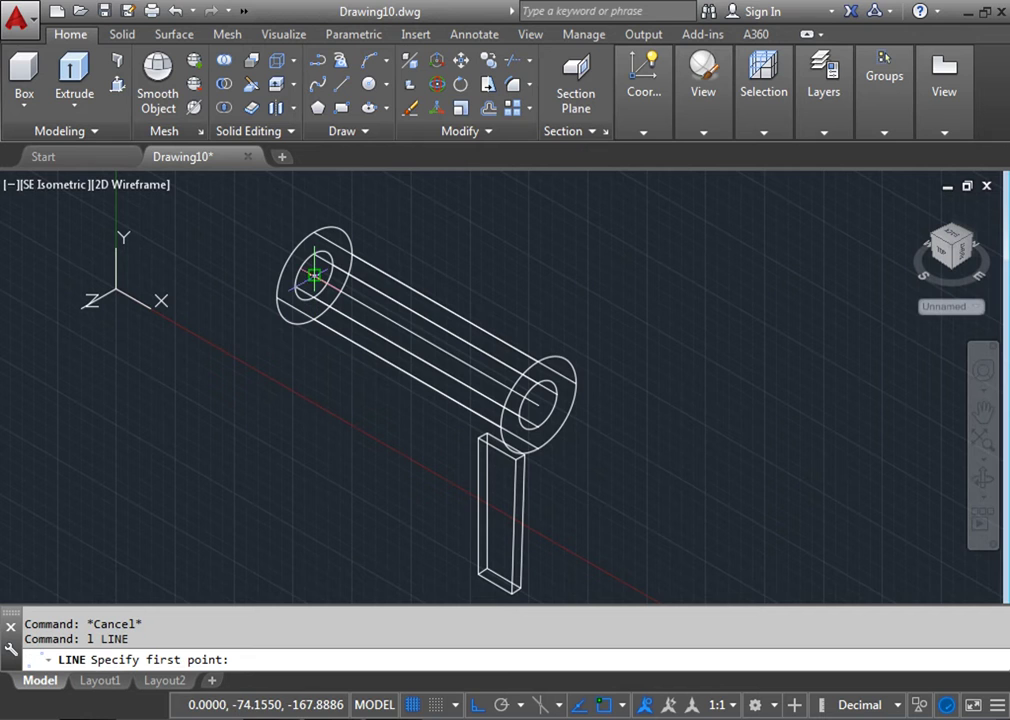
left_click(313, 274)
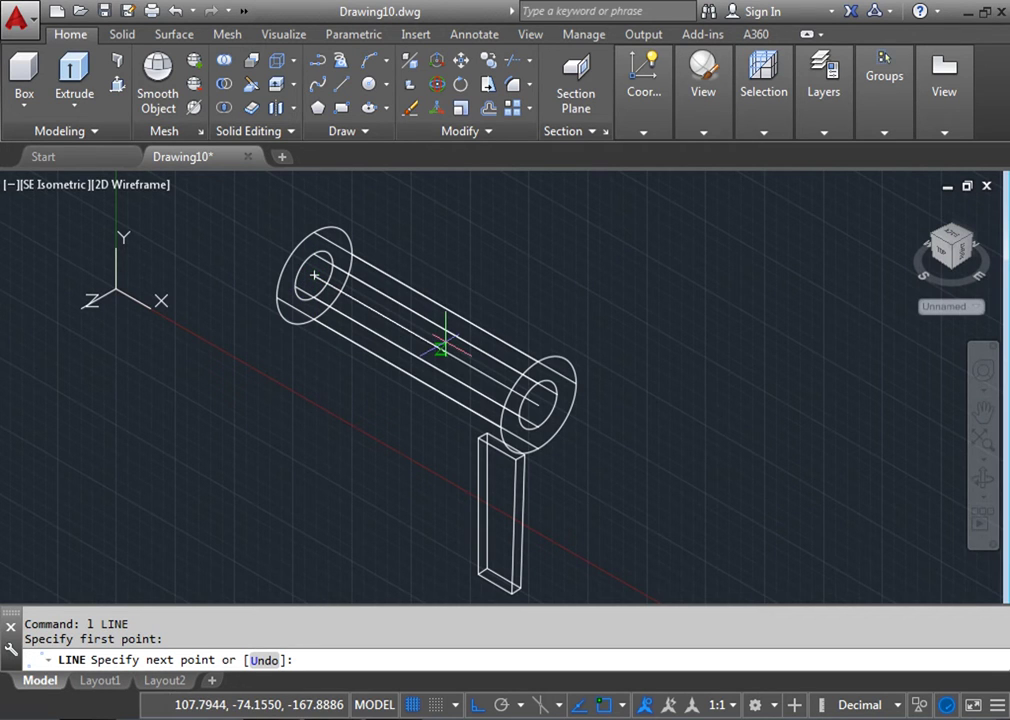
type("30")
key("Return")
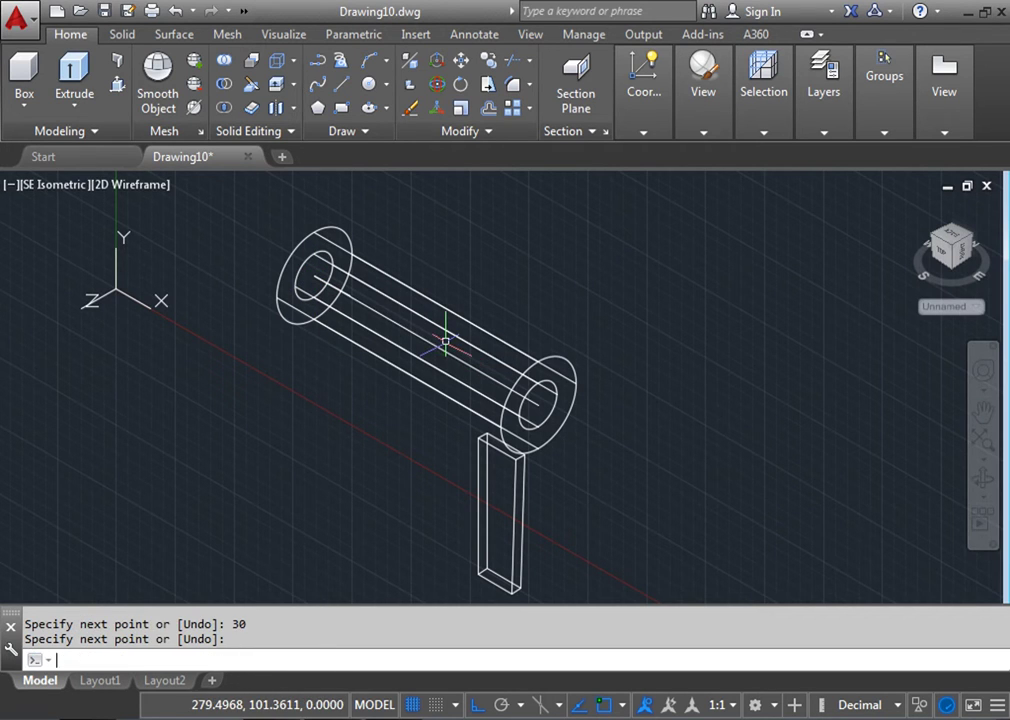
key("Escape")
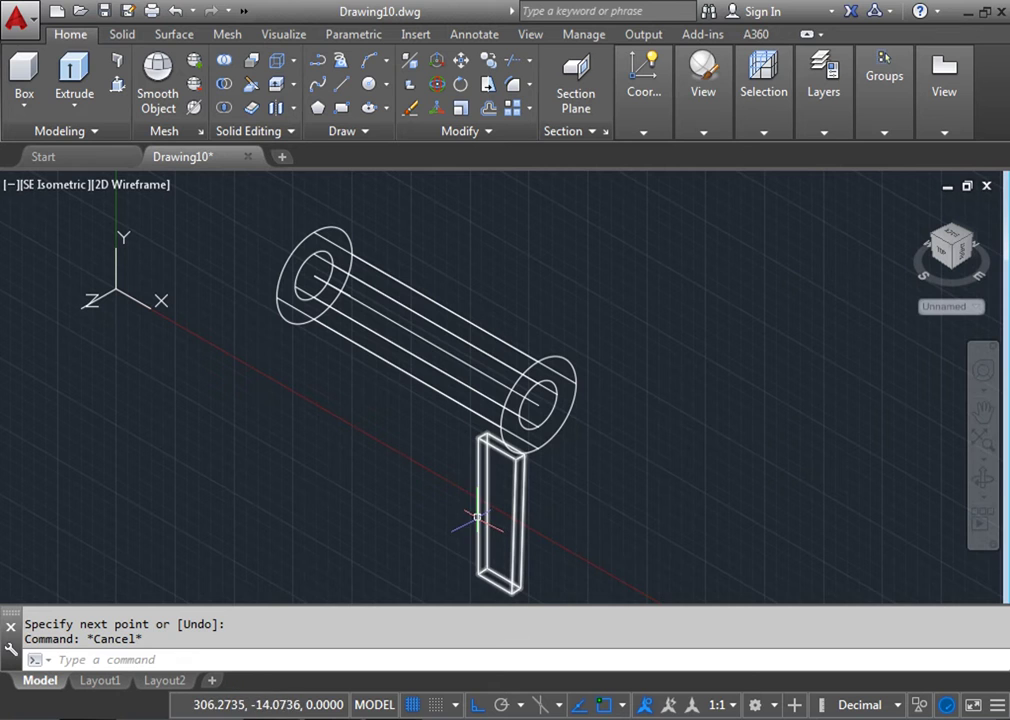
type("L")
key("Return")
left_click(478, 507)
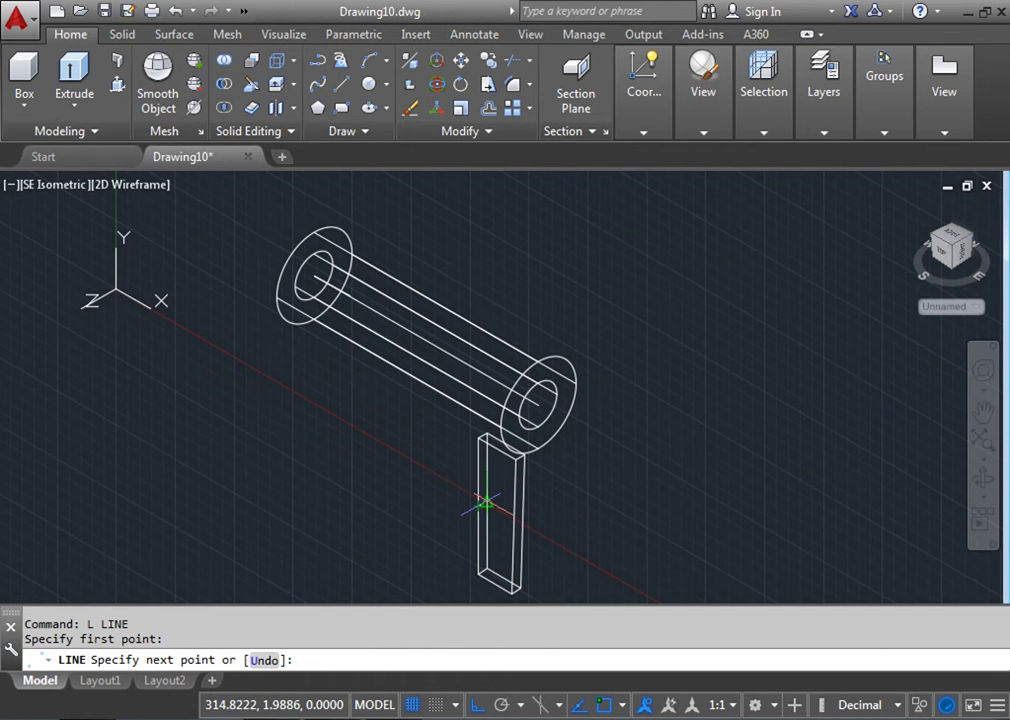
key("Escape")
Step: Move the tall cotter box so it passes through the sleeve's left end
left_click(524, 494)
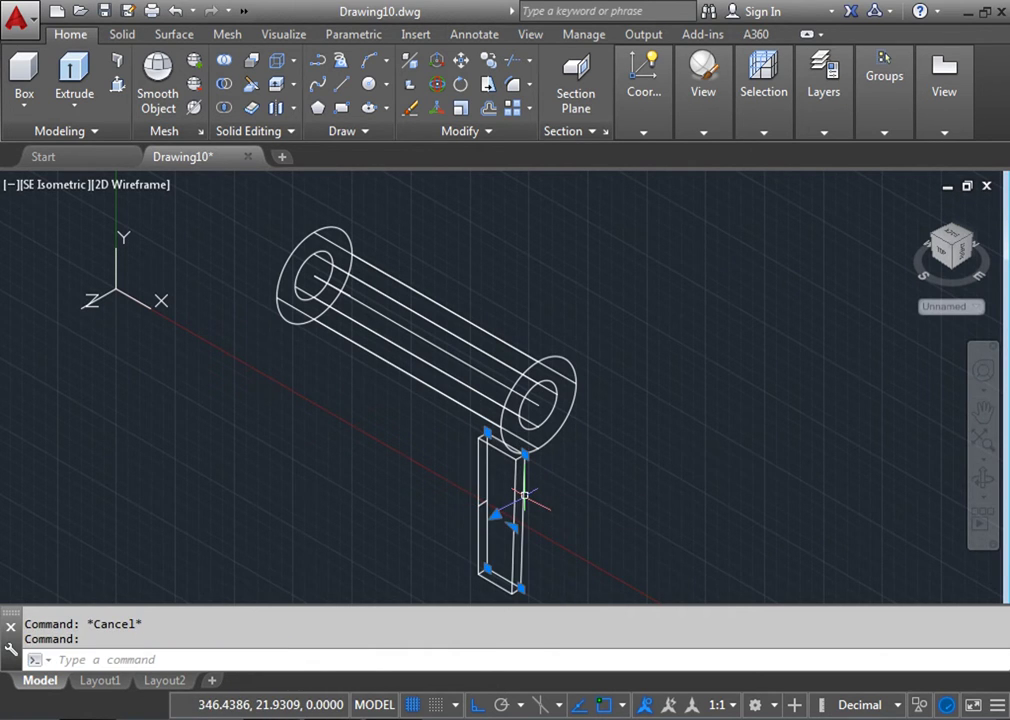
type("m")
key("Return")
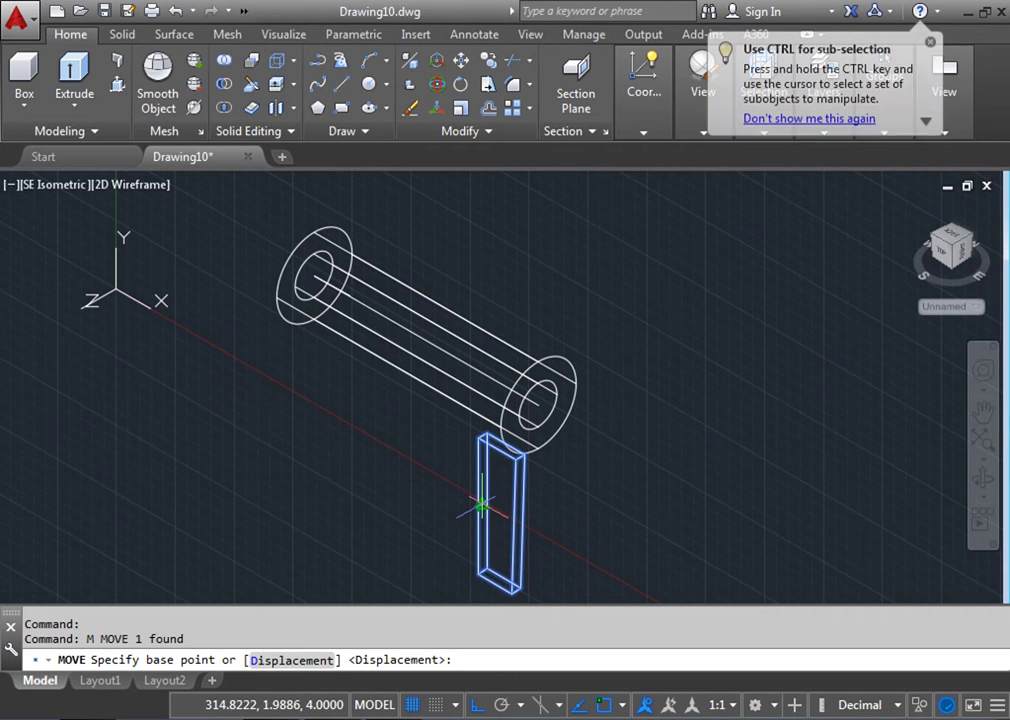
left_click(481, 504)
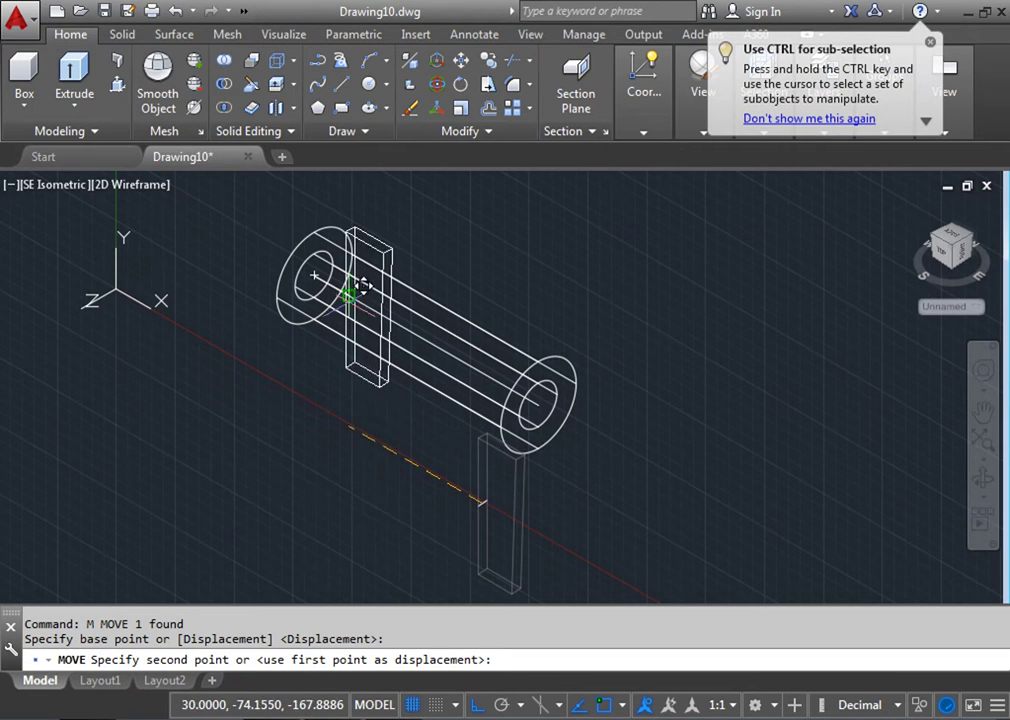
left_click(364, 281)
key("Escape")
key("Escape")
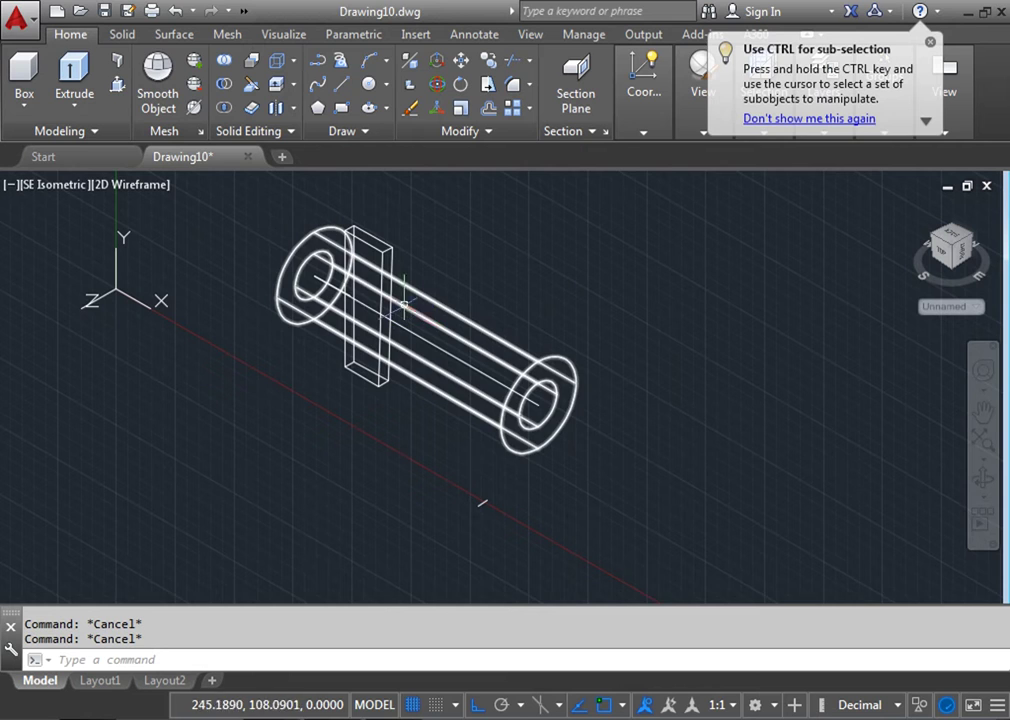
Step: Abandon a first mirror attempt and switch the model to the Front view
left_click(391, 250)
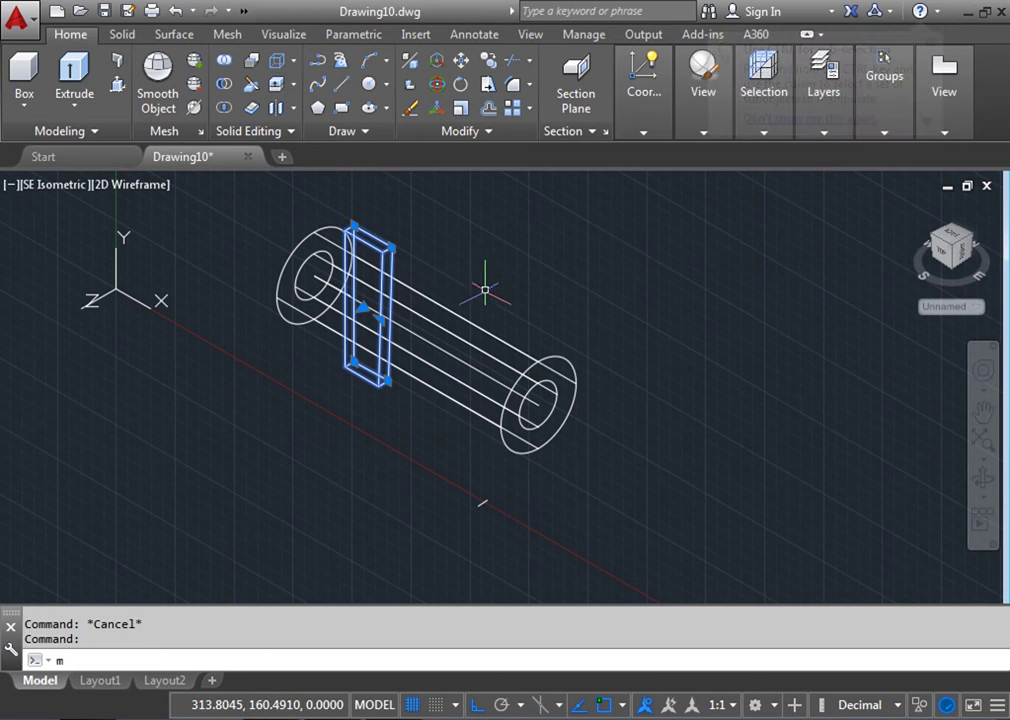
type("mi")
key("Return")
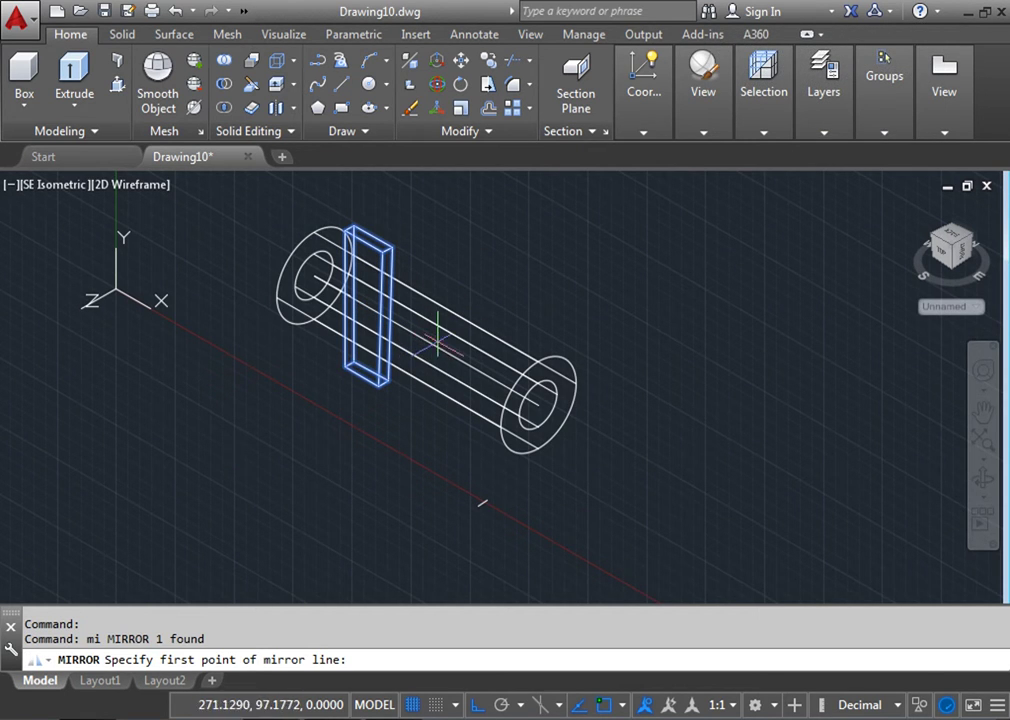
key("Escape")
key("Escape")
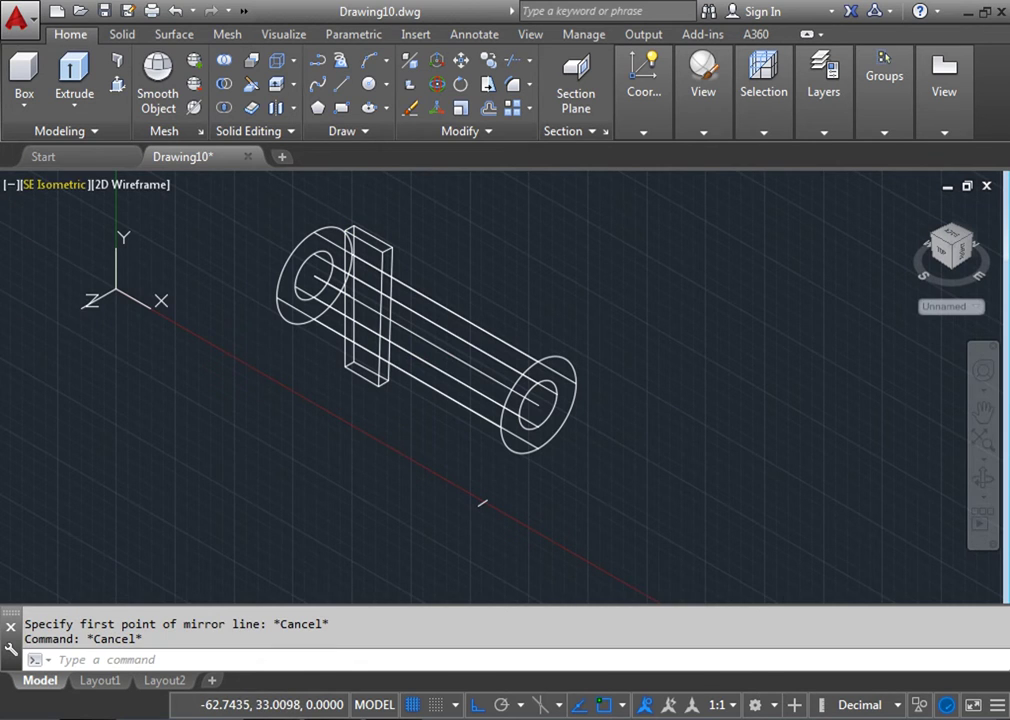
left_click(47, 184)
left_click(90, 320)
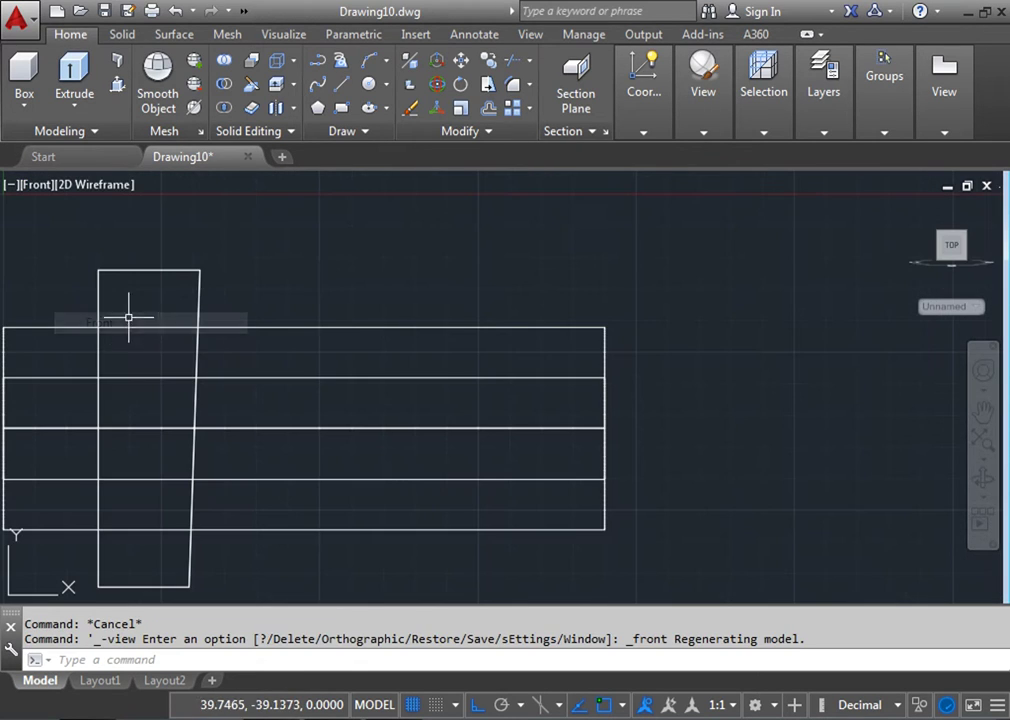
Step: Mirror the cotter about a vertical line, keeping the original, through the sleeve's right end
left_click(197, 315)
type("mi")
key("Return")
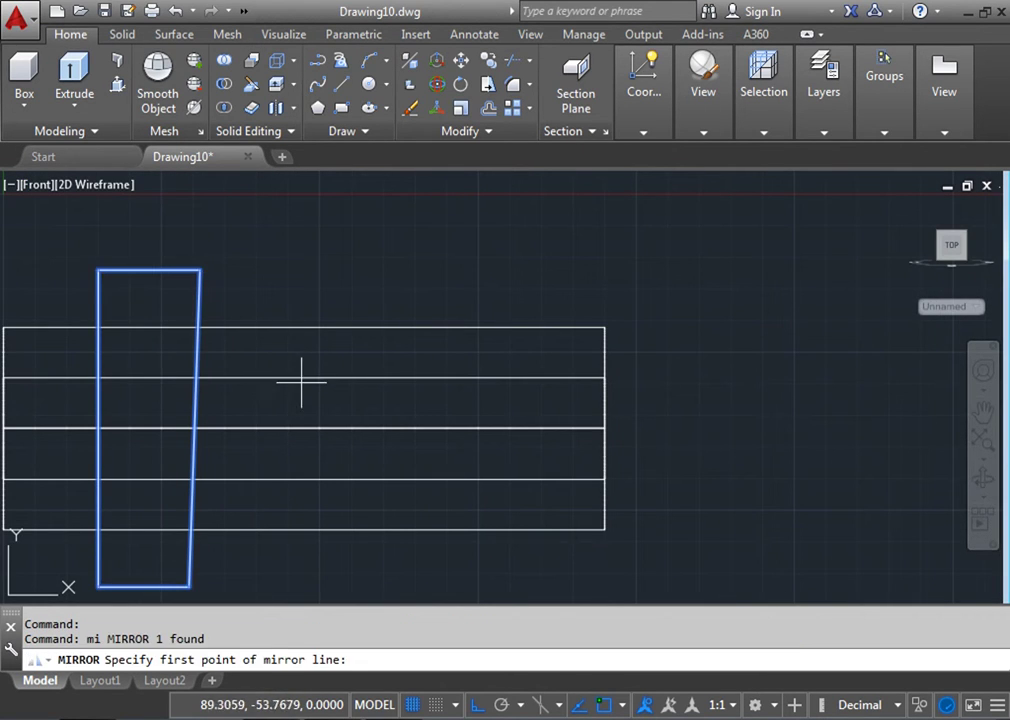
left_click(303, 428)
left_click(302, 232)
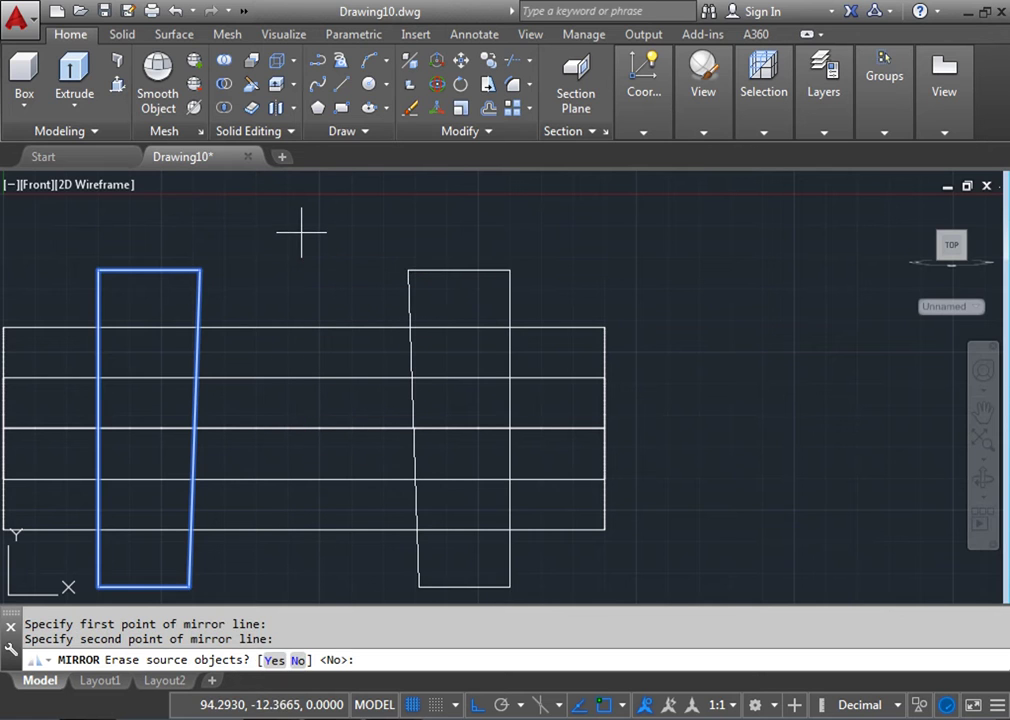
key("Return")
Step: Show the assembly in SE Isometric with the Shaded visual style, panned into view
left_click(36, 184)
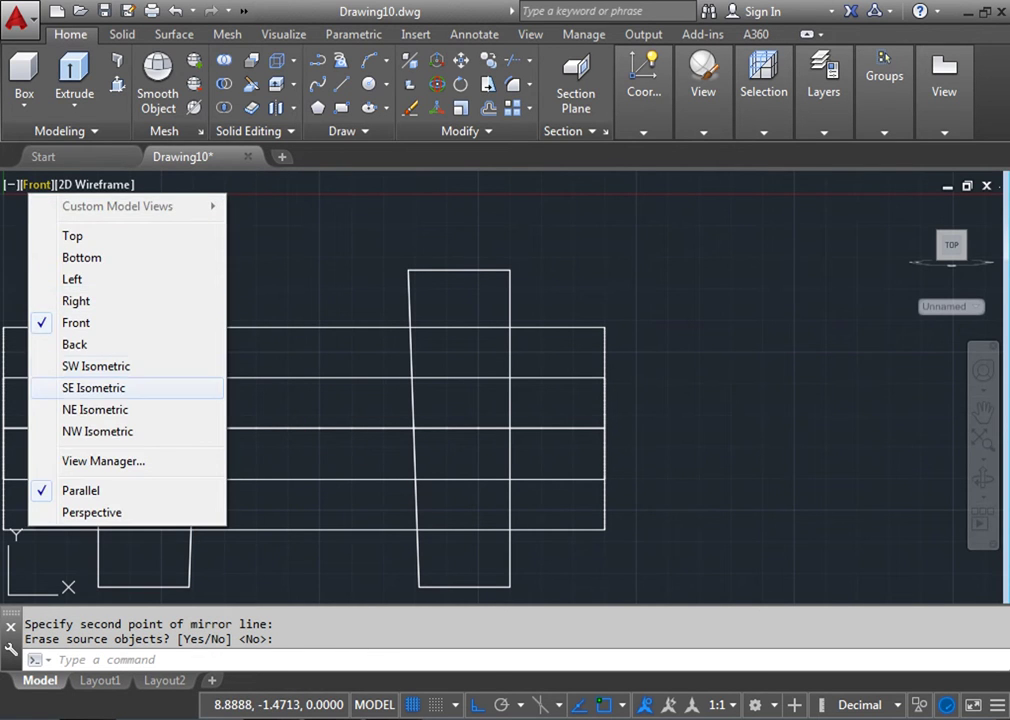
left_click(80, 386)
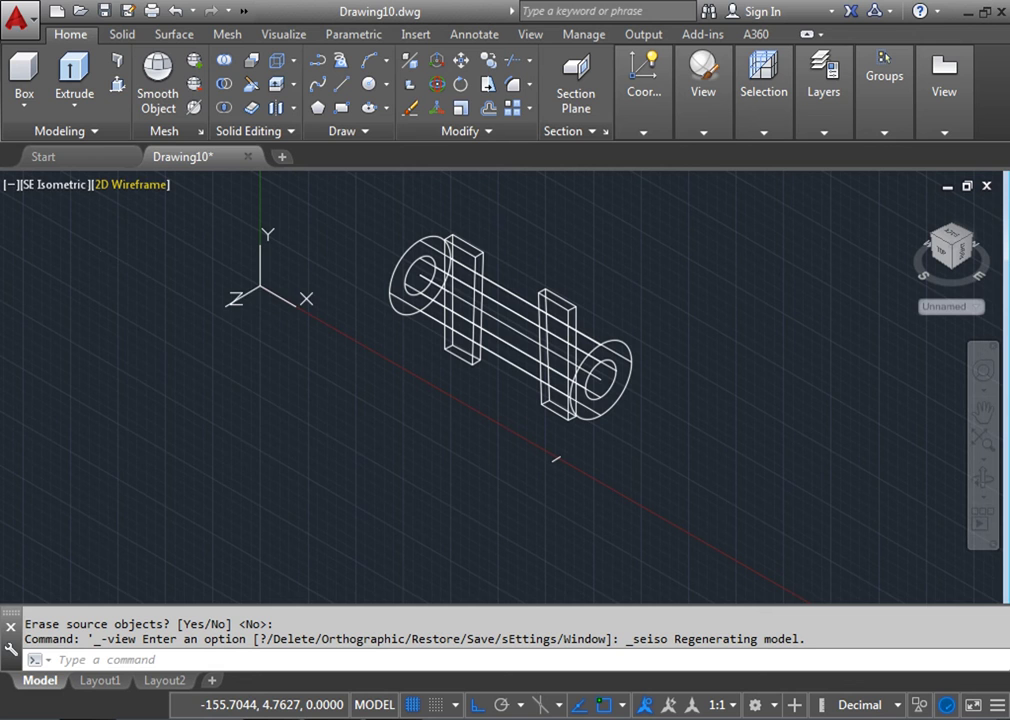
left_click(133, 184)
left_click(214, 322)
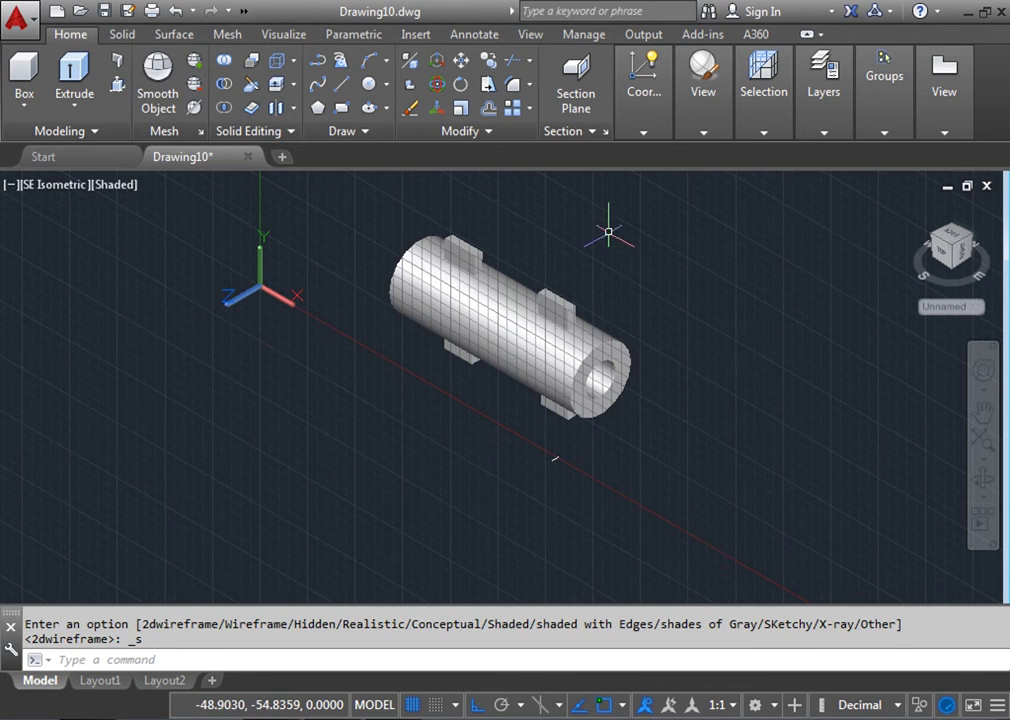
key("Escape")
key("Escape")
middle_click_drag(586, 228, 476, 273)
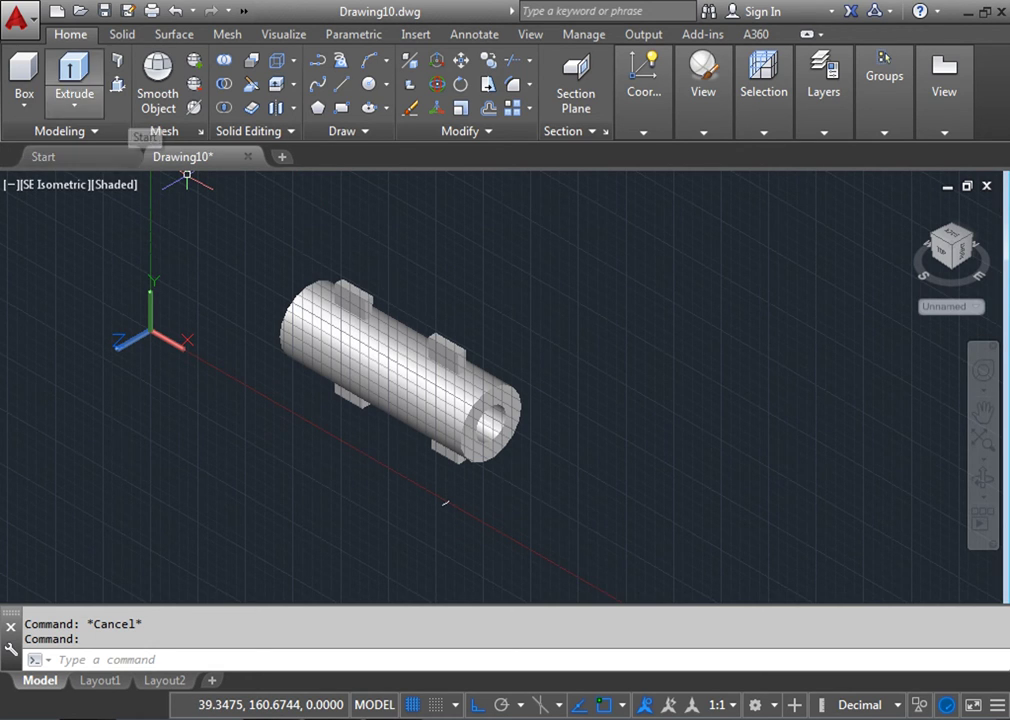
Step: Start subtracting both cotter blocks from the sleeve cylinder, then abandon the attempt
key("Escape")
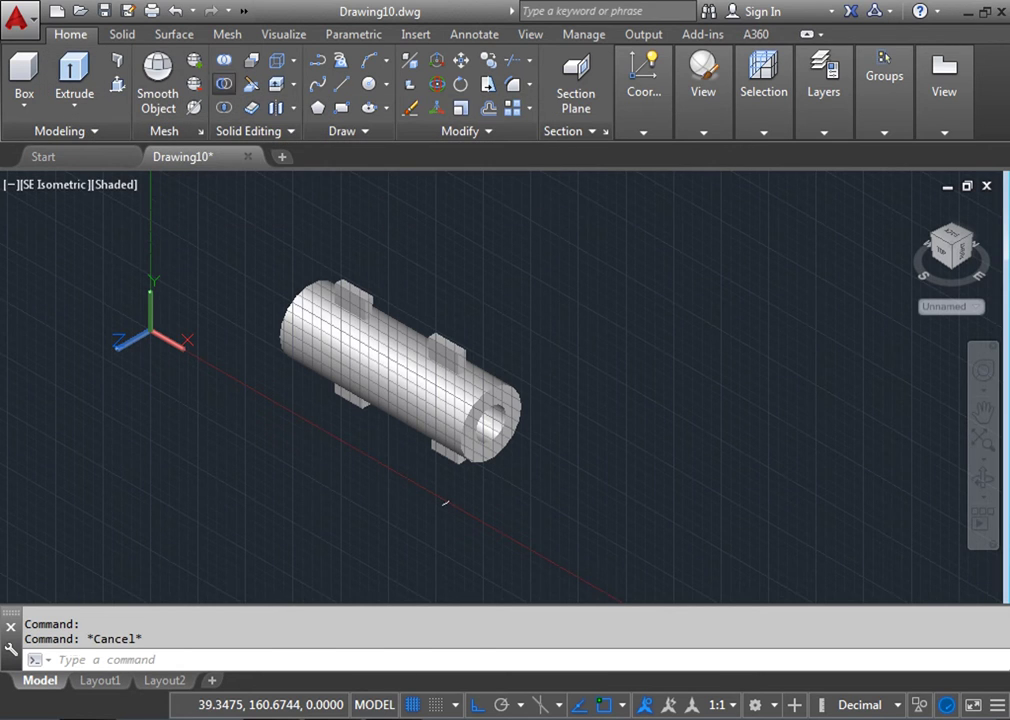
left_click(224, 83)
left_click(400, 335)
left_click(470, 424)
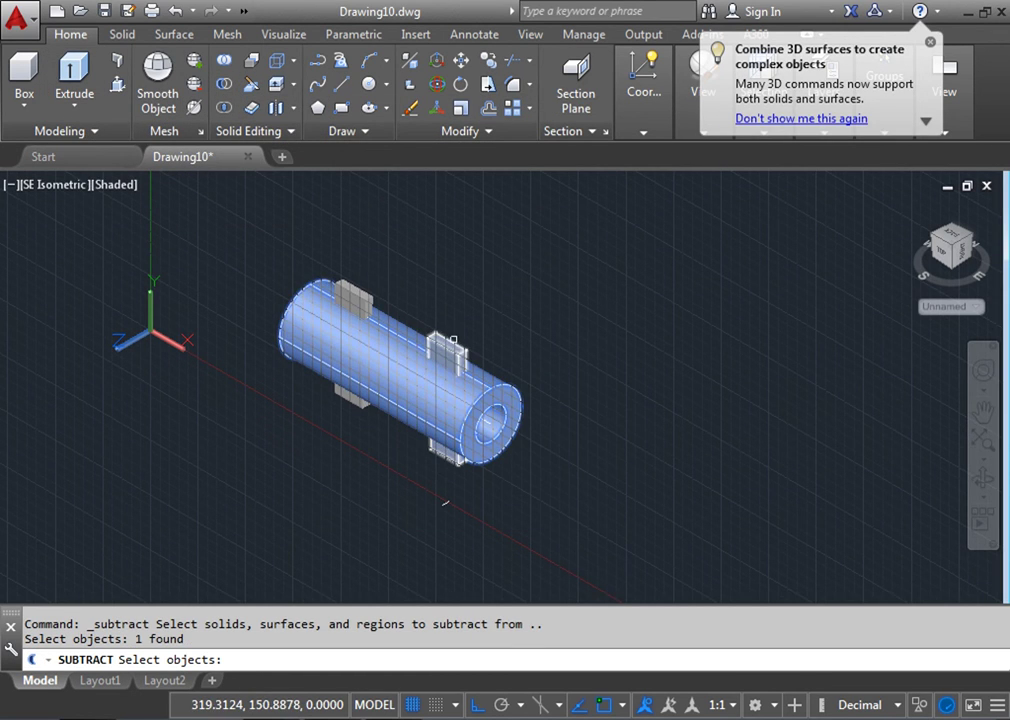
left_click(448, 350)
left_click(366, 275)
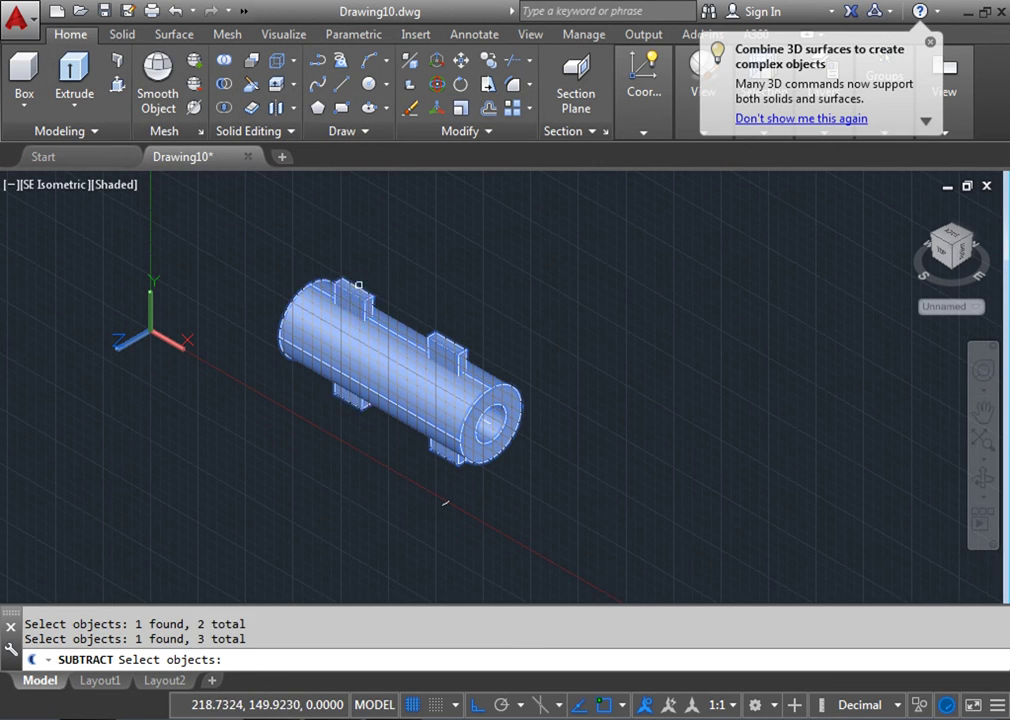
key("Return")
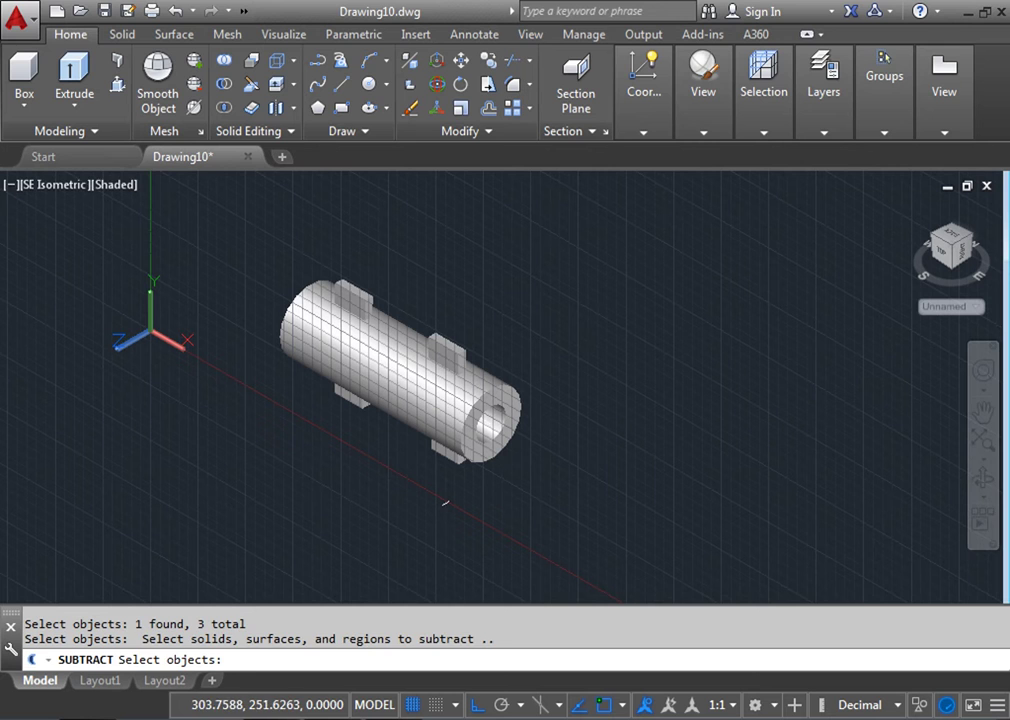
Step: Subtract both cotter blocks from the cylinder to cut the two rectangular slots
key("Escape")
key("Return")
left_click(393, 351)
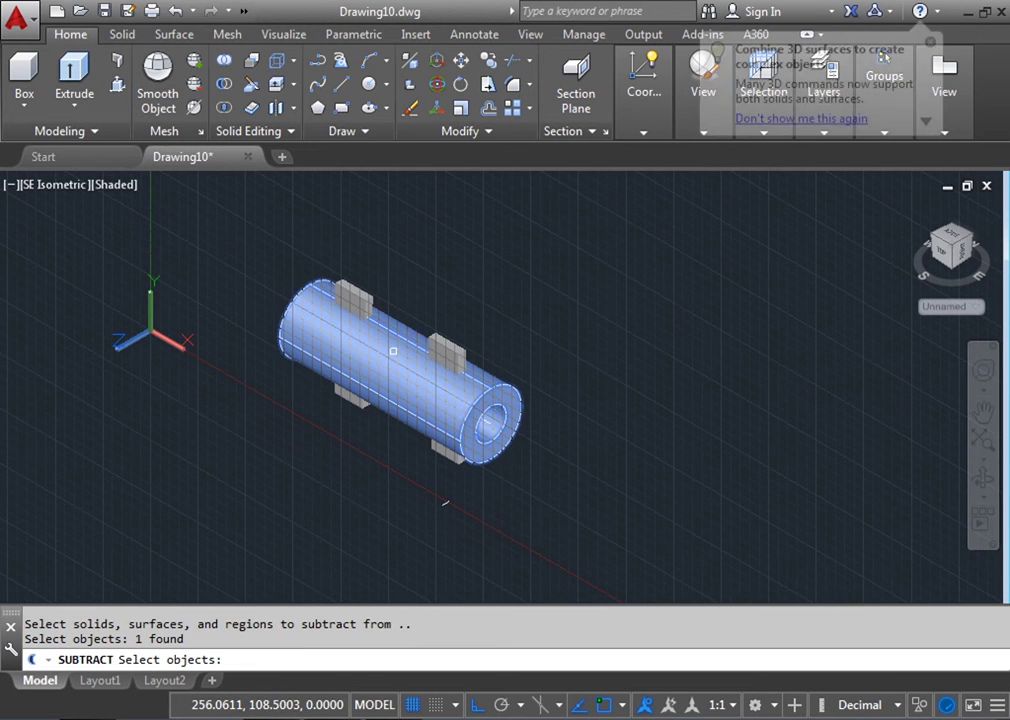
key("Return")
left_click(361, 297)
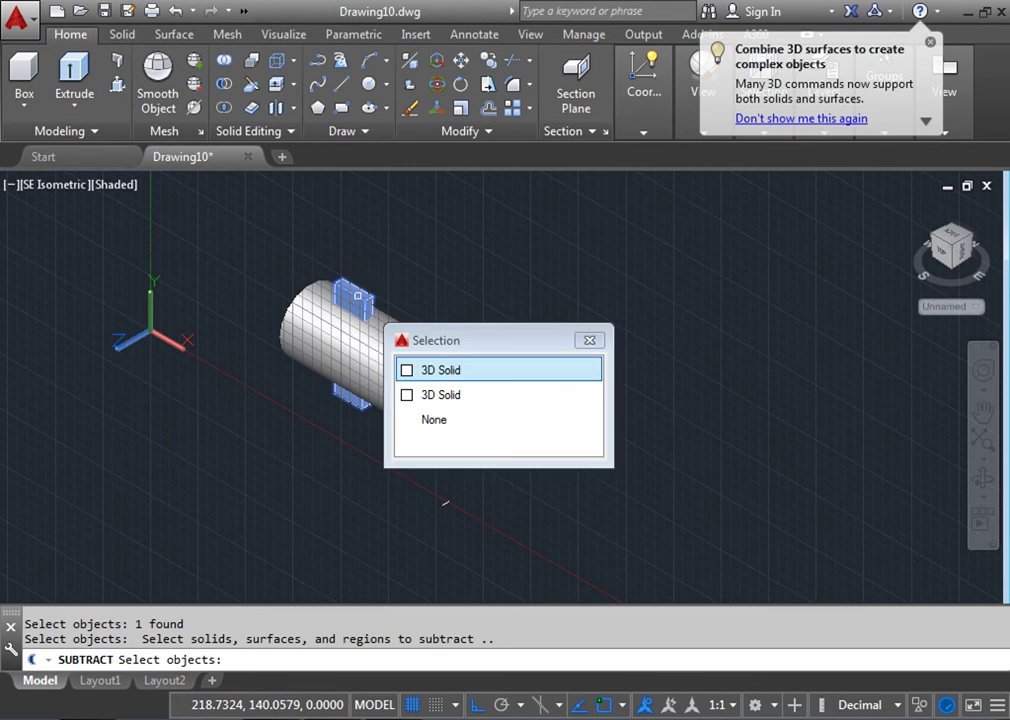
left_click(440, 370)
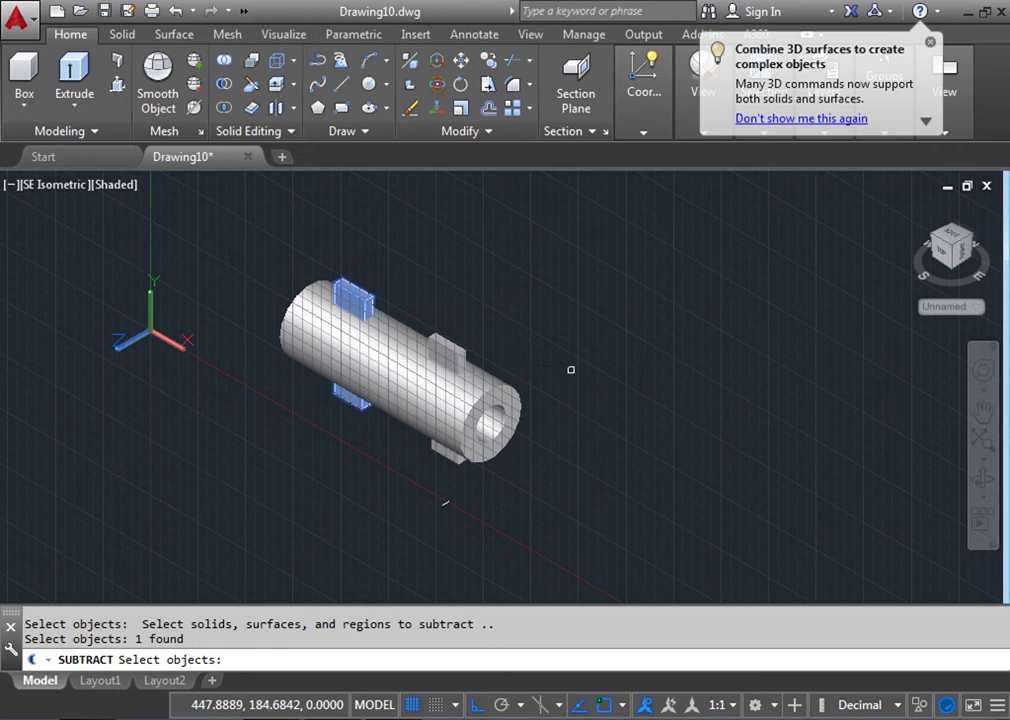
left_click(498, 360)
left_click(536, 425)
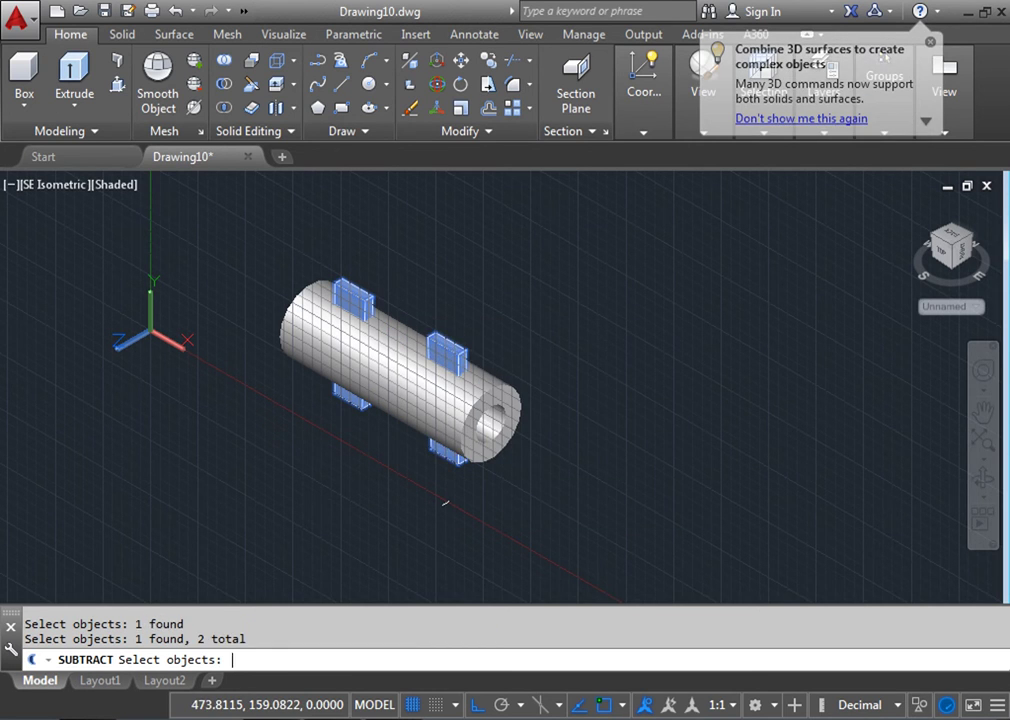
key("Return")
key("Escape")
key("Escape")
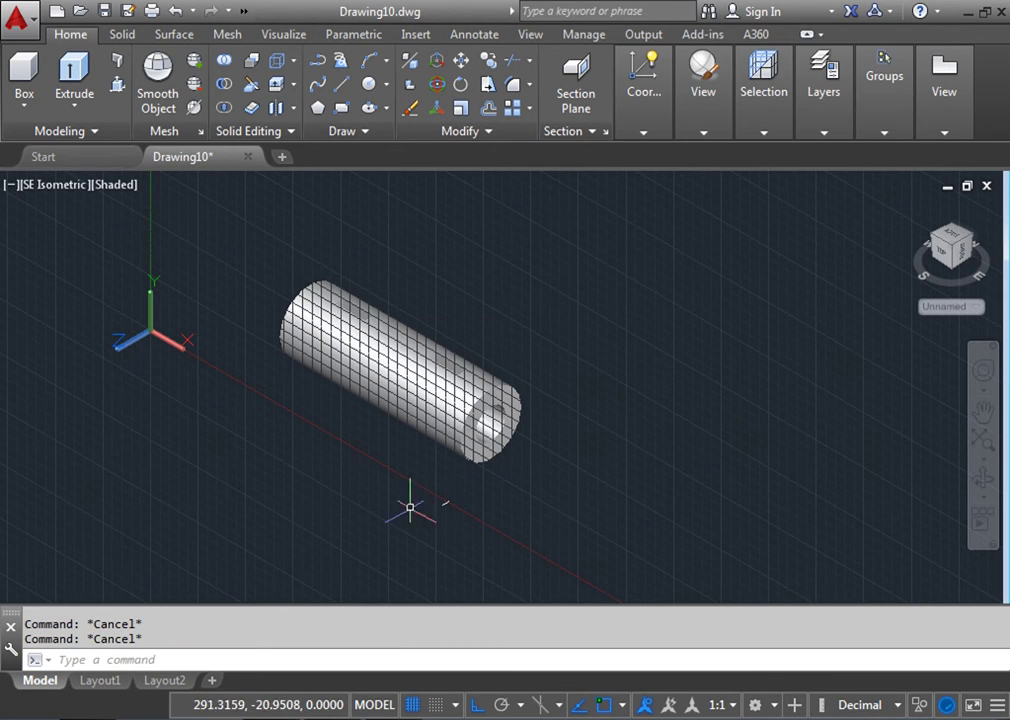
Step: Delete the stray leftover objects and select the slotted sleeve cylinder
left_click(411, 491)
left_click(500, 524)
key("Delete")
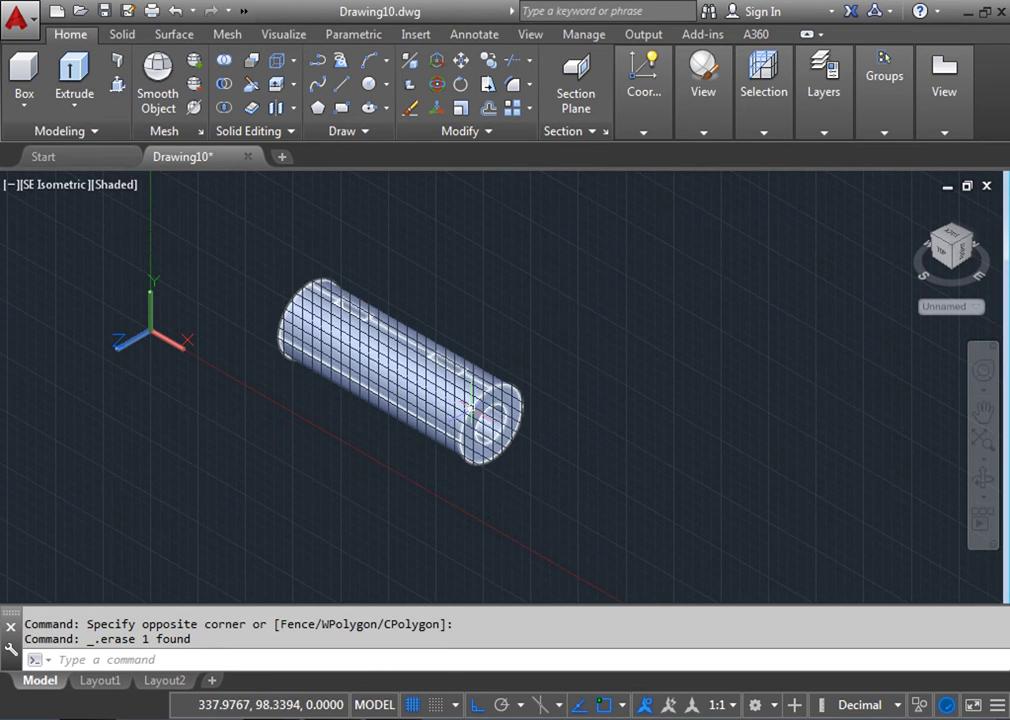
scroll(467, 368, "up", 2)
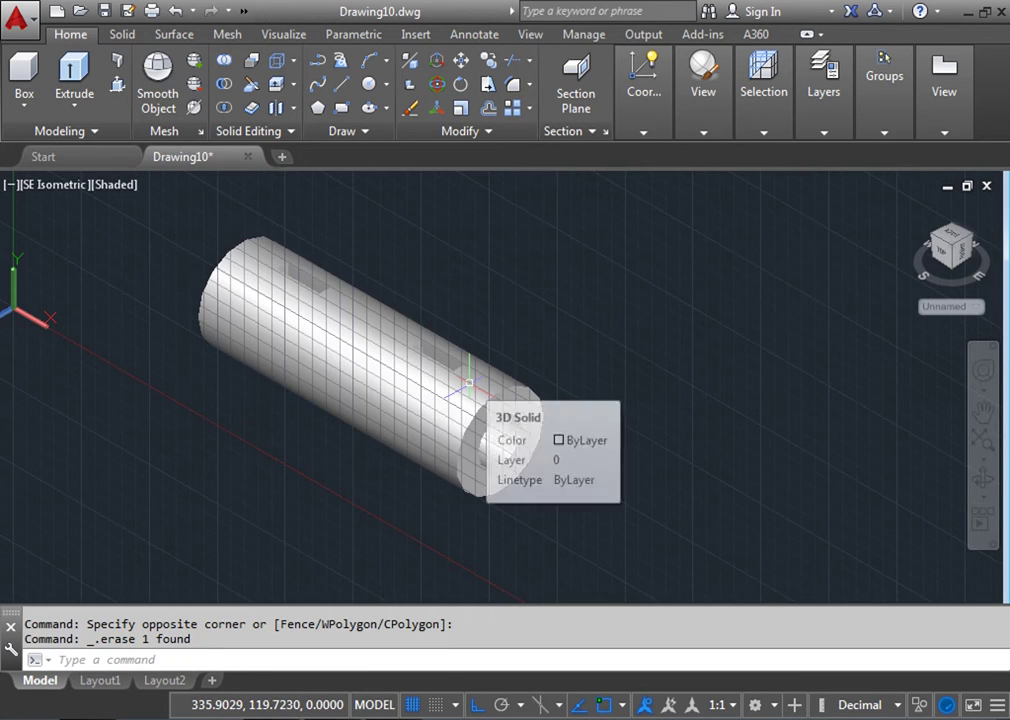
left_click(136, 198)
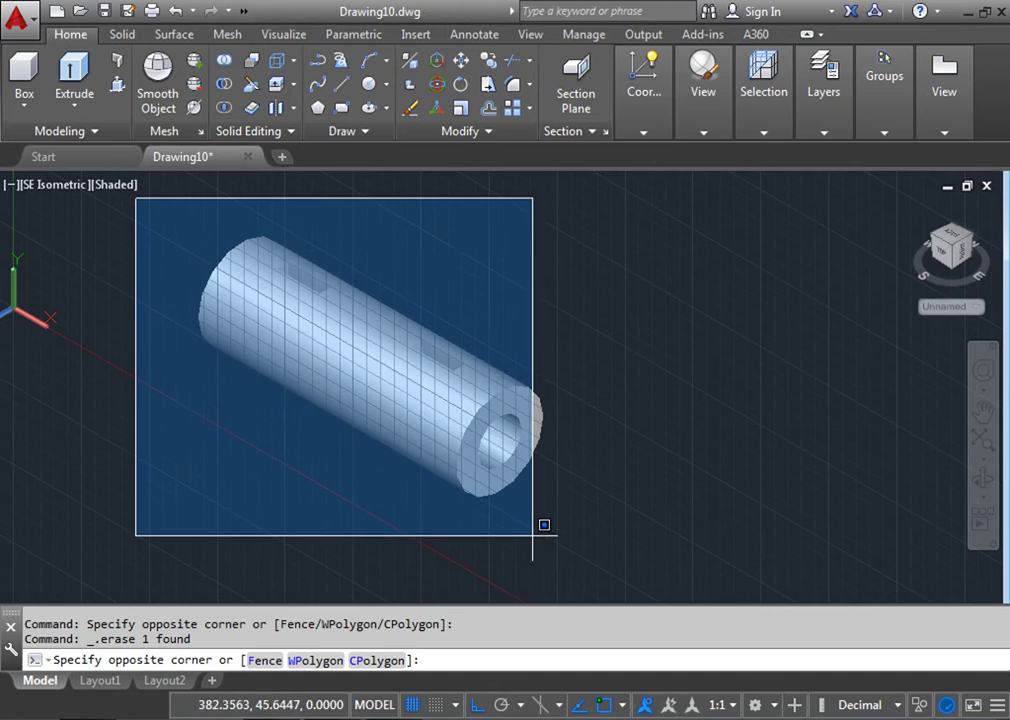
left_click(517, 535)
key("Delete")
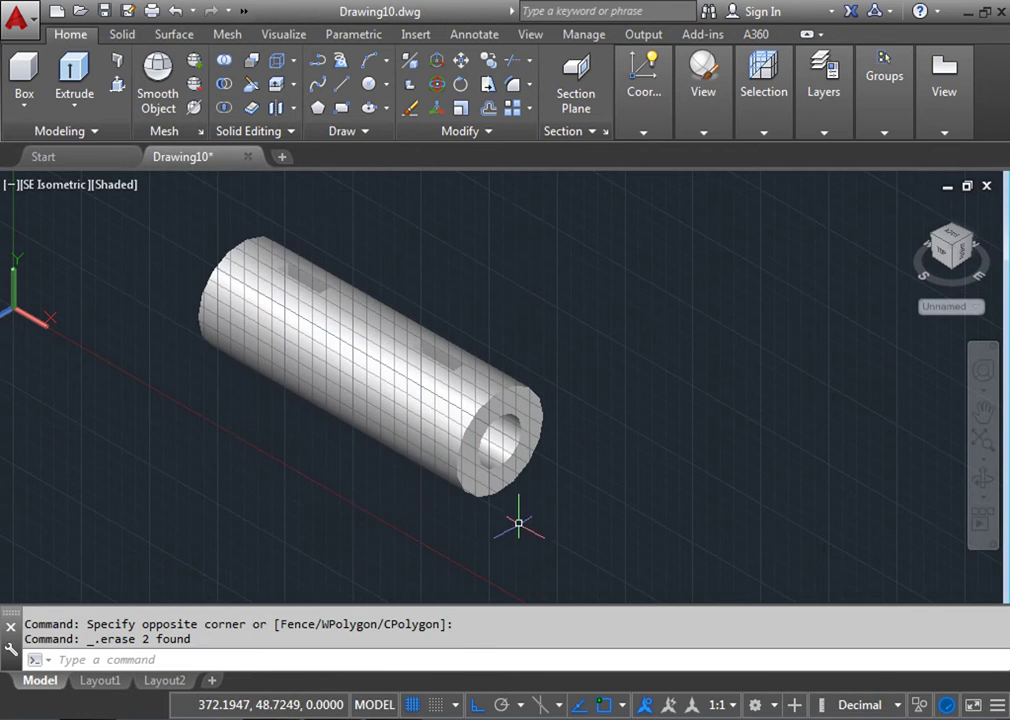
key("Escape")
key("Escape")
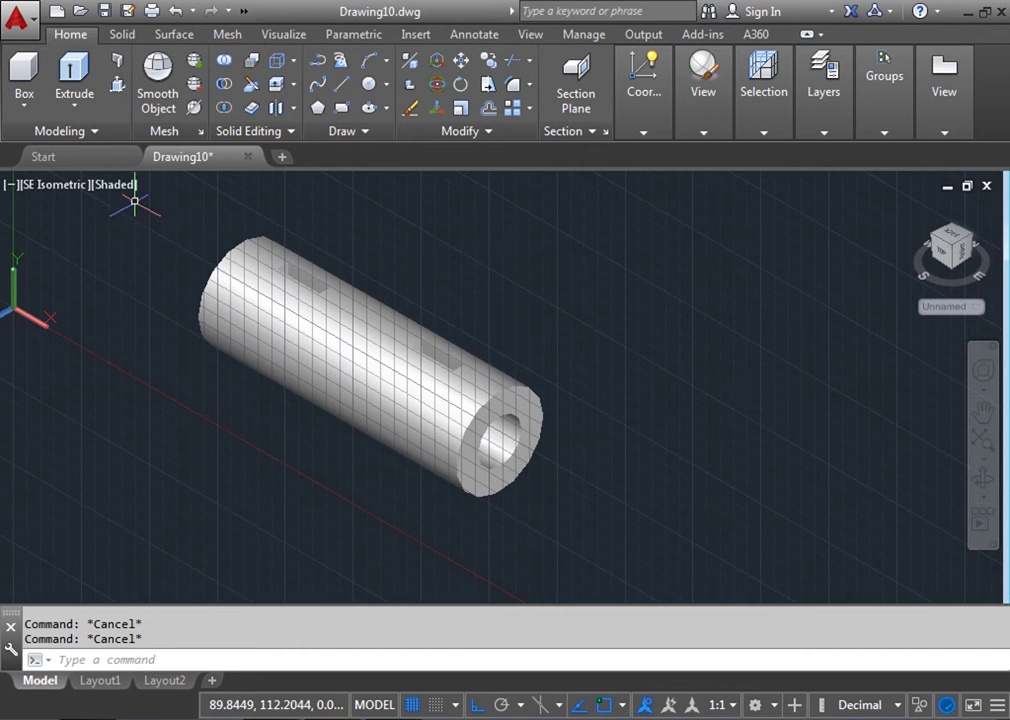
left_click(534, 397)
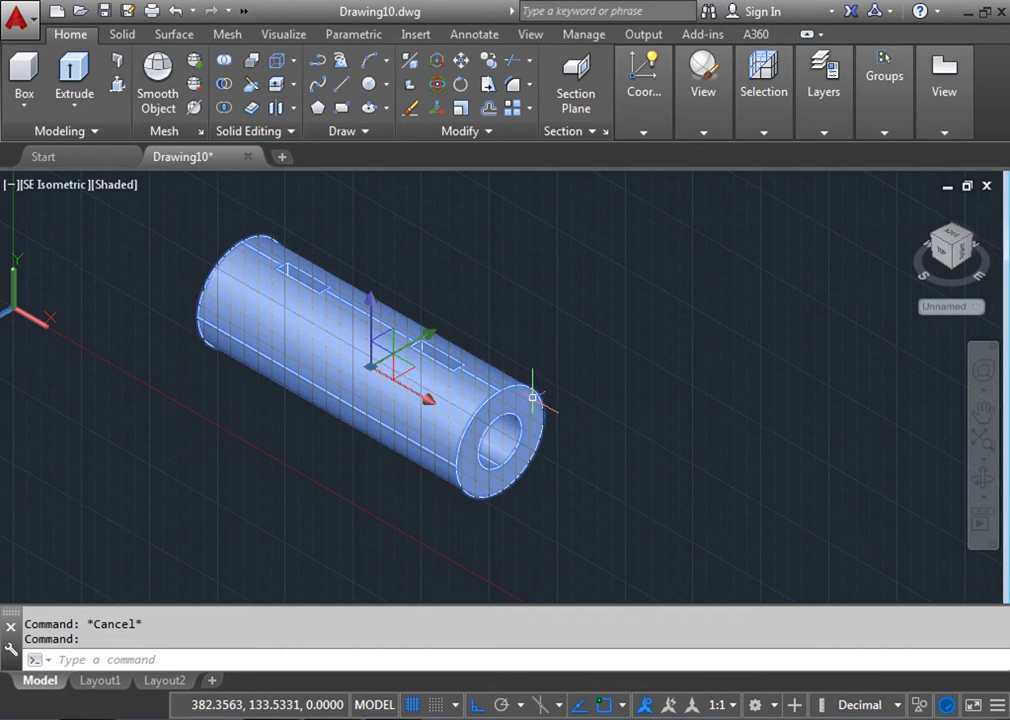
Step: Move the sleeve so its end-face centre sits at the origin 0,0,0
type("m")
key("Return")
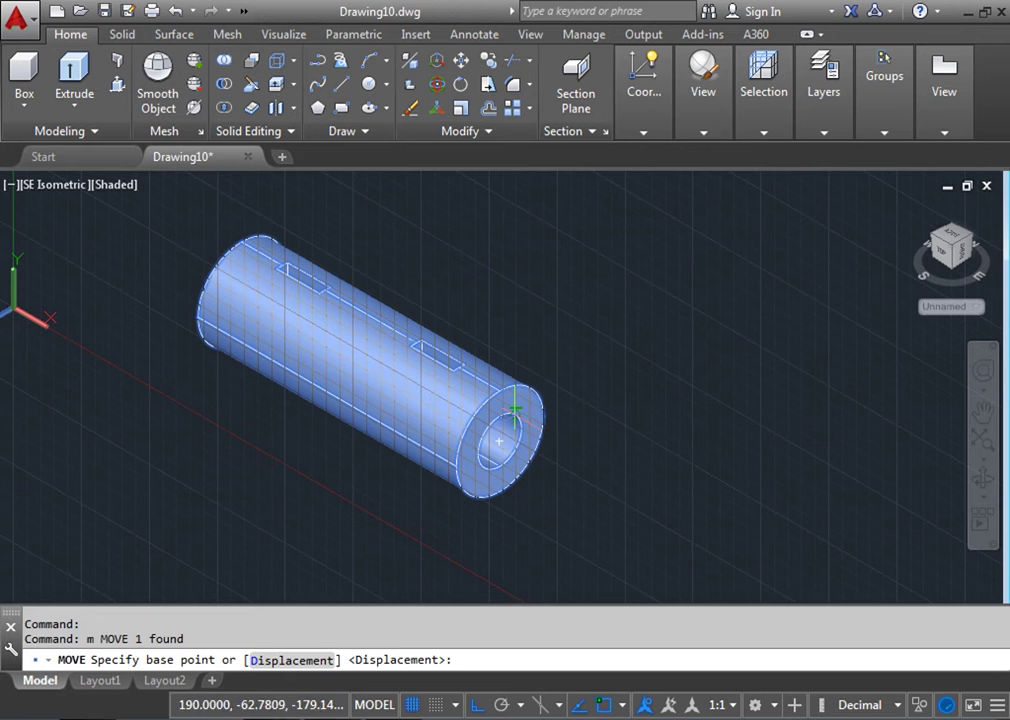
left_click(499, 441)
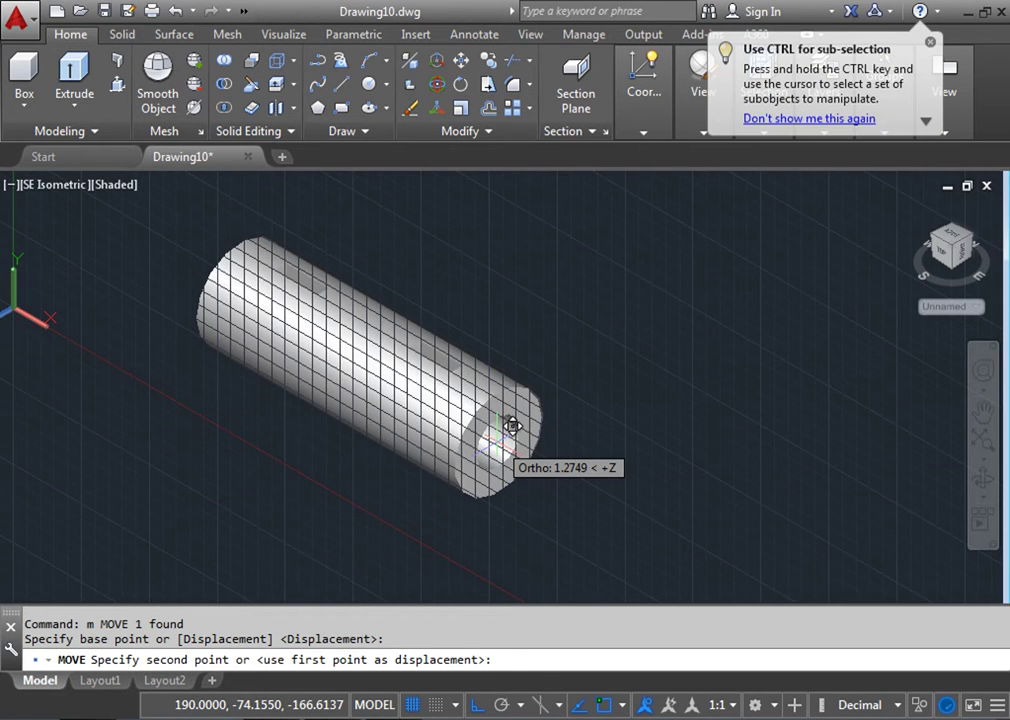
key("Return")
Step: Cancel an accidental line command and zoom to show the whole drawing
type(".l")
key("Return")
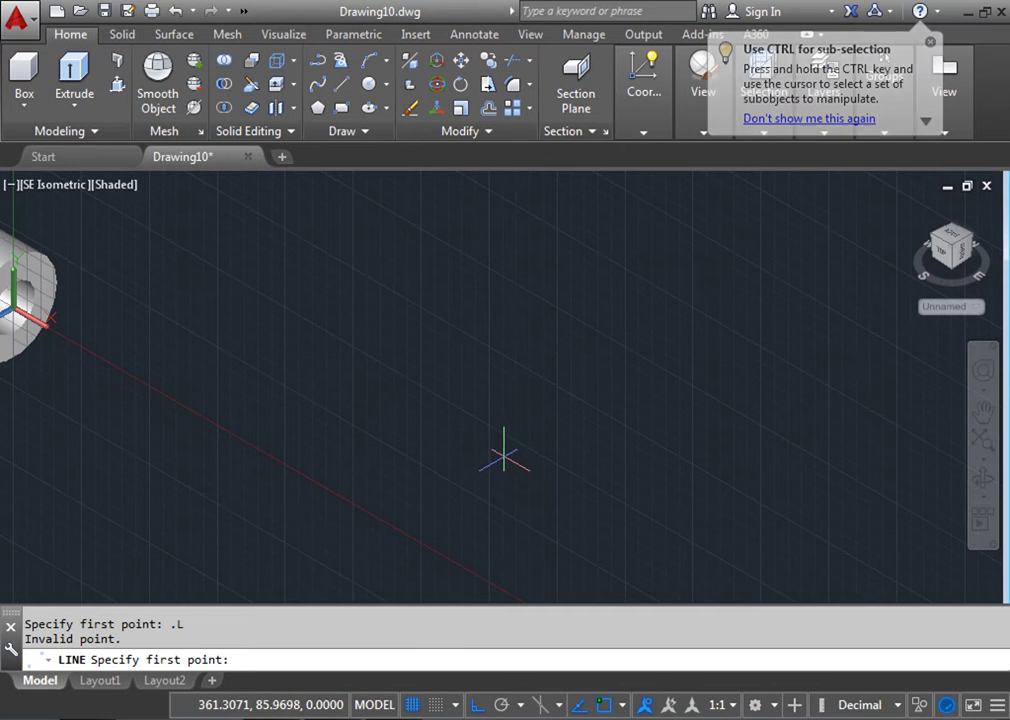
key("Escape")
key("Escape")
type("z")
key("Return")
type("a")
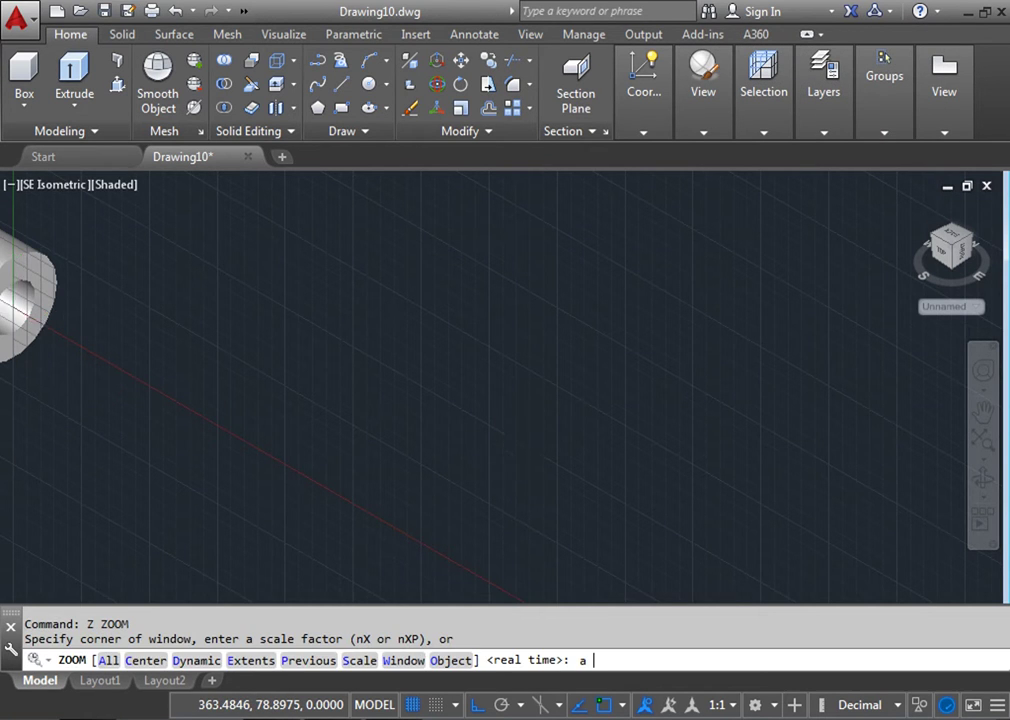
key("Return")
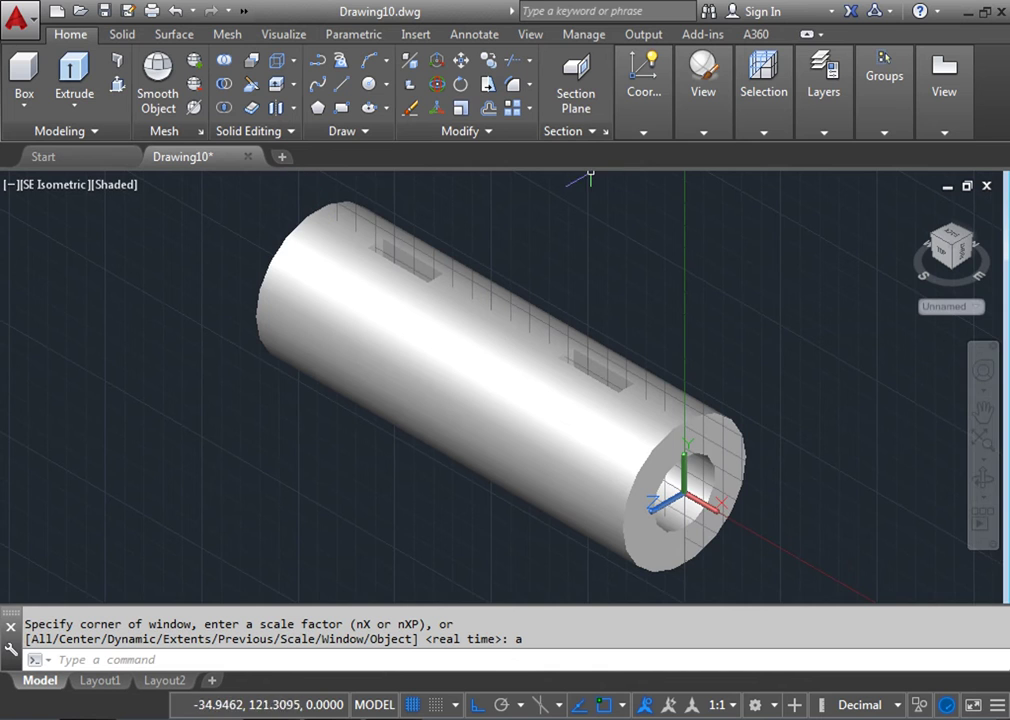
left_click(122, 34)
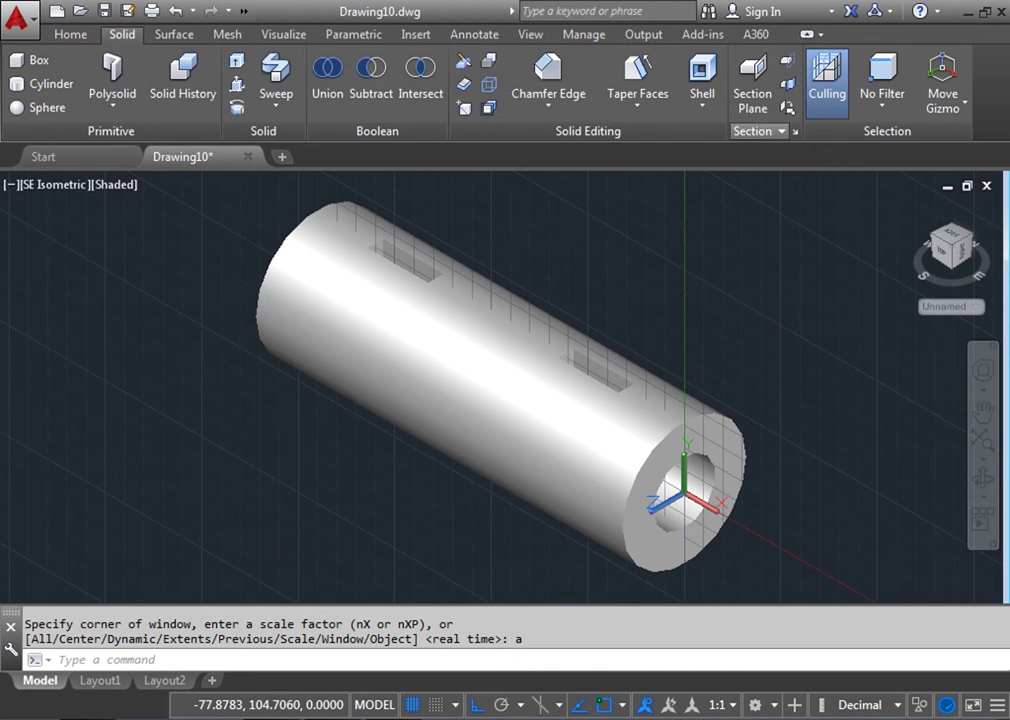
Step: Fillet the near and far circular end edges of the sleeve with radius 3
left_click(548, 100)
left_click(566, 140)
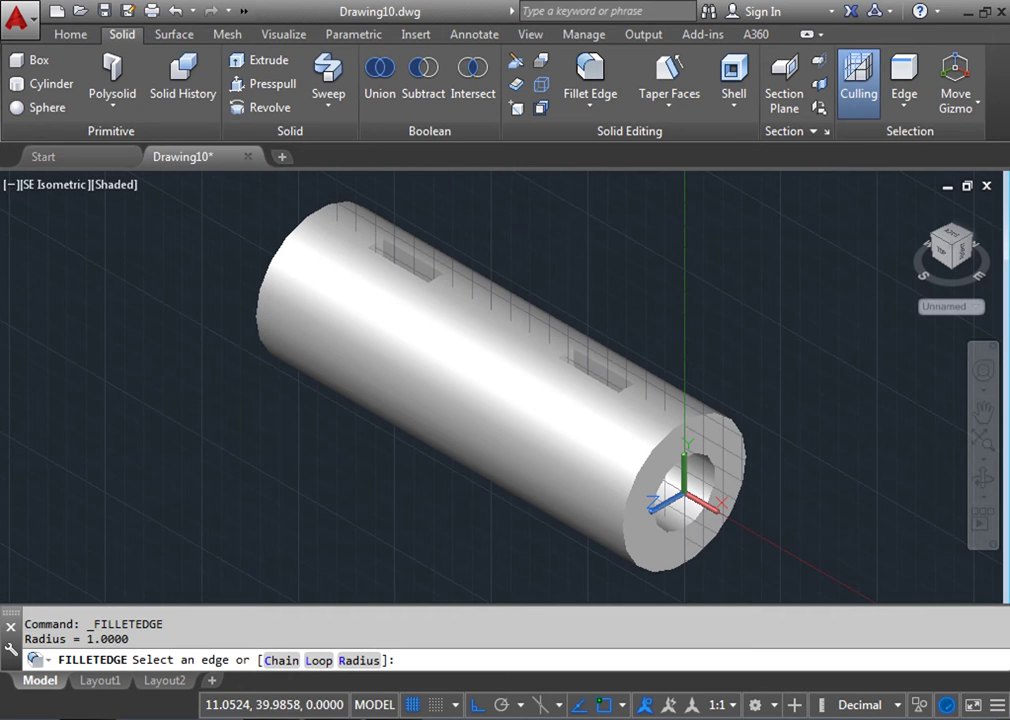
left_click(628, 500)
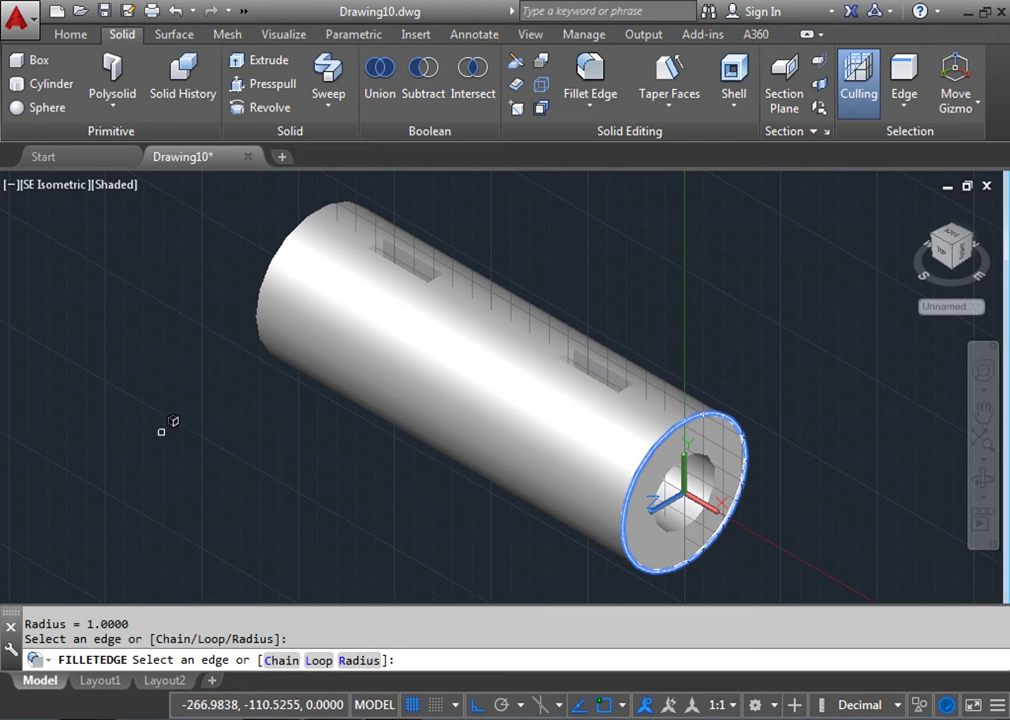
left_click(268, 283)
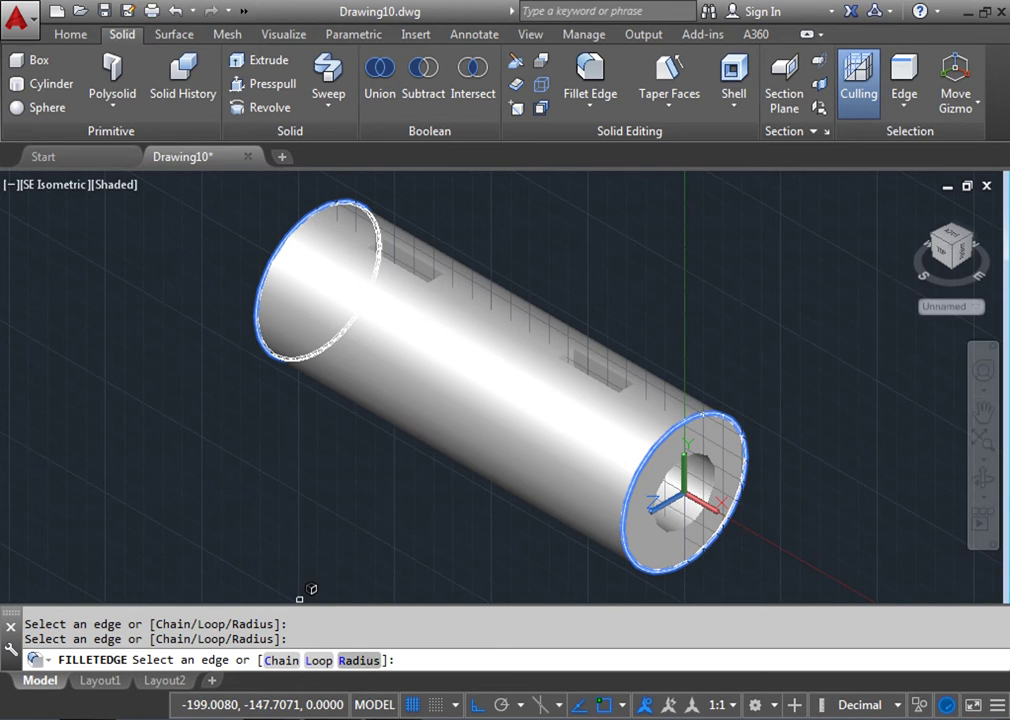
type("R")
key("Return")
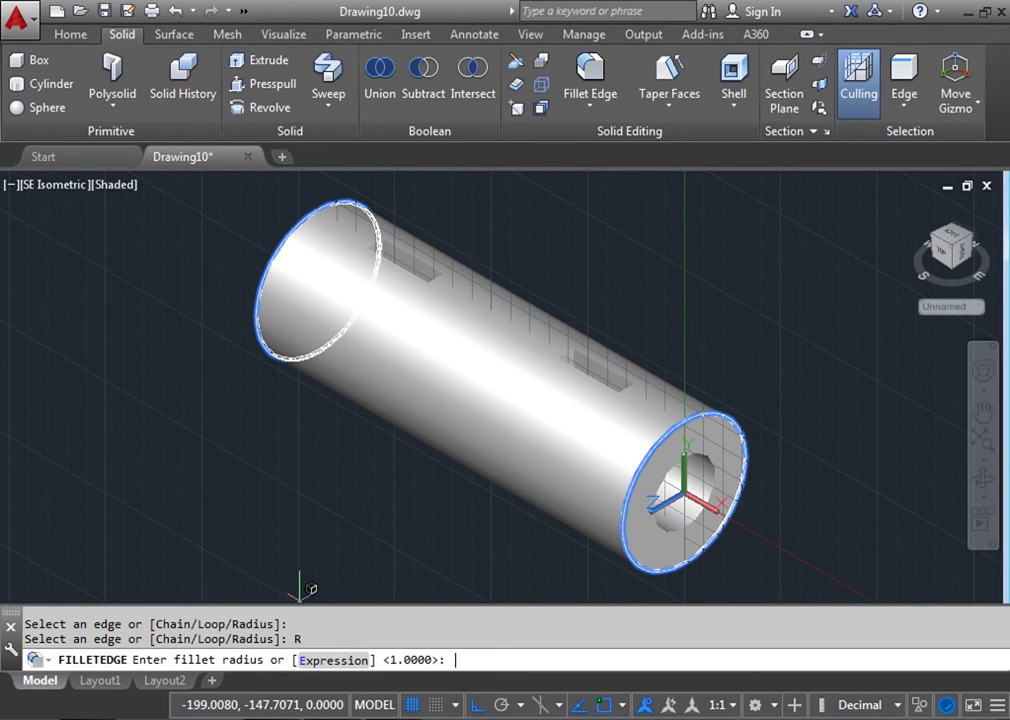
type("3")
key("Return")
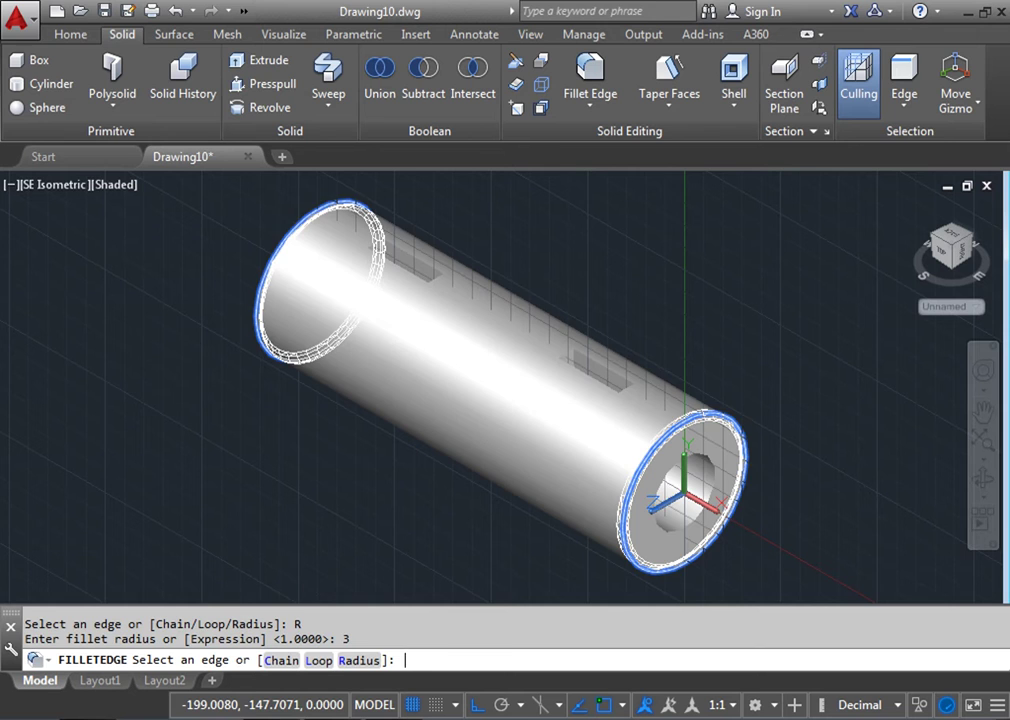
key("Return")
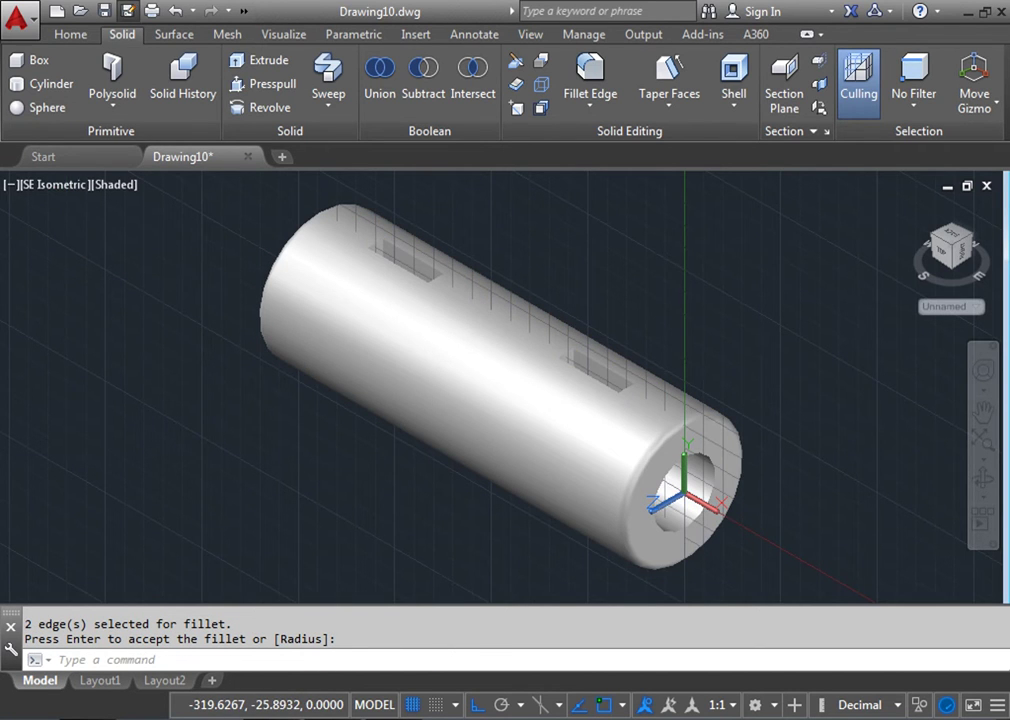
key("ctrl+shift+s")
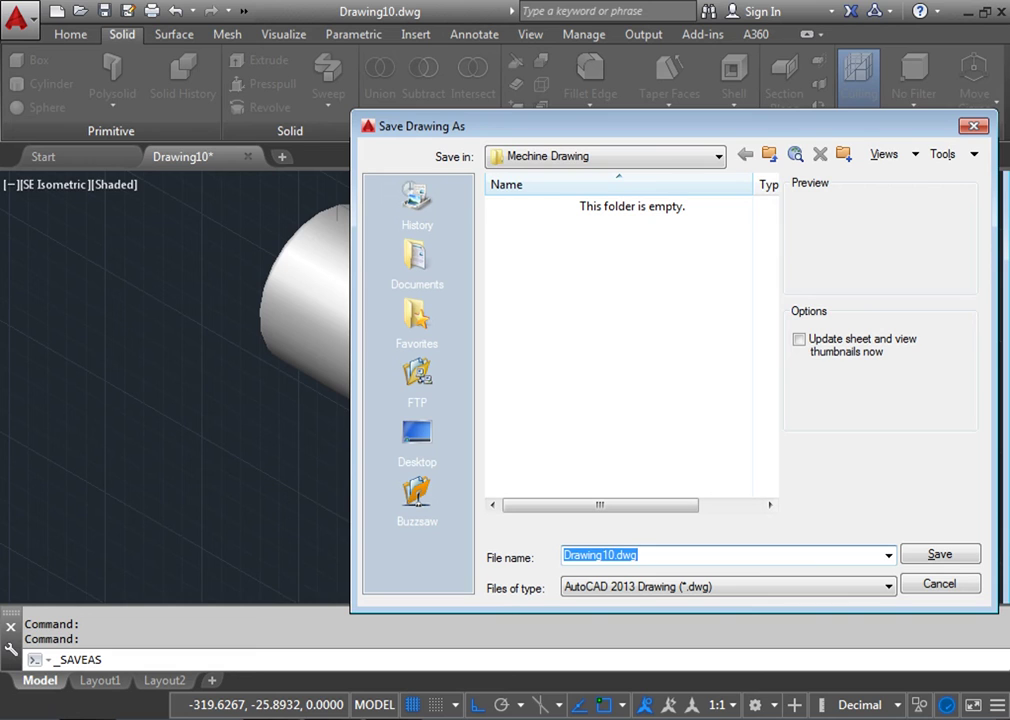
Step: Save the drawing as Sleeve.dwg, then select the sleeve and undo once
type("Sleeve")
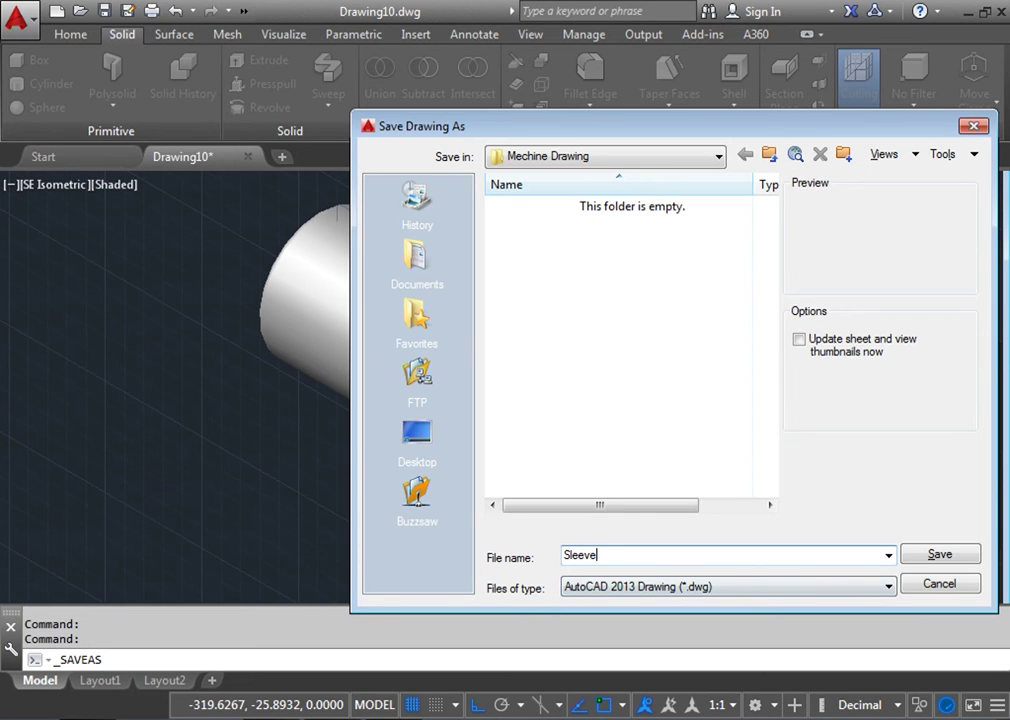
key("Return")
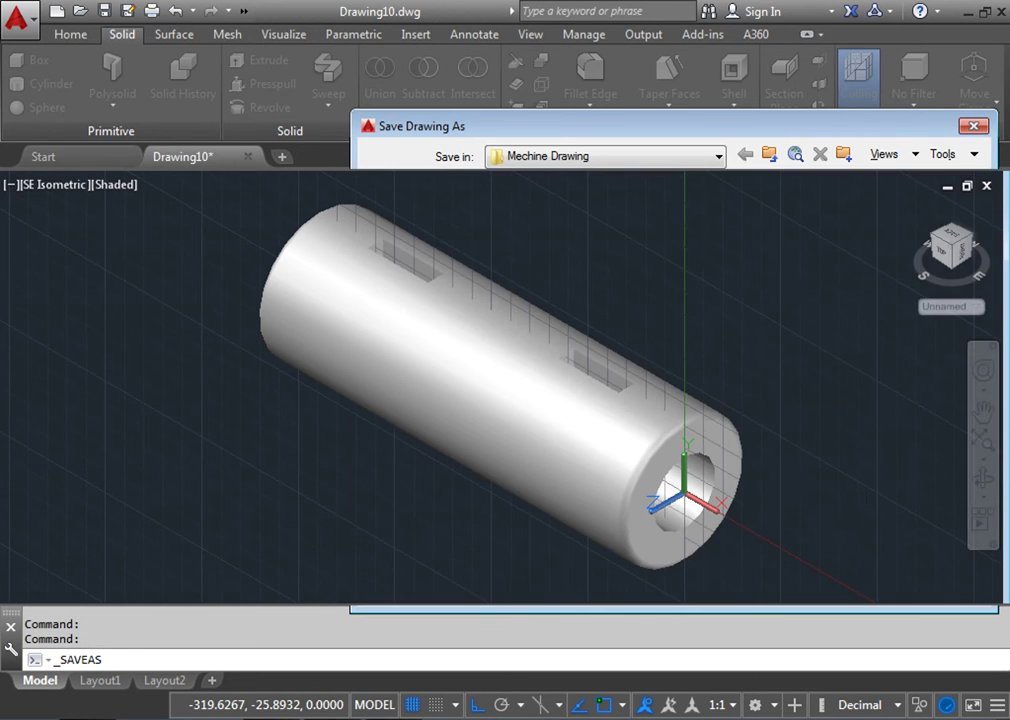
left_click(590, 426)
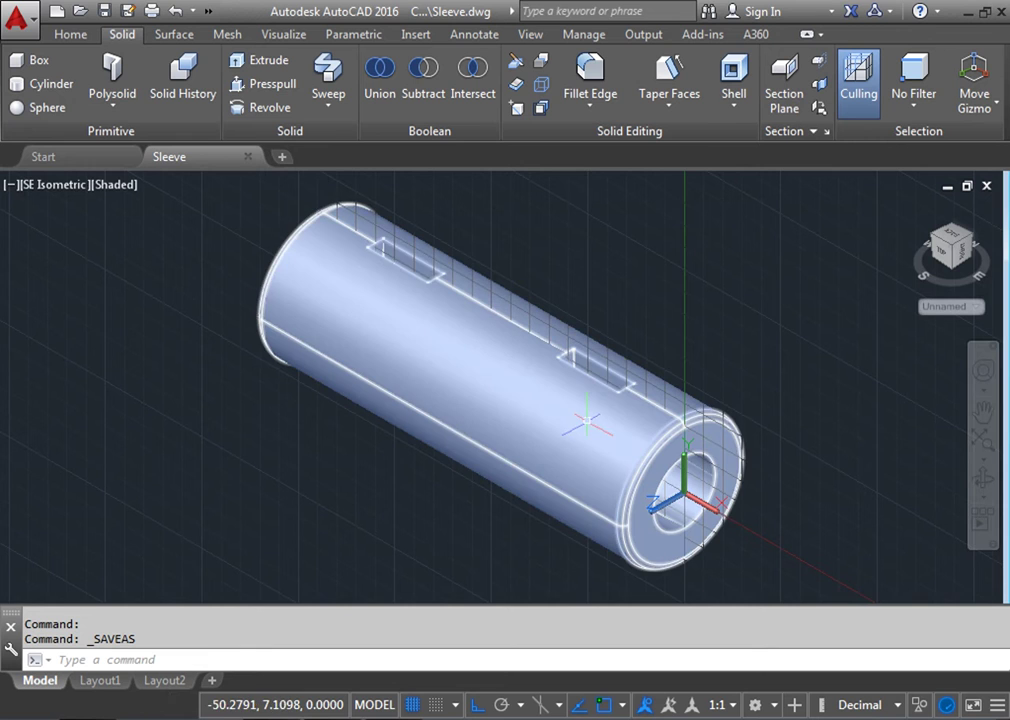
key("ctrl+z")
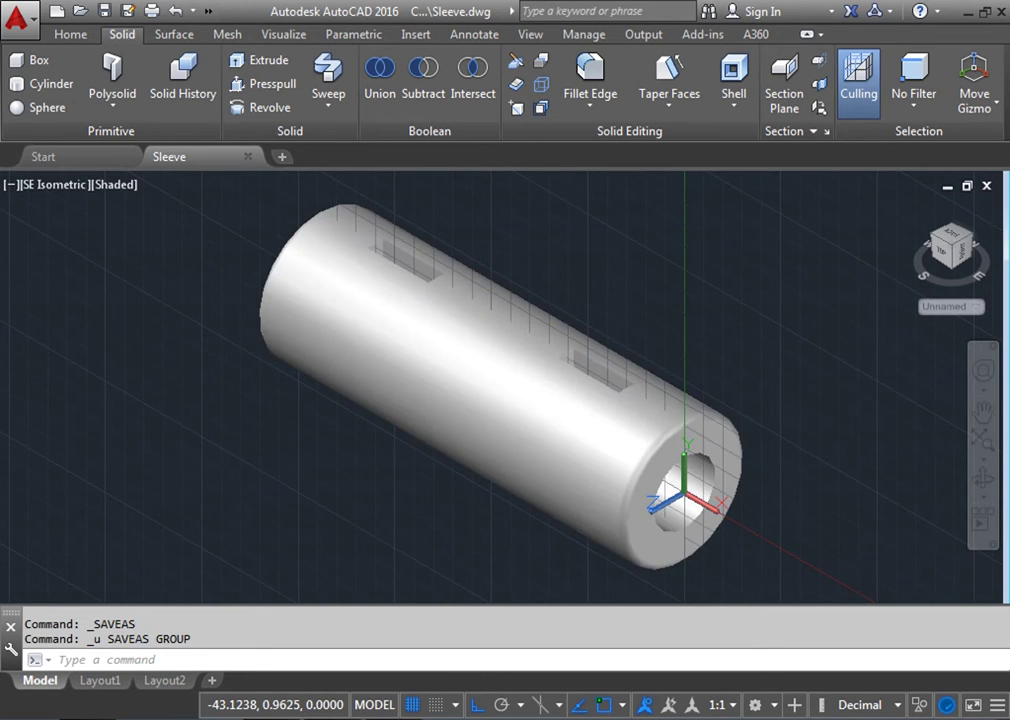
Step: Undo back before the slot subtraction and erase all the sleeve geometry
key("ctrl+z")
key("ctrl+z")
key("ctrl+z")
key("ctrl+z")
key("ctrl+z")
key("ctrl+z")
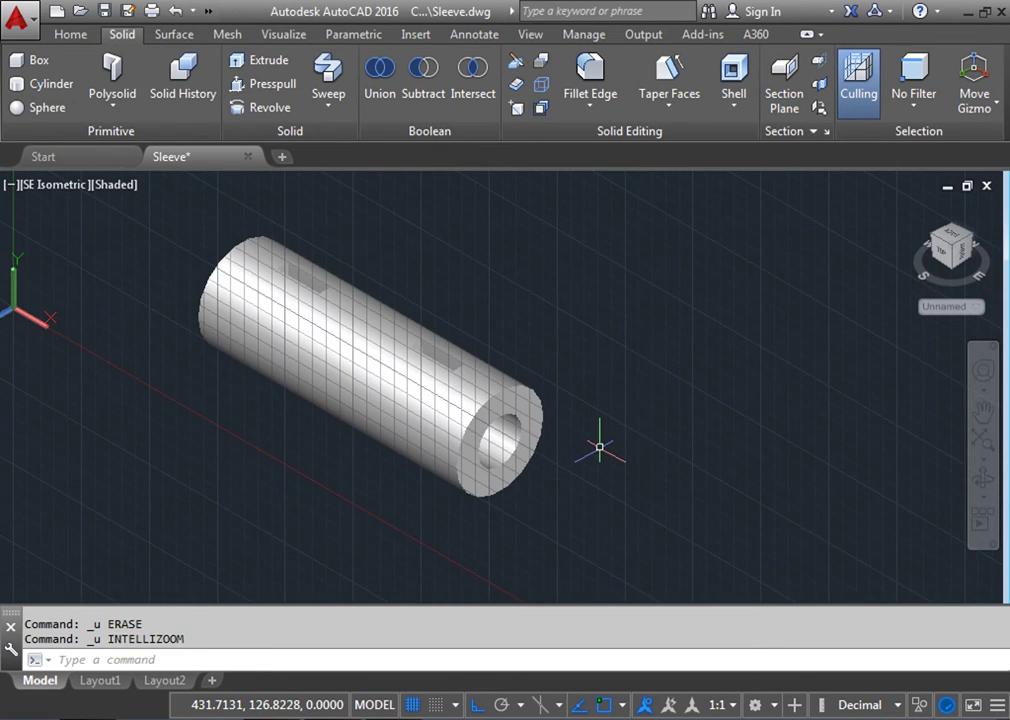
key("ctrl+z")
key("ctrl+z")
key("ctrl+z")
left_click(581, 481)
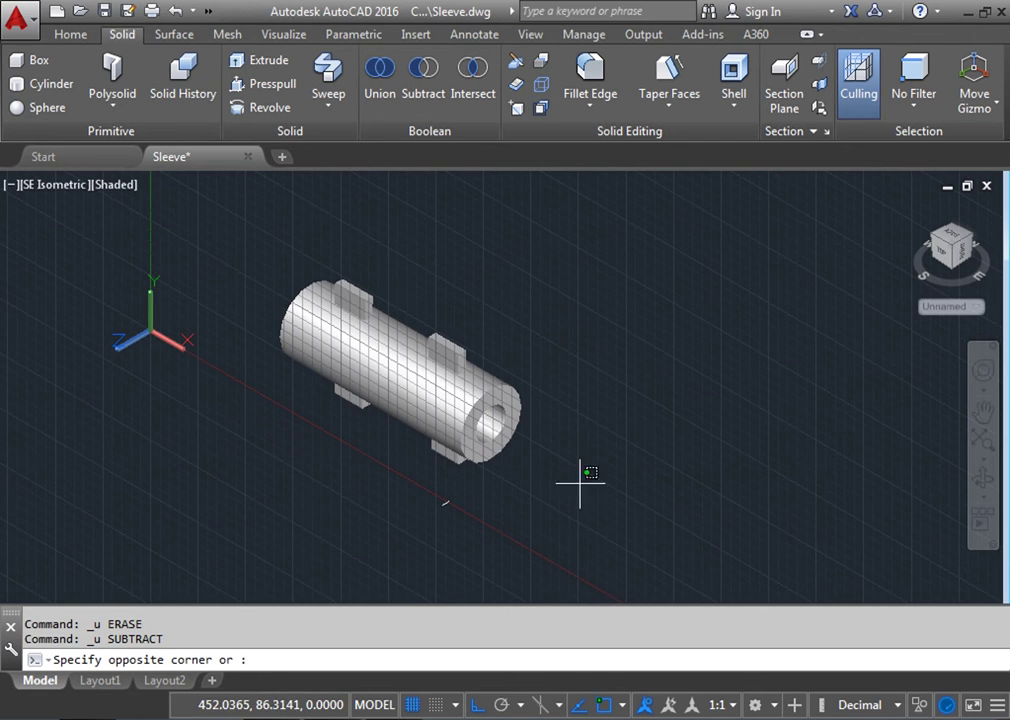
left_click(400, 294)
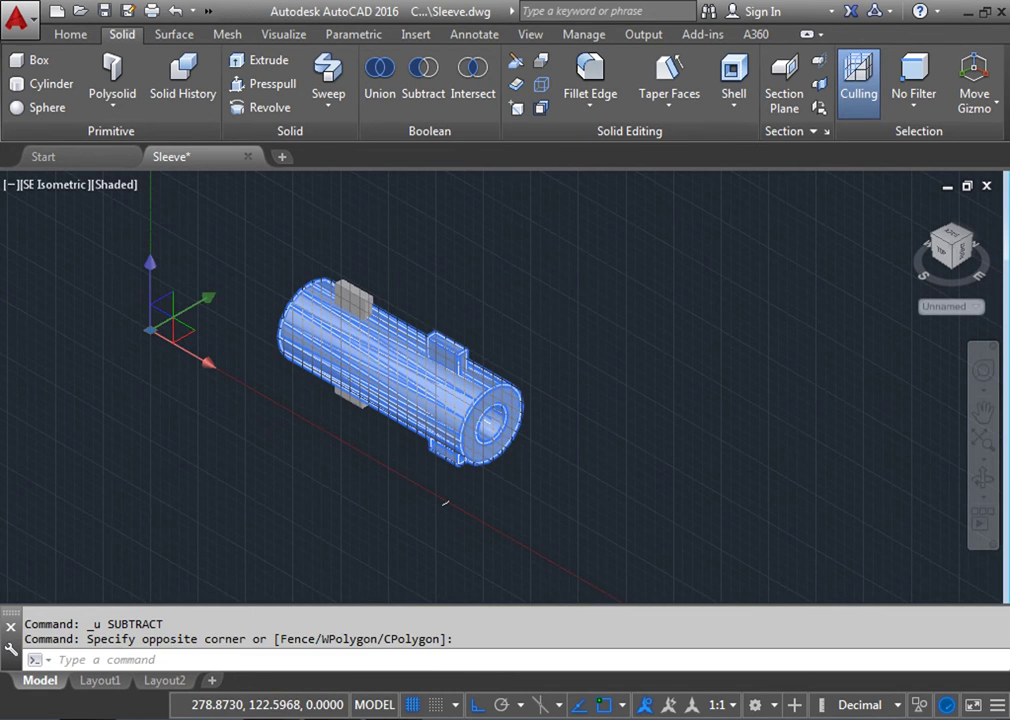
key("Delete")
left_click(482, 535)
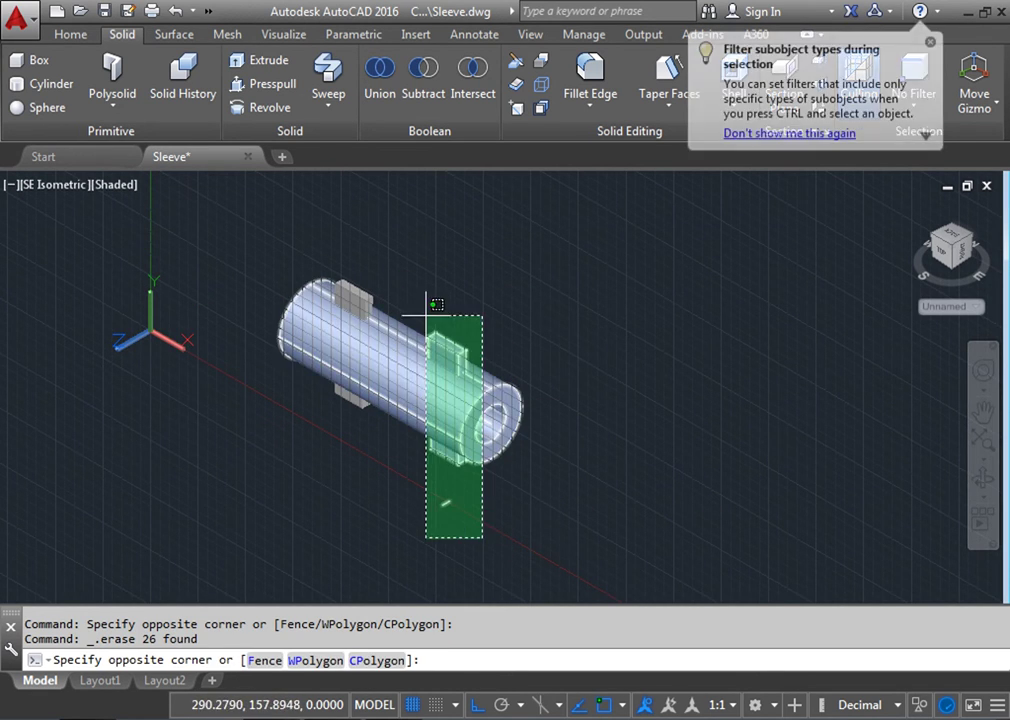
left_click(420, 300)
key("Delete")
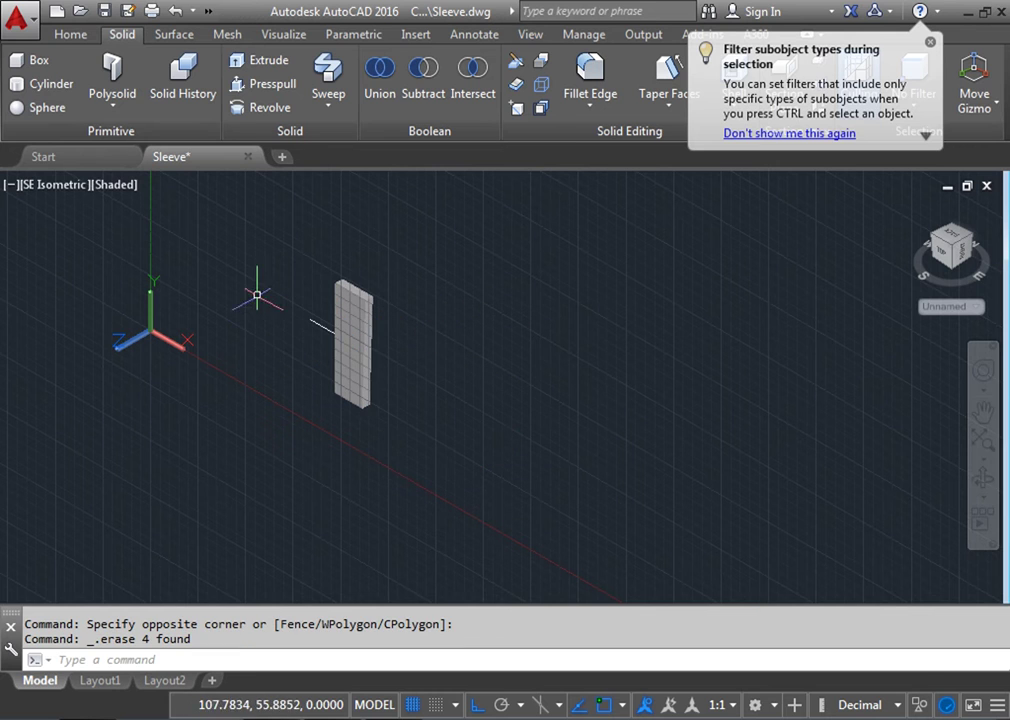
Step: Erase the small stray line, leaving only one cotter block
left_click(259, 262)
left_click(352, 461)
key("Delete")
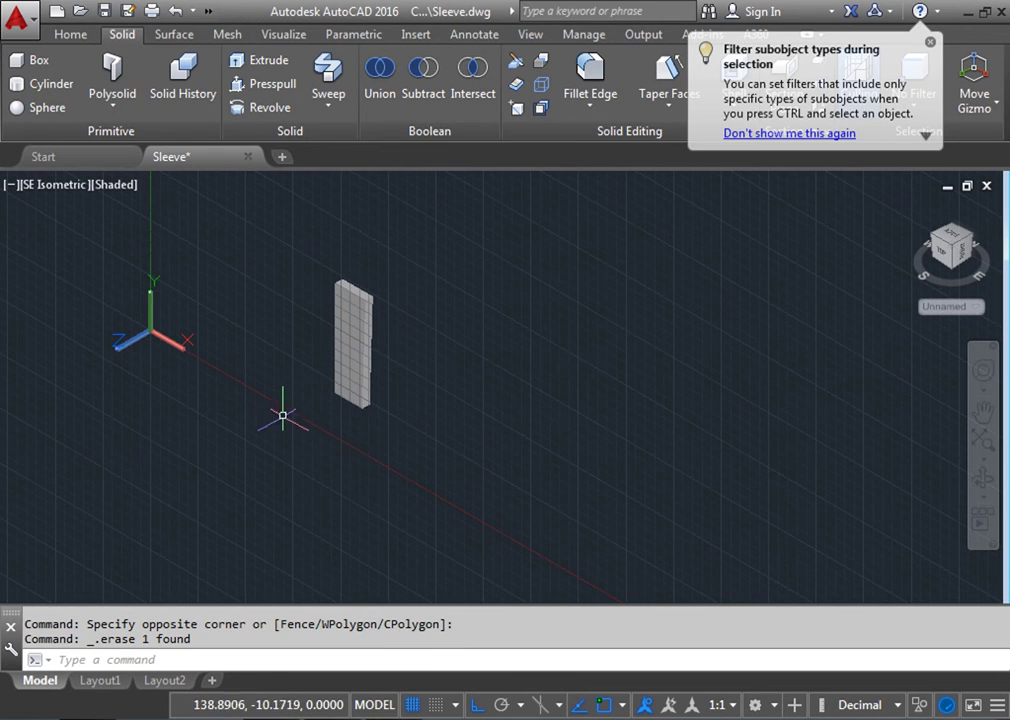
left_click(60, 184)
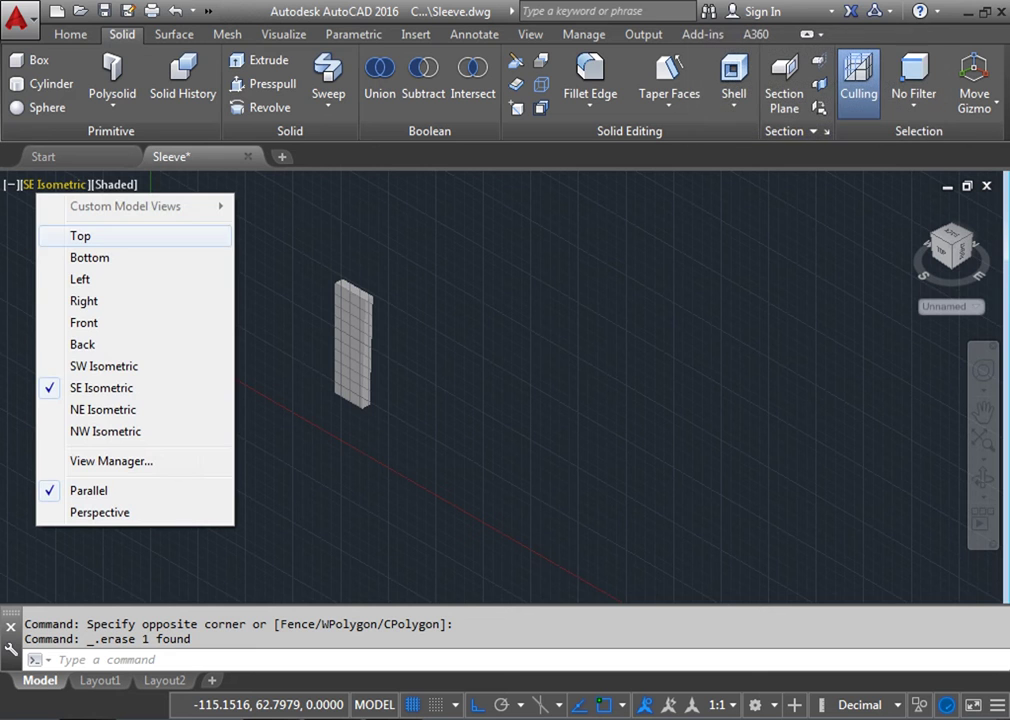
Step: Show the lone remaining cotter block in Front view
left_click(84, 322)
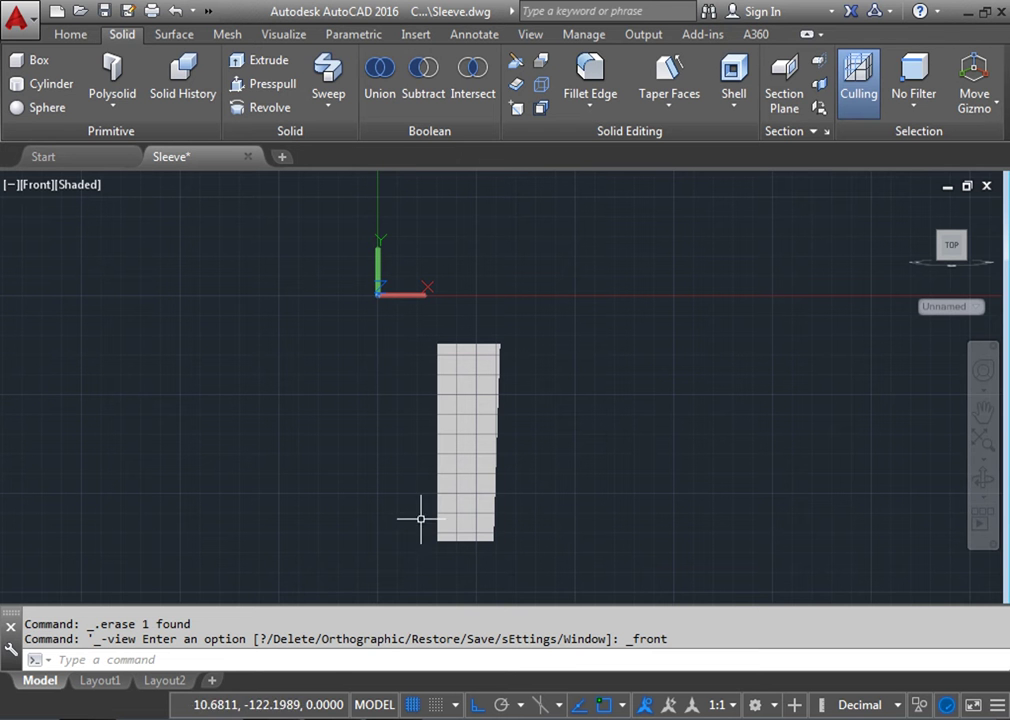
type("l")
key("Return")
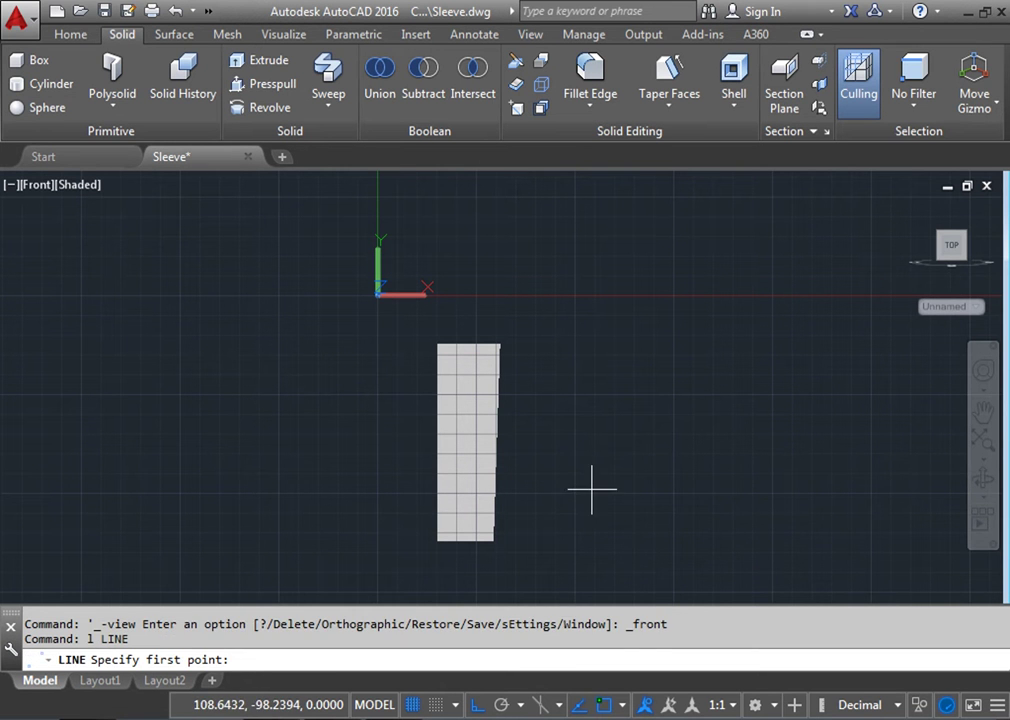
Step: Begin the rod outline right of the block with 147, 16 and 67 unit segments
left_click(593, 489)
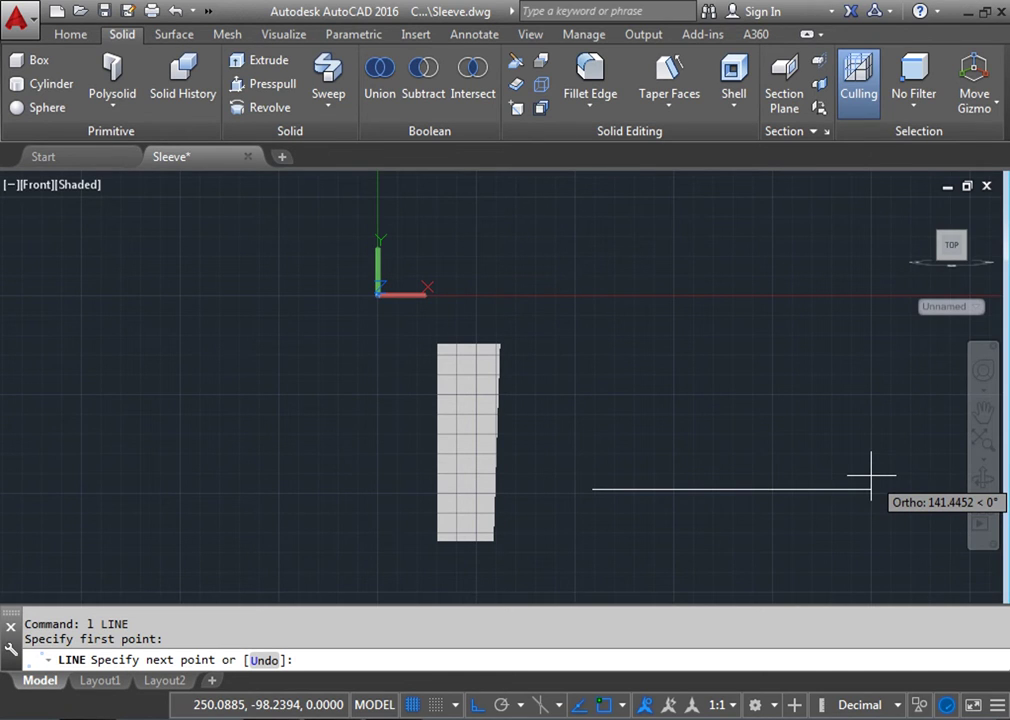
type("147")
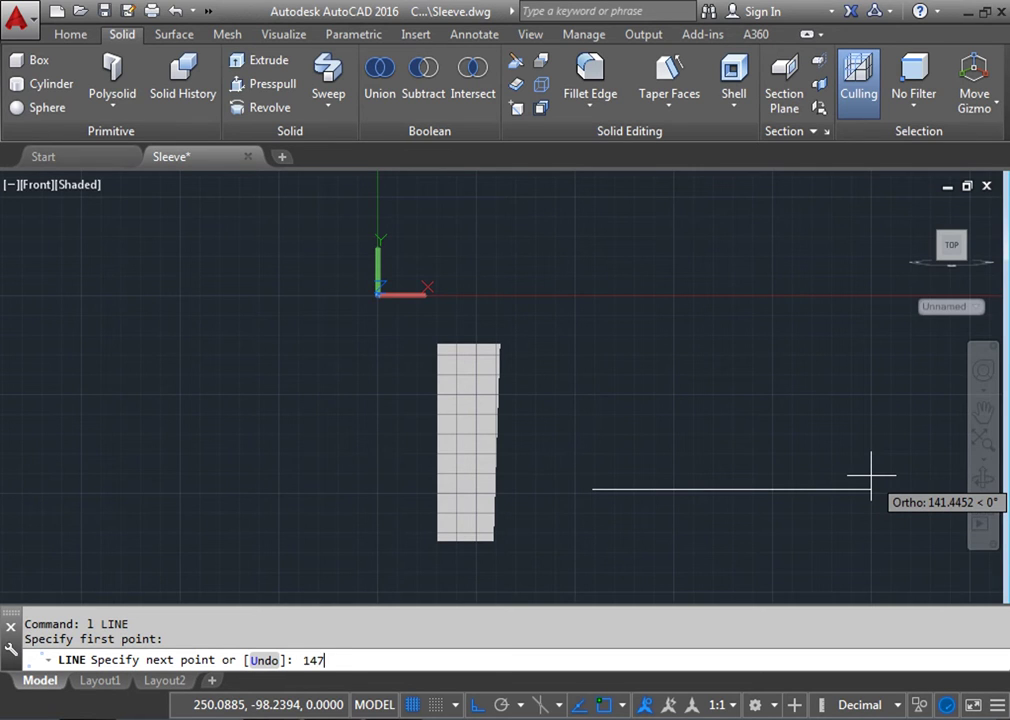
key("Return")
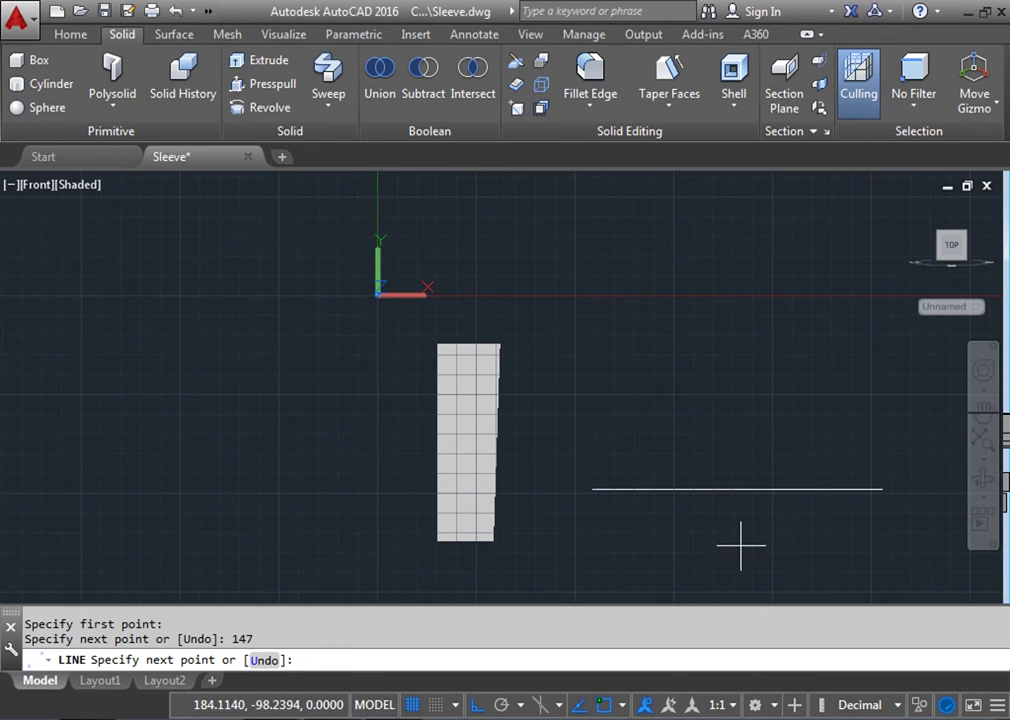
key("alt+Tab")
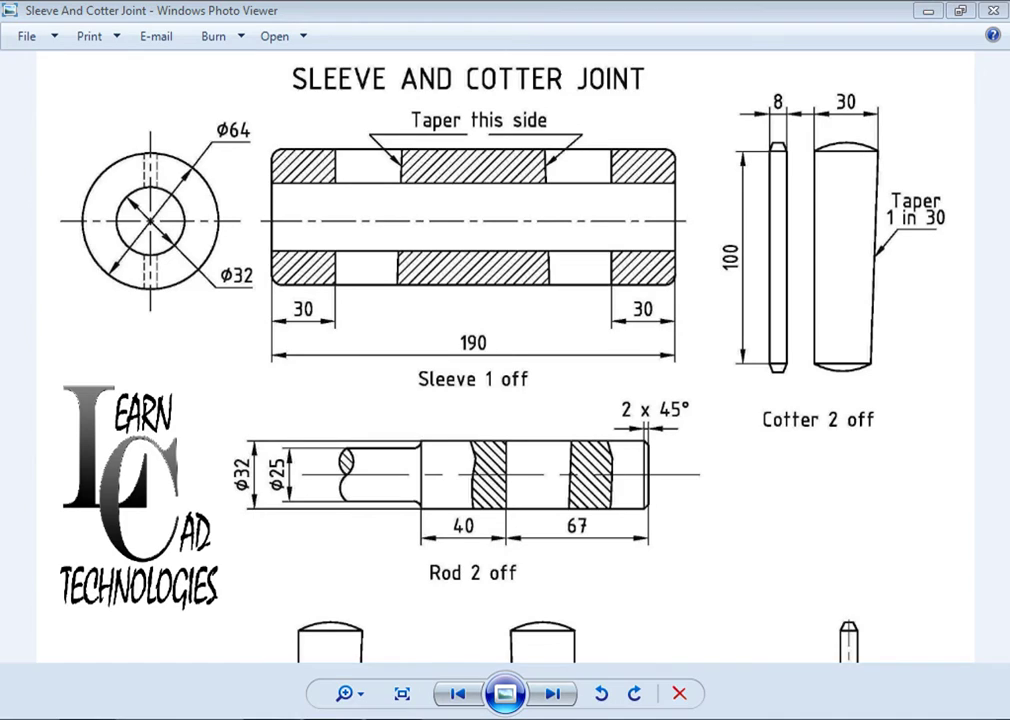
key("alt+Tab")
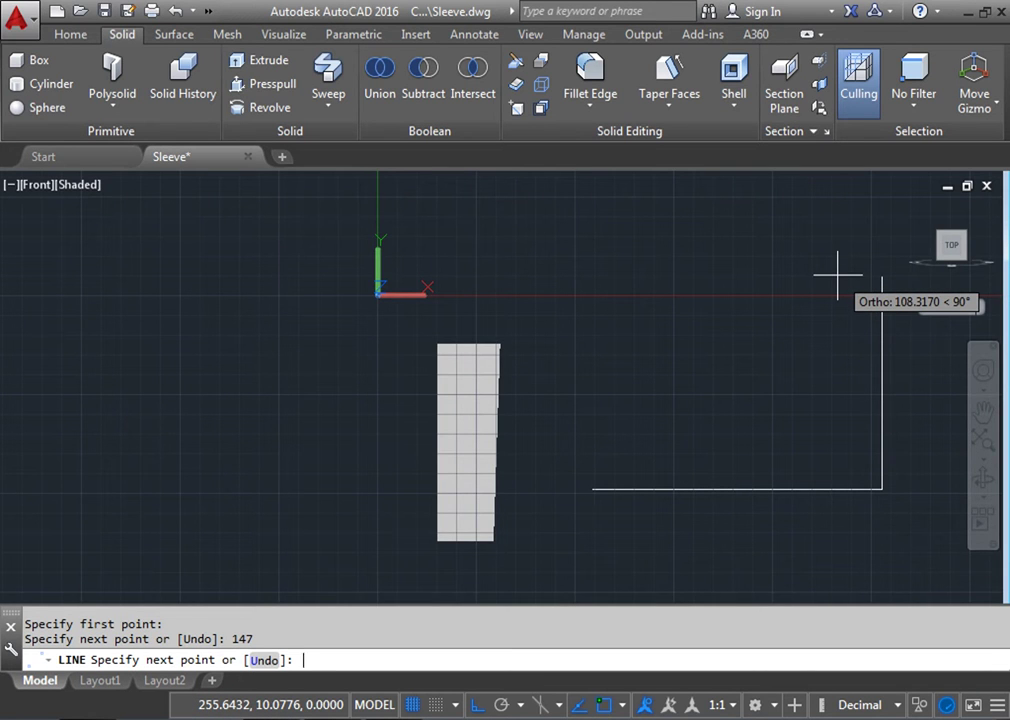
key("Return")
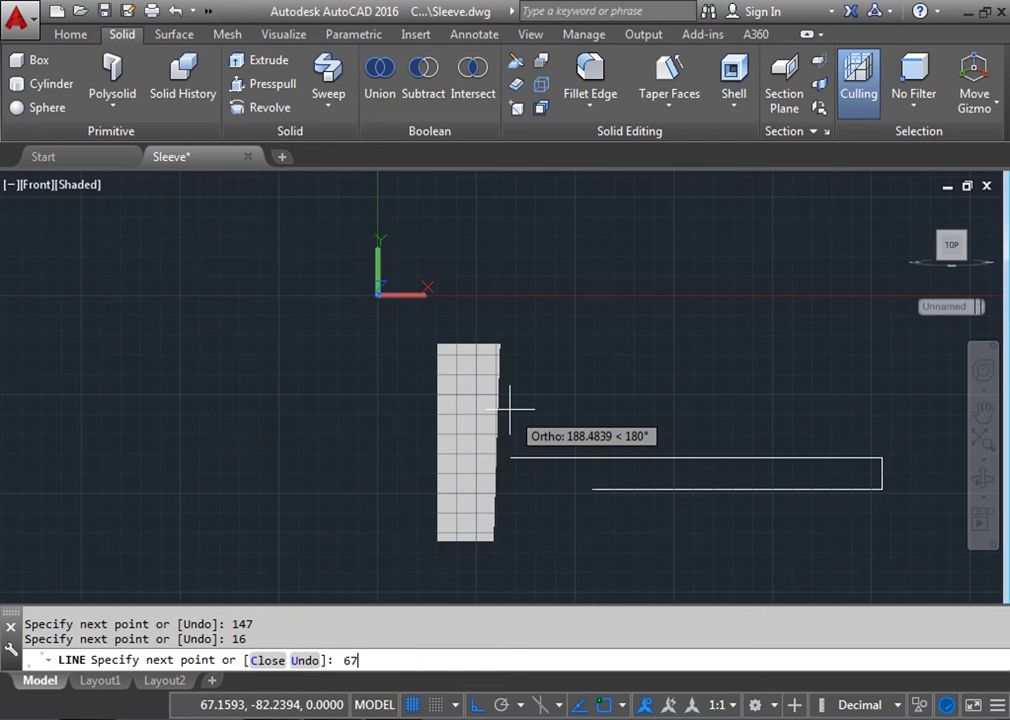
key("Return")
Step: Finish the outline with a 40-unit edge and 3.5-unit step, closing to the start point
type("40")
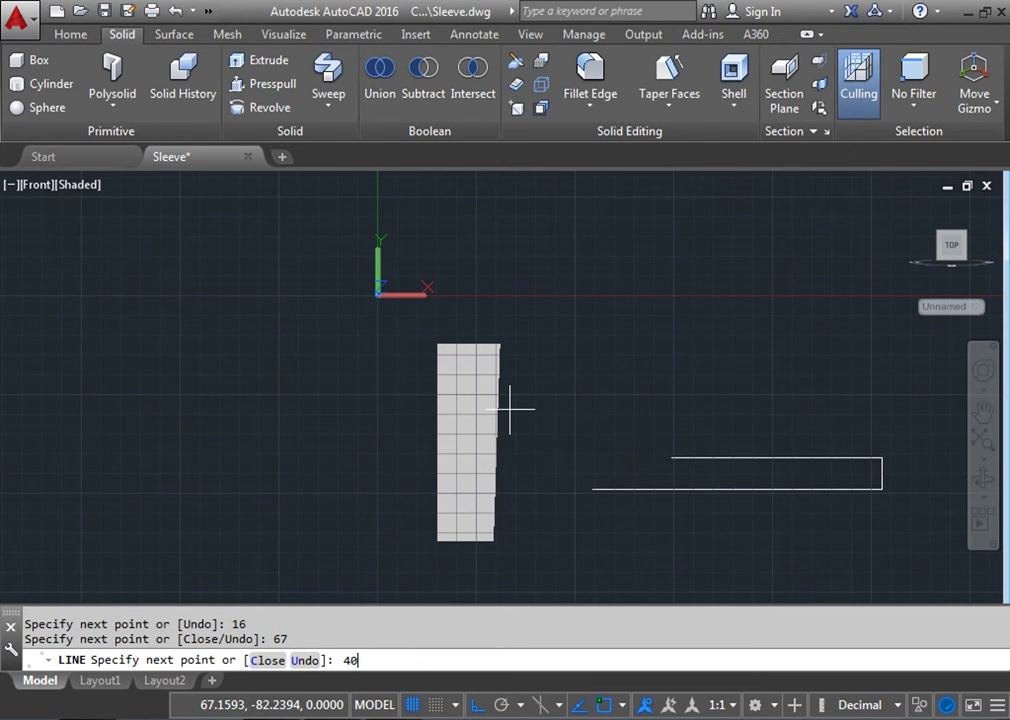
key("Return")
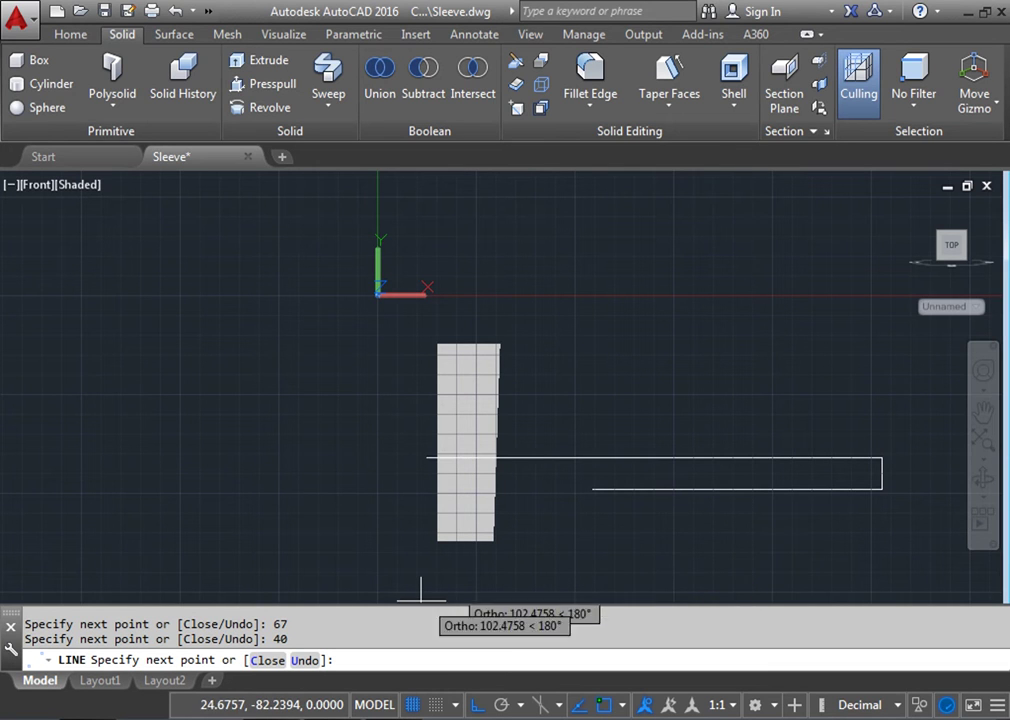
key("alt+Tab")
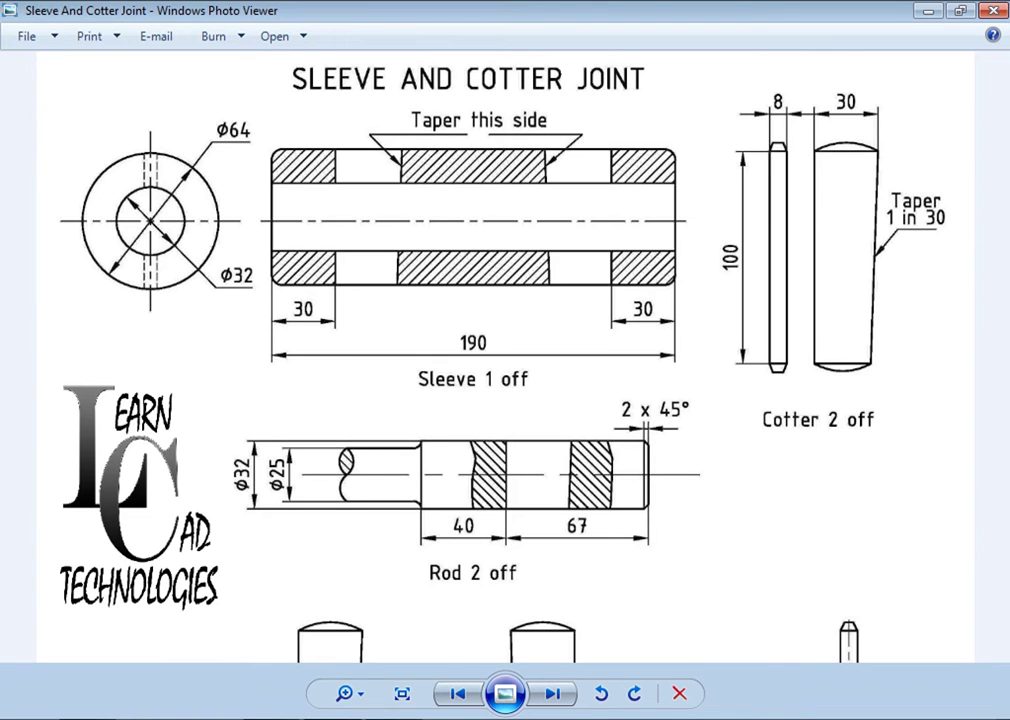
key("alt+Tab")
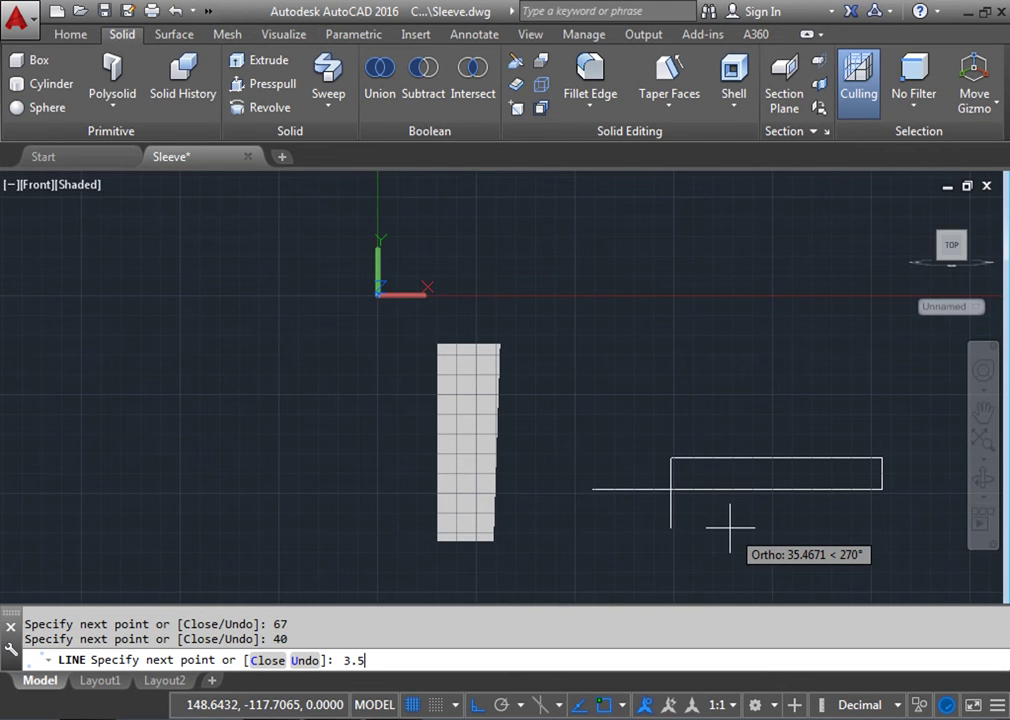
key("Return")
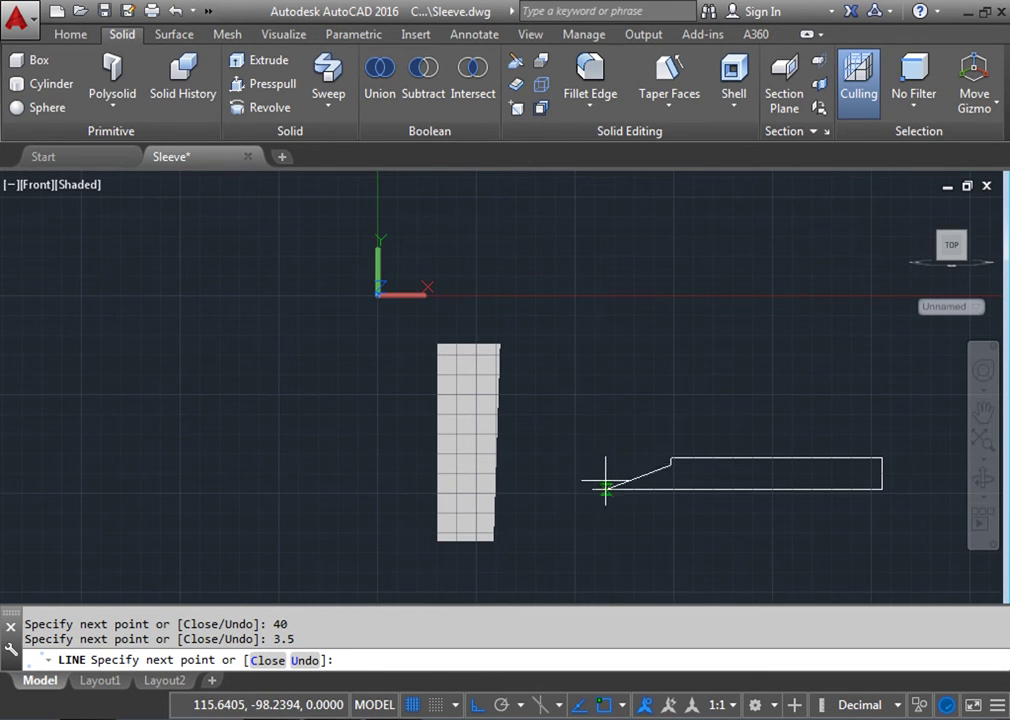
left_click(591, 489)
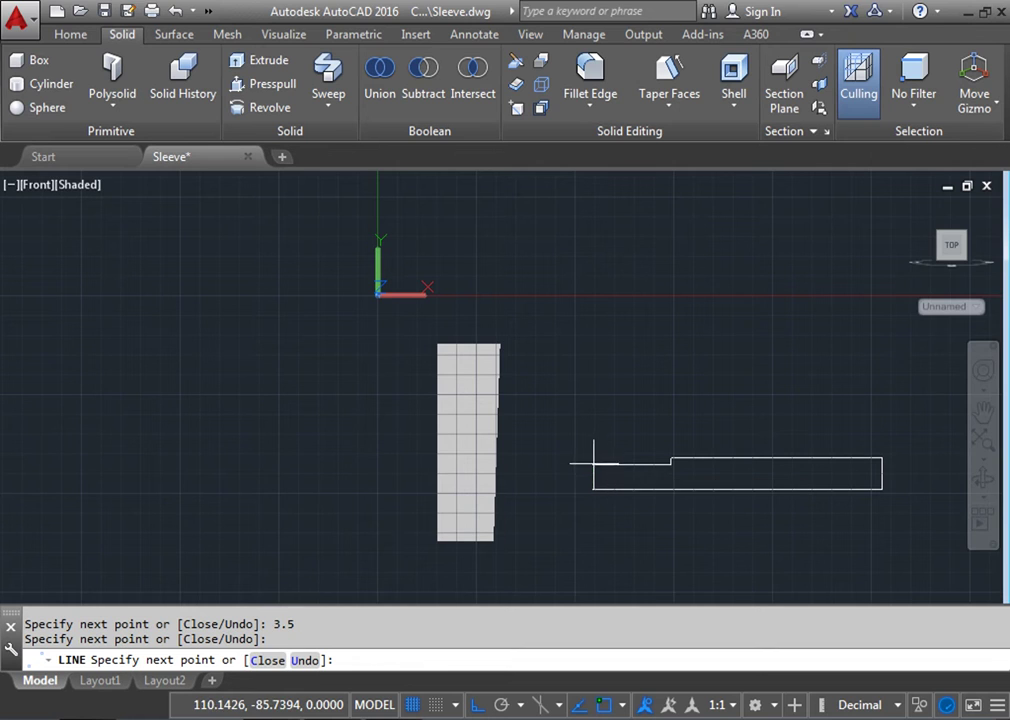
key("Escape")
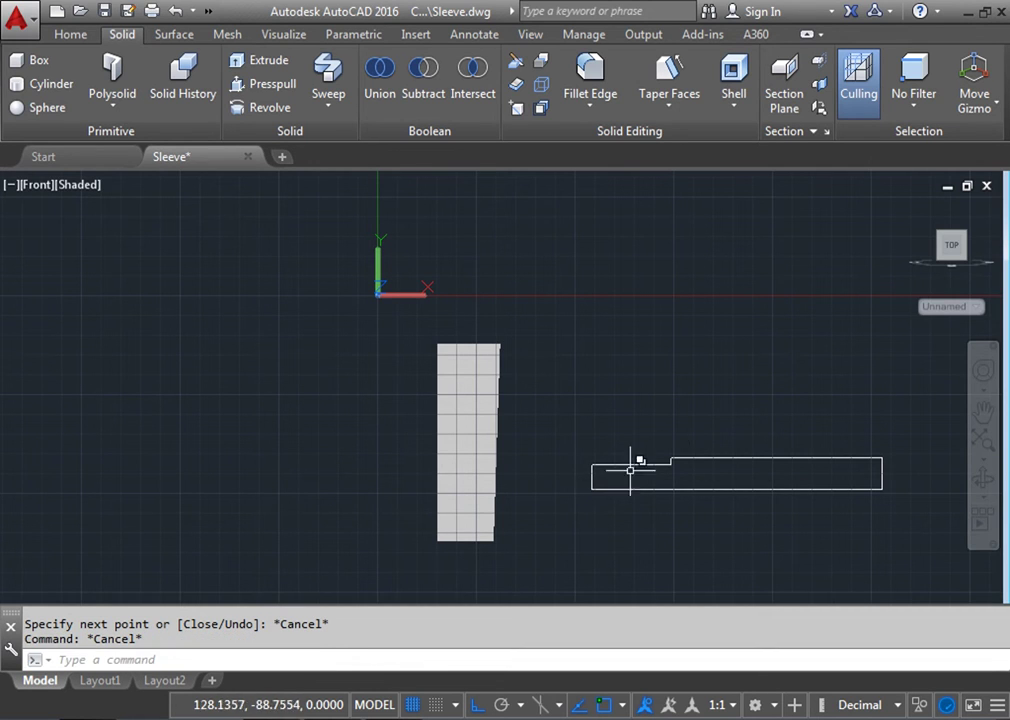
Step: Convert the closed rod outline lines into a single region with REG
type("re")
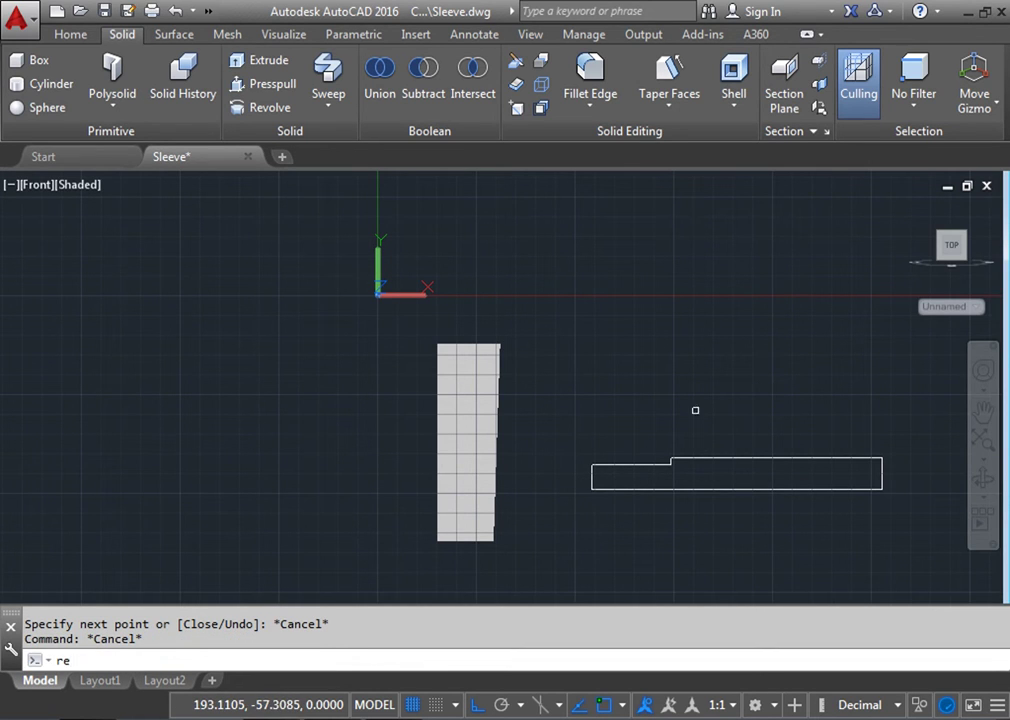
type("g")
key("Return")
left_click(532, 393)
left_click(884, 550)
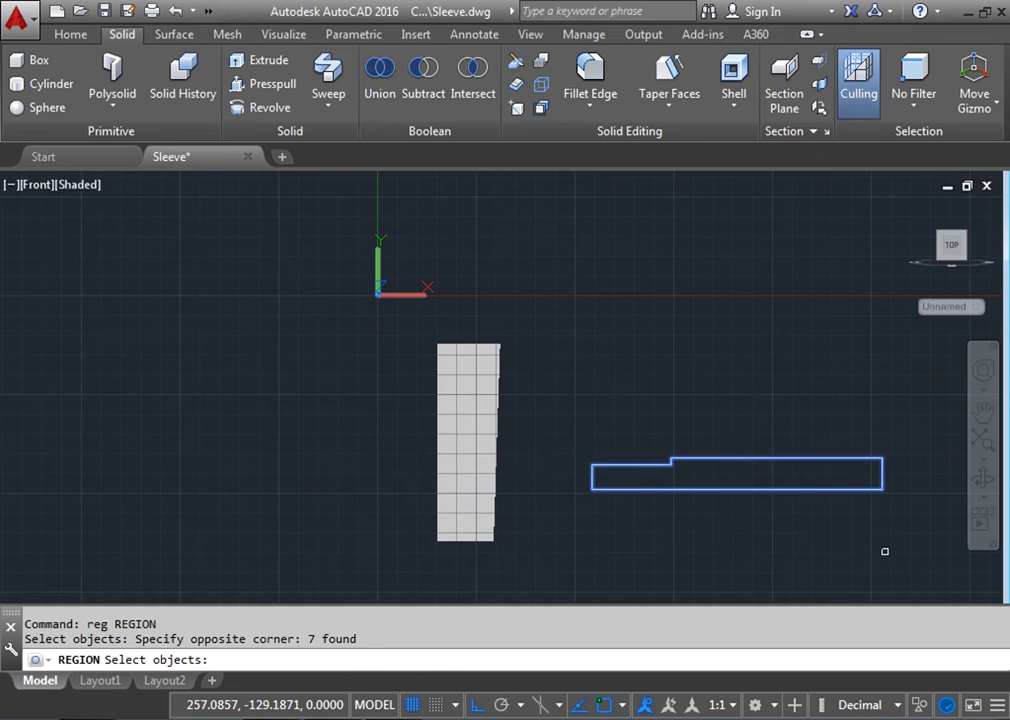
key("Return")
Step: In SE Isometric view, revolve the region a full 360° about its axis into a solid rod
left_click(36, 184)
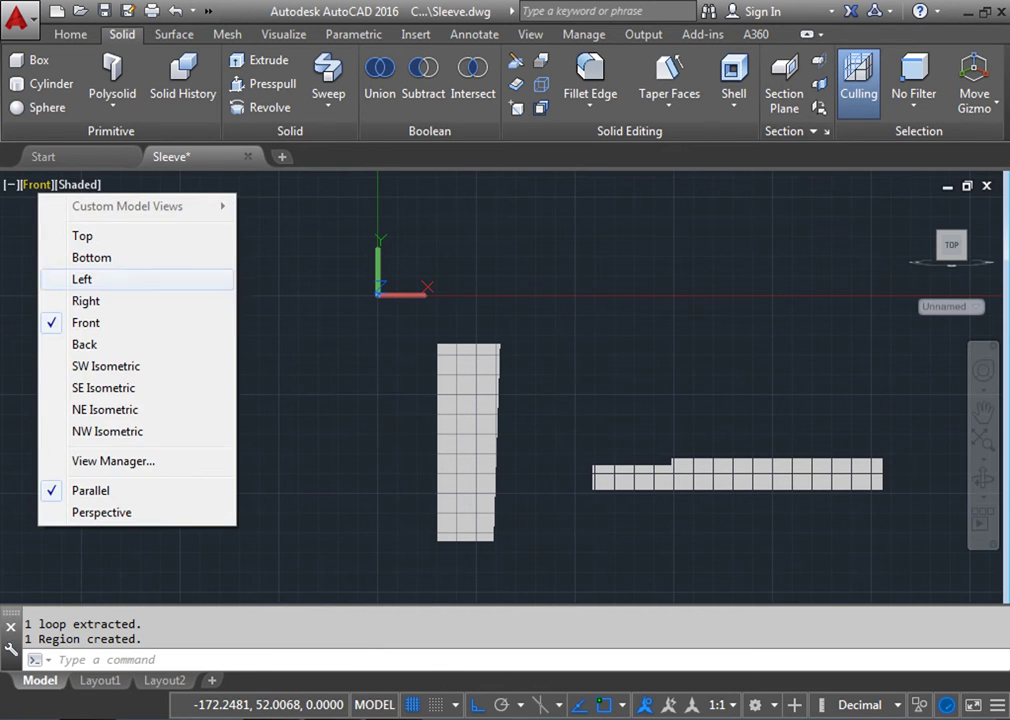
left_click(103, 387)
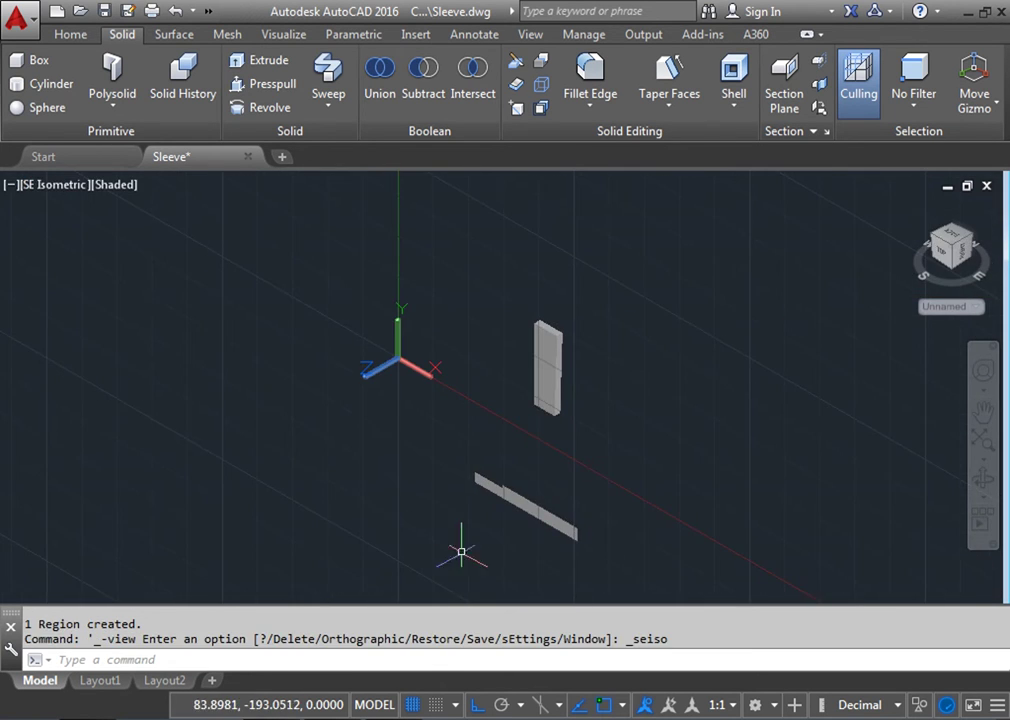
scroll(476, 495, "up", 3)
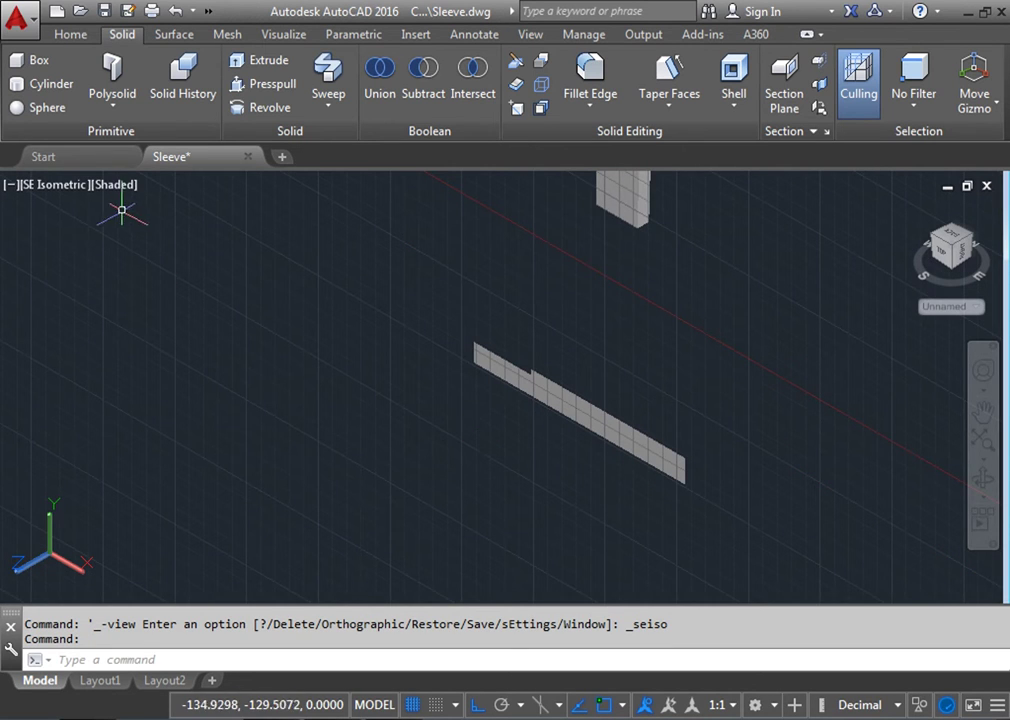
left_click(262, 107)
left_click(549, 386)
key("Return")
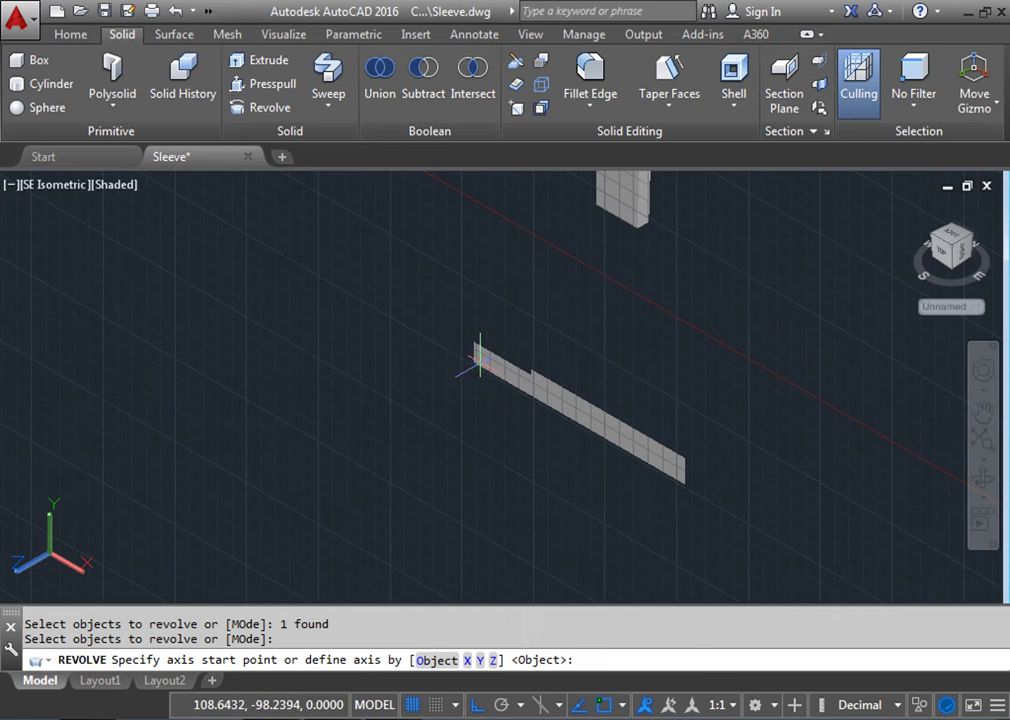
left_click(473, 360)
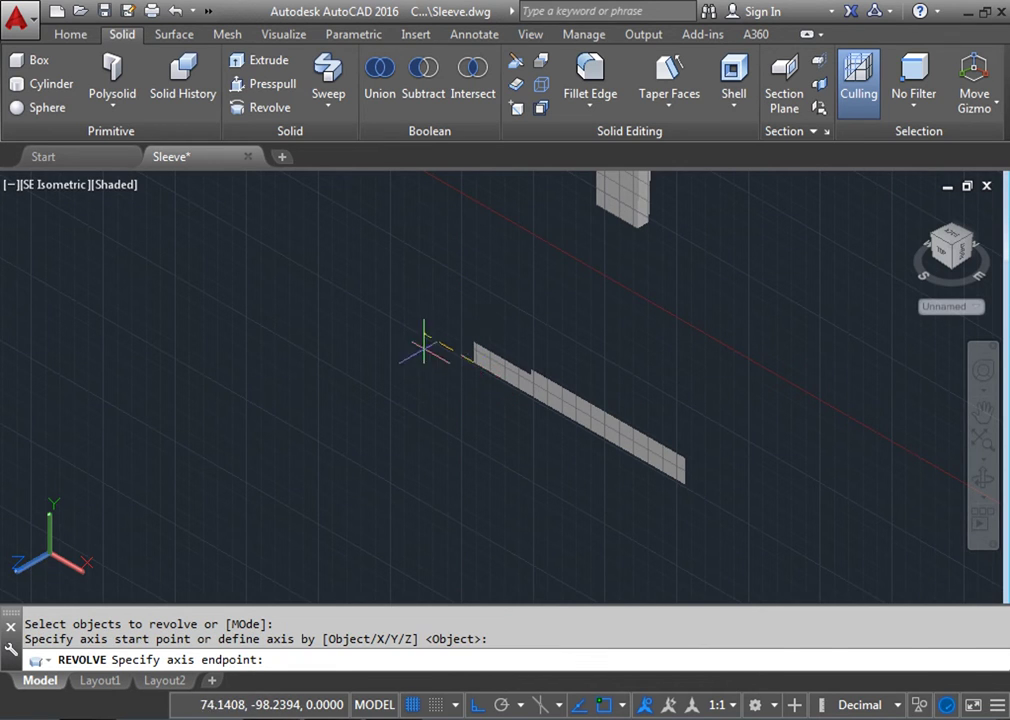
left_click(402, 339)
key("Return")
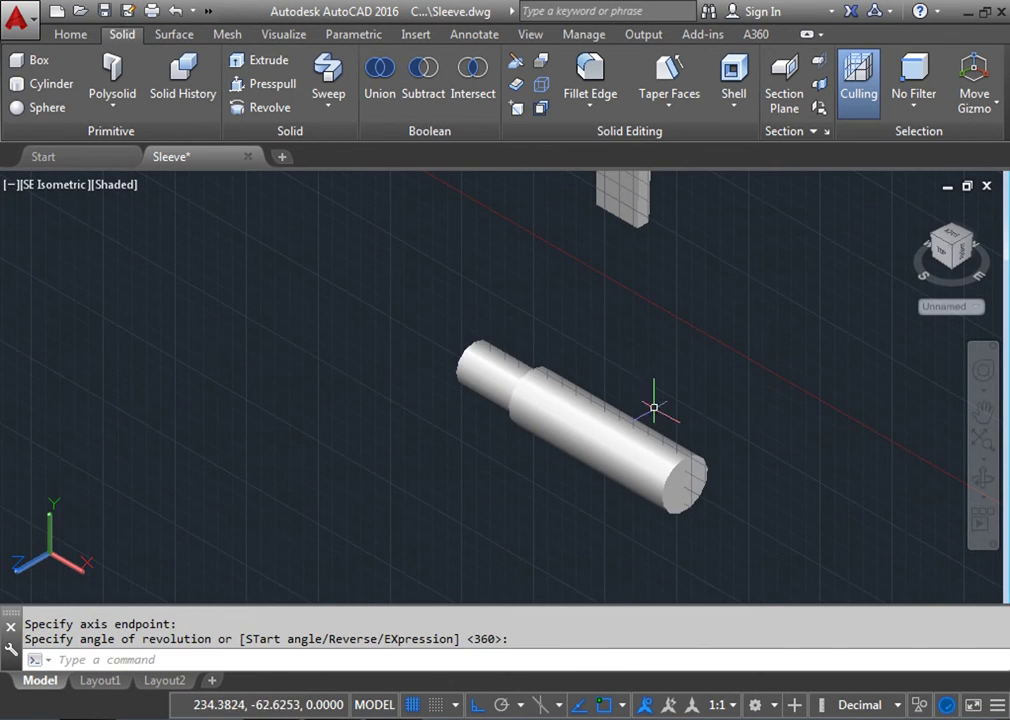
key("Escape")
key("Escape")
left_click(590, 104)
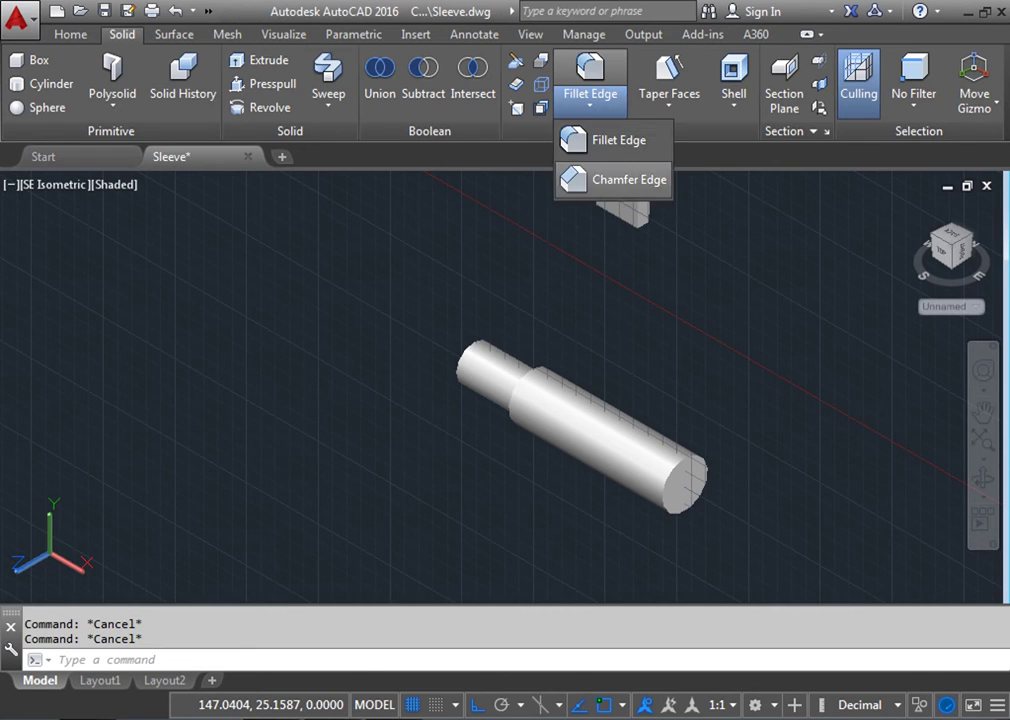
Step: Start an edge chamfer on the rod, entering chamfer distances of 2
left_click(615, 180)
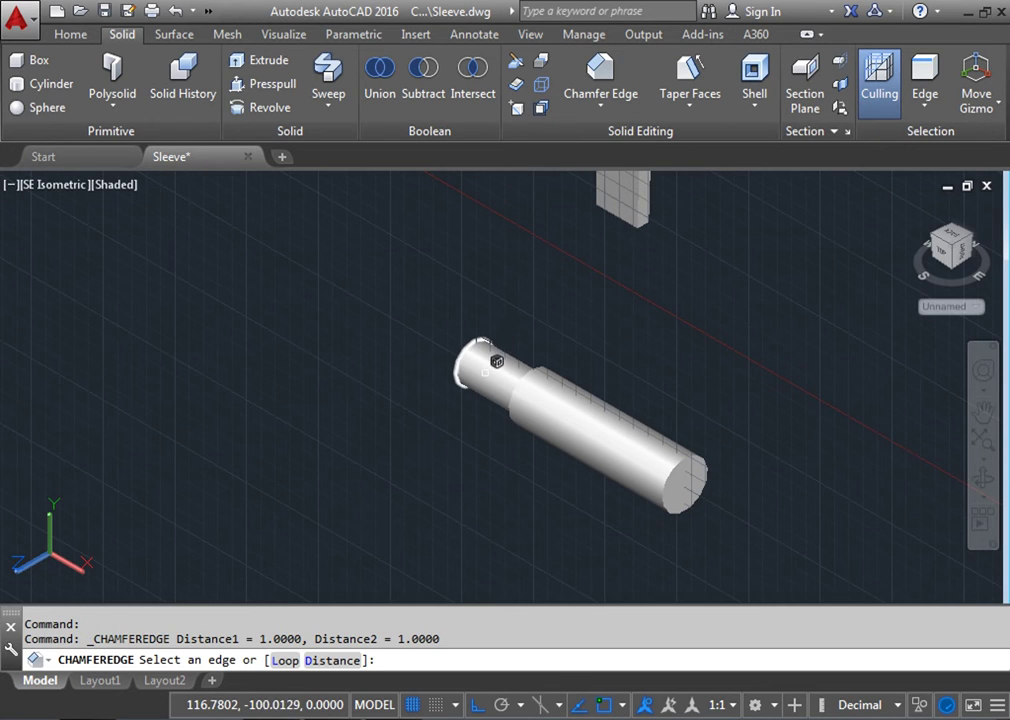
type("d")
key("Return")
type("2")
key("Return")
key("Return")
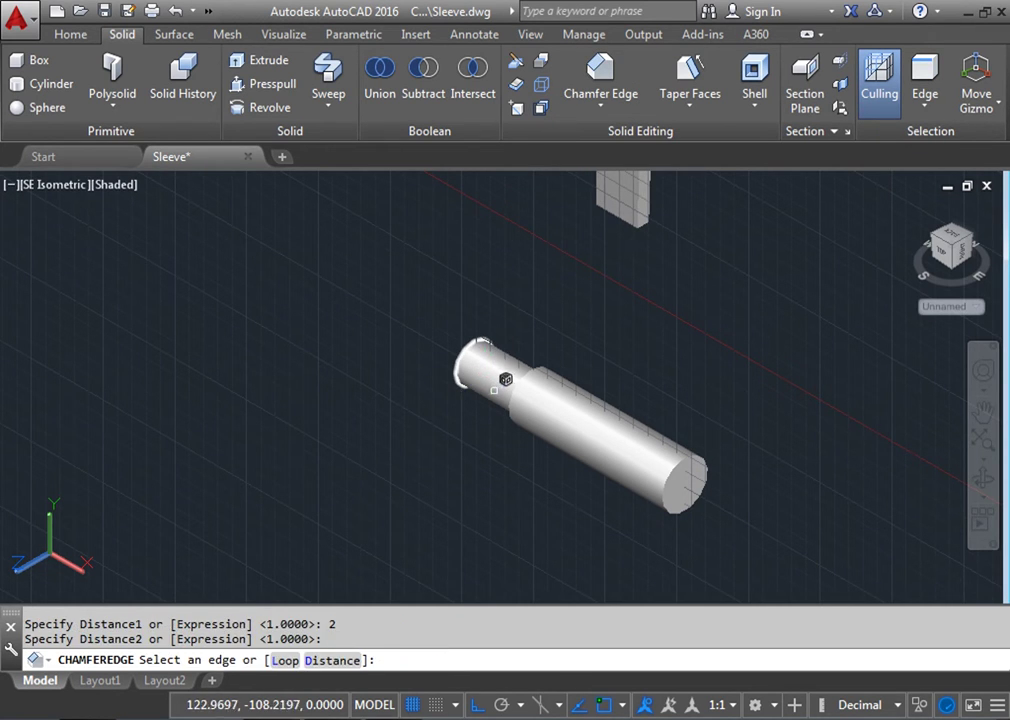
key("Return")
key("Return")
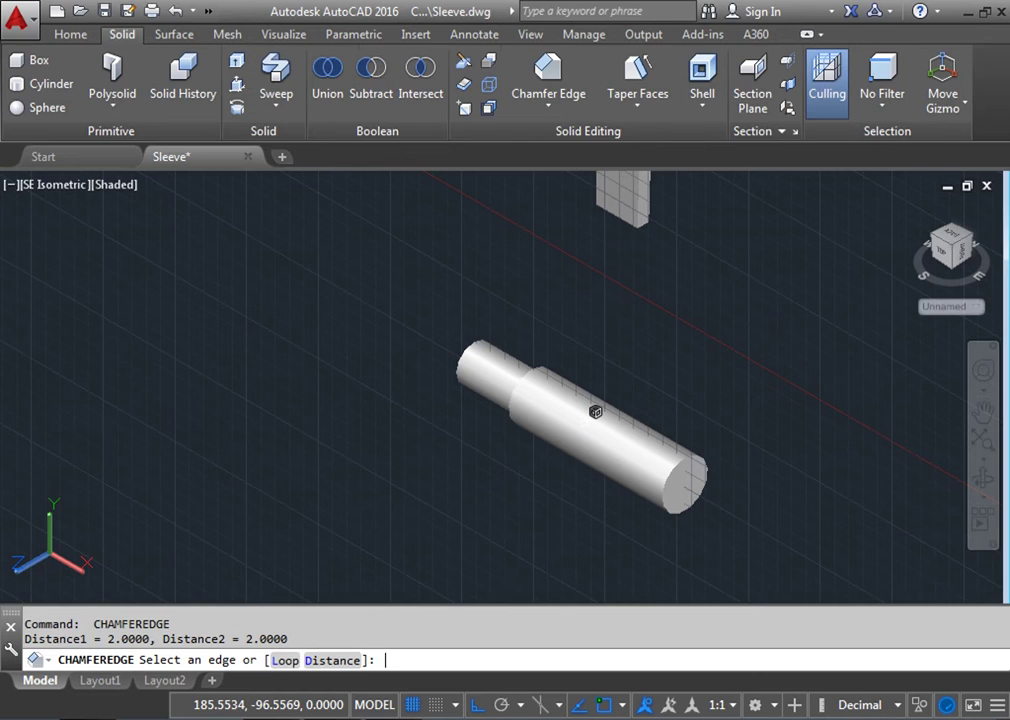
type("2")
key("Return")
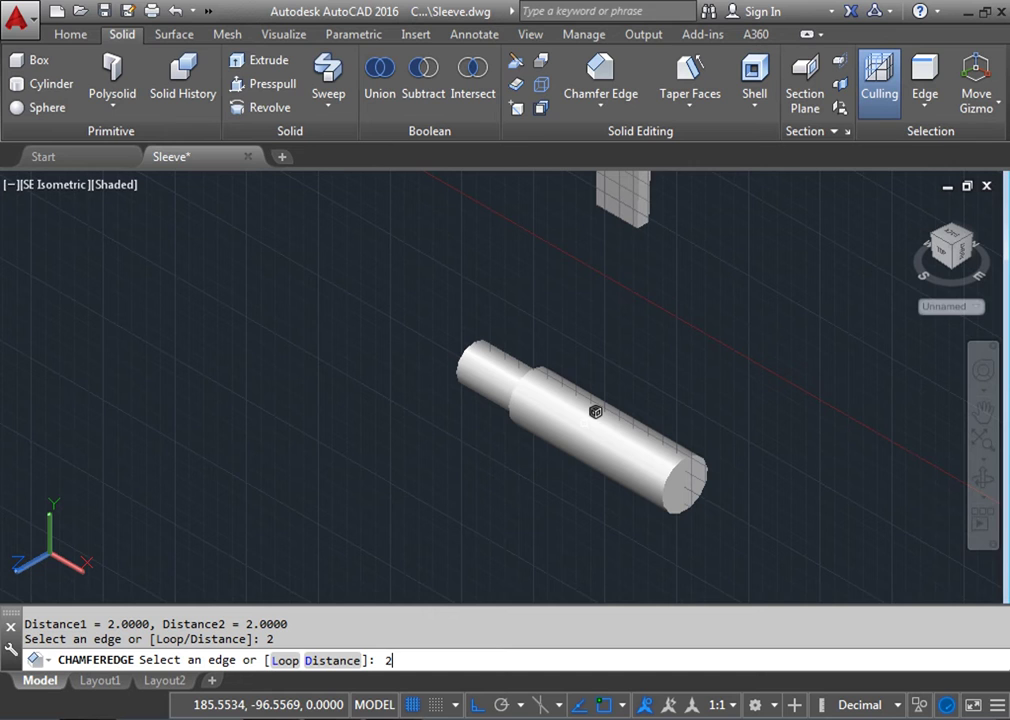
key("Return")
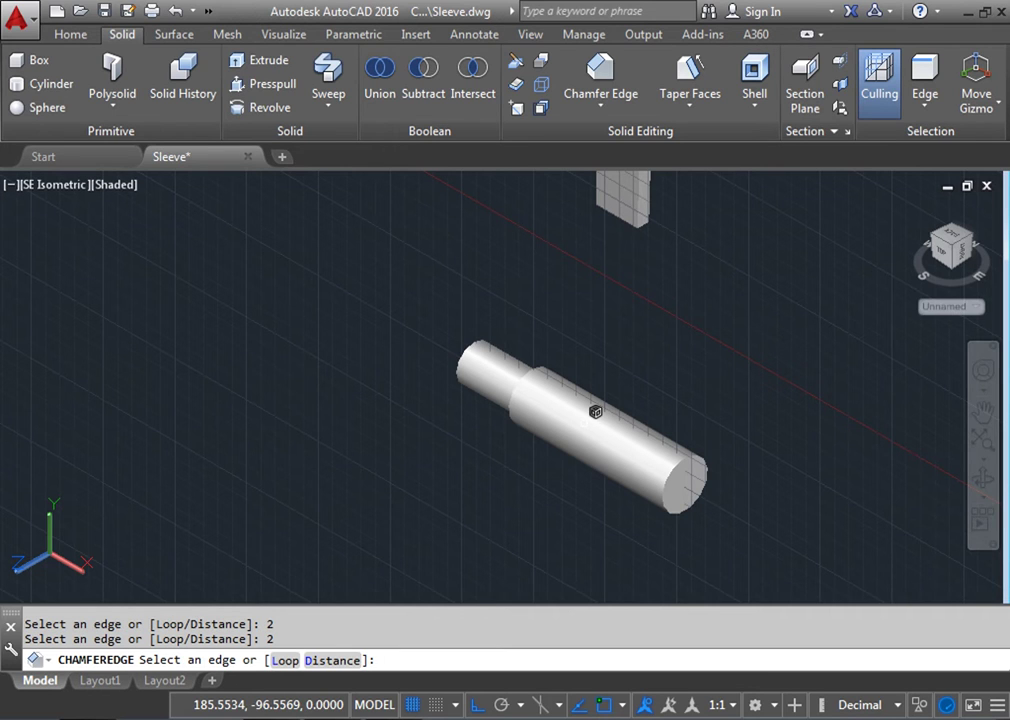
type("d")
Step: Chamfer the rod's large-diameter end edge with both distances set to 2
key("Return")
type("2")
key("Return")
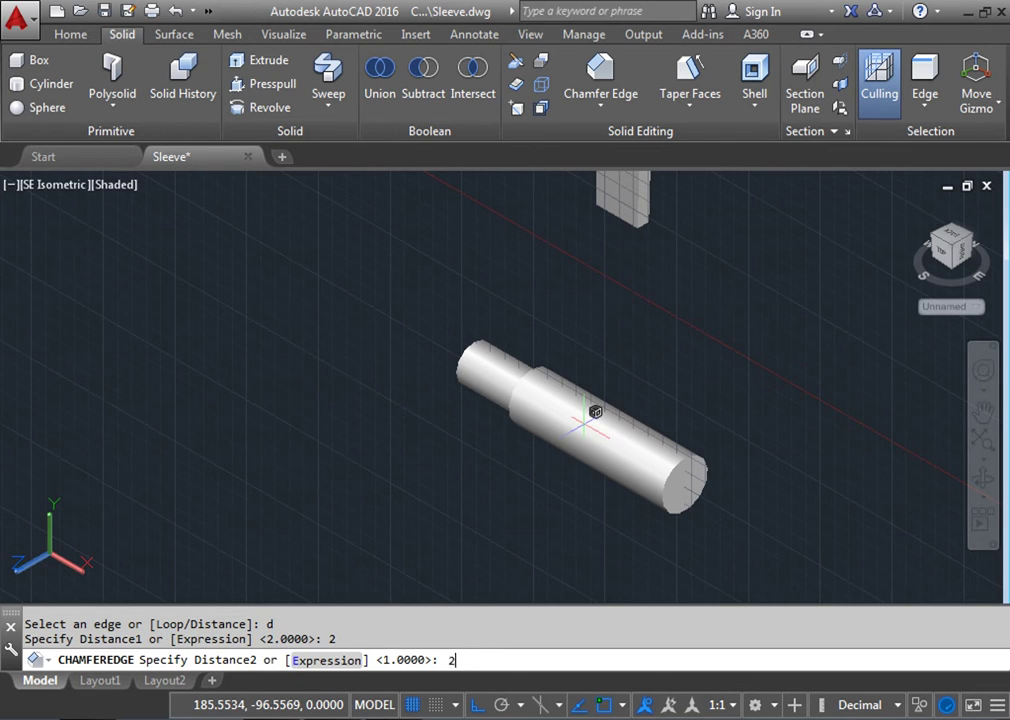
type("2")
key("Return")
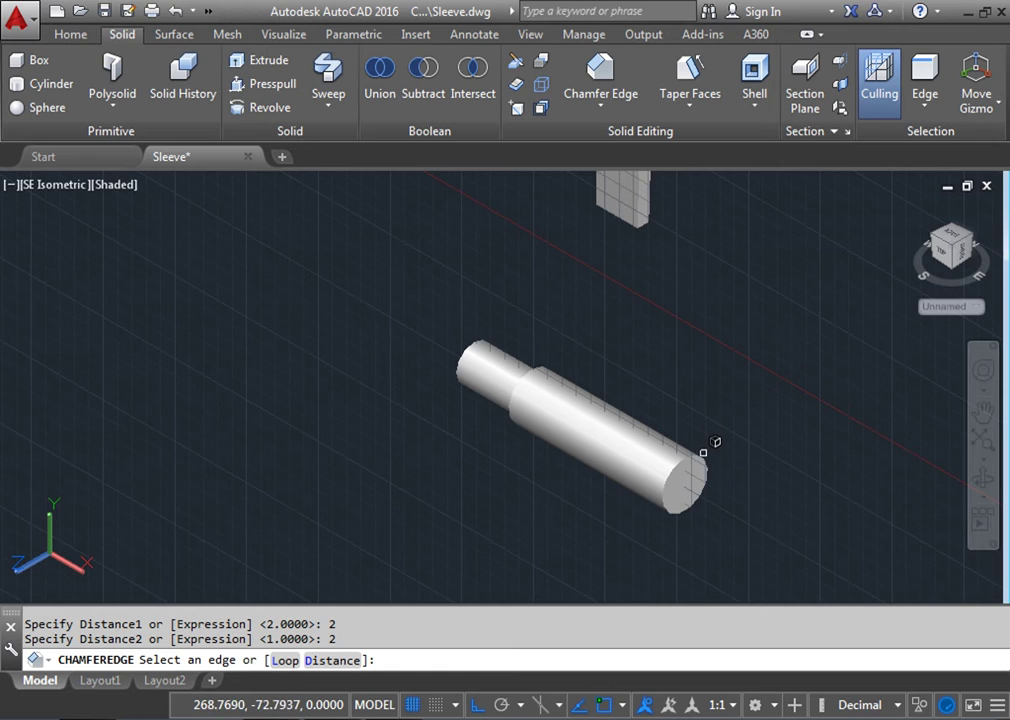
left_click(703, 452)
key("Return")
key("Return")
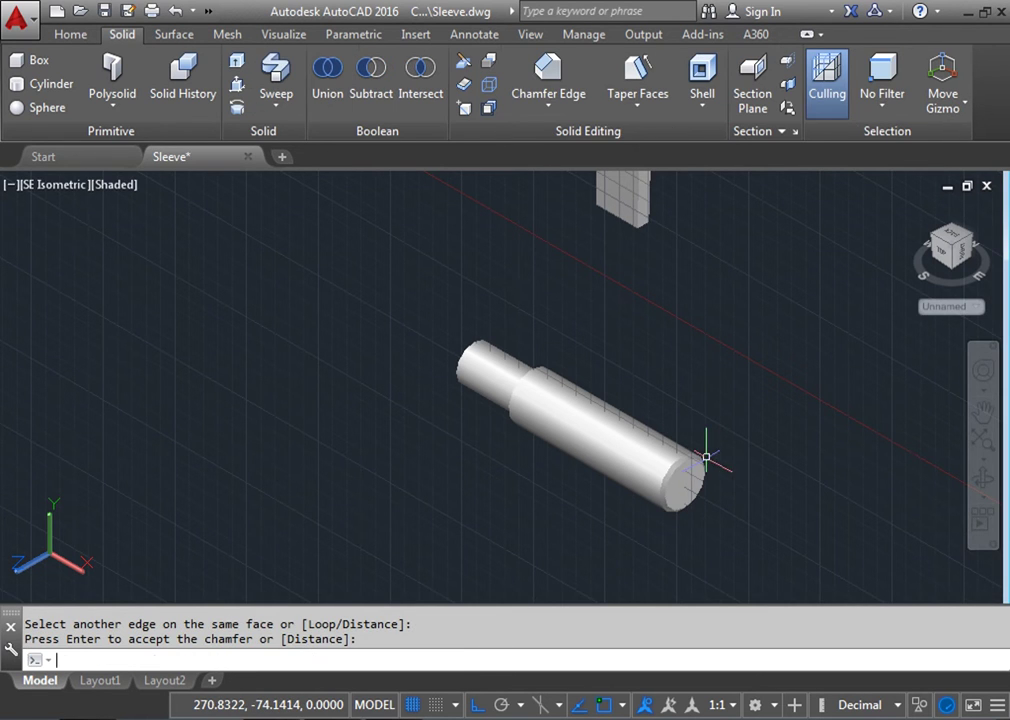
left_click(984, 478)
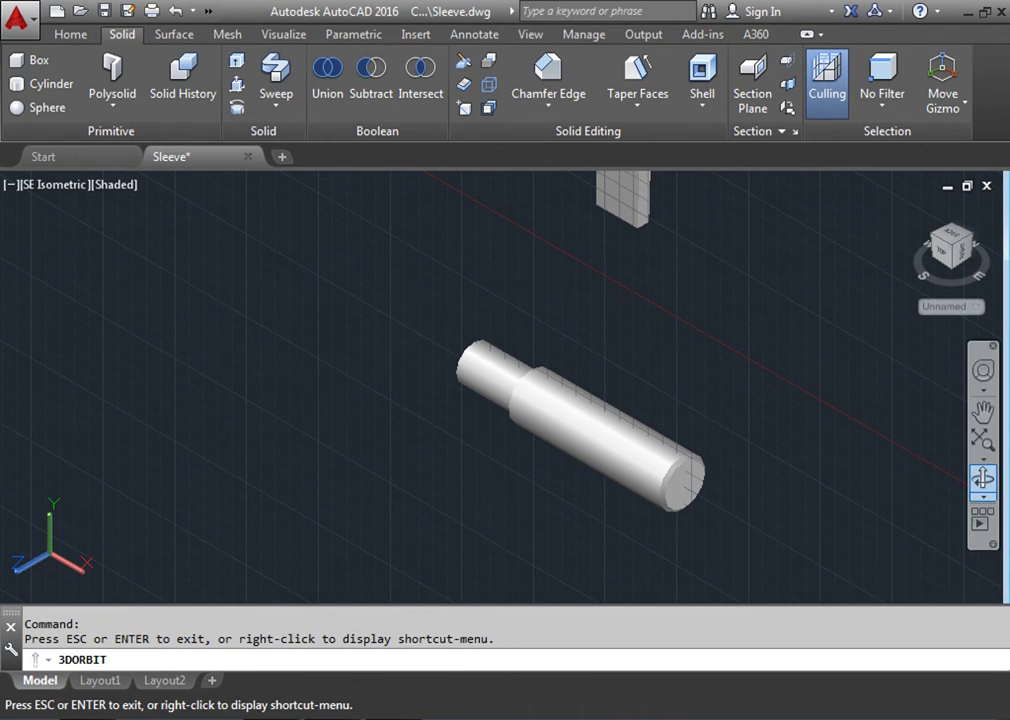
Step: Fillet the rod's shoulder edge with a radius of 3
left_click_drag(580, 424, 480, 424)
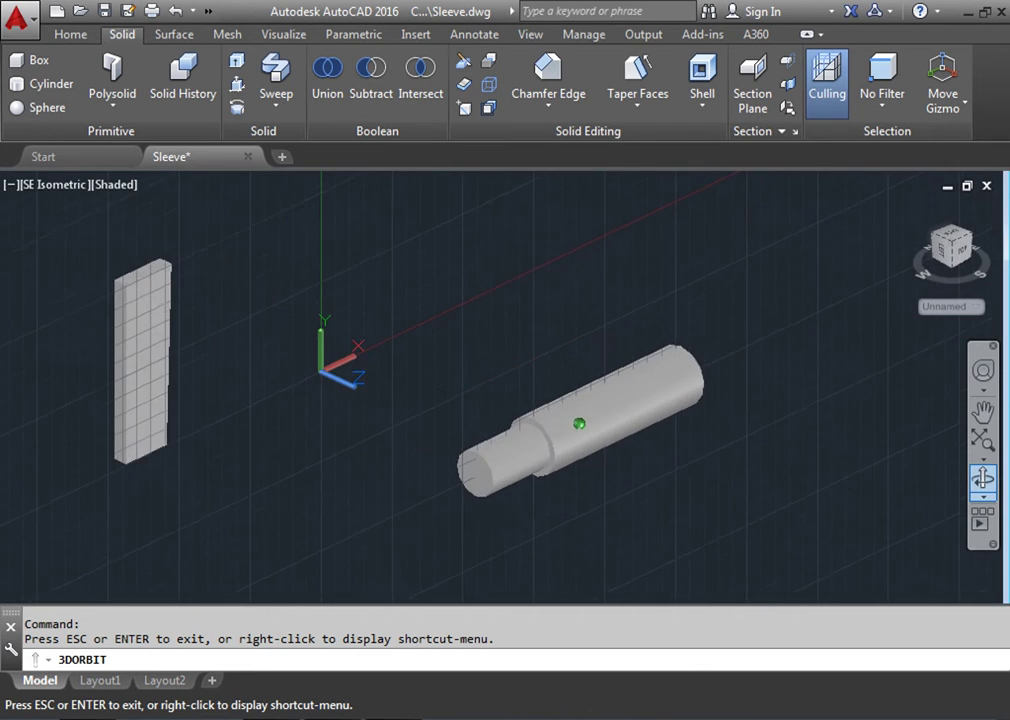
key("Escape")
scroll(580, 420, "down", 2)
scroll(580, 420, "up", 5)
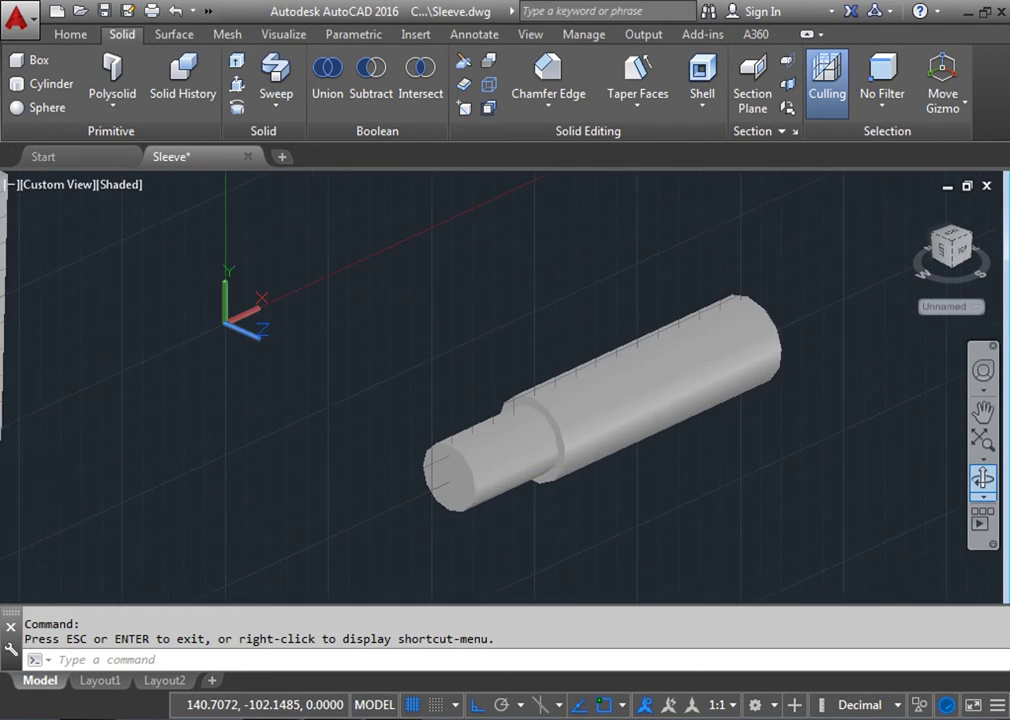
scroll(605, 436, "up", 3)
left_click(548, 102)
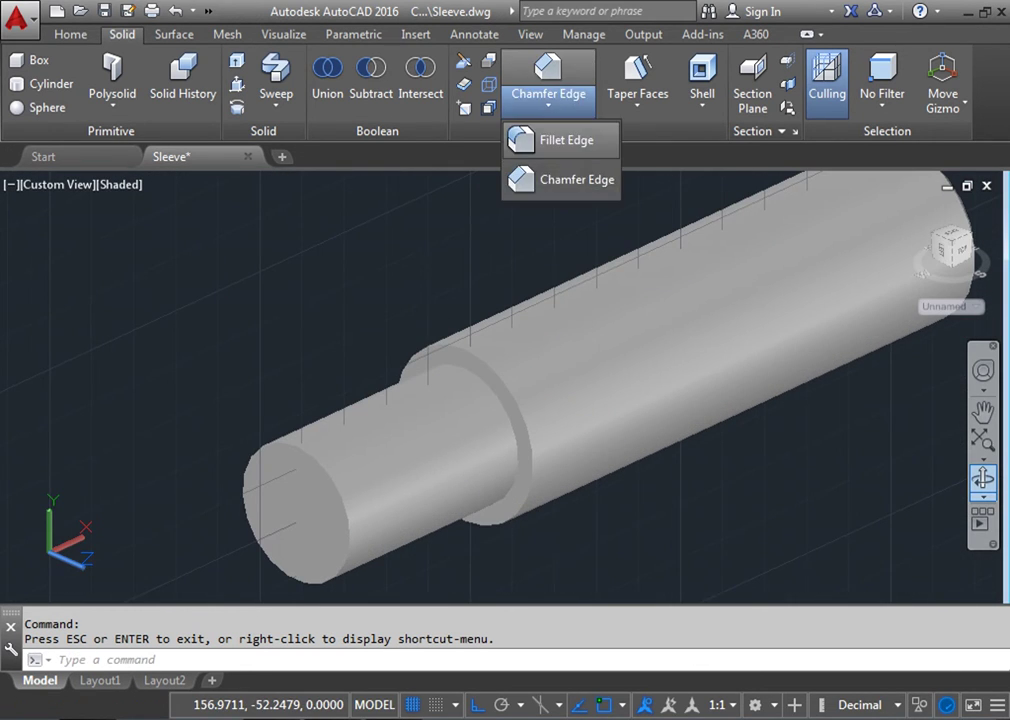
left_click(540, 140)
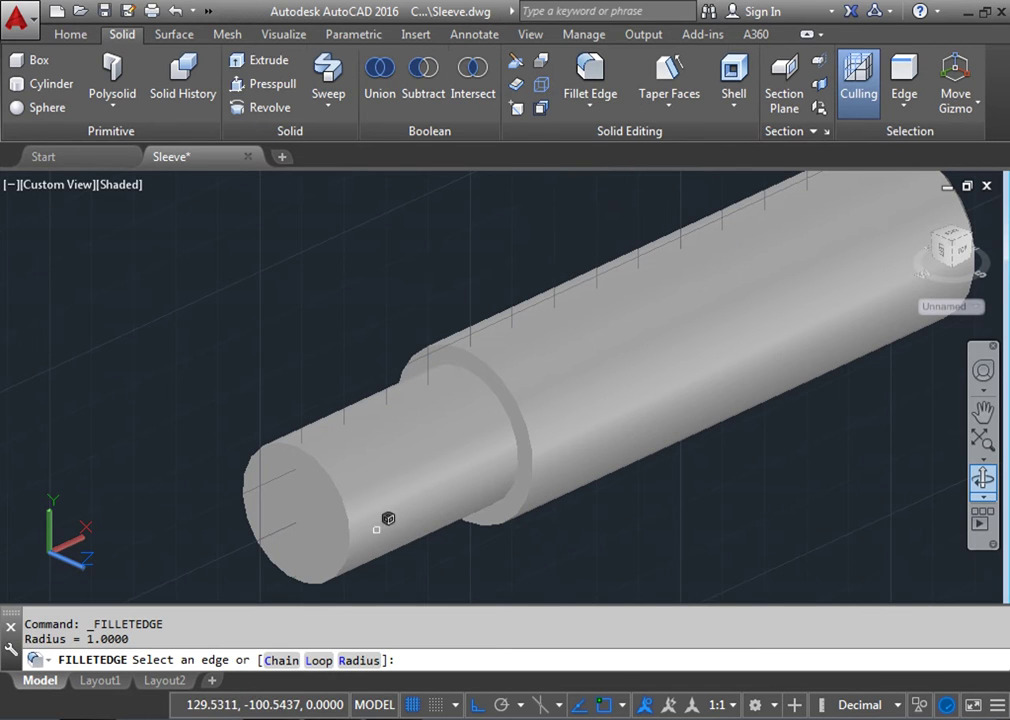
type("R")
key("Return")
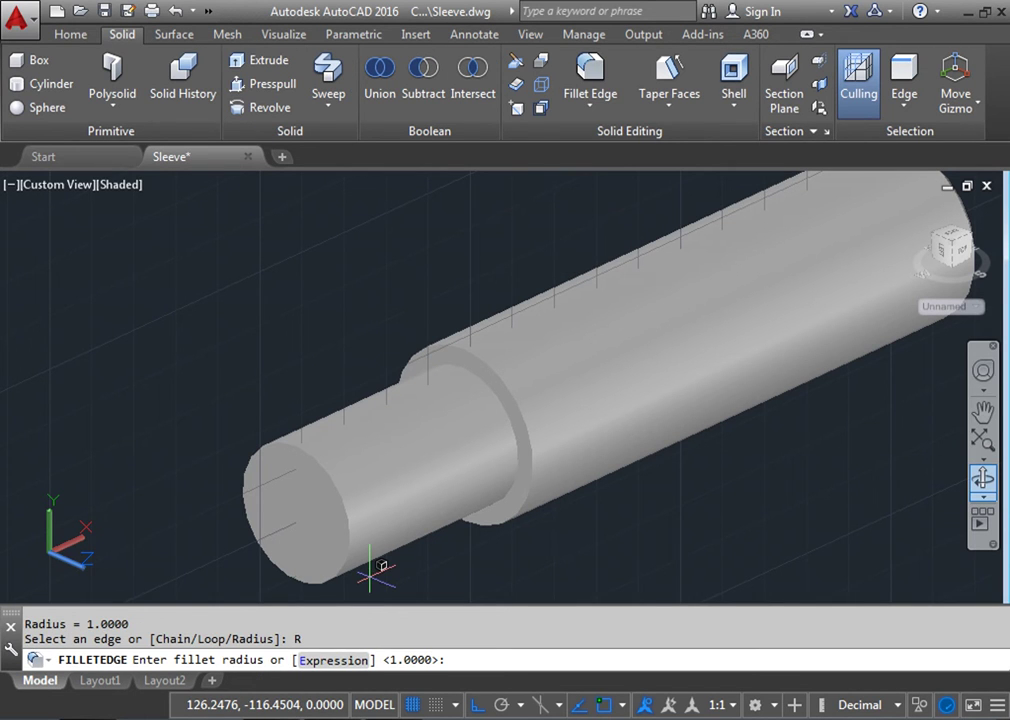
type("3")
key("Return")
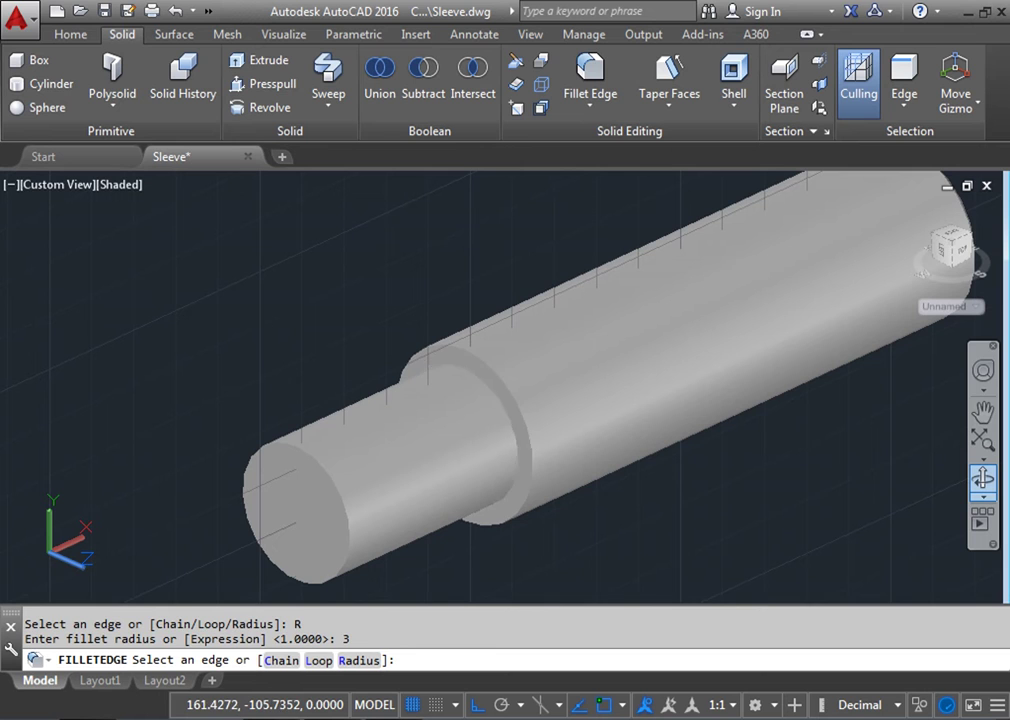
left_click(539, 444)
key("Return")
key("Return")
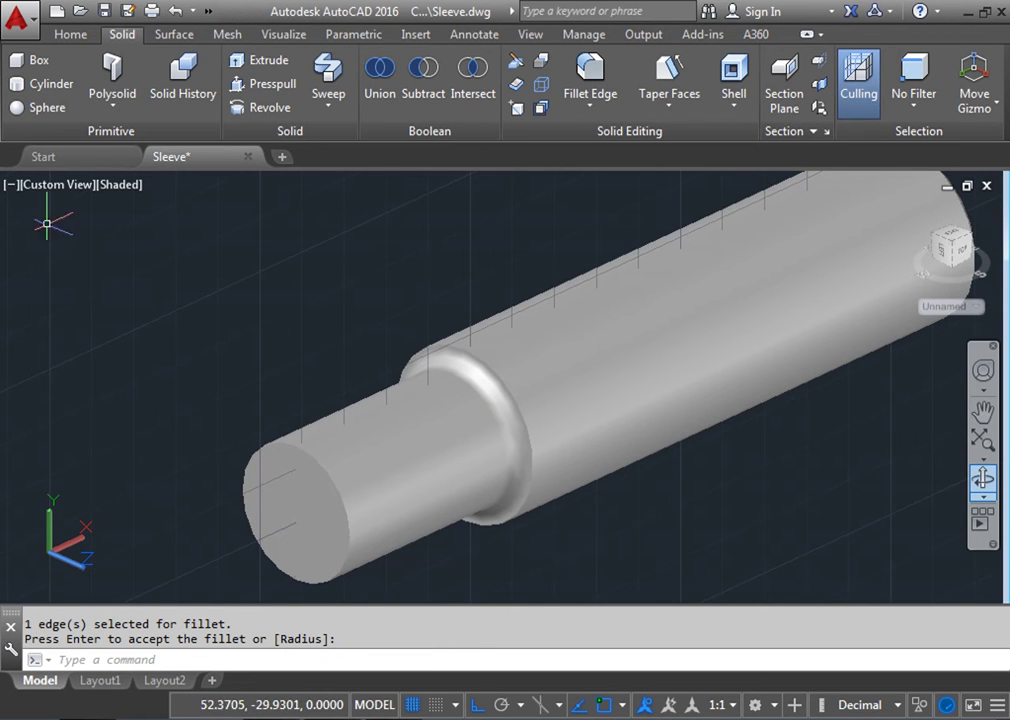
Step: Display the model in SE Isometric view with the 2D Wireframe visual style
left_click(57, 184)
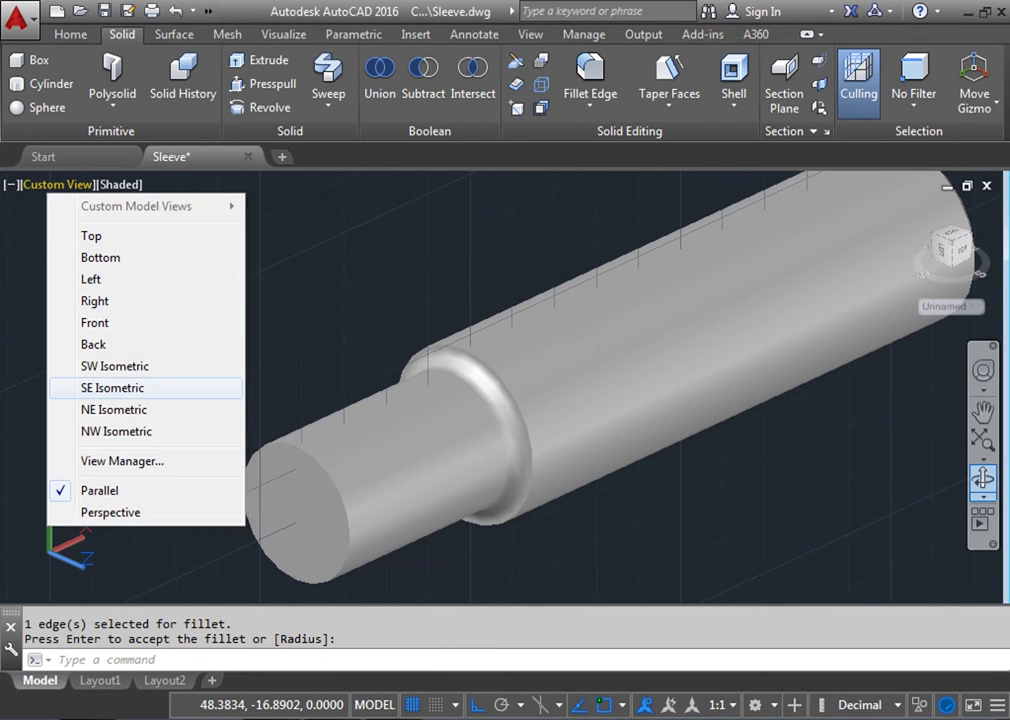
left_click(110, 386)
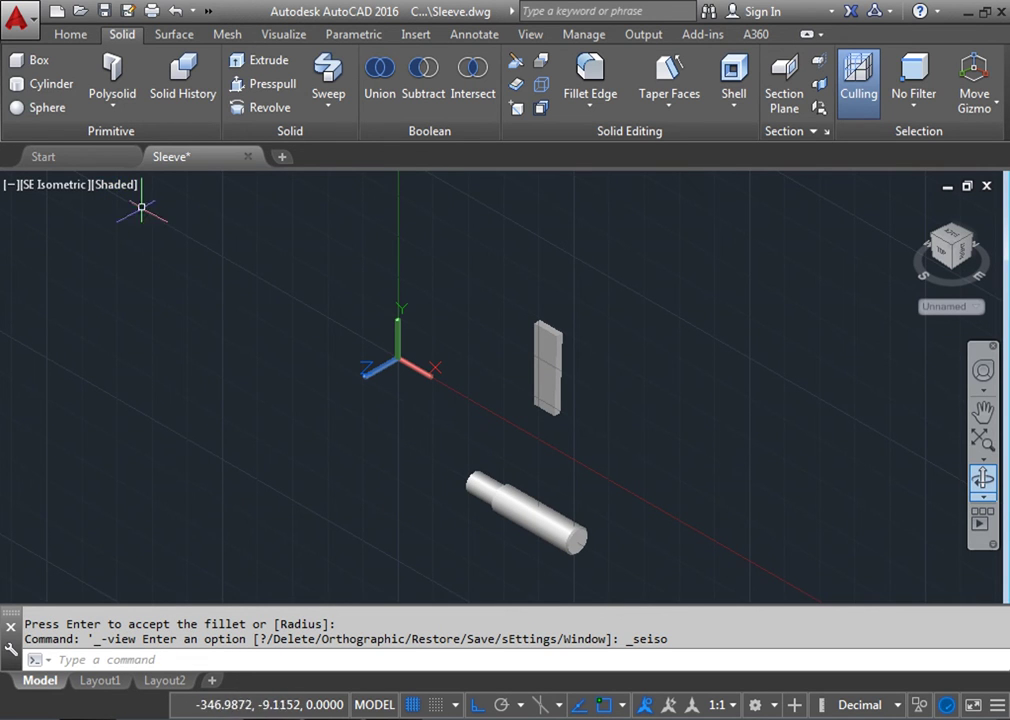
left_click(115, 184)
left_click(194, 230)
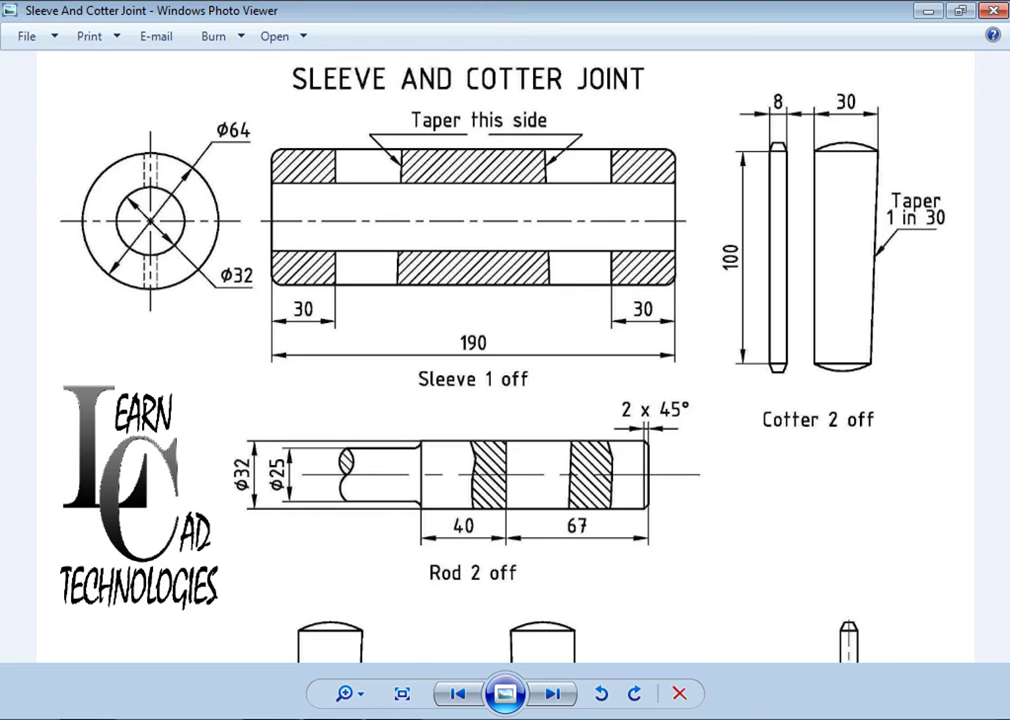
scroll(543, 540, "up", 4)
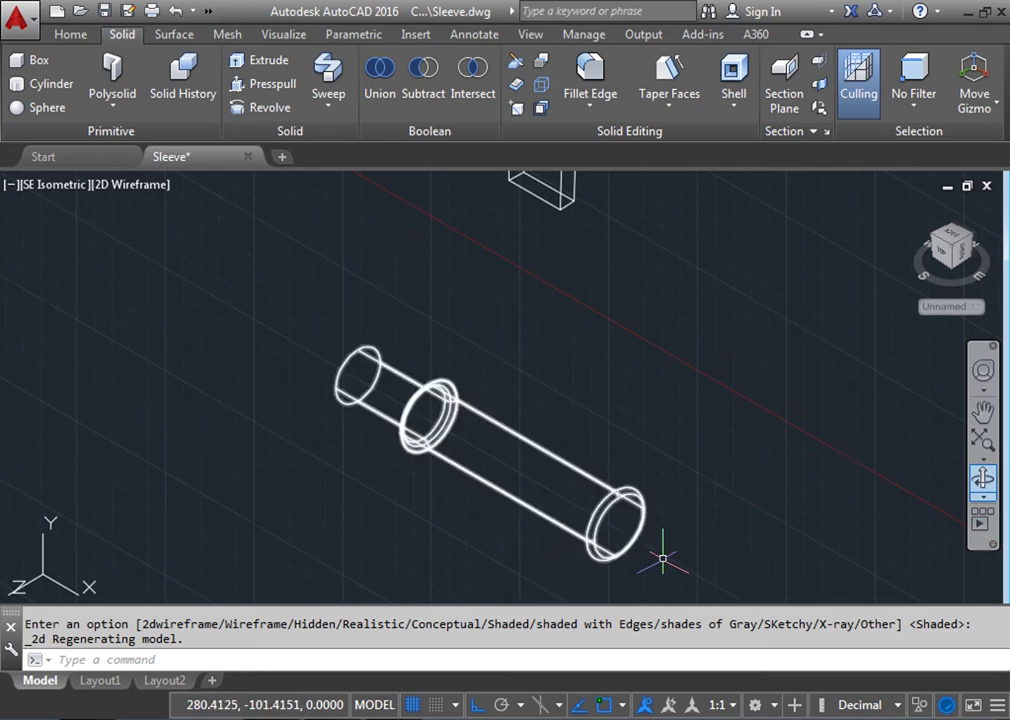
Step: Draw a 67-unit line along the rod's axis from its end-face centre
scroll(656, 553, "up", 4)
type("l")
key("Return")
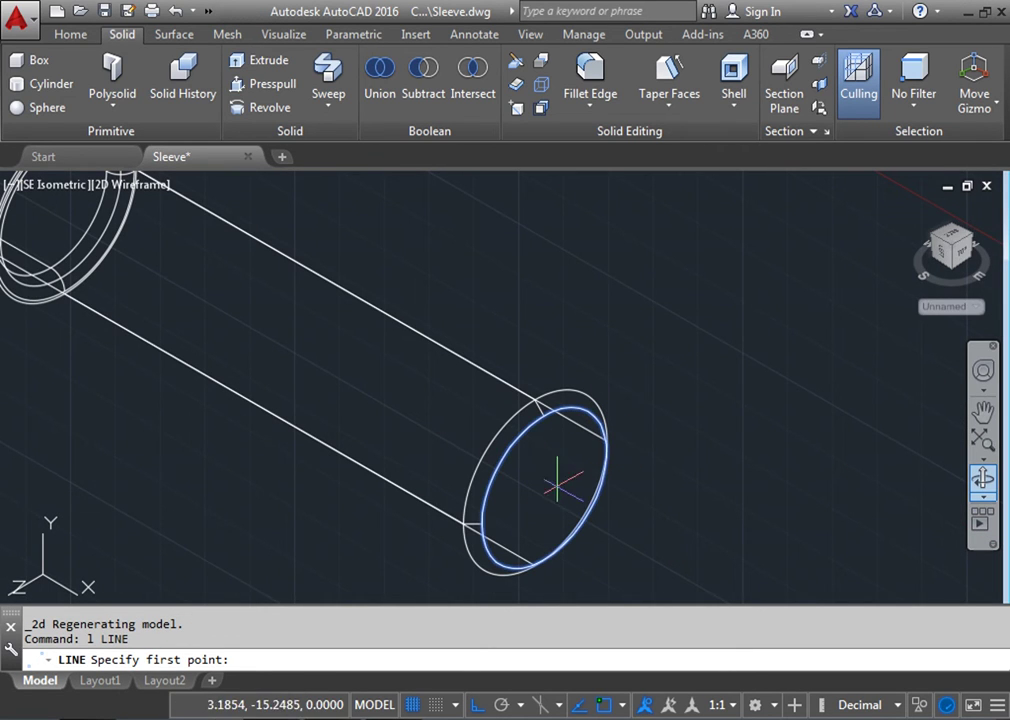
left_click(543, 488)
type("67")
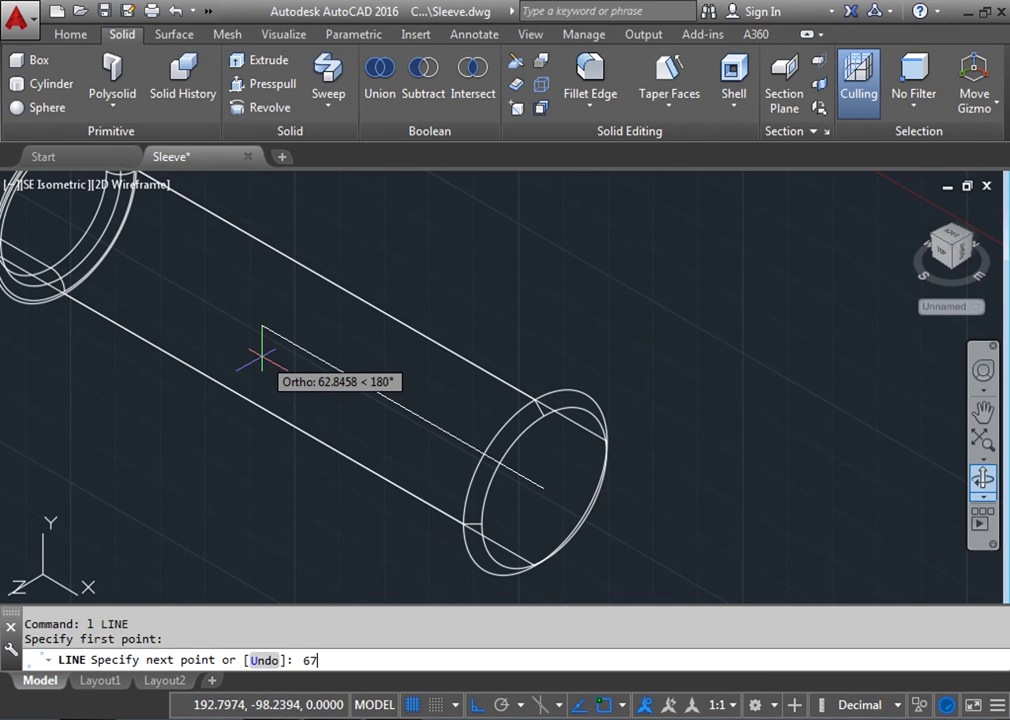
key("Return")
Step: Zoom in on the cotter box, starting and then cancelling a second line
scroll(428, 478, "down", 2)
scroll(413, 341, "down", 2)
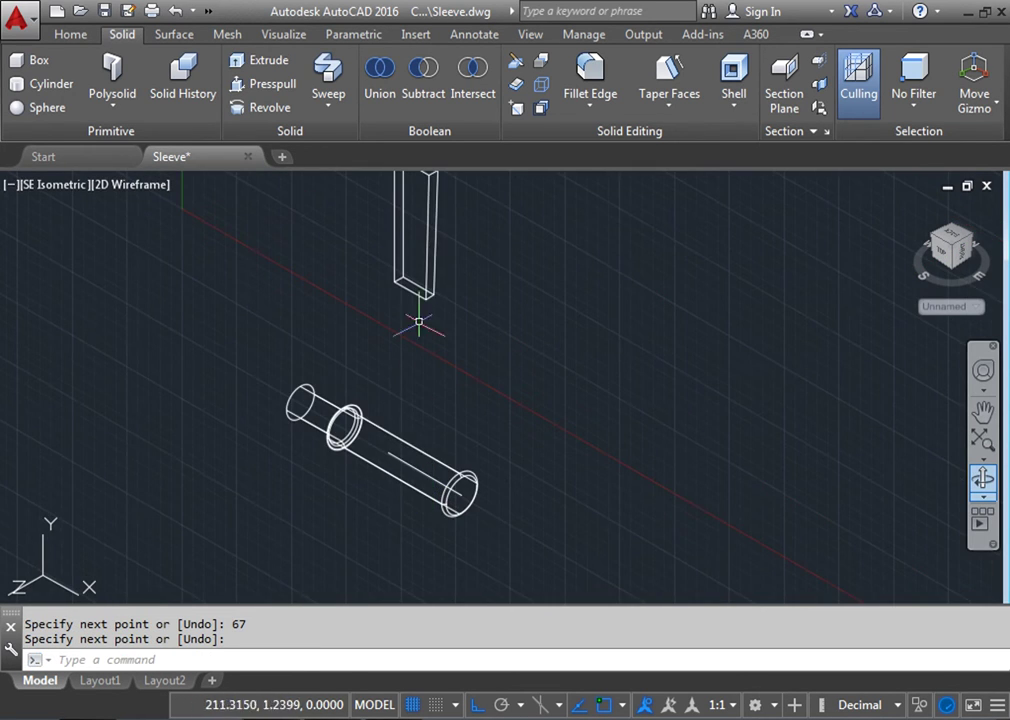
scroll(421, 211, "up", 3)
middle_click_drag(421, 211, 484, 365)
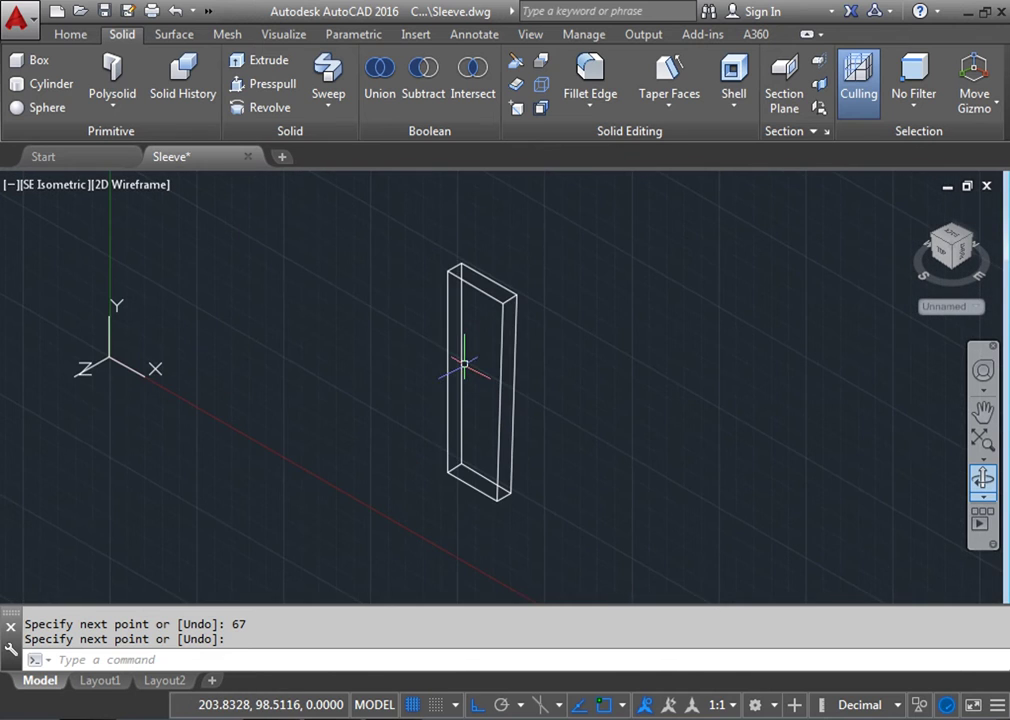
key("Return")
type("l")
key("Return")
left_click(446, 374)
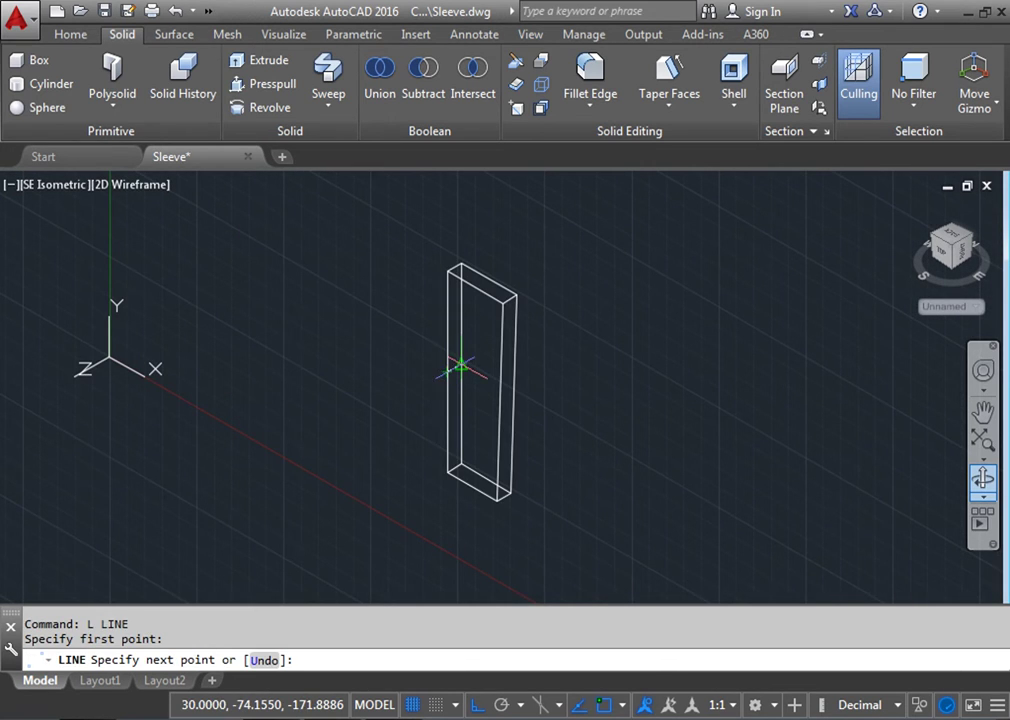
key("Escape")
Step: Select the cotter box and start moving it with M
left_click(501, 346)
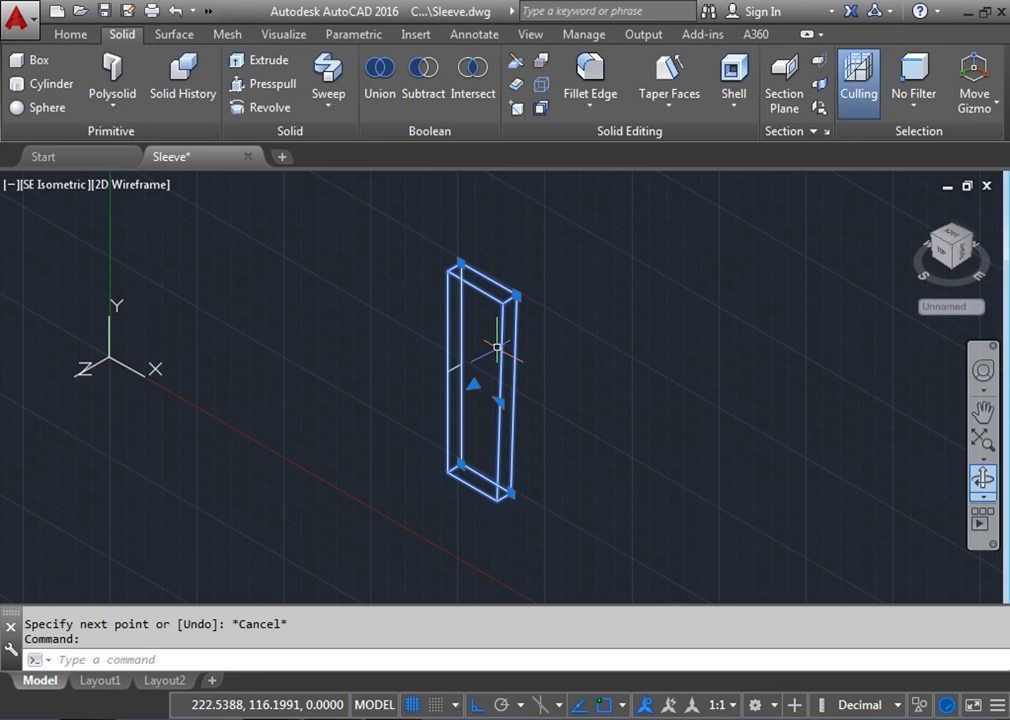
type("m")
key("Return")
Step: Move the cotter box onto the end of the 67-unit reference line
left_click(458, 367)
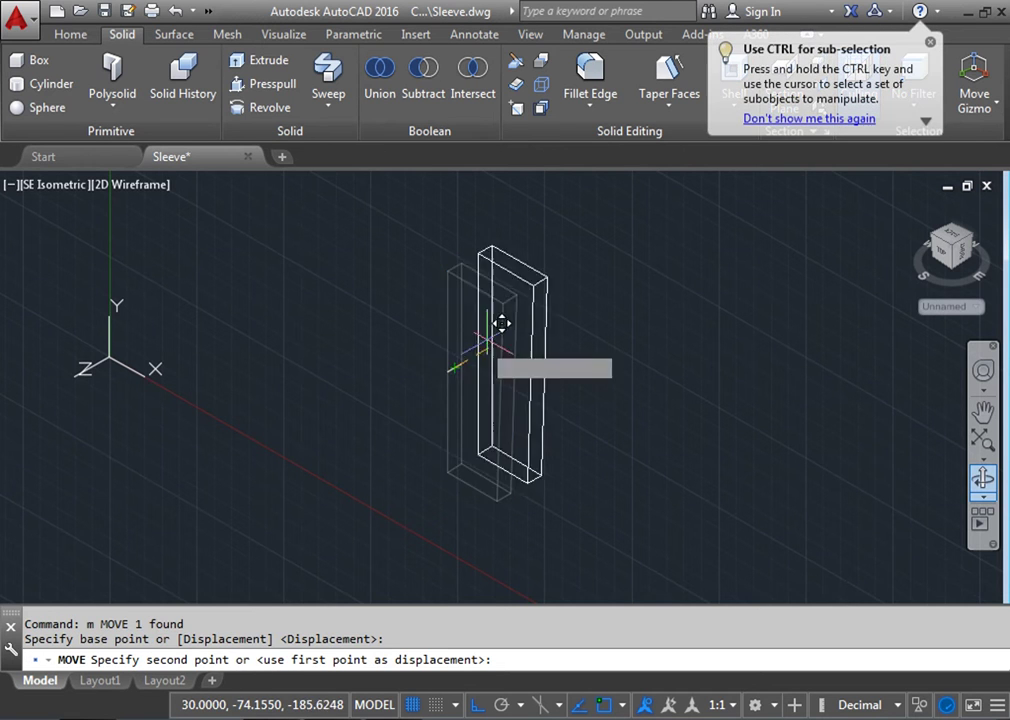
scroll(501, 323, "down", 3)
middle_click_drag(500, 462, 590, 378)
scroll(590, 378, "up", 3)
scroll(556, 420, "up", 2)
left_click(556, 420)
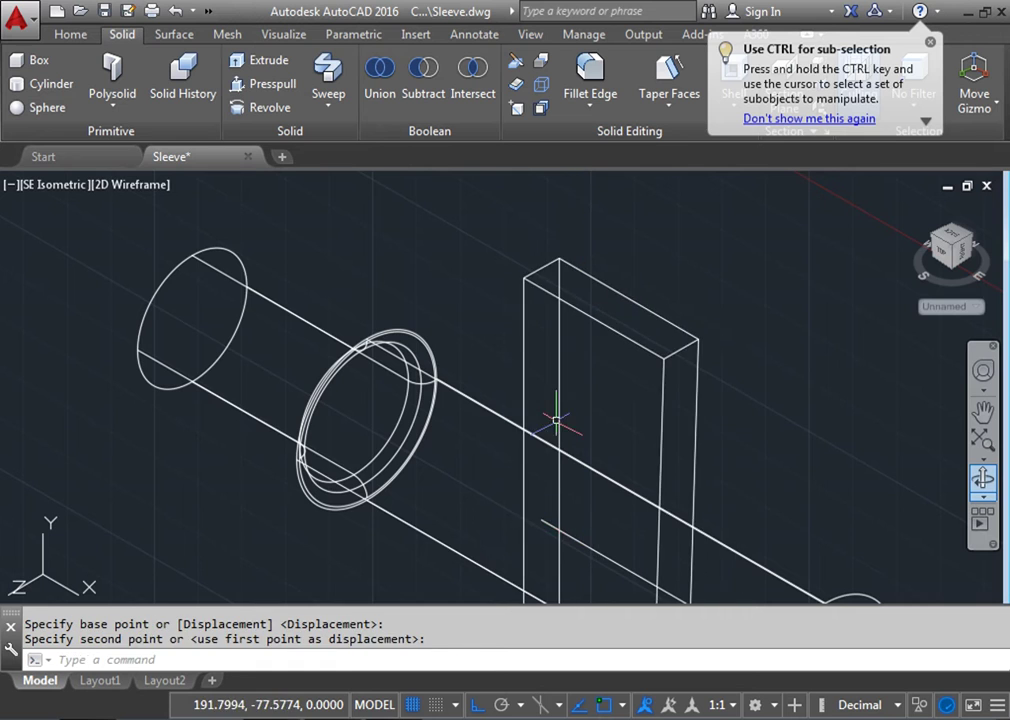
Step: Erase the reference line and switch the visual style to Shaded
key("Escape")
scroll(556, 420, "down", 4)
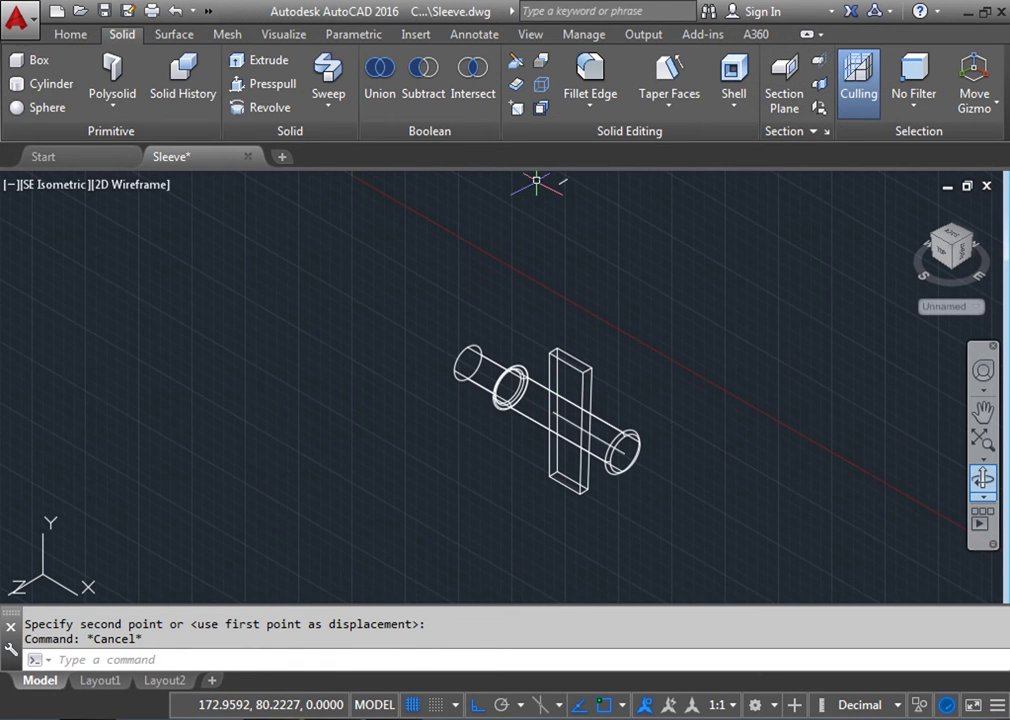
left_click(599, 222)
left_click(471, 232)
key("Delete")
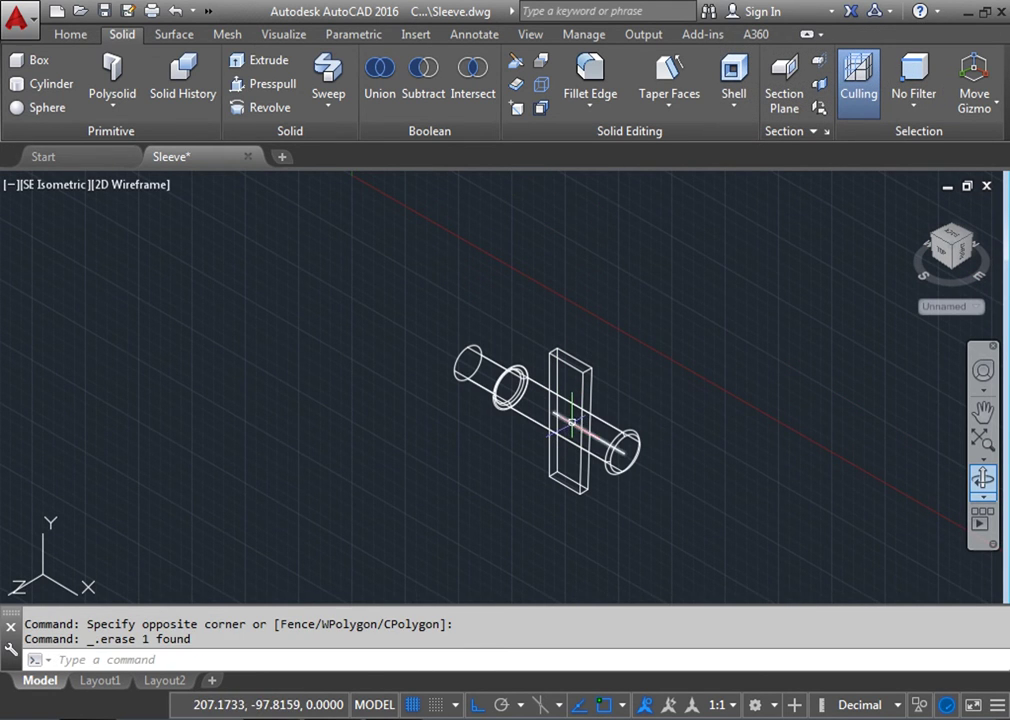
left_click(132, 184)
left_click(200, 320)
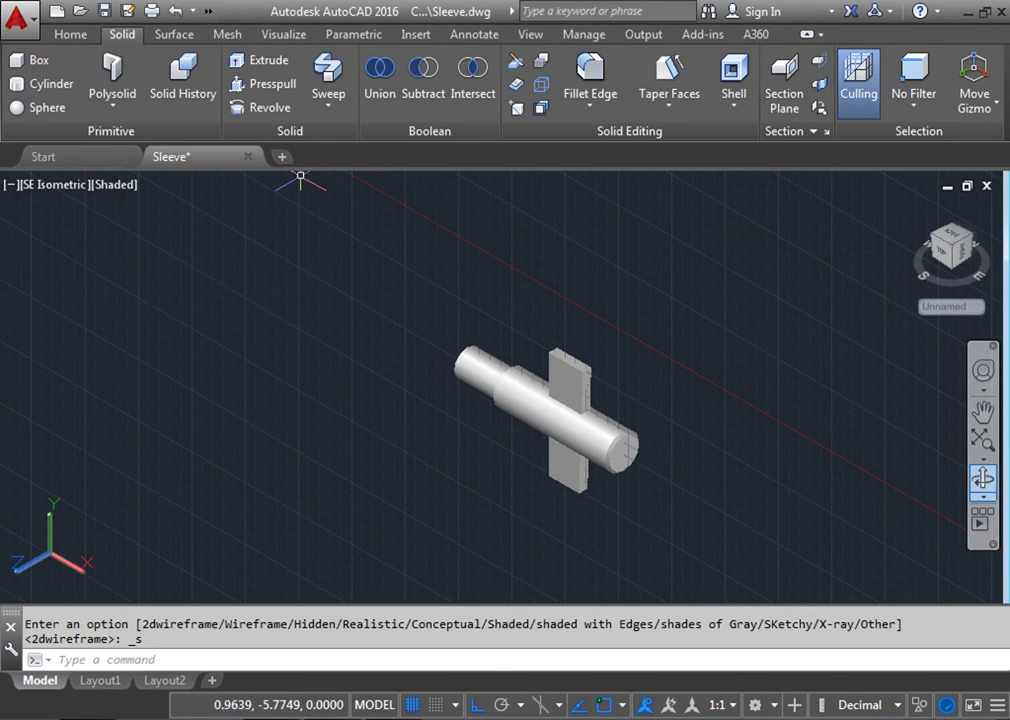
Step: Subtract the cotter box from the rod to cut the slot
left_click(423, 80)
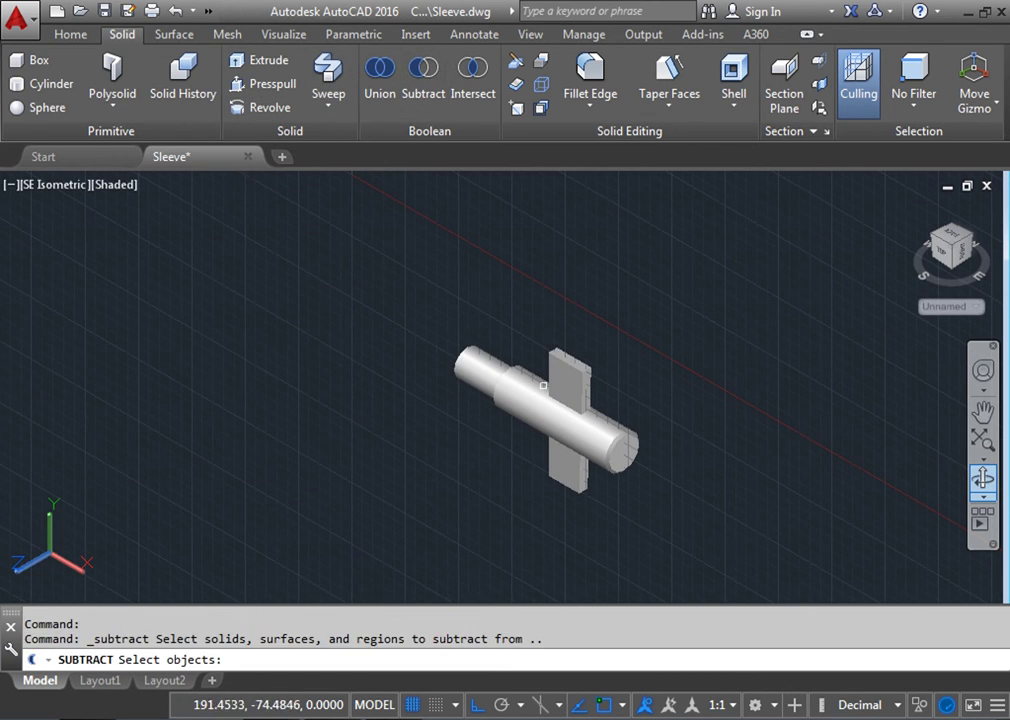
left_click(543, 385)
key("Return")
left_click(582, 370)
key("Return")
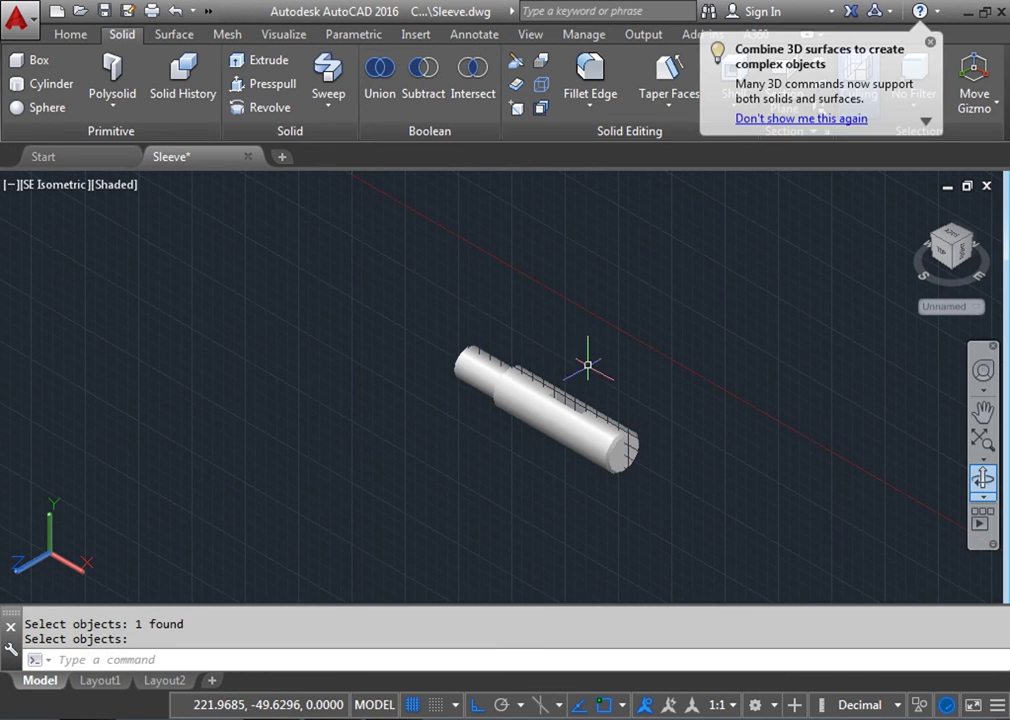
key("Escape")
key("Escape")
Step: Move the rod so its end-face centre sits at the origin
scroll(640, 441, "up", 5)
left_click(608, 420)
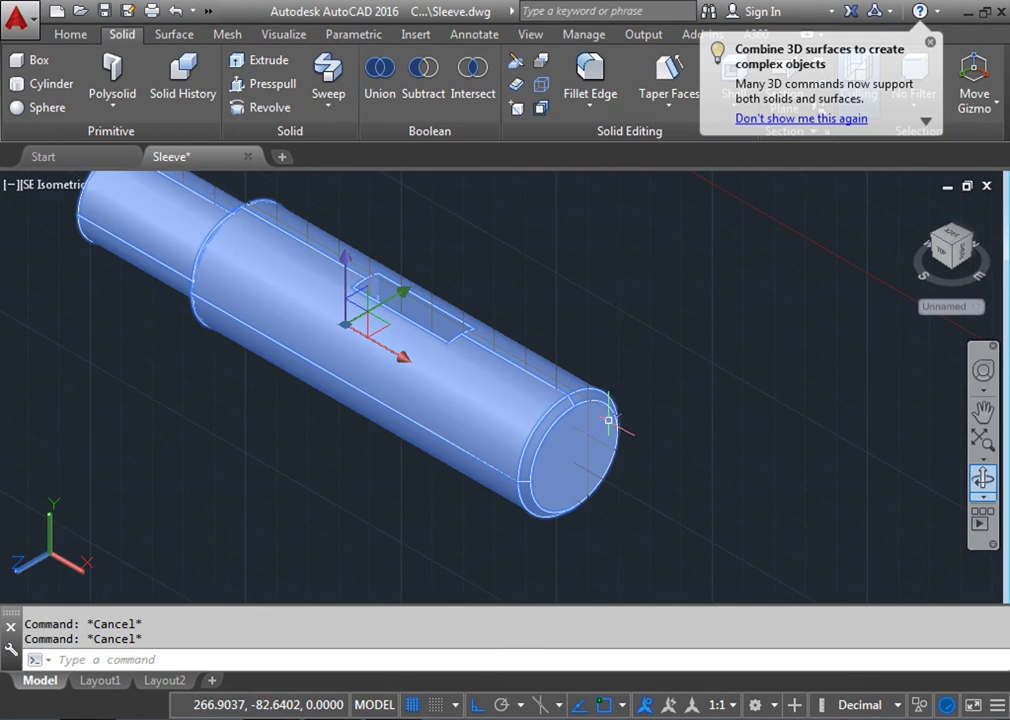
type("m")
key("Return")
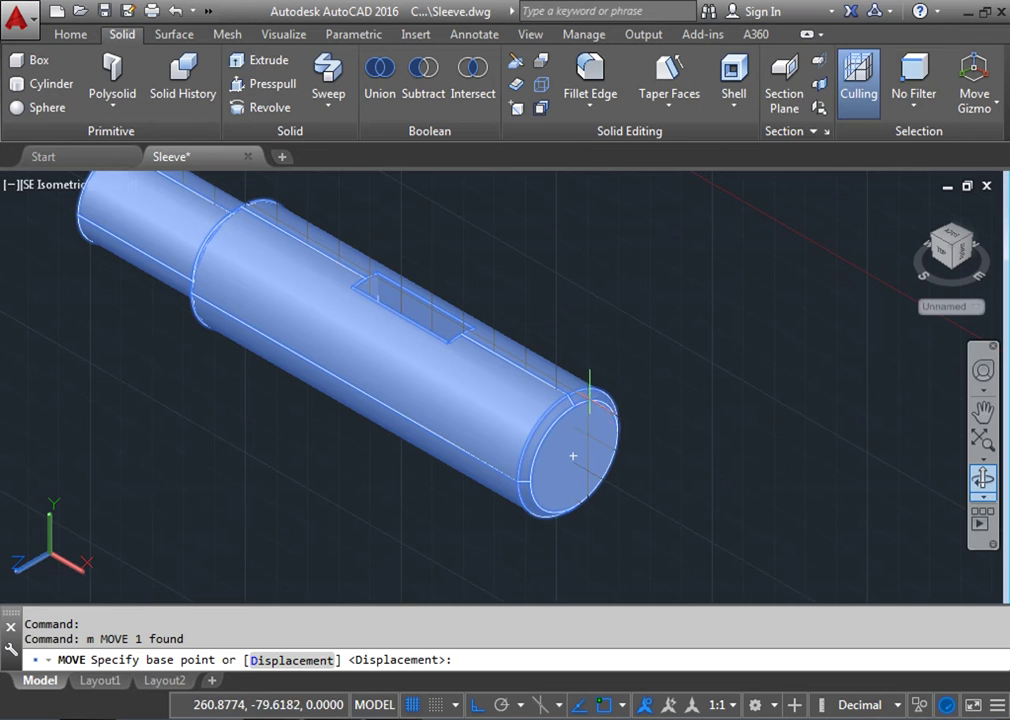
left_click(587, 441)
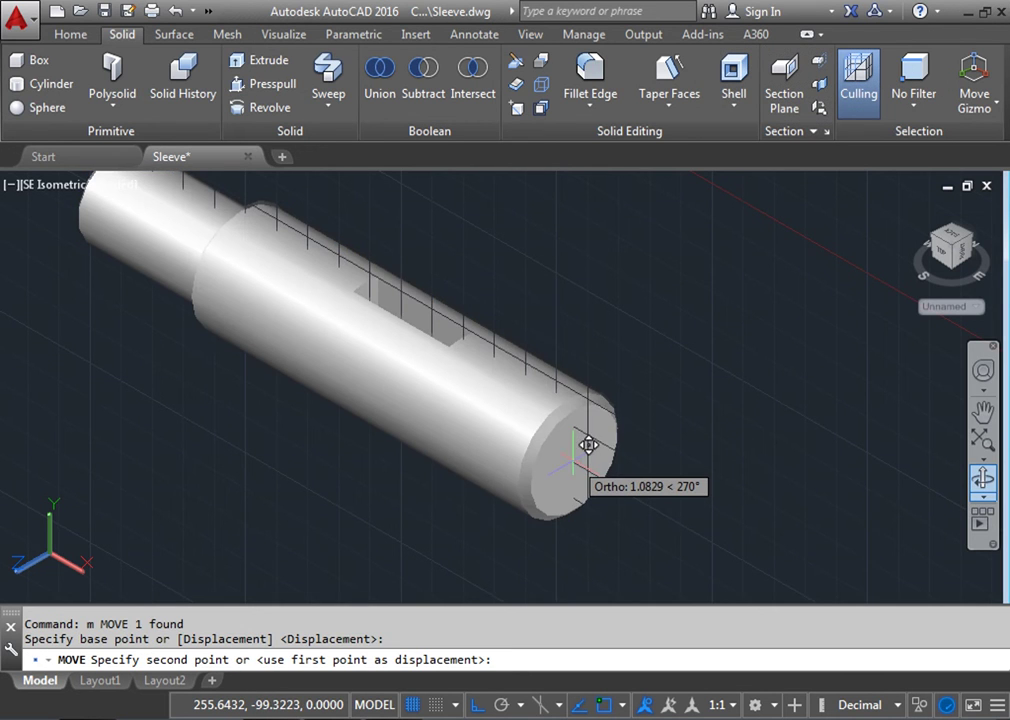
type("0,0")
key("Return")
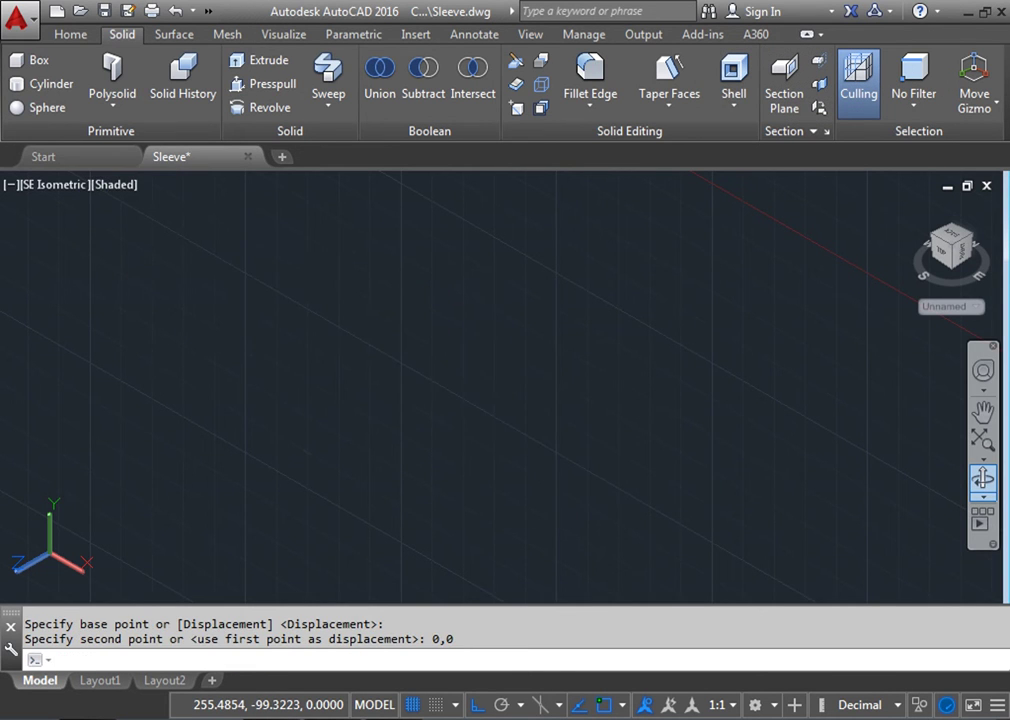
Step: Zoom to show the whole model (Z, A)
type("z")
key("Return")
type("a")
key("Return")
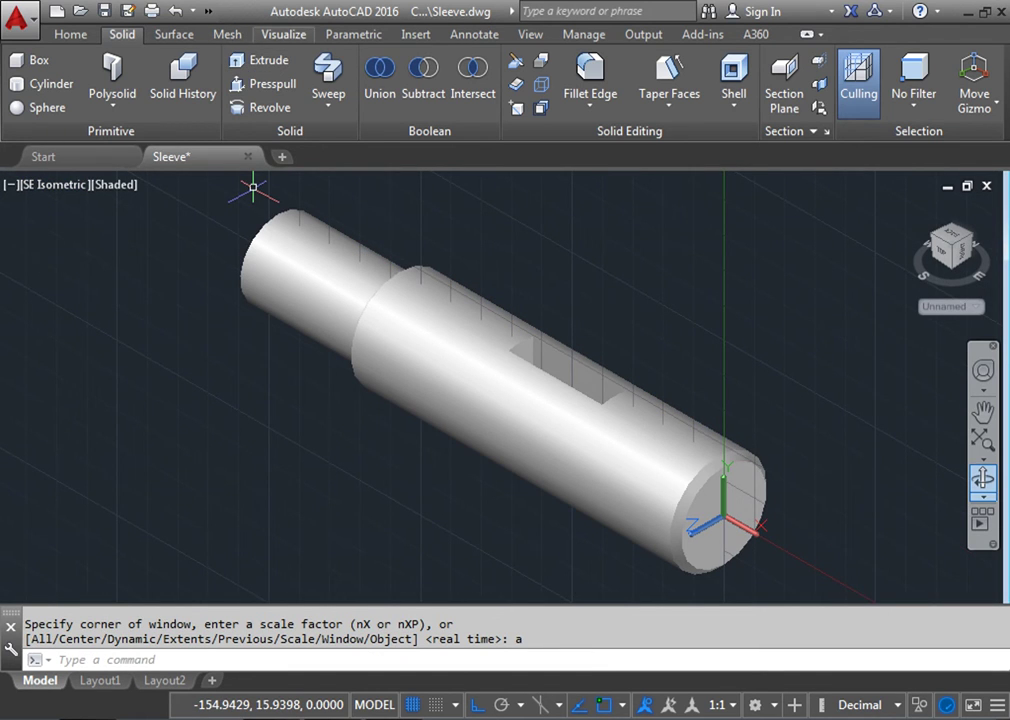
left_click(284, 34)
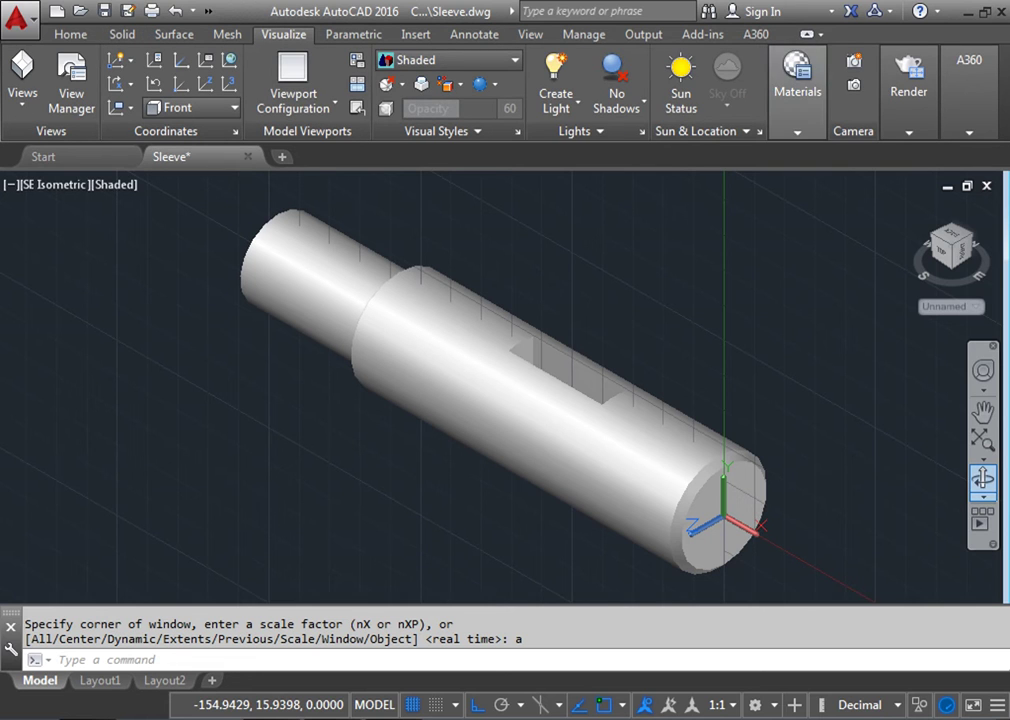
Step: Apply a wood material to the rod from the Materials Browser
left_click(797, 125)
left_click(830, 154)
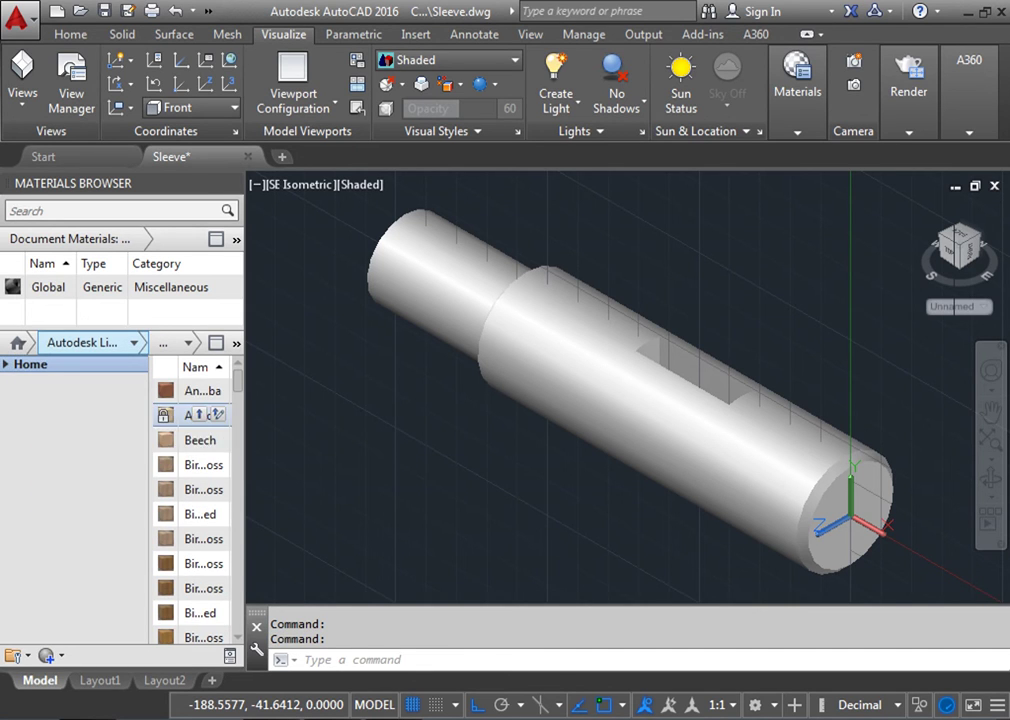
left_click_drag(190, 390, 600, 380)
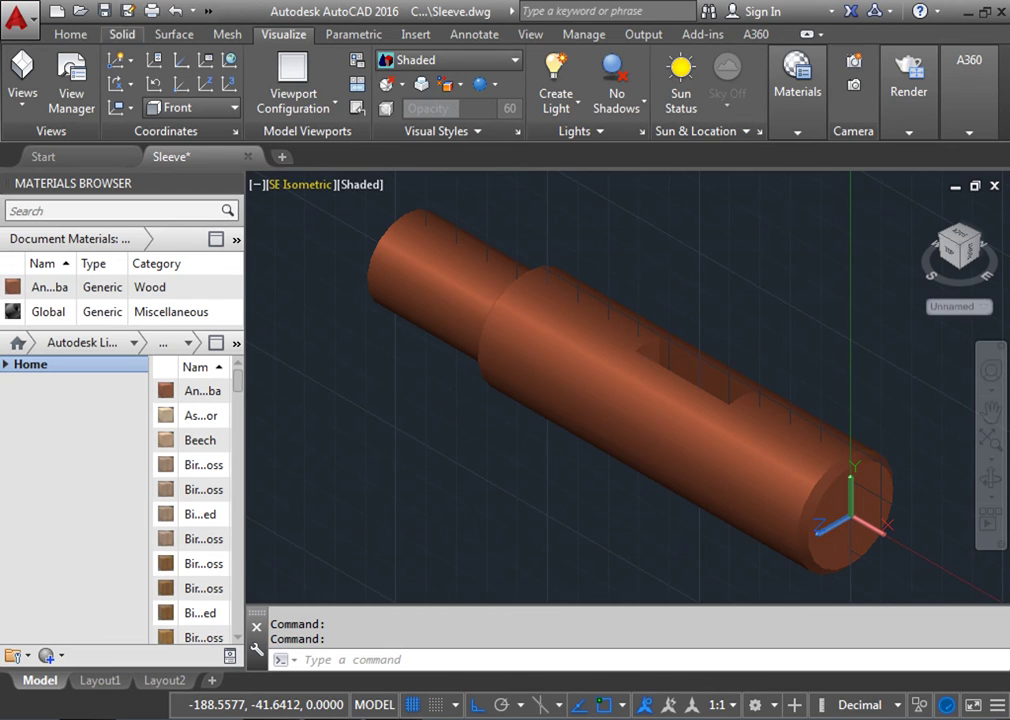
Step: Save the model as Rod.dwg in the Mechine Drawing folder and close it
left_click(128, 10)
type("Rod")
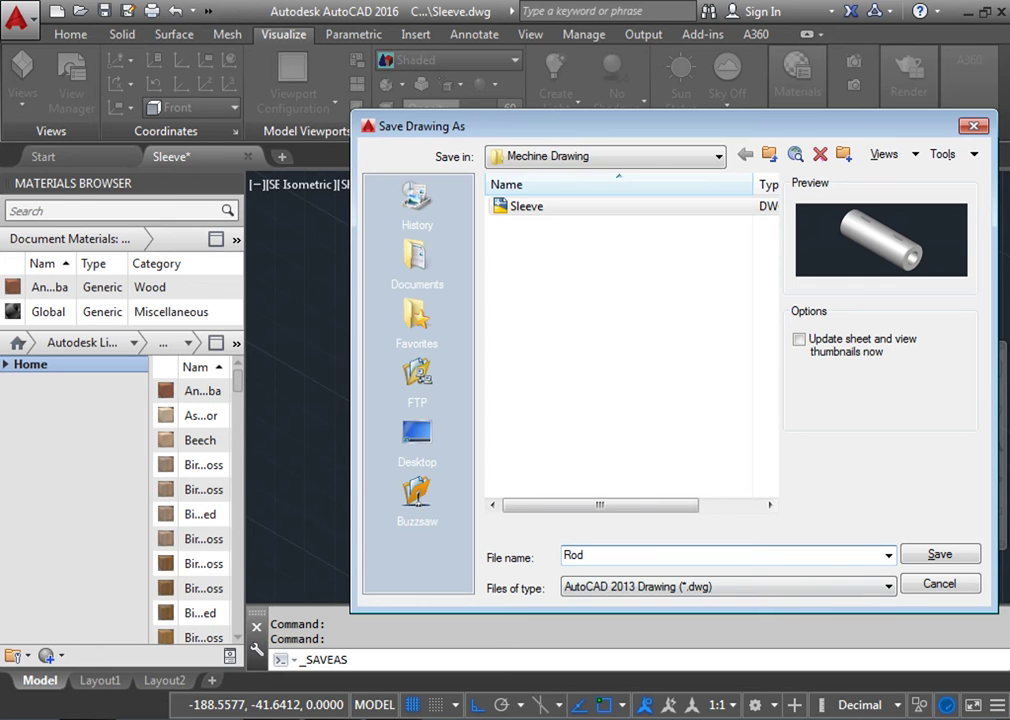
left_click(940, 554)
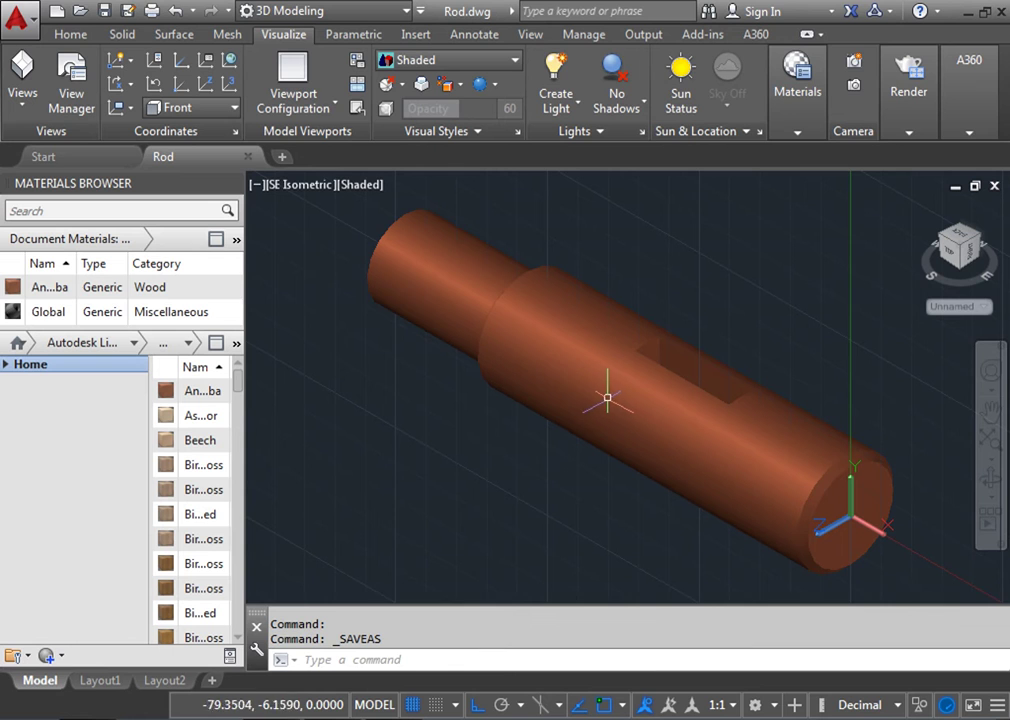
mouse_move(120, 183)
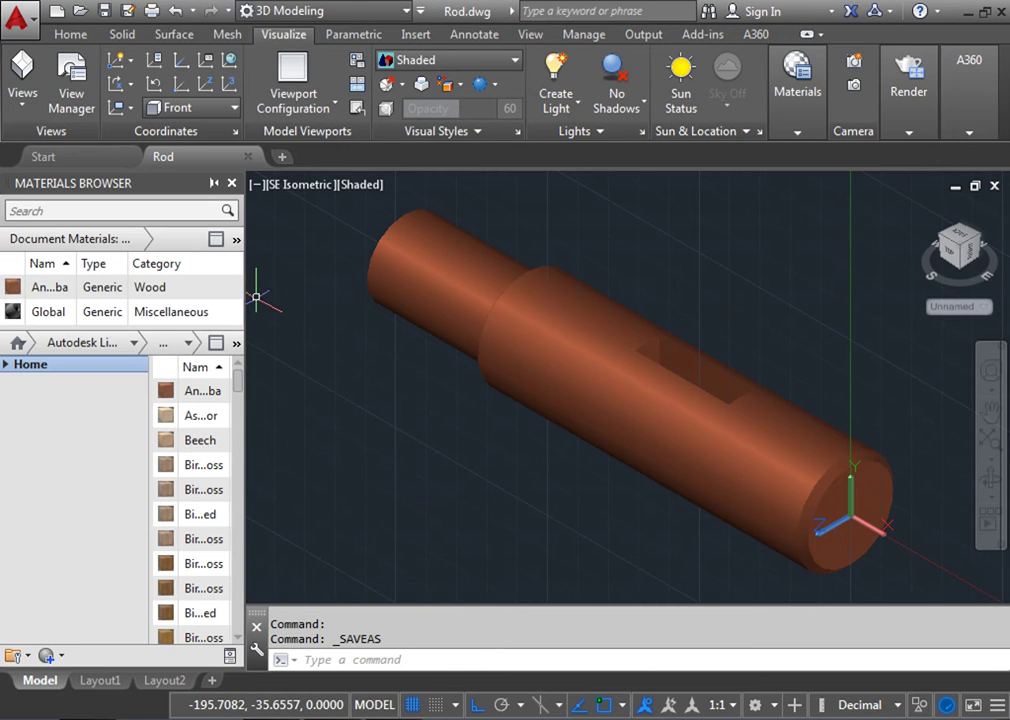
left_click(231, 183)
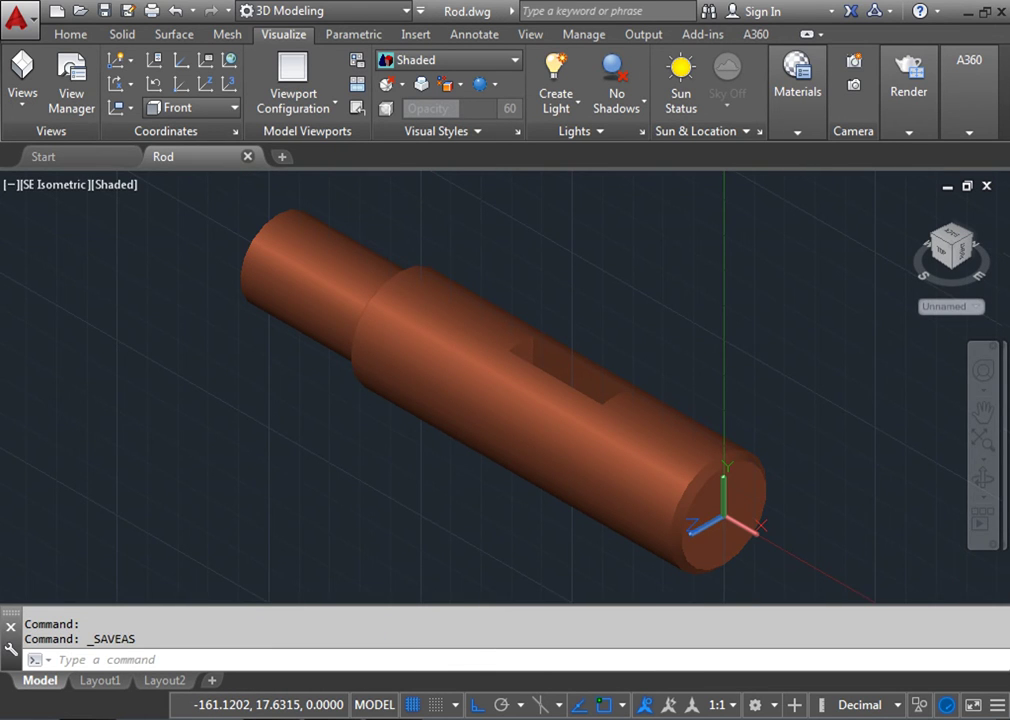
left_click(247, 156)
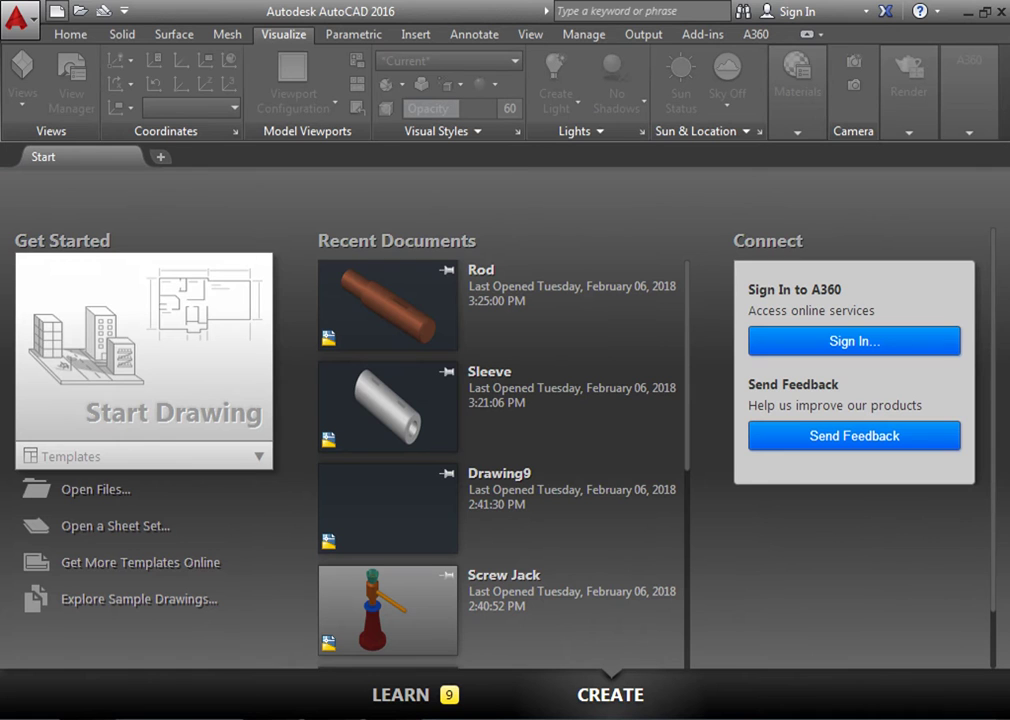
Step: Create a new drawing from the acadiso template and pan to the origin
key("ctrl+n")
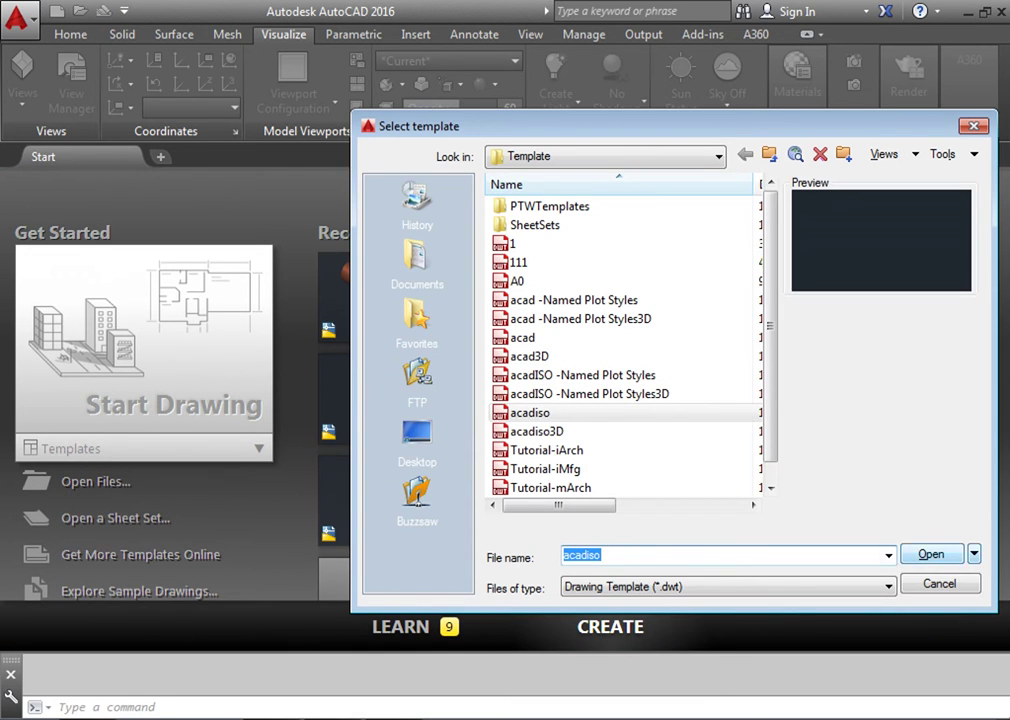
key("Return")
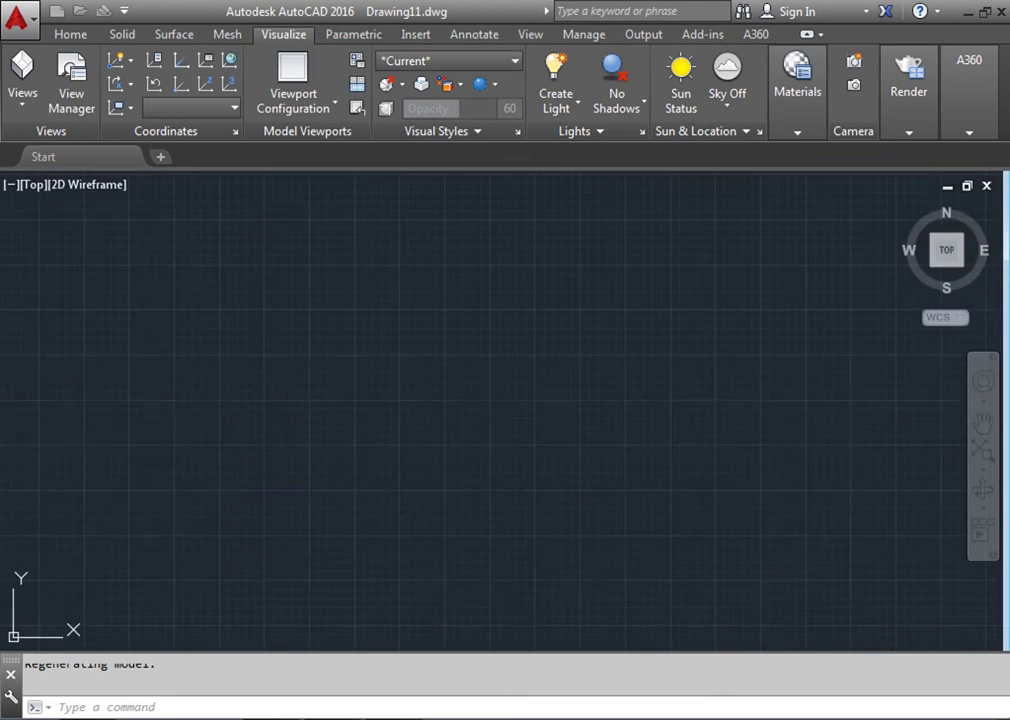
mouse_move(79, 545)
middle_mouse_down()
mouse_move(333, 443)
mouse_move(252, 504)
mouse_move(248, 423)
middle_mouse_up()
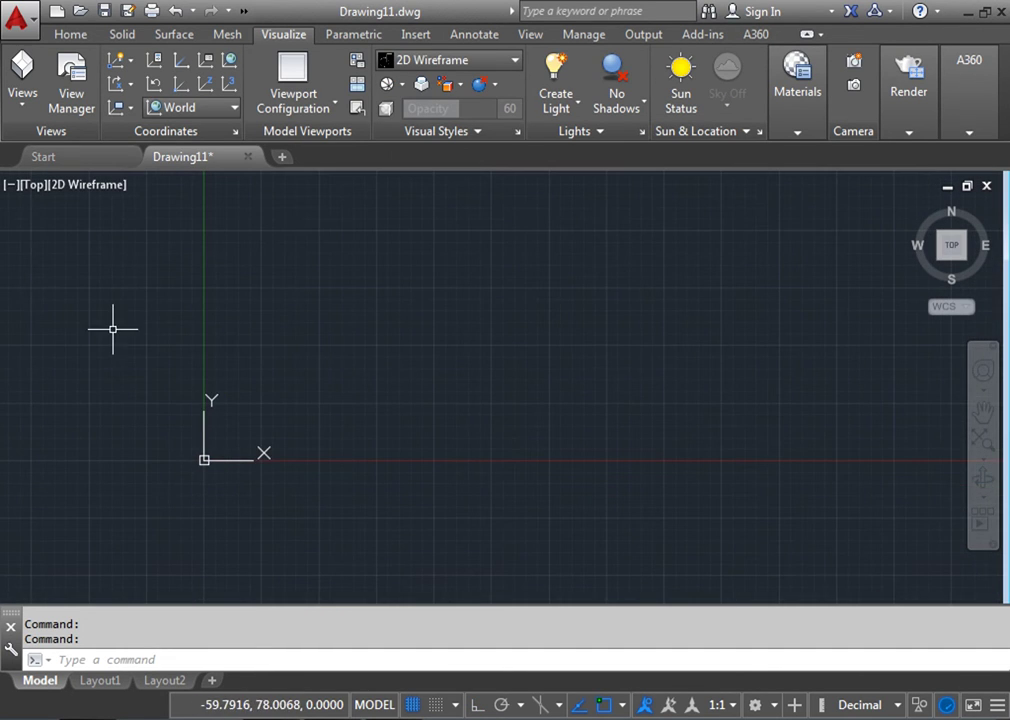
Step: Switch the viewport to SE Isometric, then Front view, and zoom in
left_click(33, 184)
left_click(95, 386)
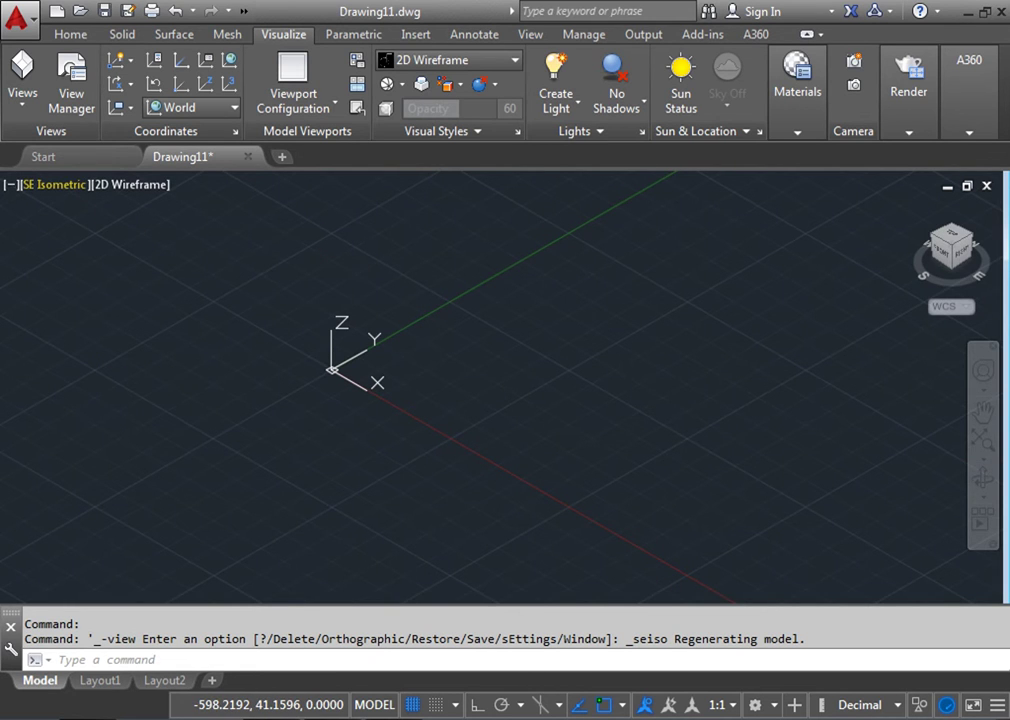
left_click(55, 184)
left_click(111, 322)
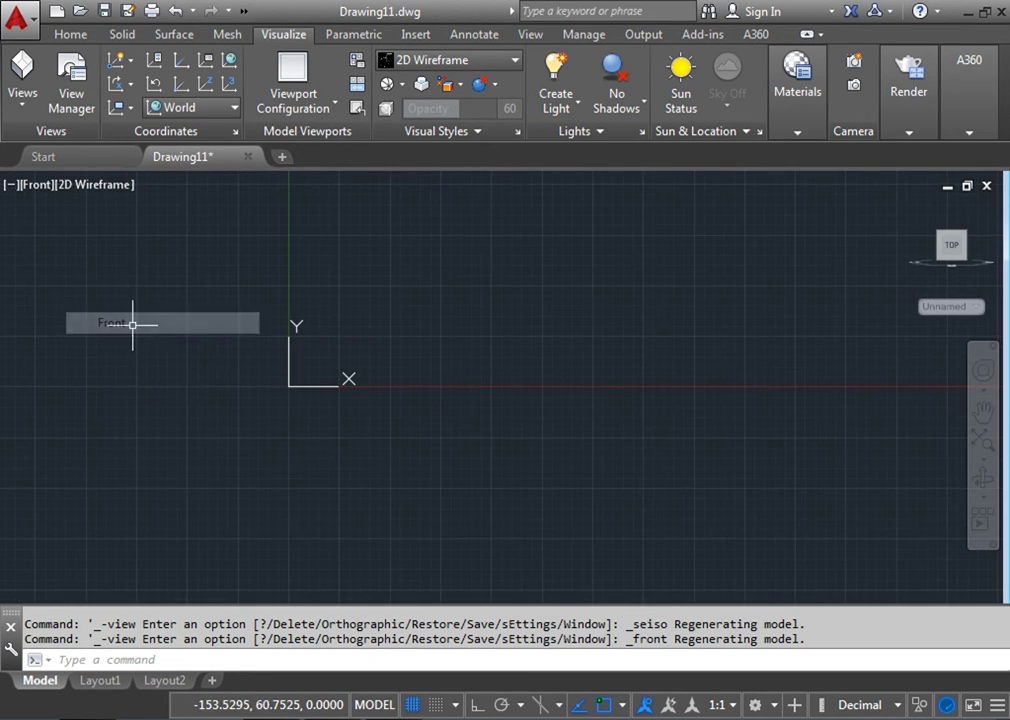
scroll(266, 349, "up", 4)
scroll(291, 356, "up", 4)
scroll(349, 361, "up", 4)
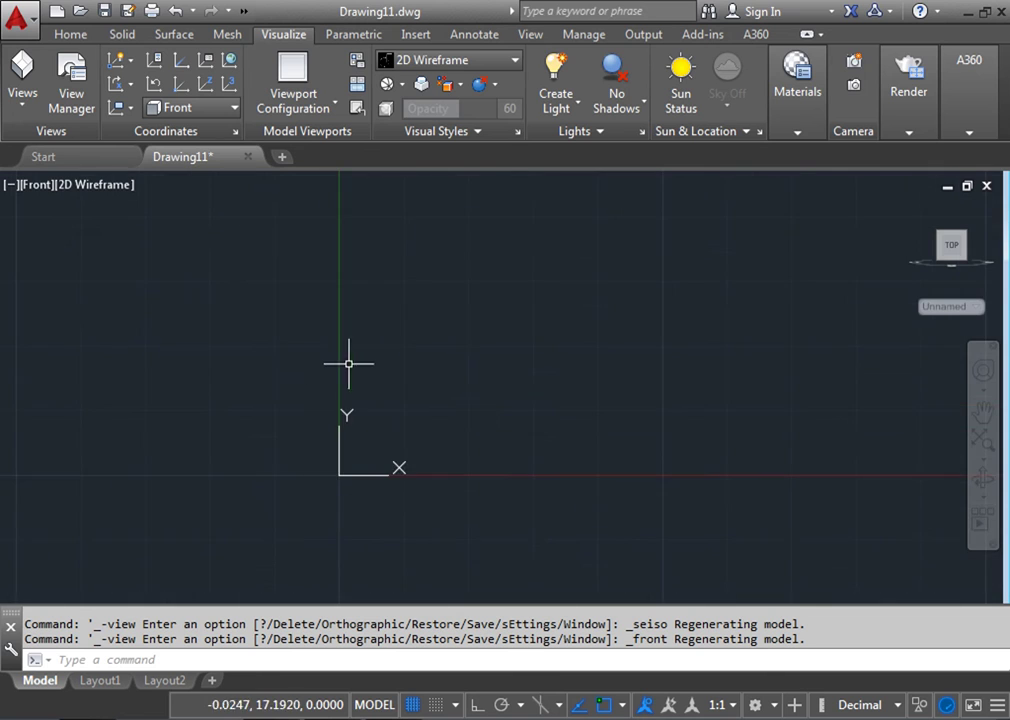
scroll(404, 598, "up", 4)
key("alt+Tab")
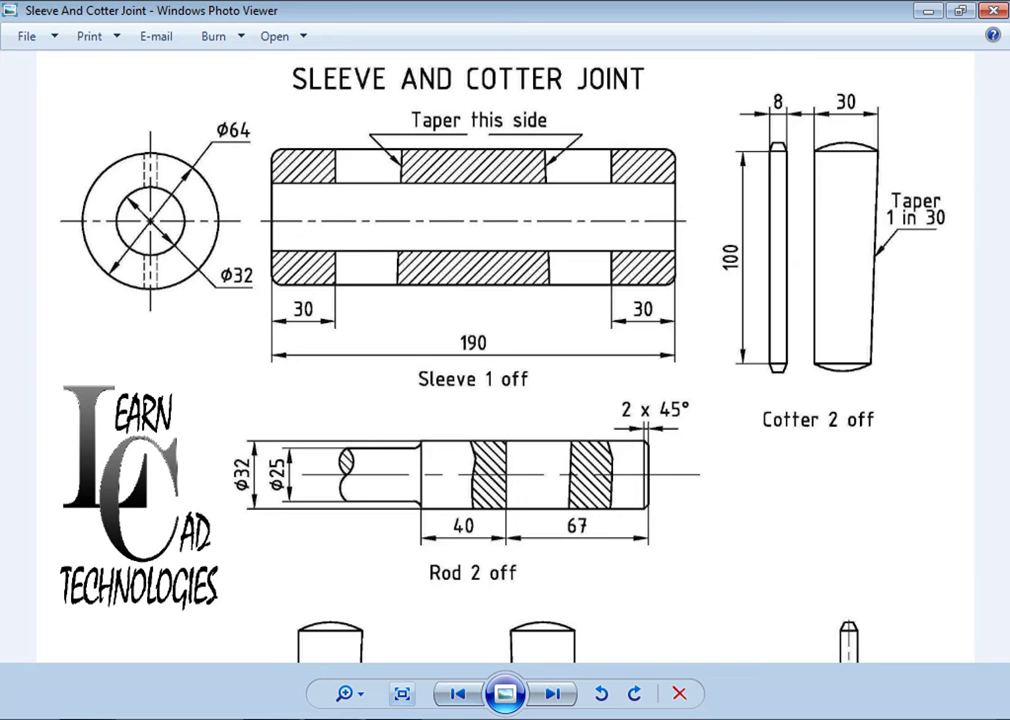
key("alt+Tab")
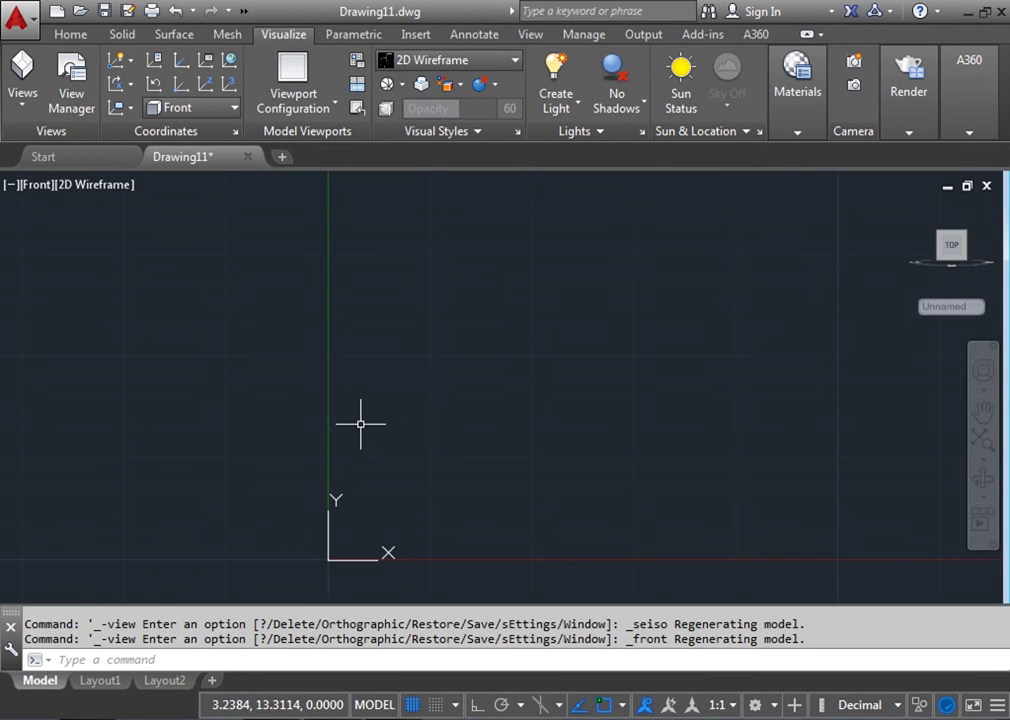
Step: With Ortho on, draw the 100-unit vertical edge of the cotter
scroll(342, 572, "down", 1)
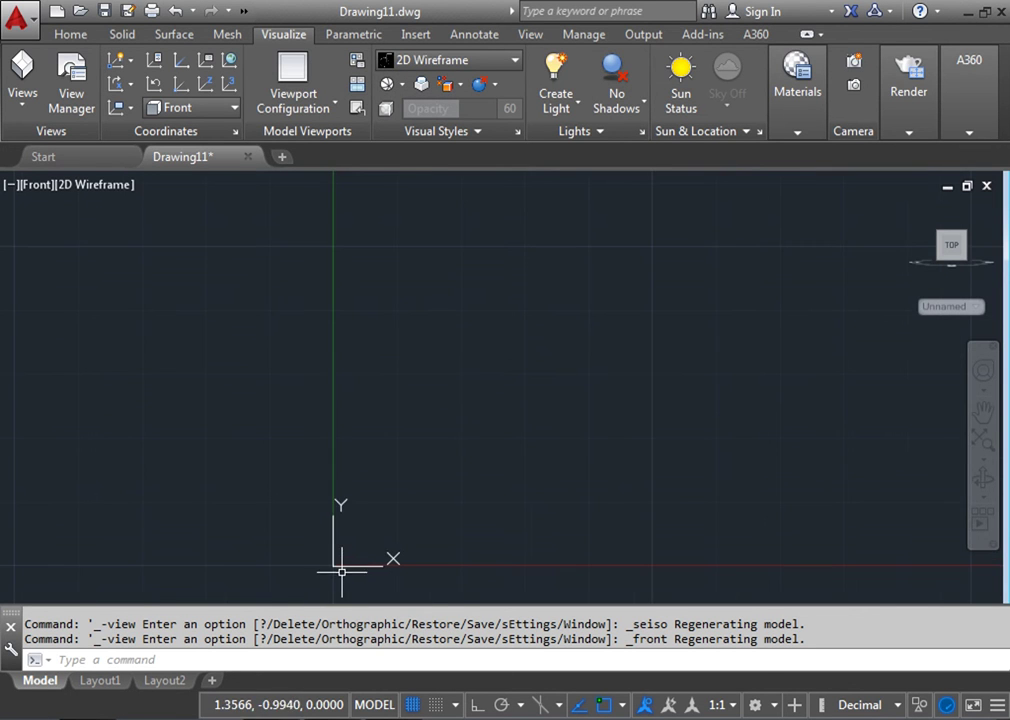
type("l")
key("Return")
left_click(417, 548)
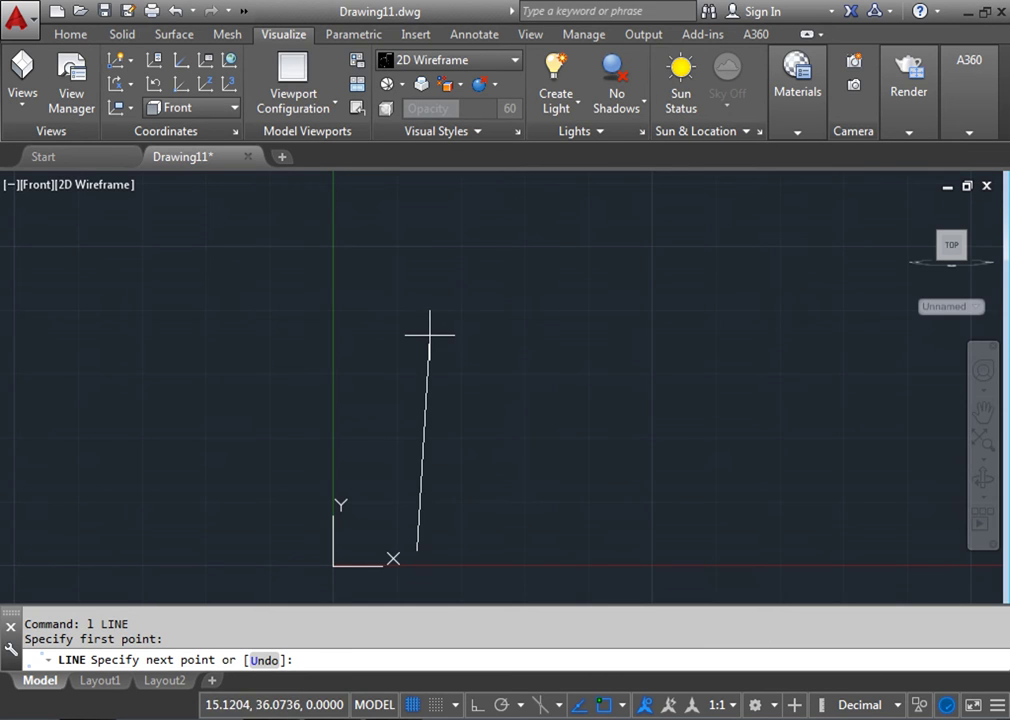
key("F8")
type("100")
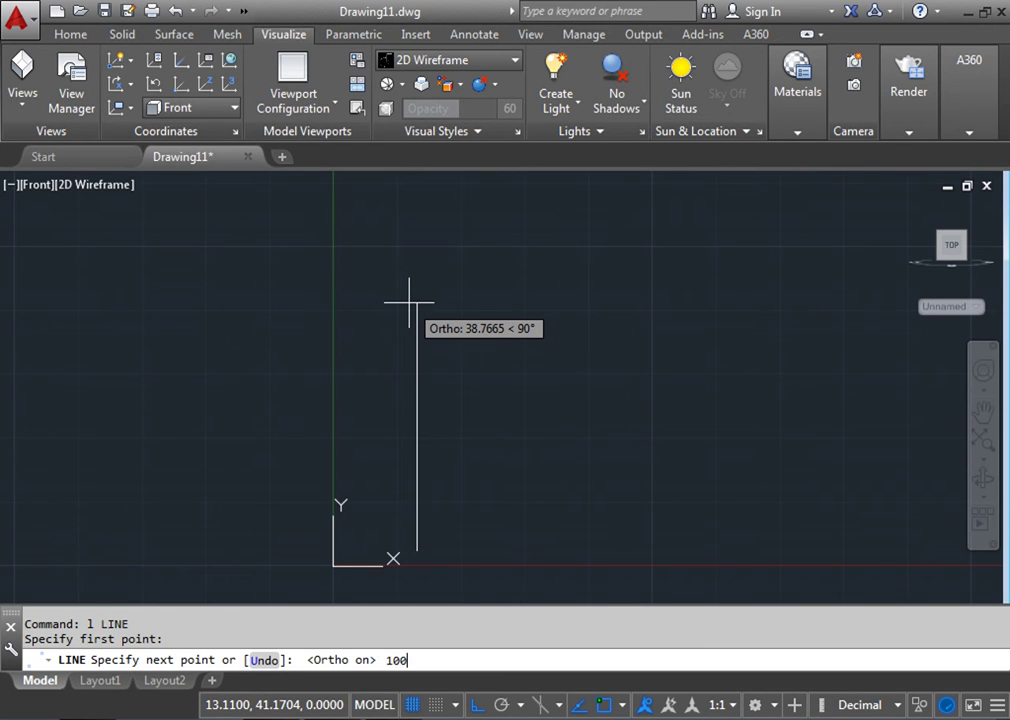
key("Return")
key("Return")
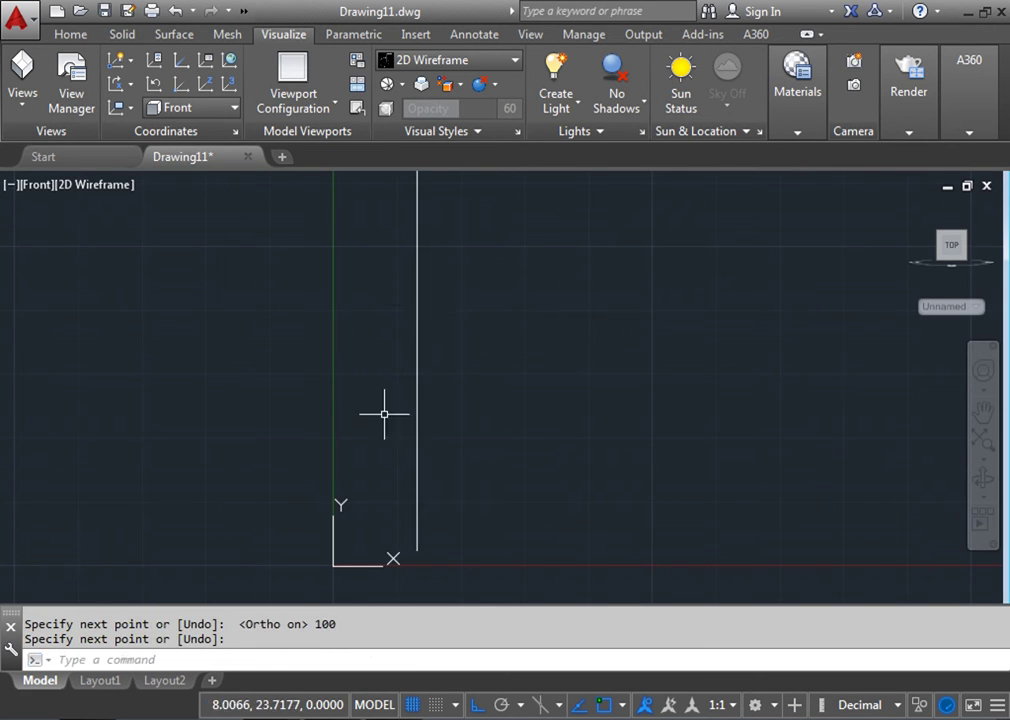
Step: Draw the 30-unit top edge and the 120-unit tapered side at -91.91°
scroll(383, 420, "down", 6)
scroll(410, 343, "up", 4)
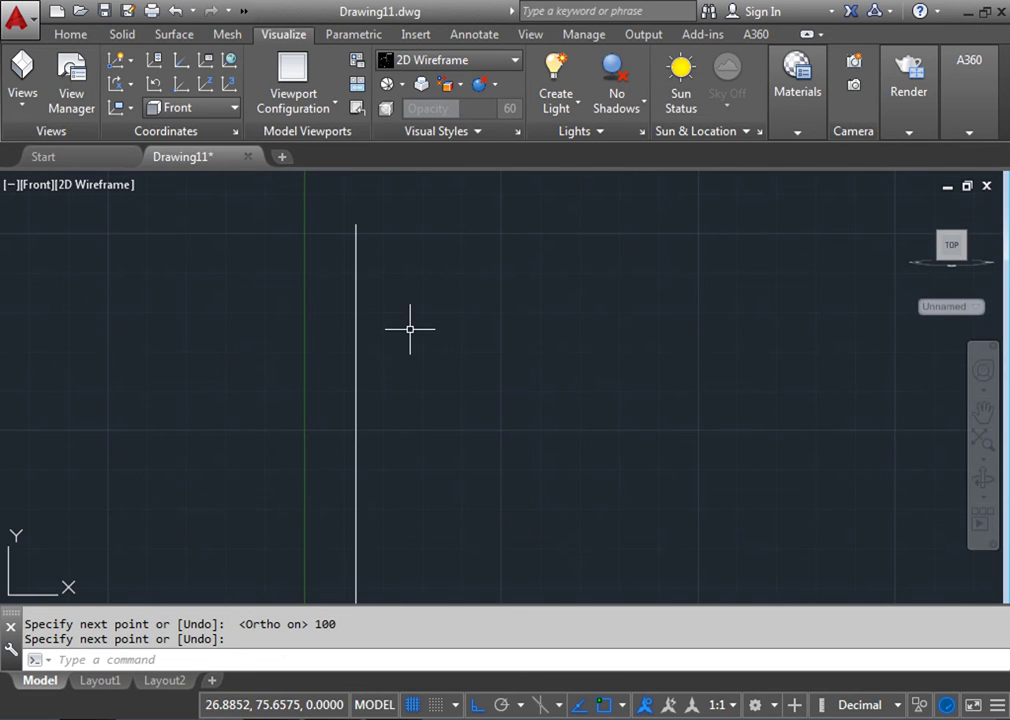
type("l")
key("Return")
left_click(356, 224)
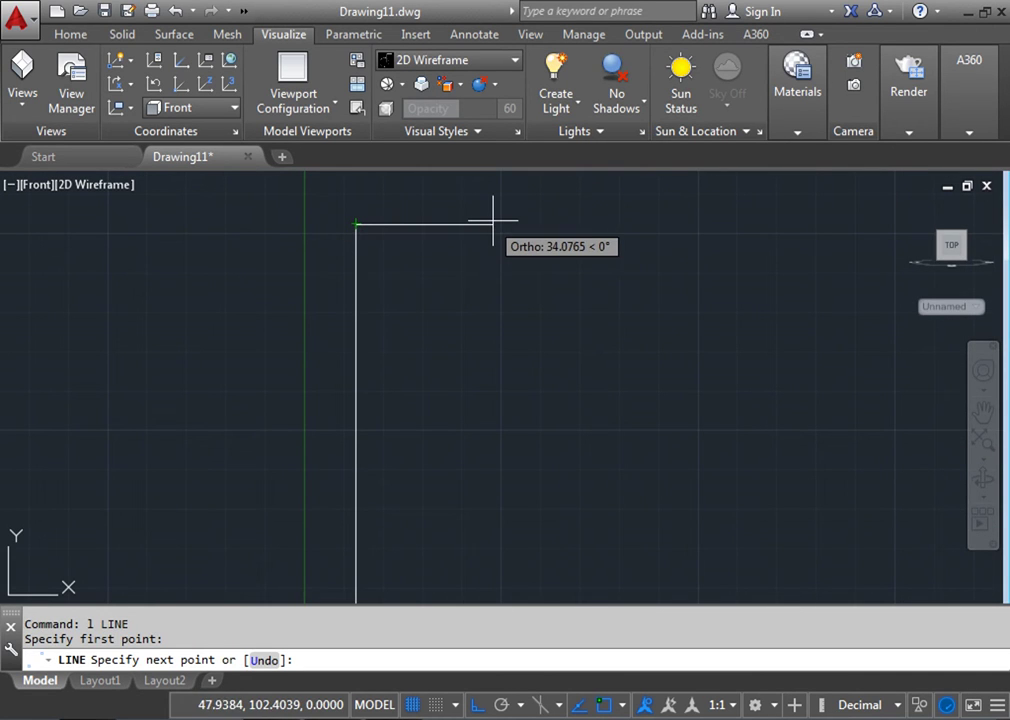
key("Return")
type("@120<-91.91")
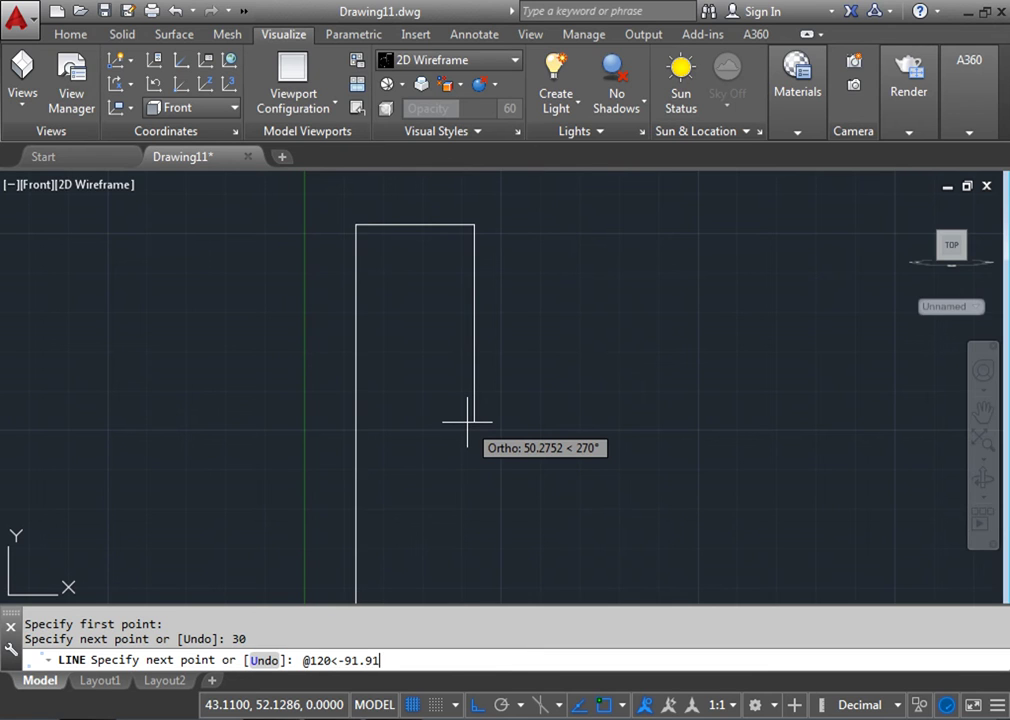
key("Return")
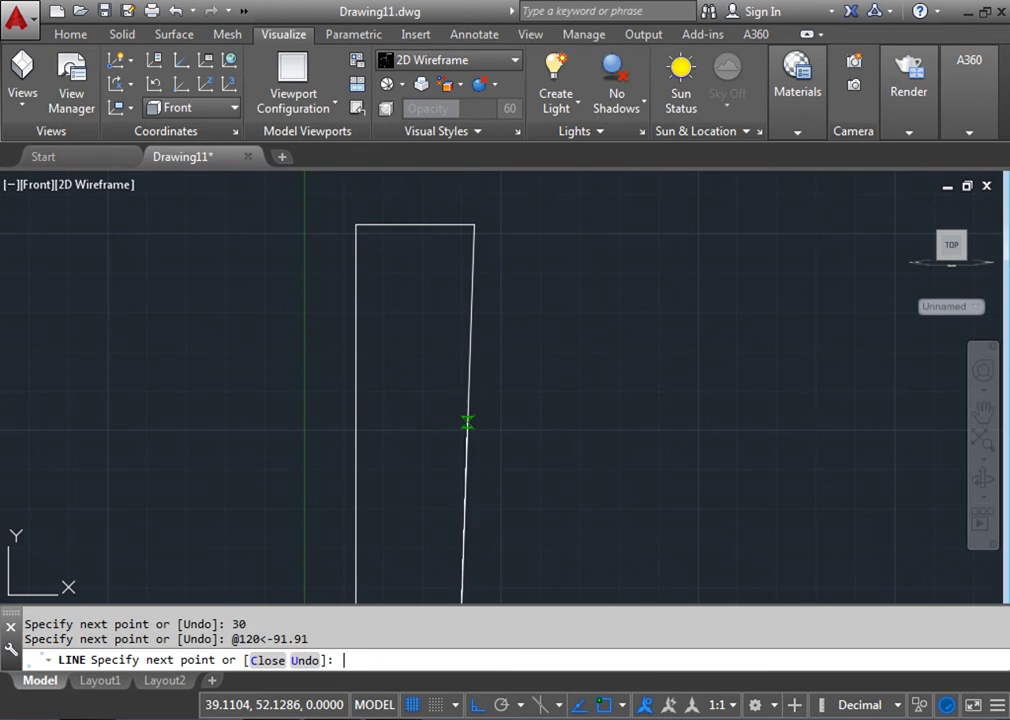
Step: Draw the bottom edge from the vertical edge's foot past the taper line
scroll(600, 246, "down", 3)
scroll(550, 340, "up", 4)
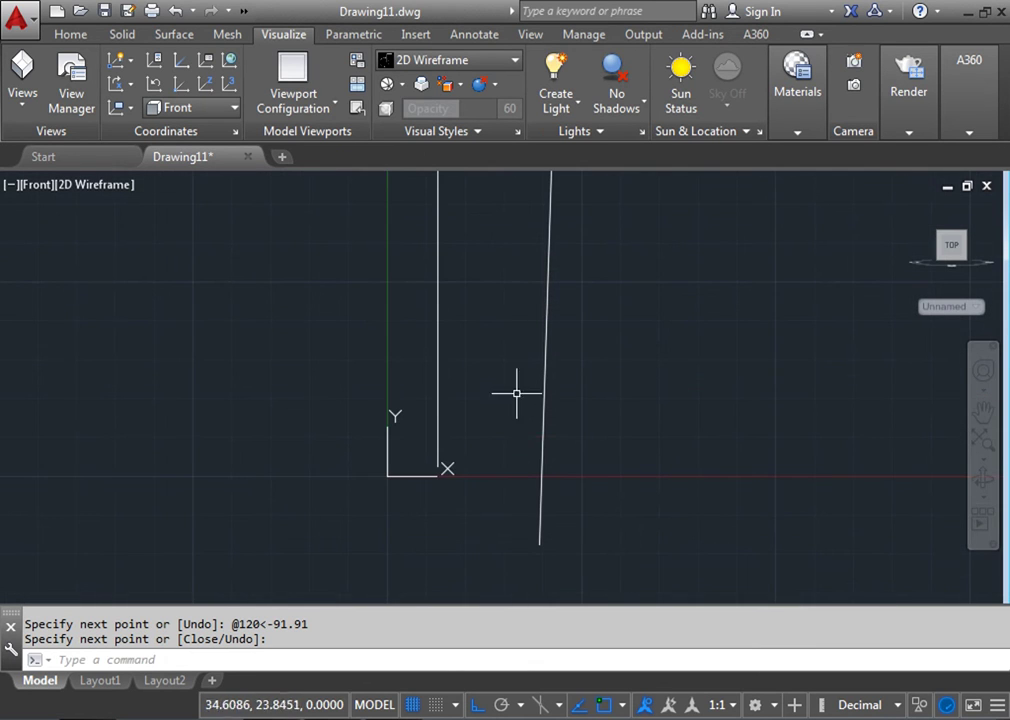
key("Return")
key("Return")
left_click(438, 467)
left_click(599, 466)
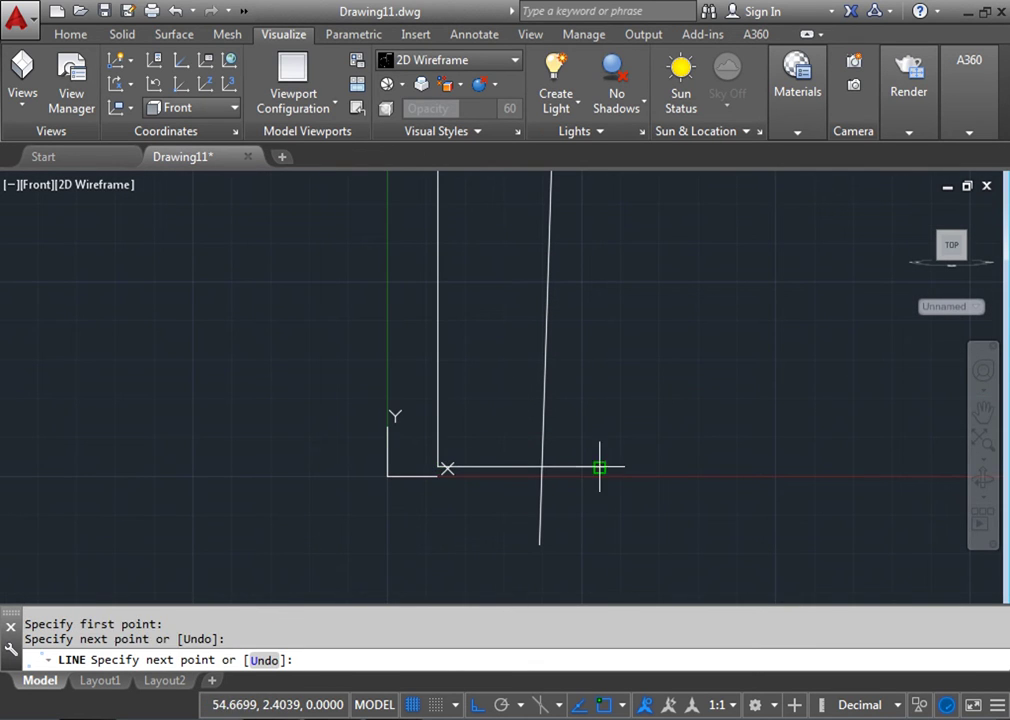
key("Escape")
key("Escape")
Step: Trim the overhanging ends of the bottom edge and taper line
type("tr")
key("Return")
key("Return")
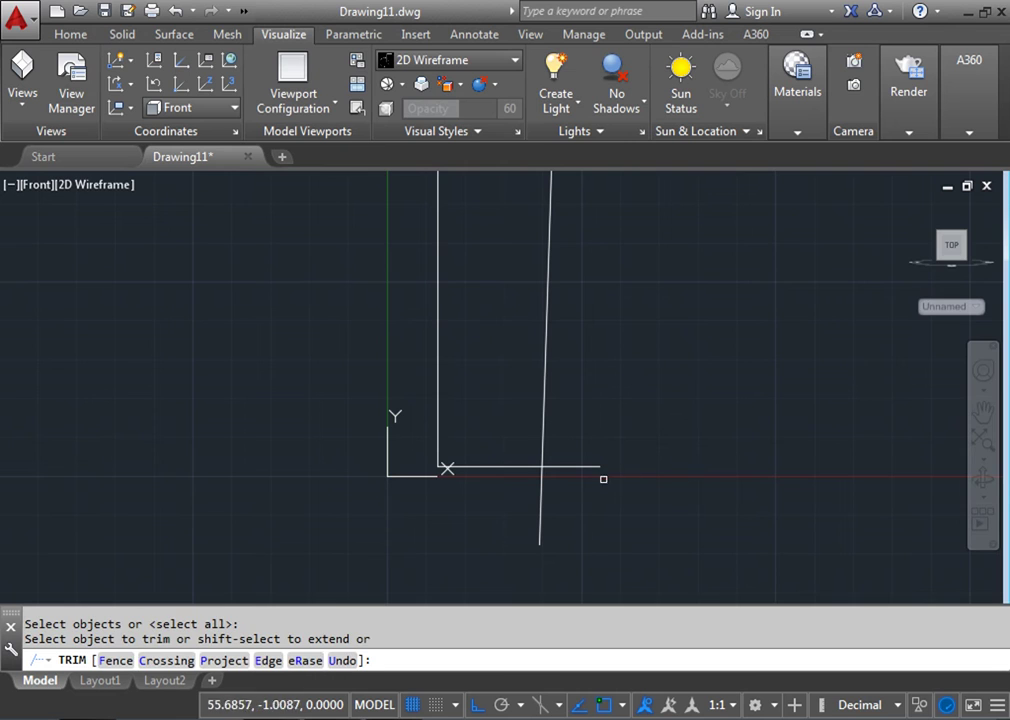
left_click(593, 466)
left_click(533, 513)
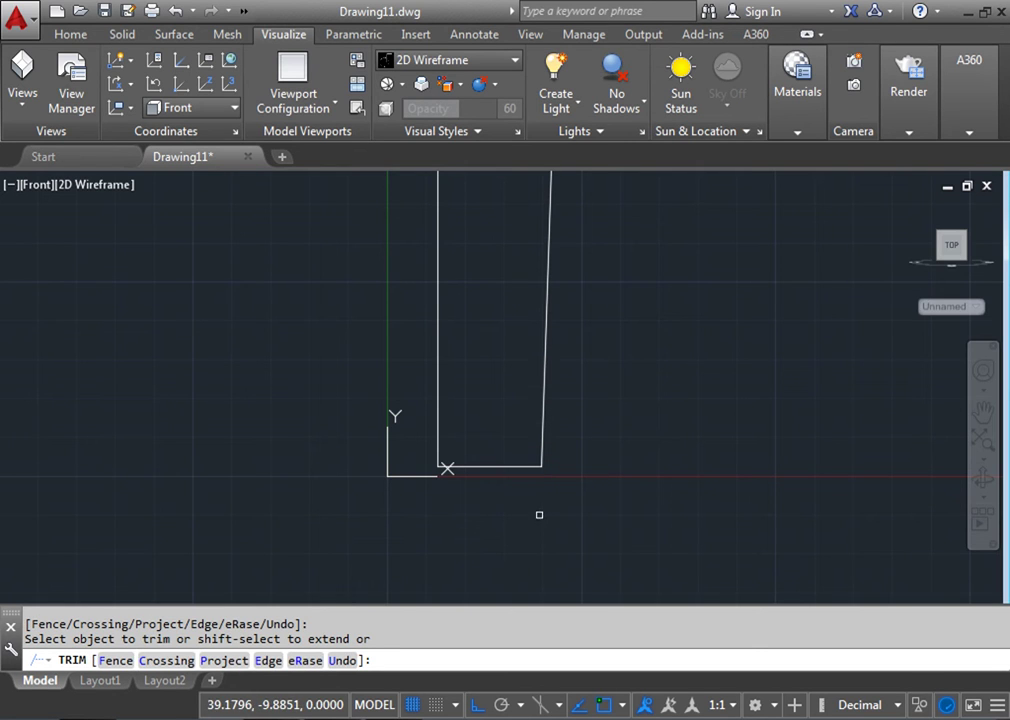
key("Escape")
left_click(36, 184)
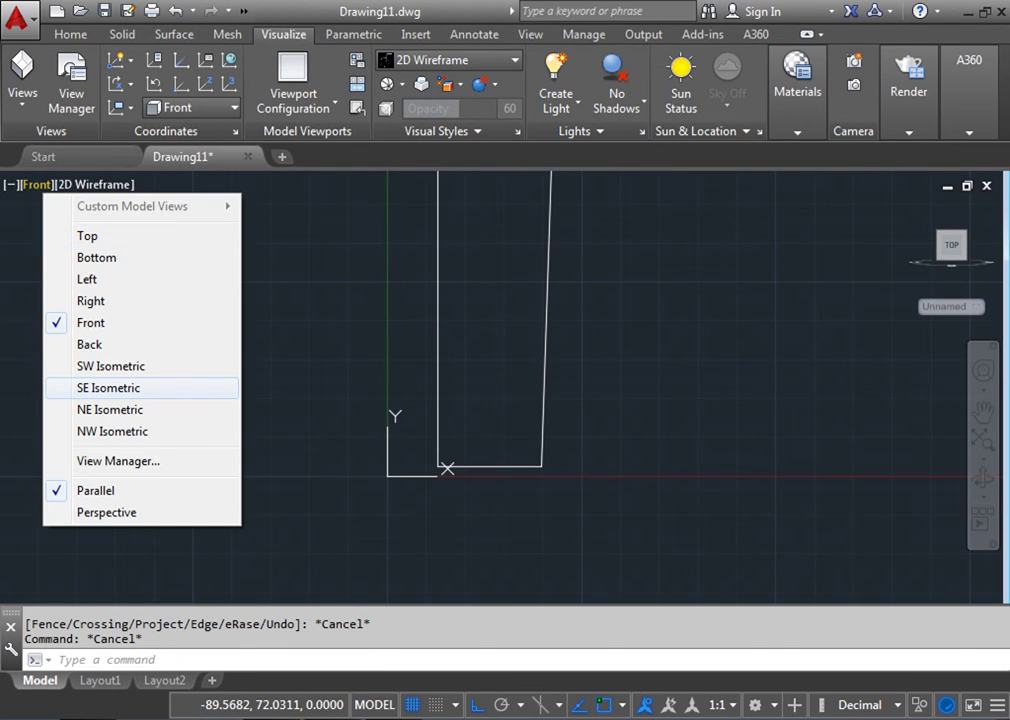
Step: Switch to SE Isometric and convert the cotter outline into a region
left_click(108, 387)
type("r")
key("Return")
left_click(327, 221)
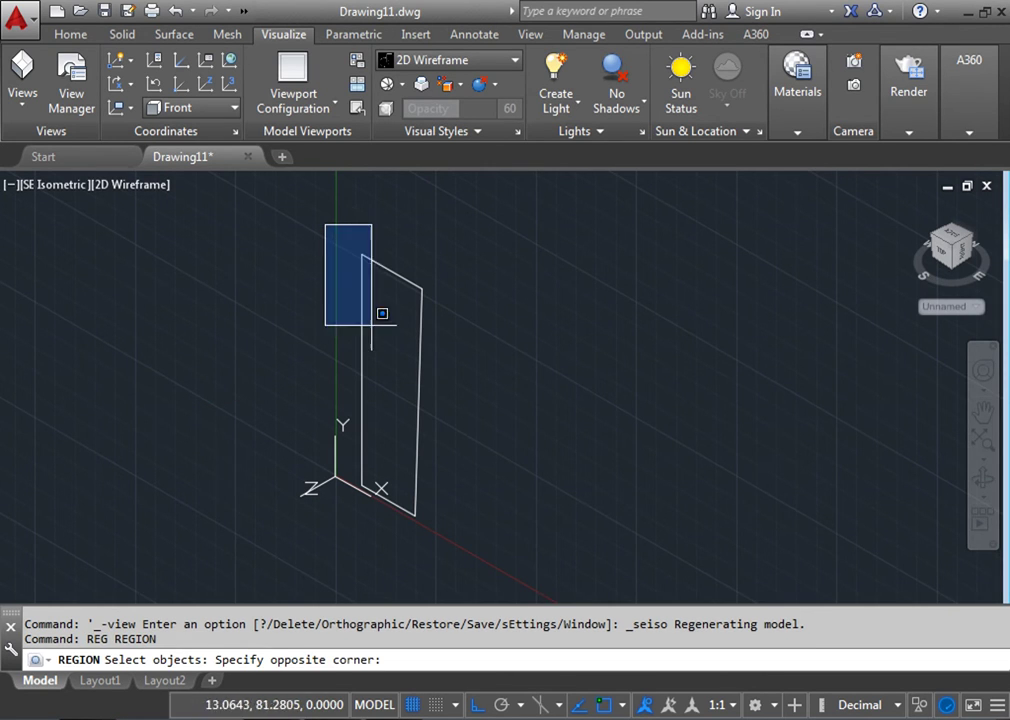
left_click(453, 543)
key("Return")
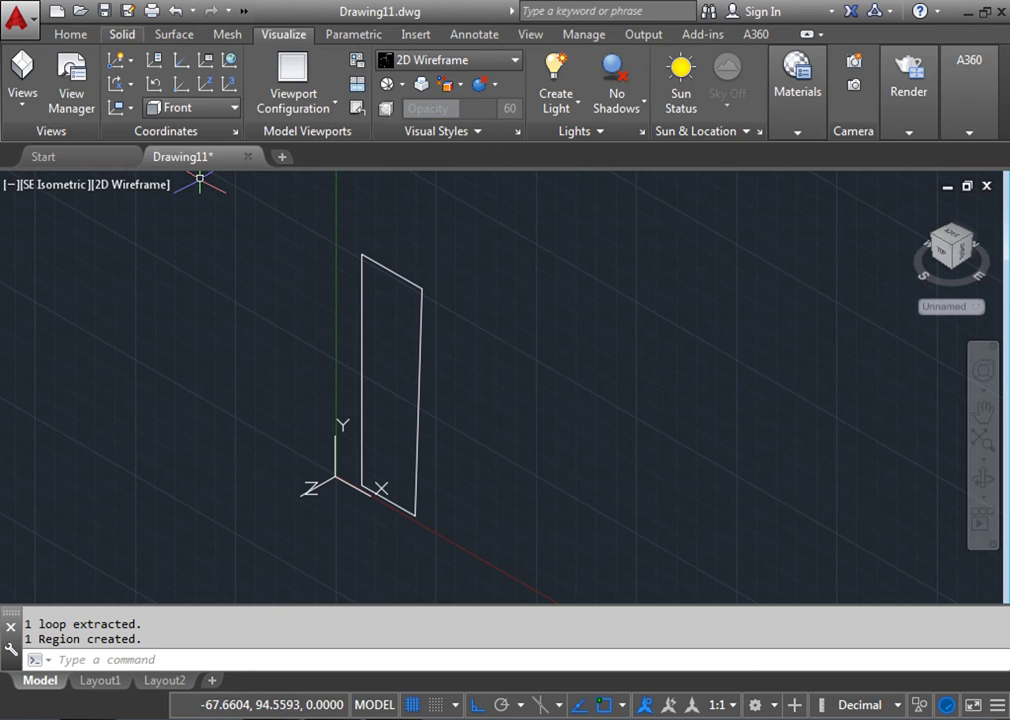
Step: Extrude the cotter region 8 units thick
left_click(122, 34)
left_click(268, 60)
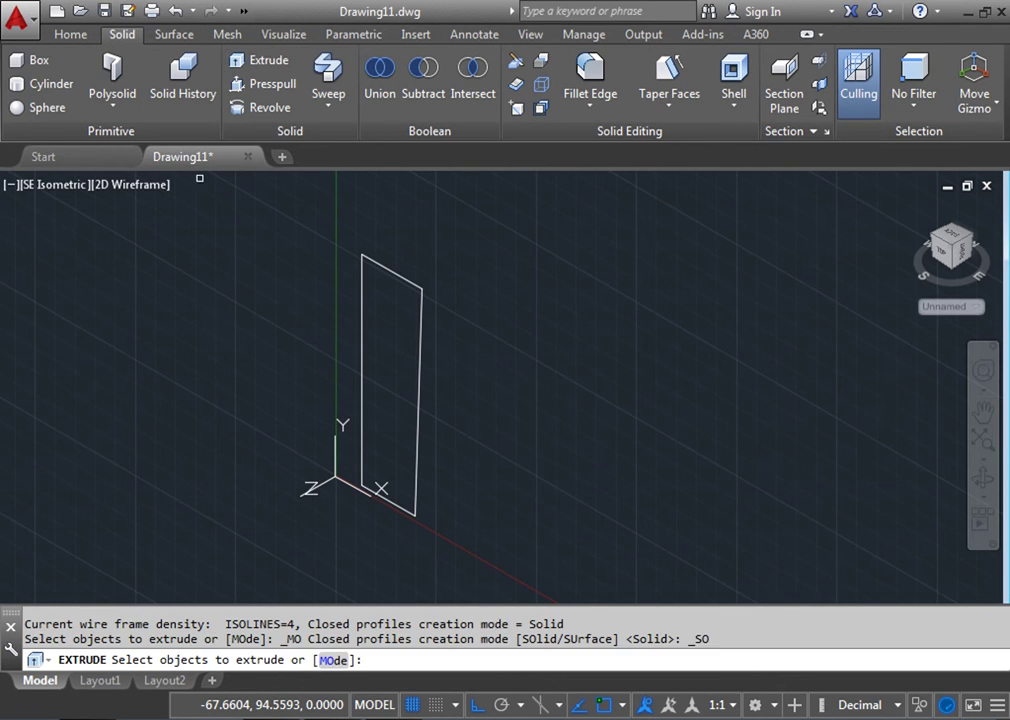
left_click(364, 265)
key("Return")
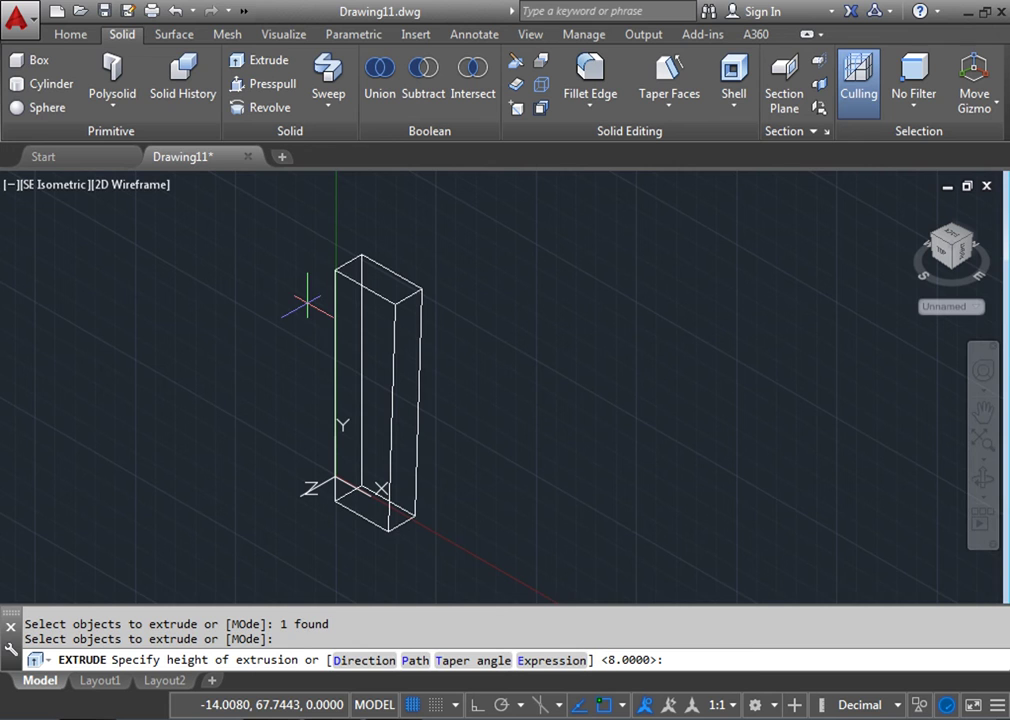
type("8")
key("Return")
key("Escape")
key("Escape")
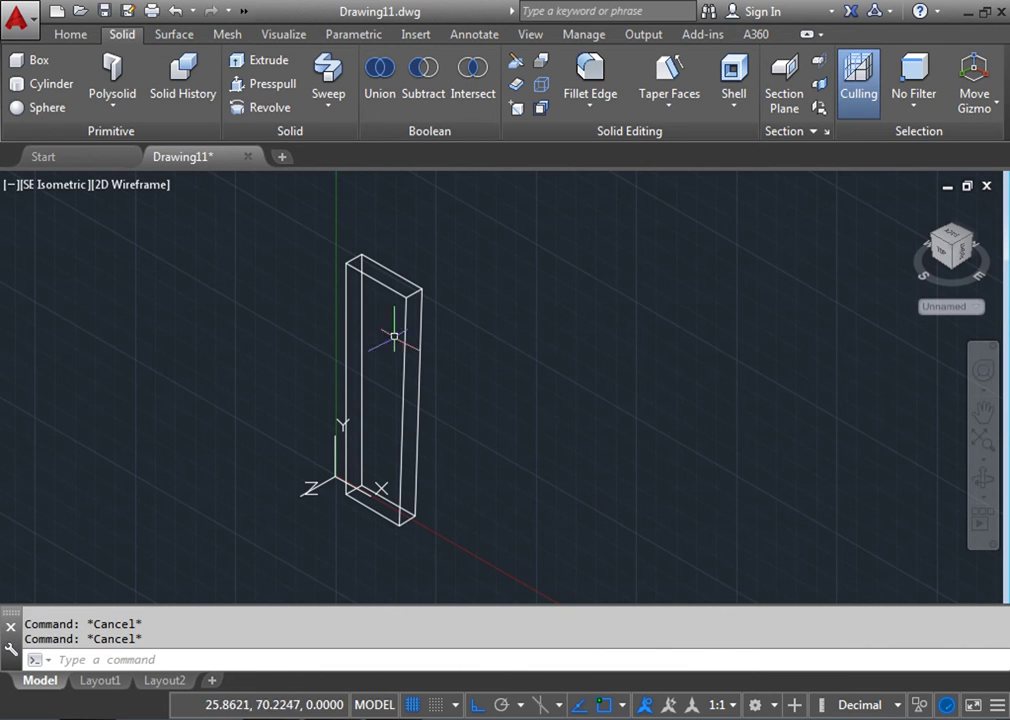
Step: Measure the top edge with DIST to confirm 30, then show it Shaded
type("di")
key("Return")
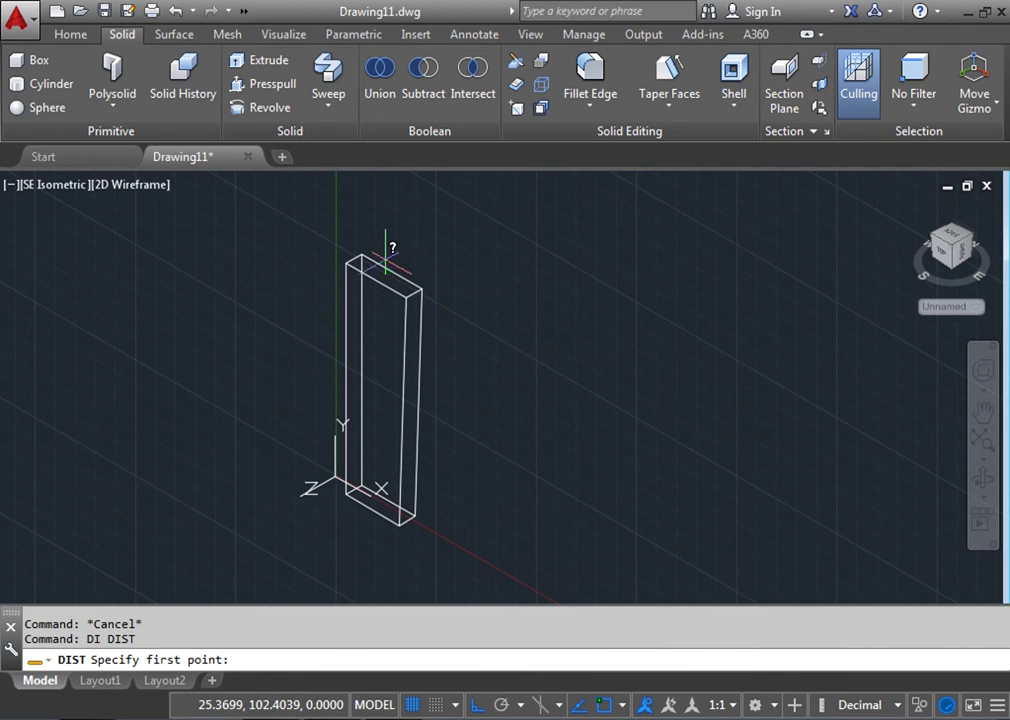
left_click(361, 252)
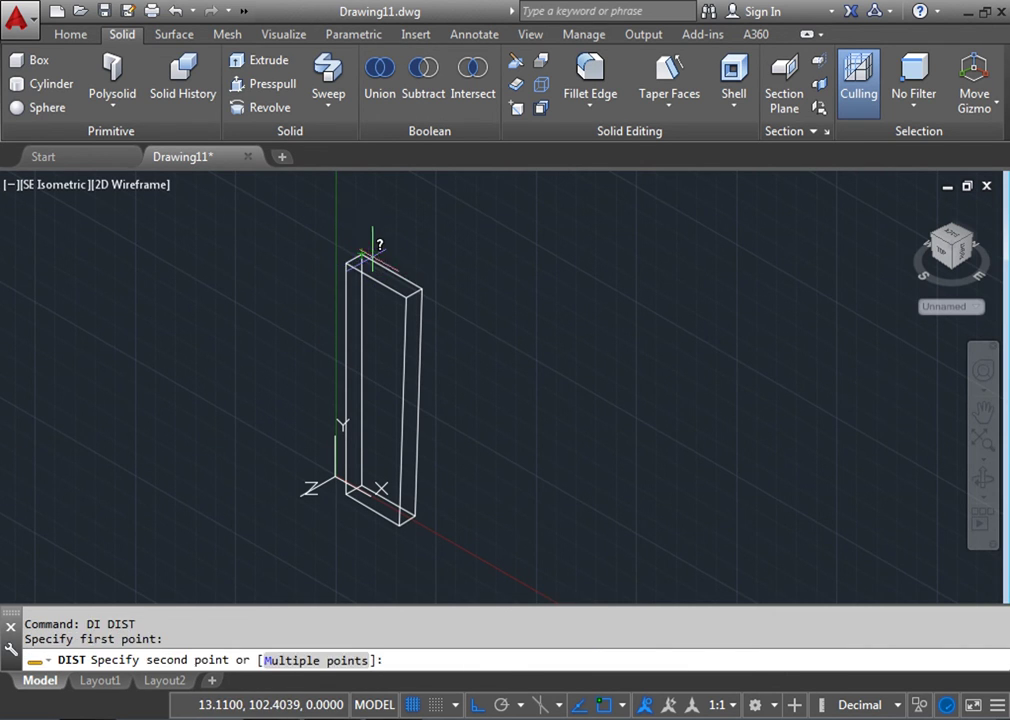
left_click(424, 285)
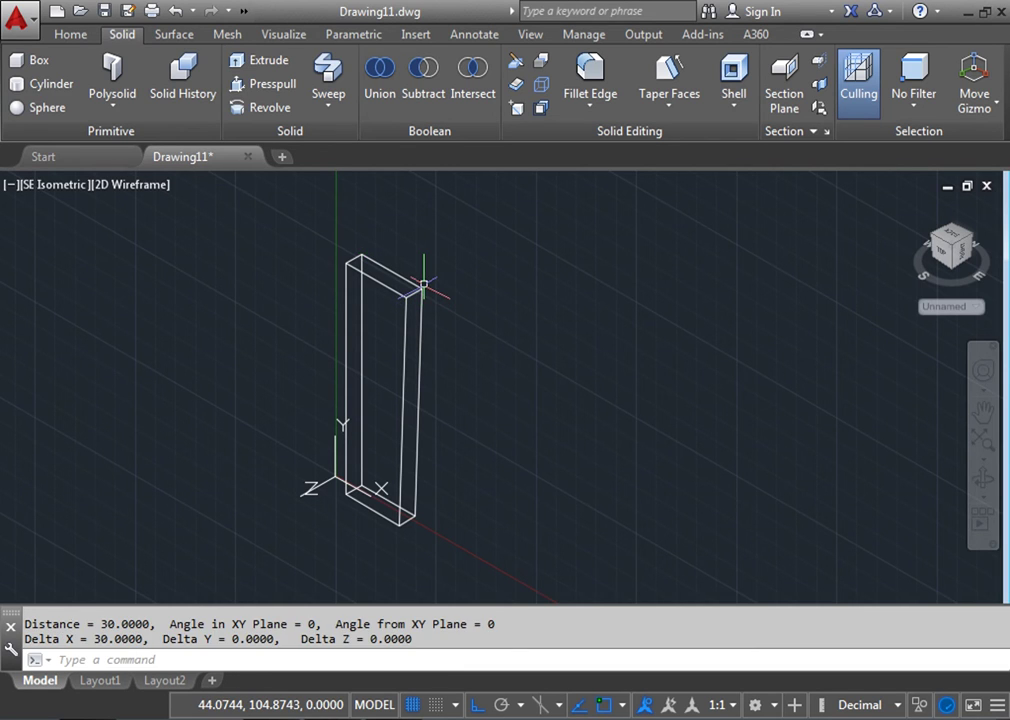
key("Escape")
key("Escape")
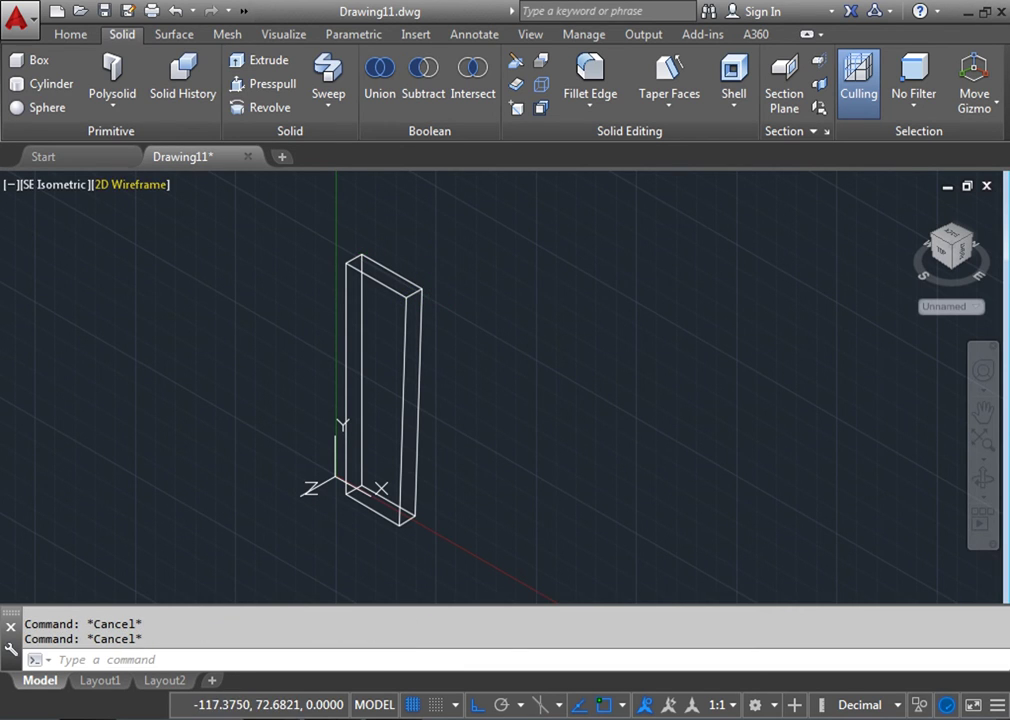
left_click(132, 184)
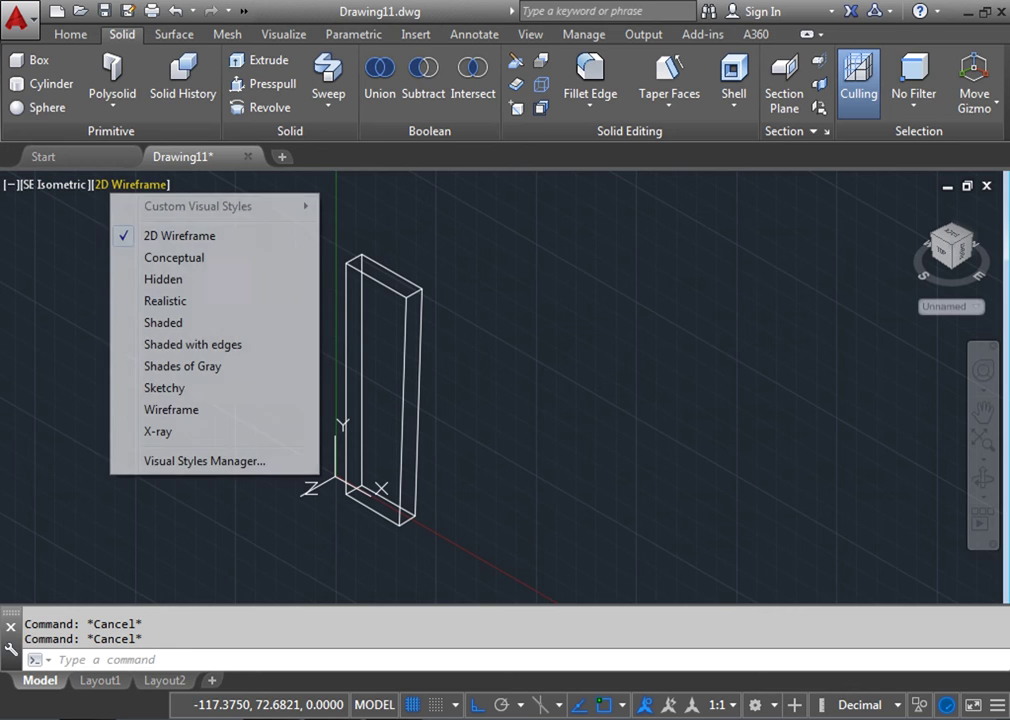
left_click(163, 322)
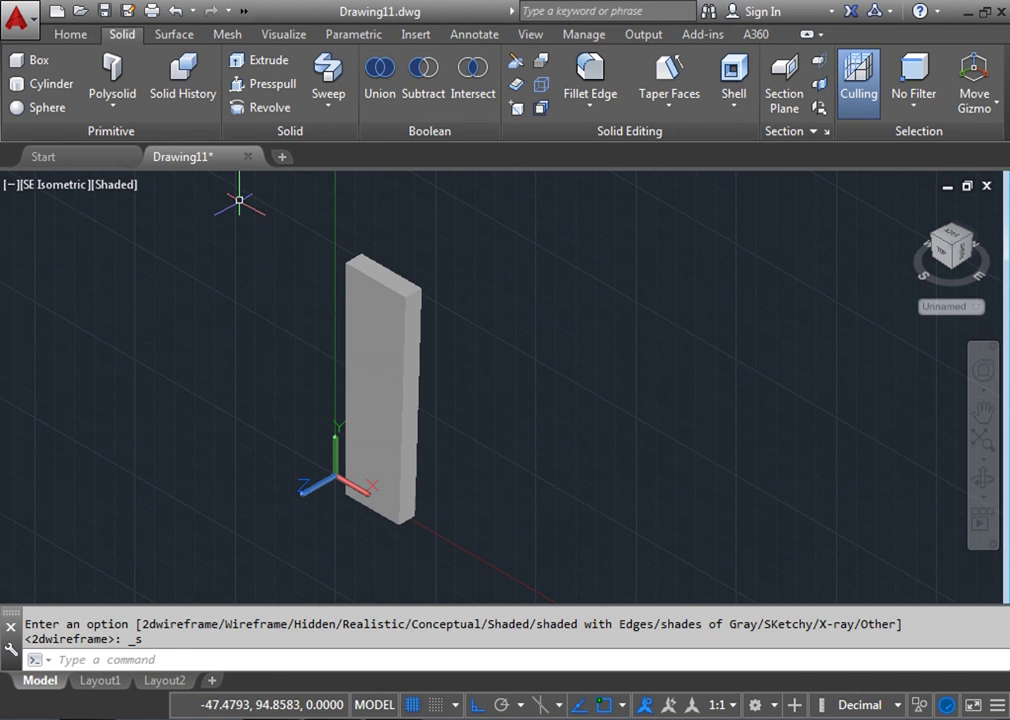
Step: Apply a wood panel material to the cotter from the Materials Browser
left_click(284, 34)
left_click(797, 95)
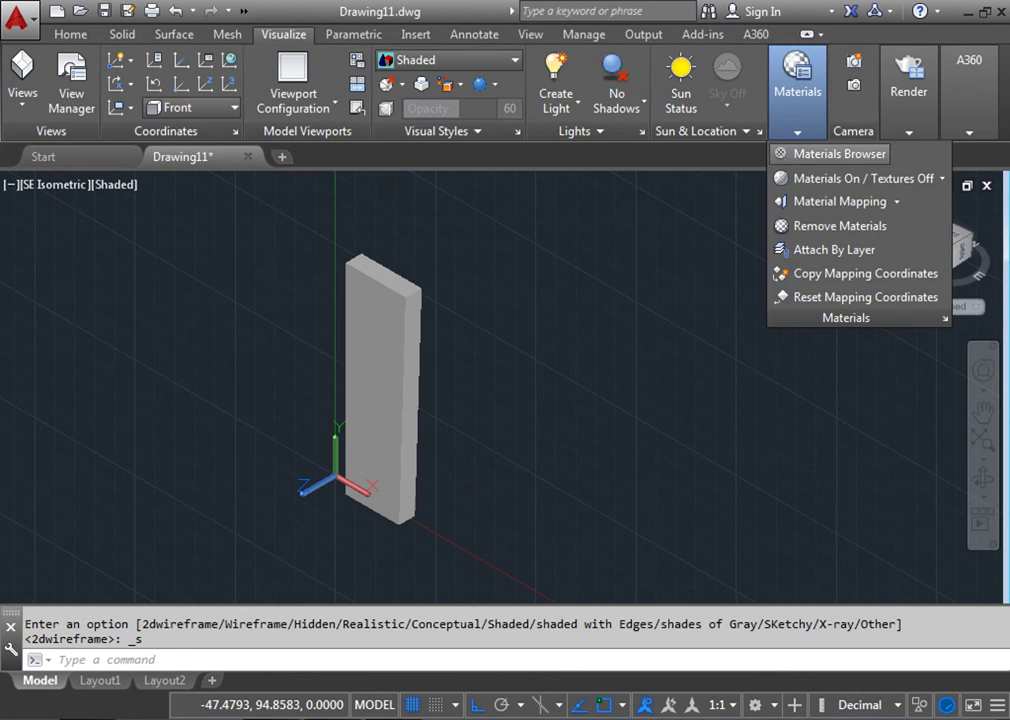
left_click(820, 154)
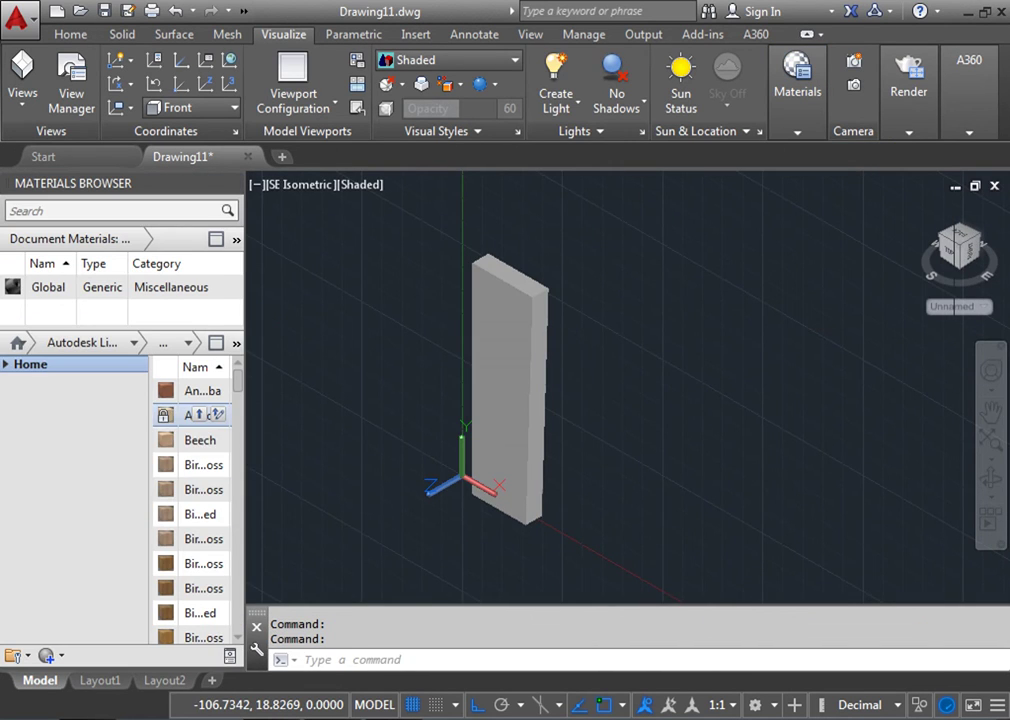
left_click_drag(190, 415, 510, 390)
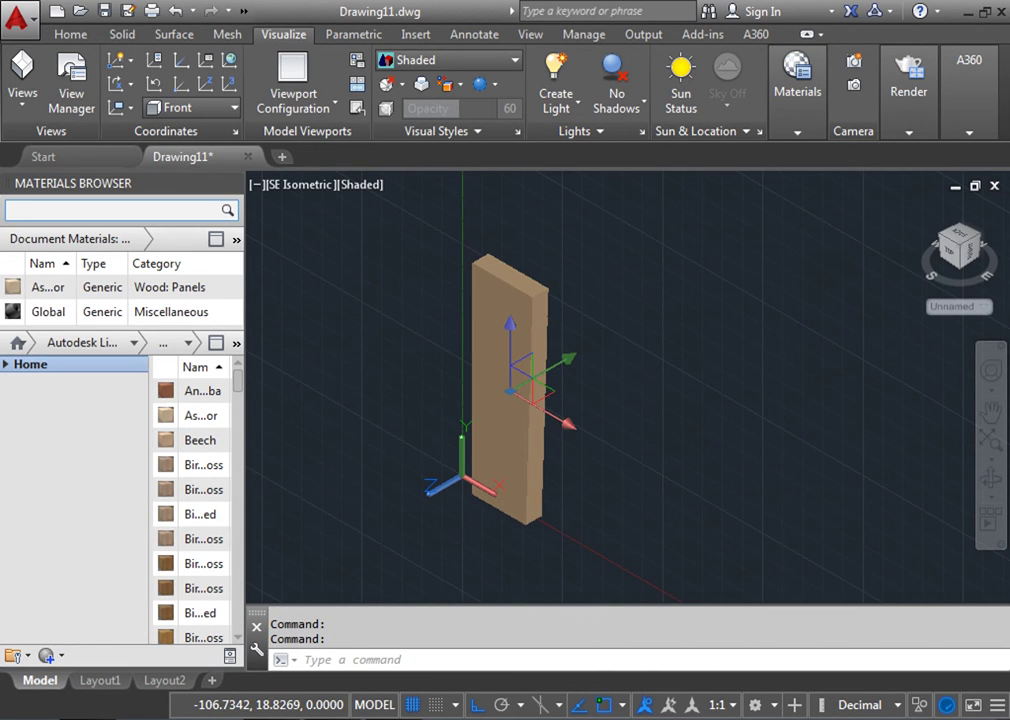
Step: Save the drawing as Cotter.dwg and close it
left_click(104, 10)
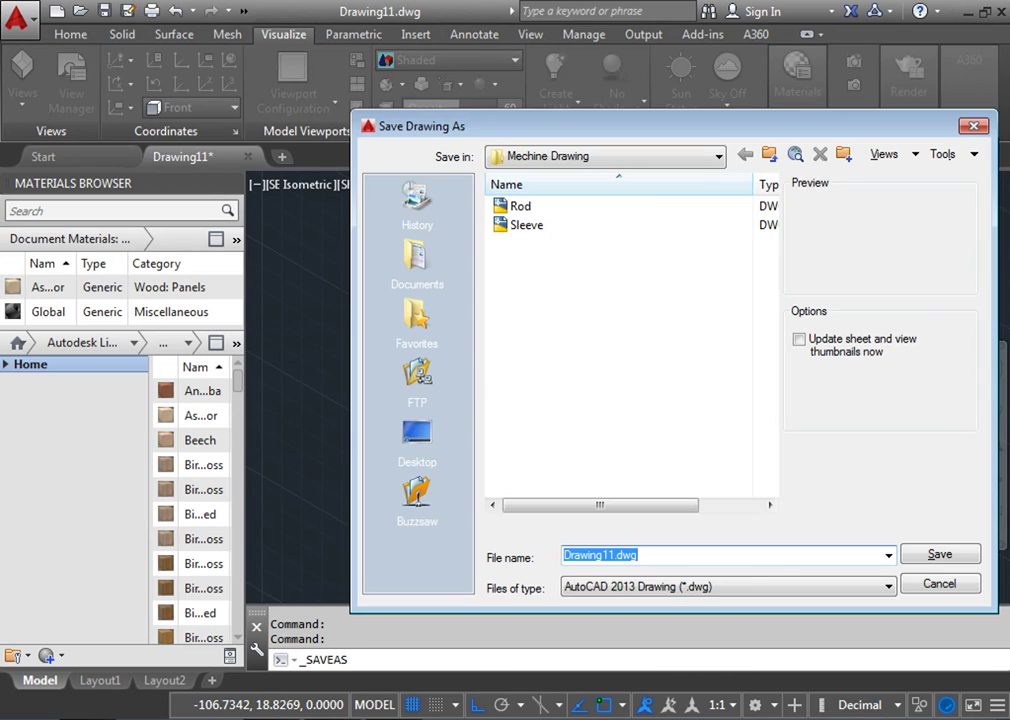
type("Cotter")
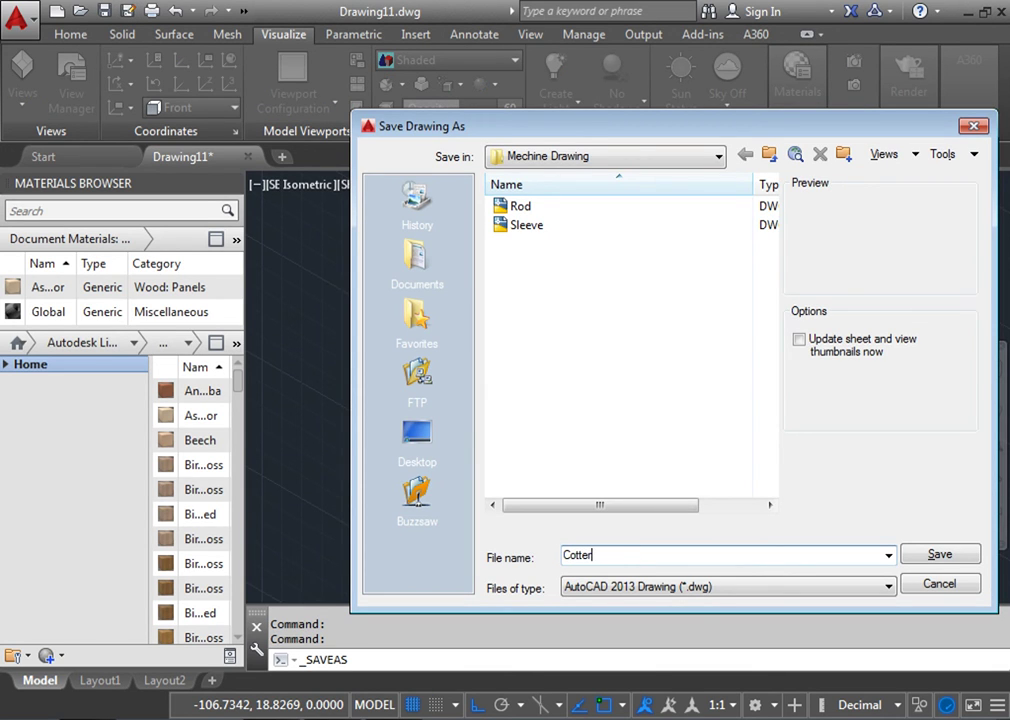
key("Return")
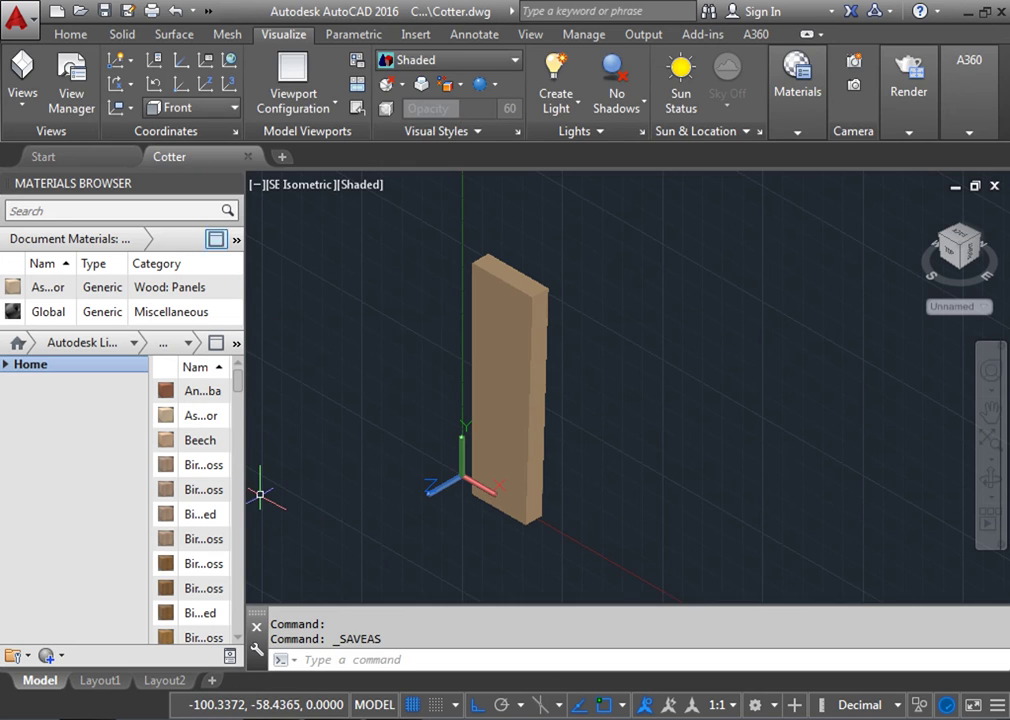
left_click(231, 183)
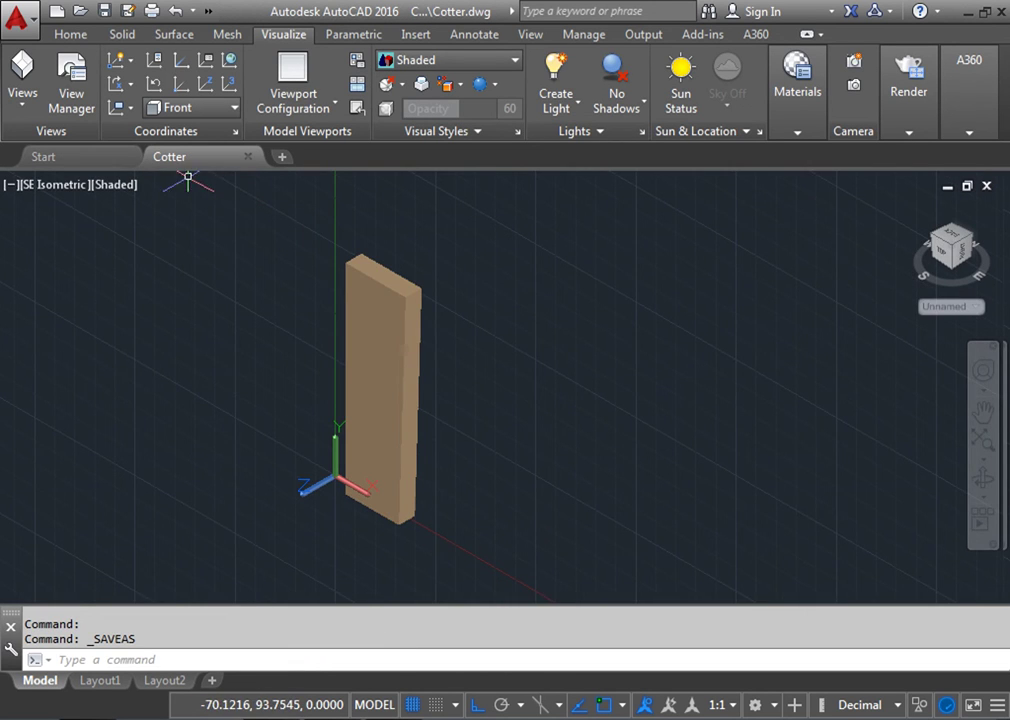
key("ctrl+F4")
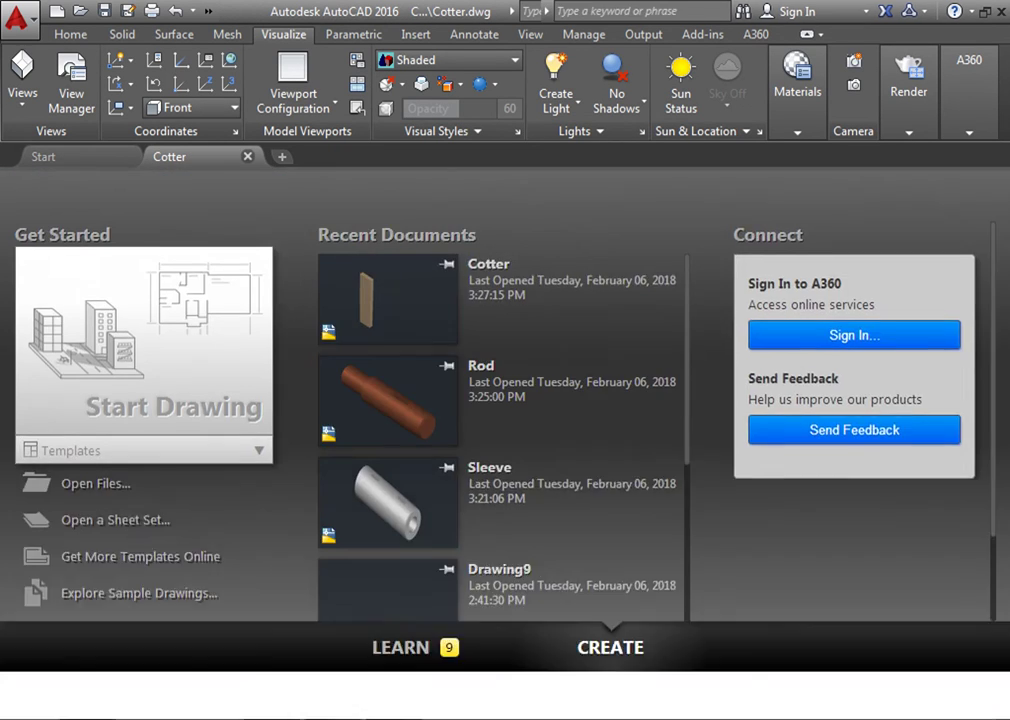
Step: Create a new acadiso drawing and set the view to SE Isometric
key("ctrl+n")
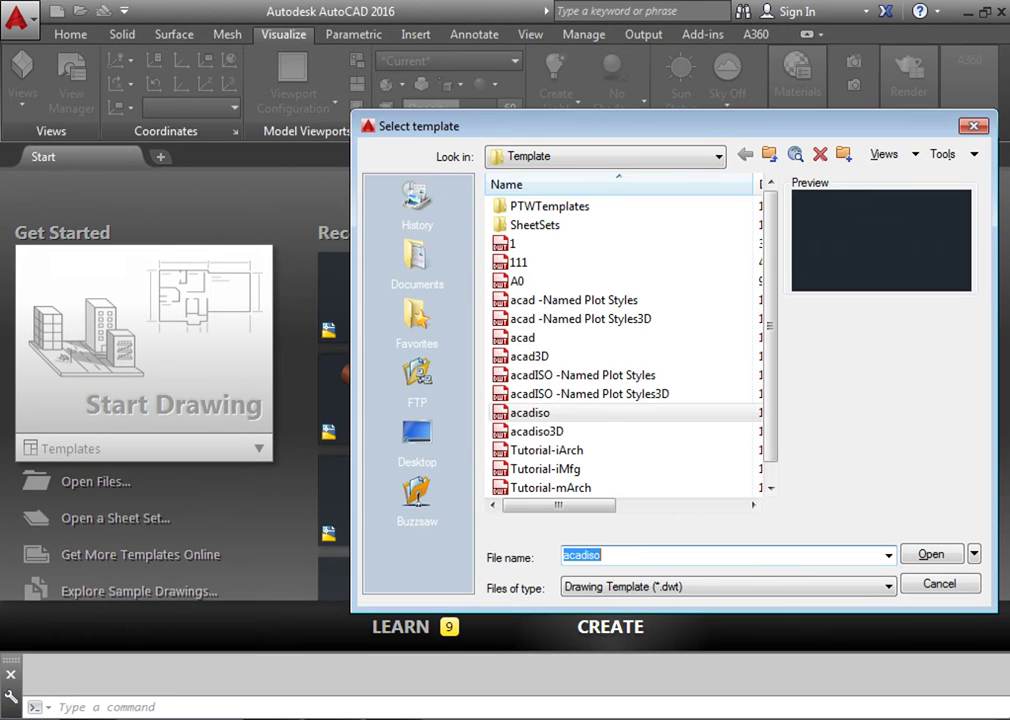
key("Return")
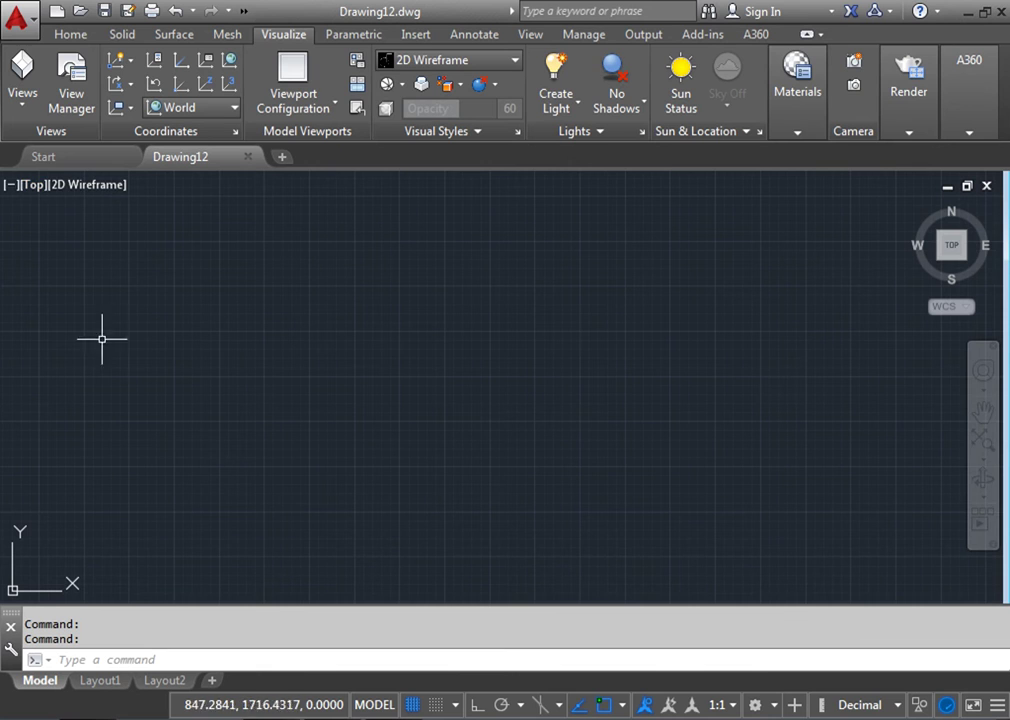
left_click(33, 184)
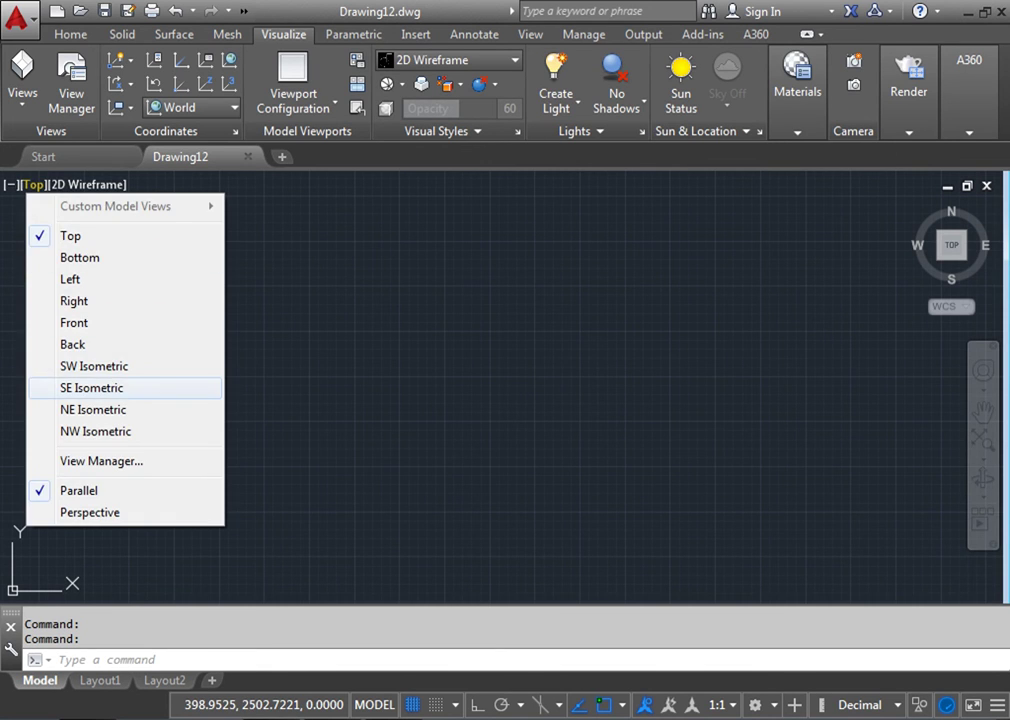
left_click(75, 386)
Step: Attach Sleeve.dwg as an external reference at the origin via XREF
type("xre")
key("Return")
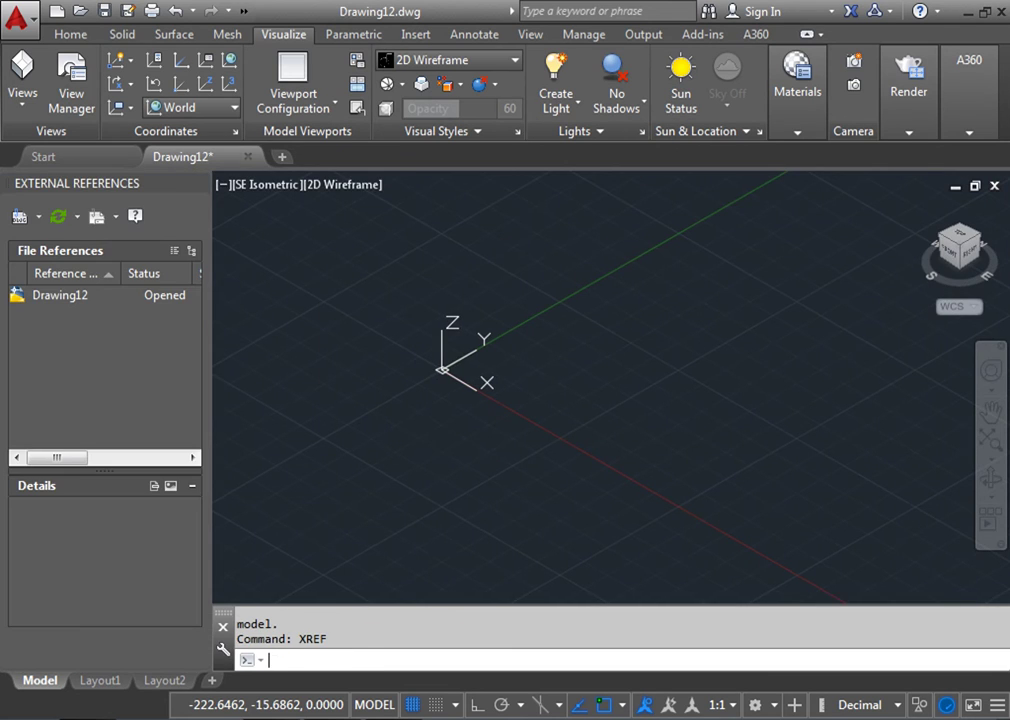
left_click(20, 216)
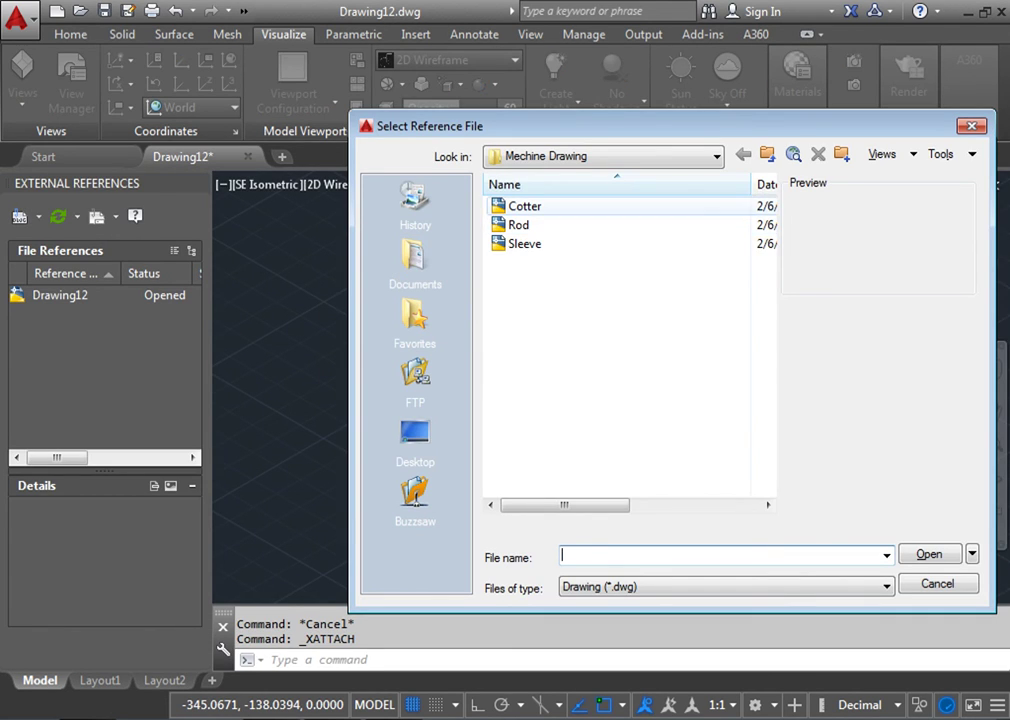
left_click(524, 243)
left_click(929, 554)
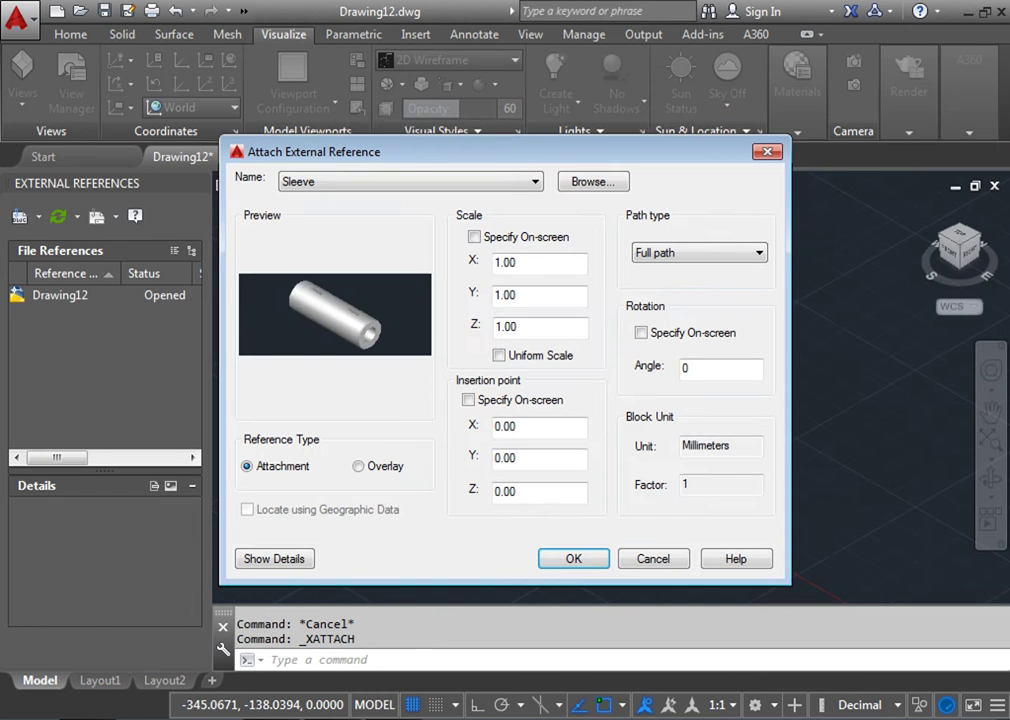
left_click(573, 558)
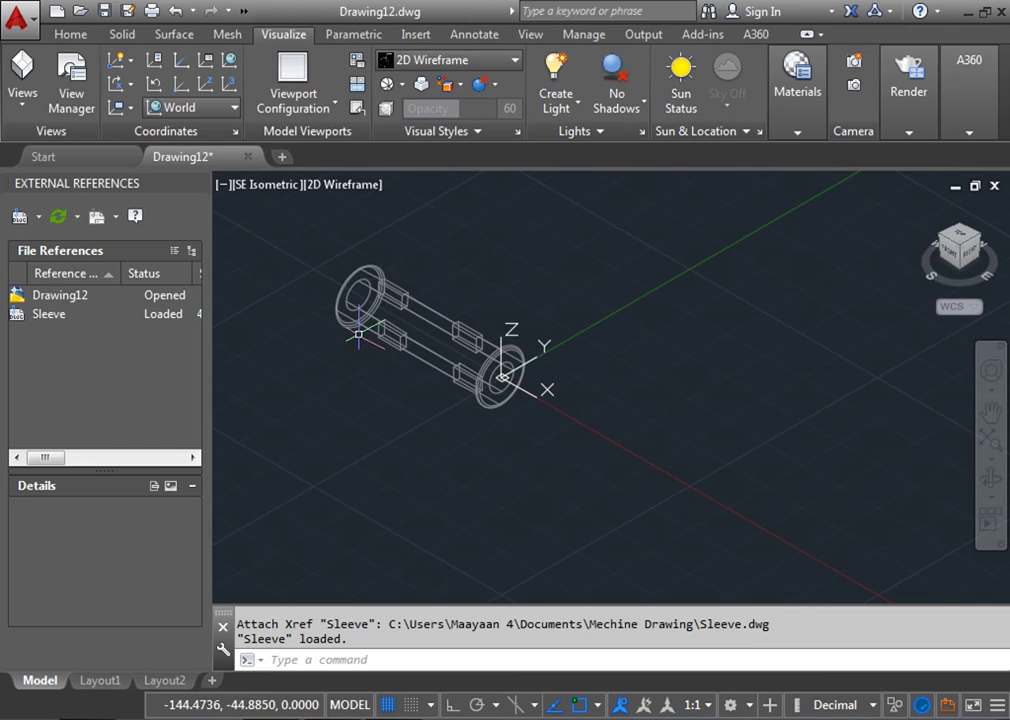
scroll(328, 325, "up", 5)
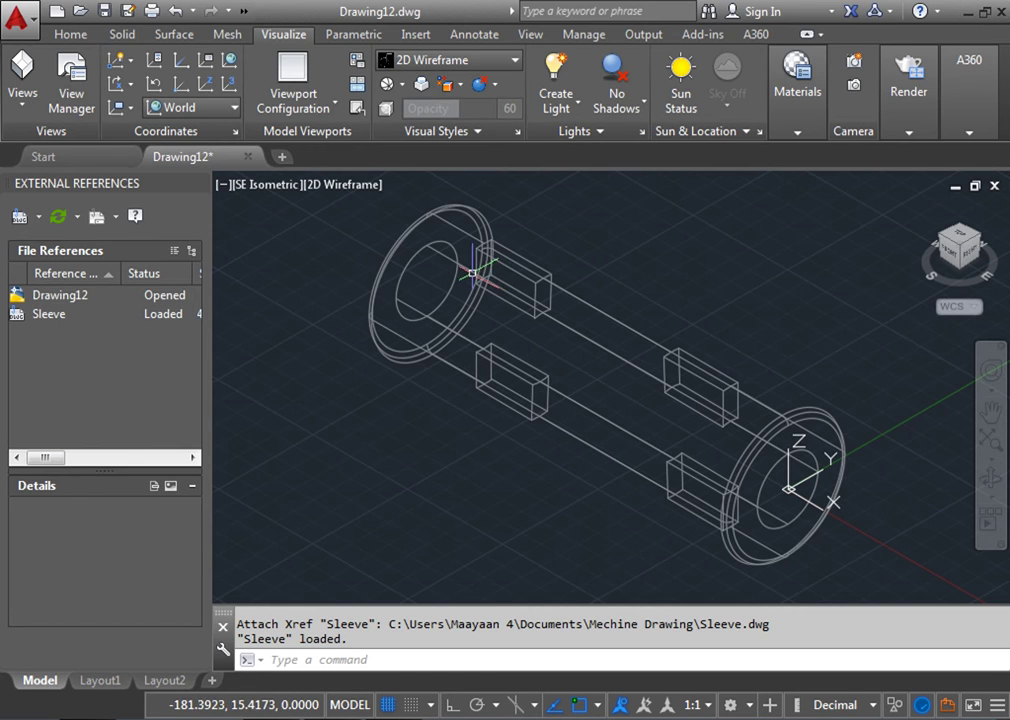
Step: Draw a line from the end circle's centre to the origin, then delete it
type("l")
key("Return")
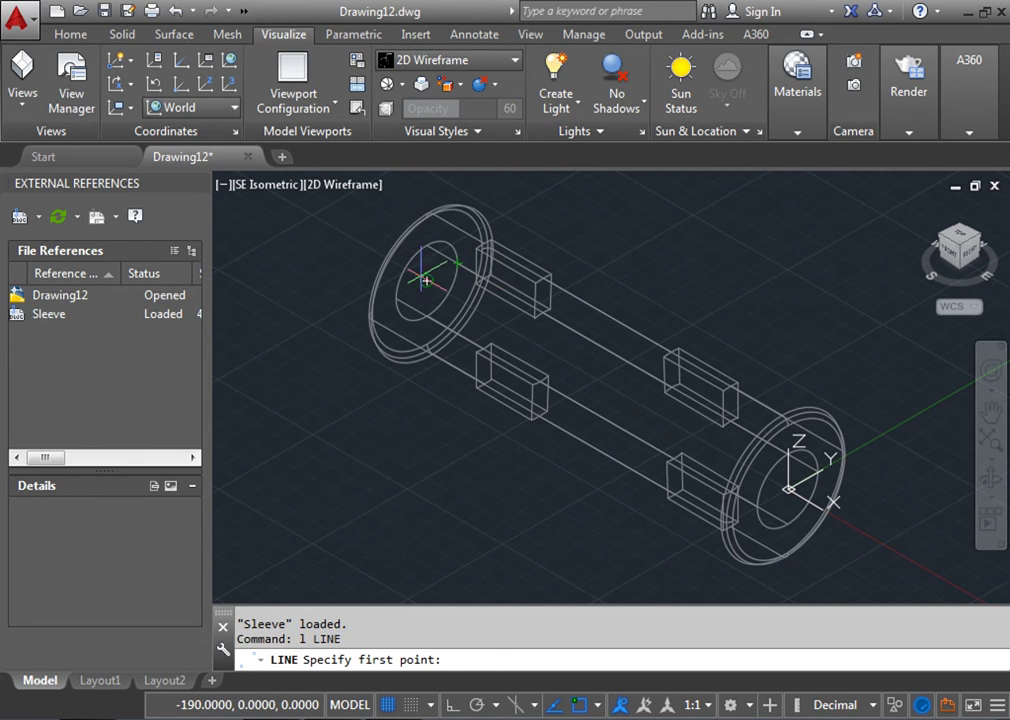
left_click(429, 283)
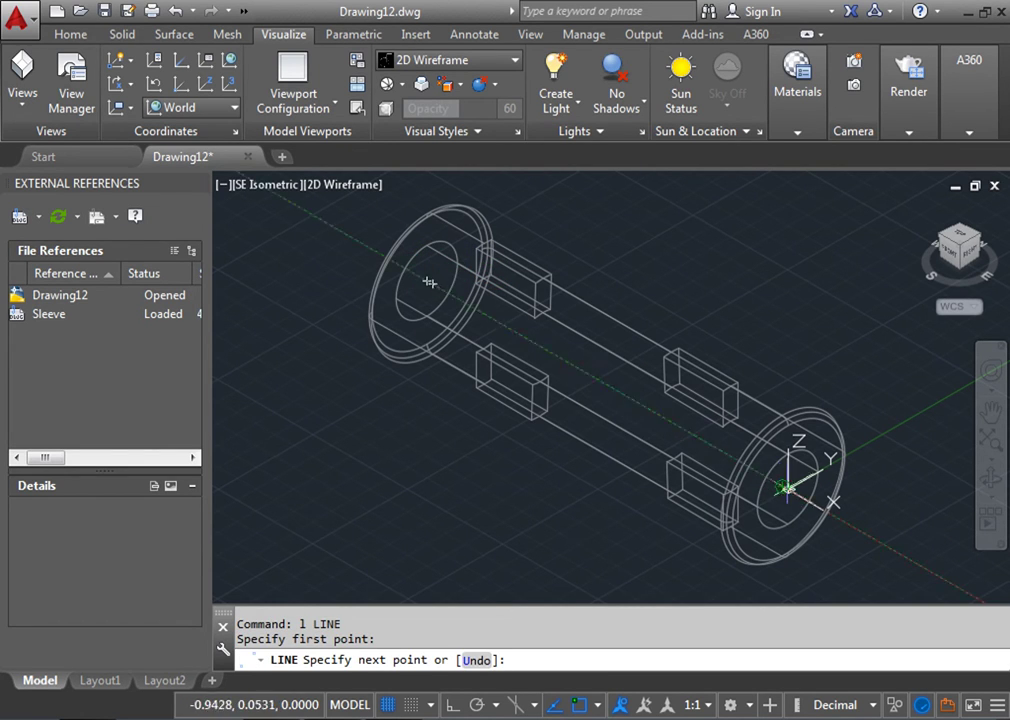
left_click(787, 488)
key("Escape")
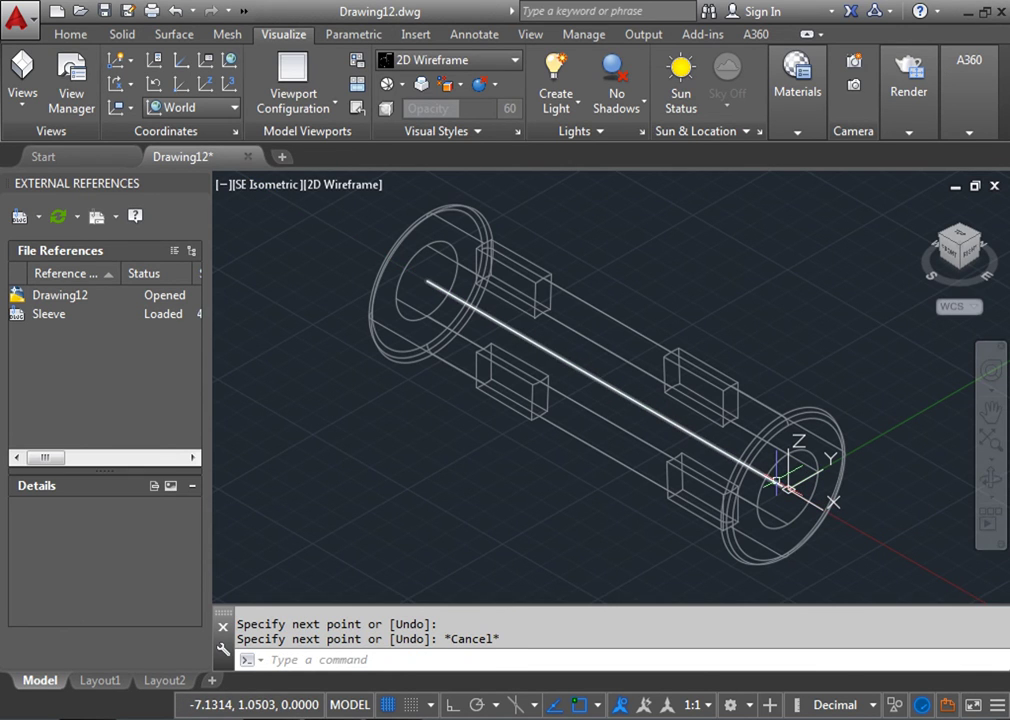
left_click(777, 481)
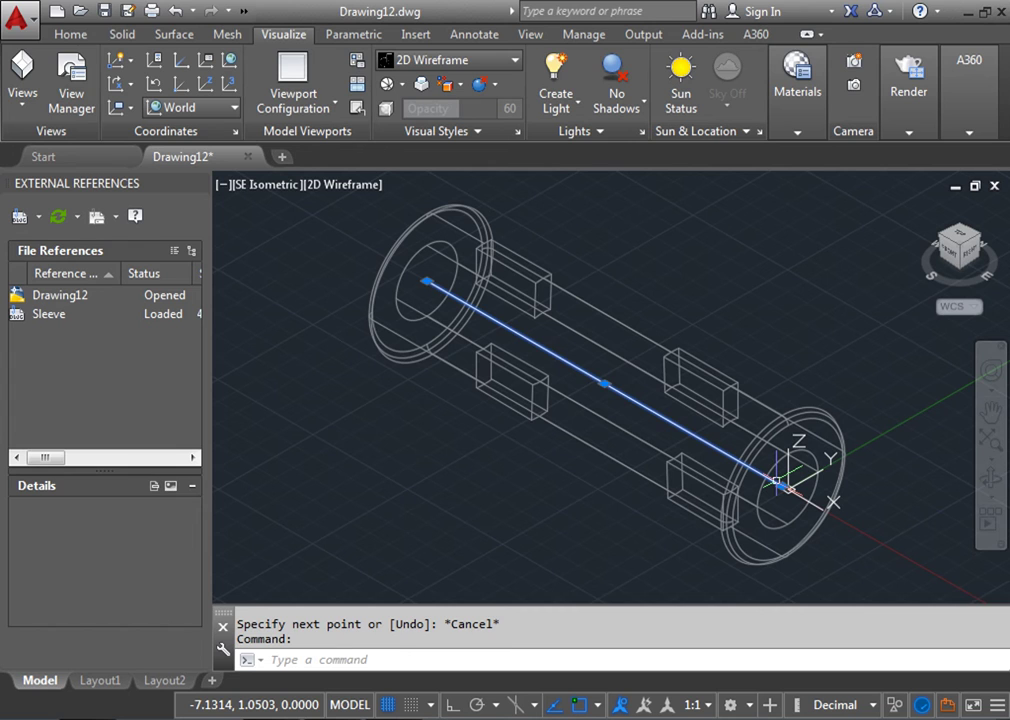
key("Delete")
Step: Start a new line at the end circle's centre, cancelling the accidental origin pick
type("l")
key("Return")
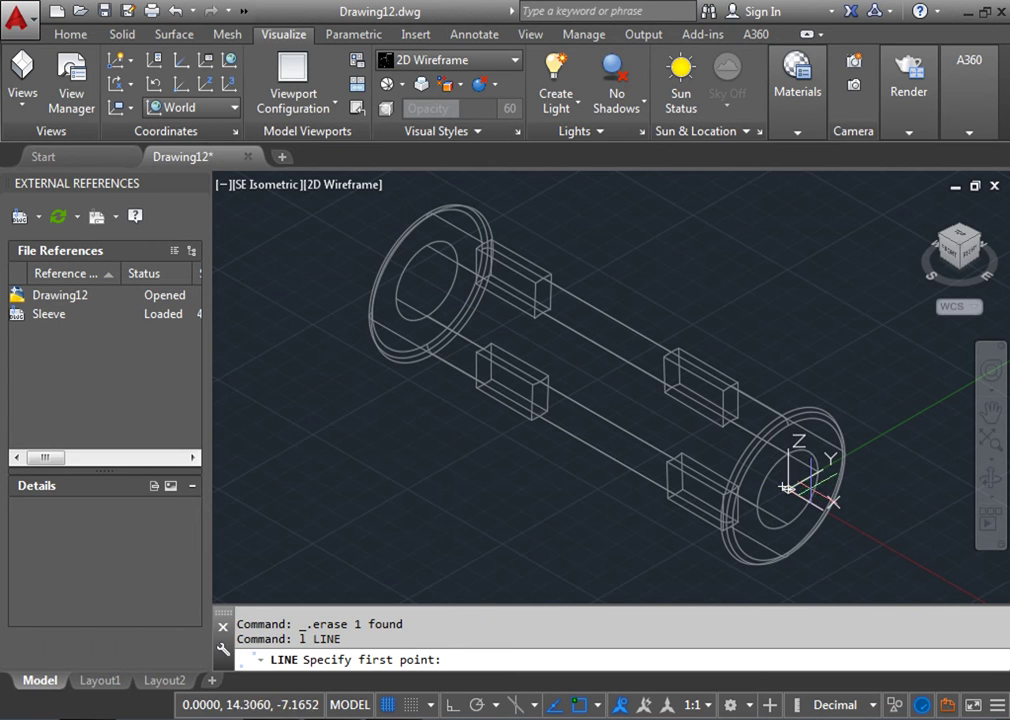
left_click(431, 282)
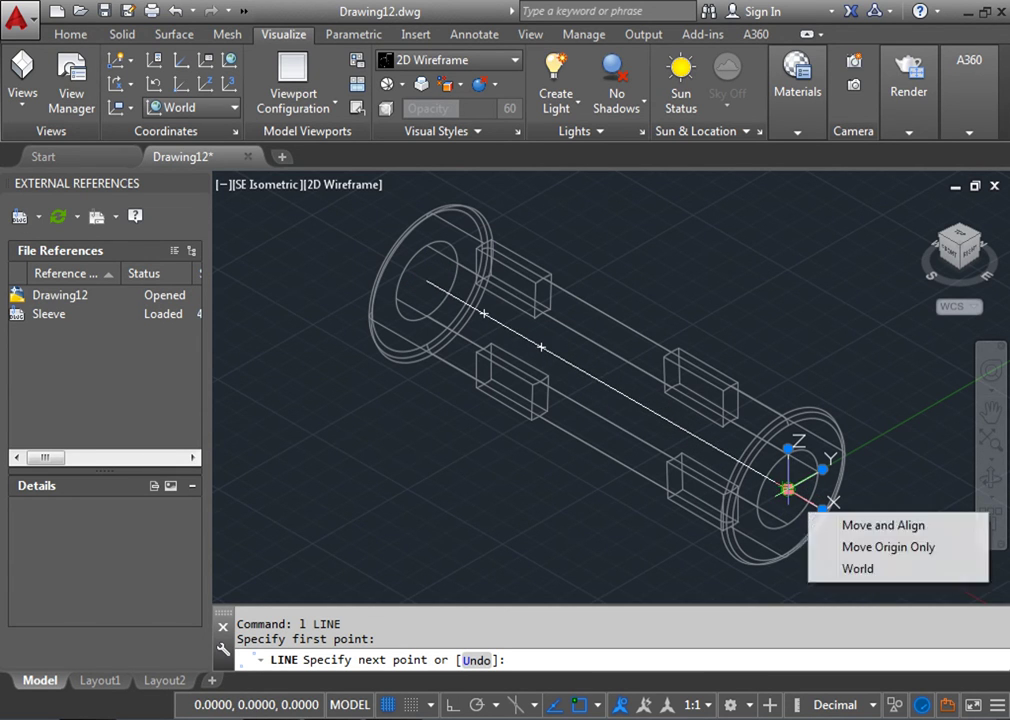
left_click(788, 488)
key("Escape")
scroll(800, 470, "down", 5)
scroll(790, 480, "up", 8)
scroll(780, 485, "up", 5)
Step: Draw the axis line from the origin to the far end circle, then open Attach DWG
key("Return")
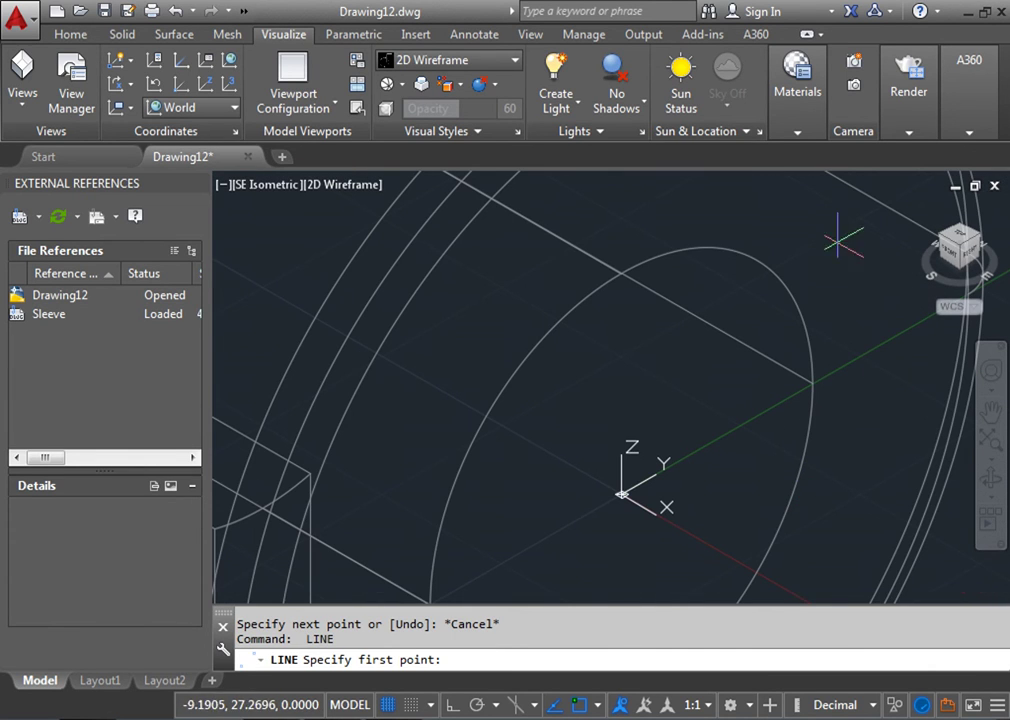
left_click(621, 494)
scroll(640, 490, "down", 2)
scroll(670, 490, "down", 2)
scroll(650, 475, "down", 2)
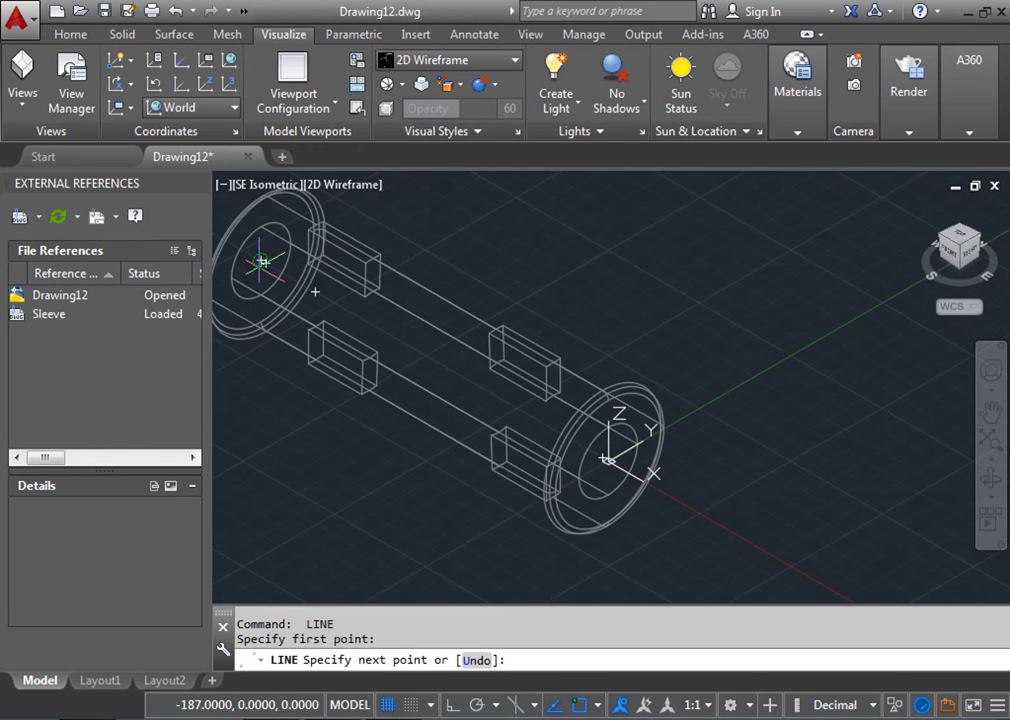
left_click(262, 260)
key("Escape")
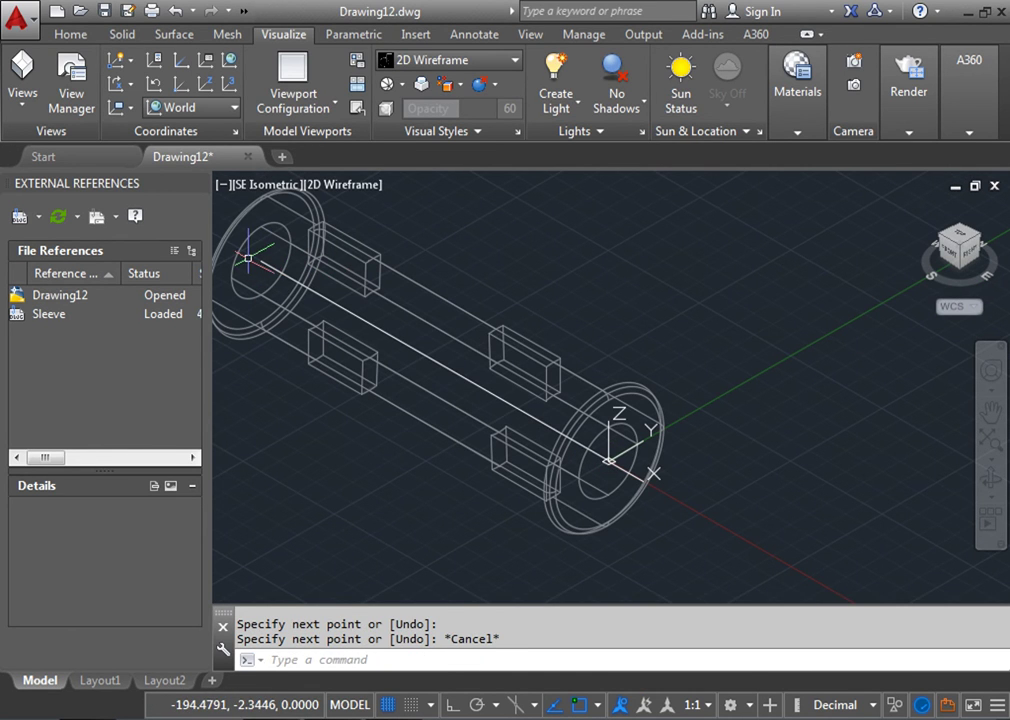
left_click(19, 216)
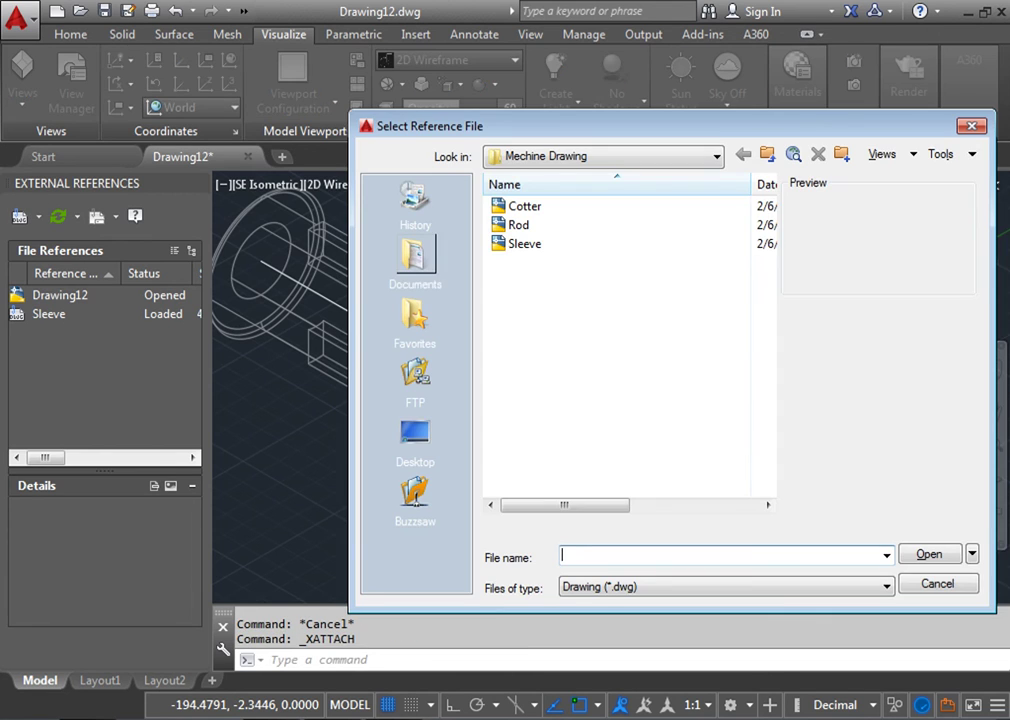
Step: Attach Rod.dwg as an external reference with the default settings
left_click(518, 224)
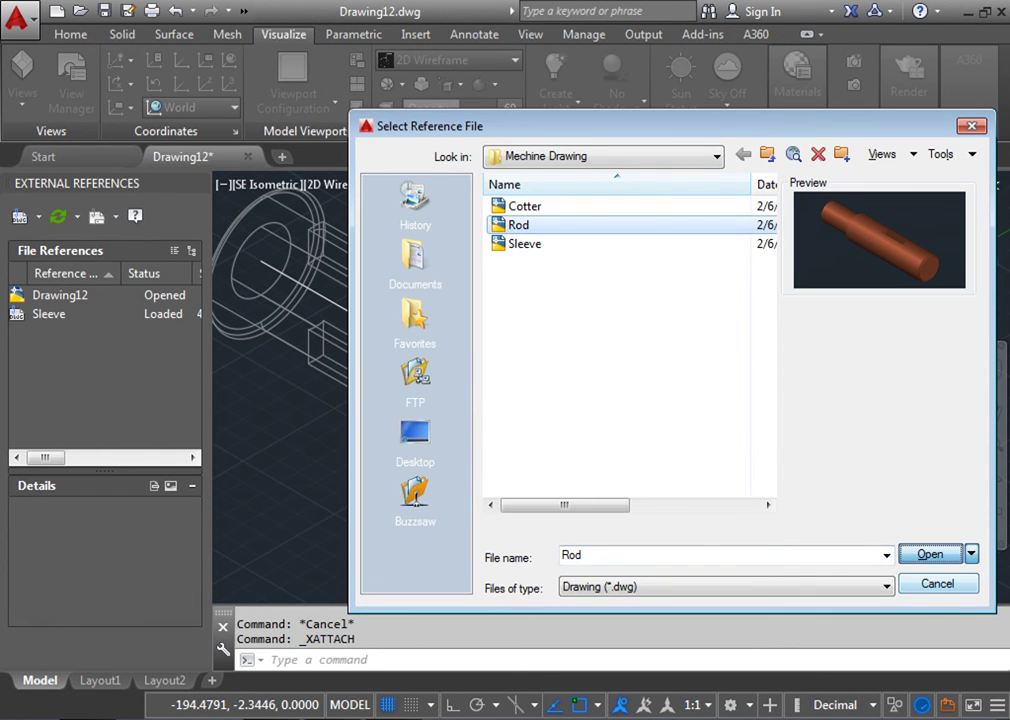
left_click(929, 554)
left_click(573, 558)
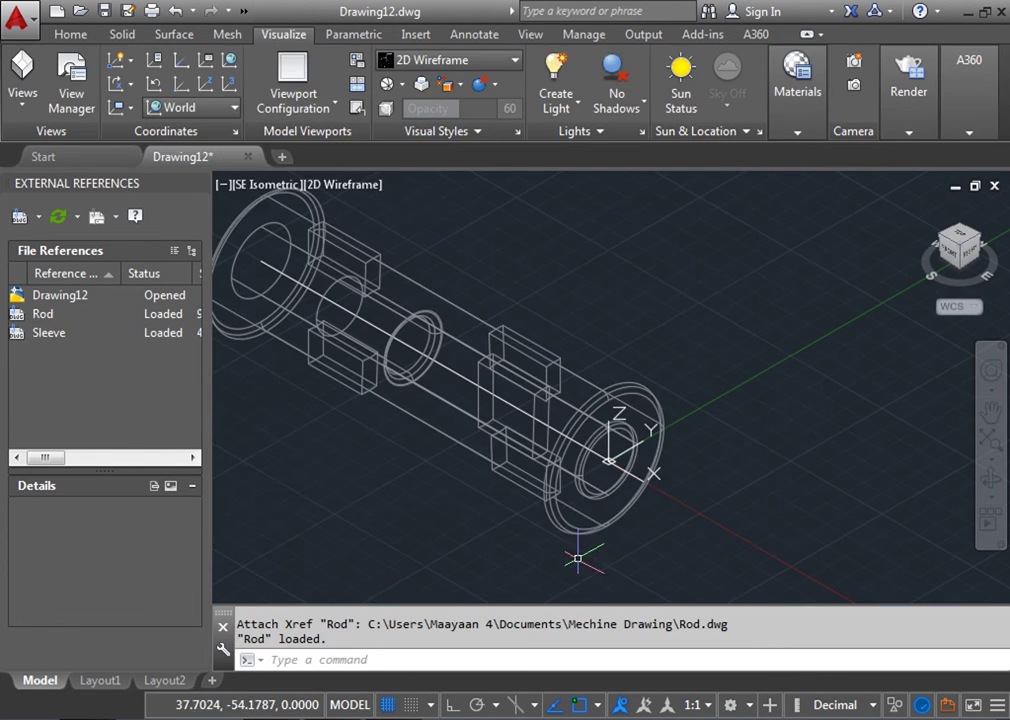
scroll(537, 452, "down", 5)
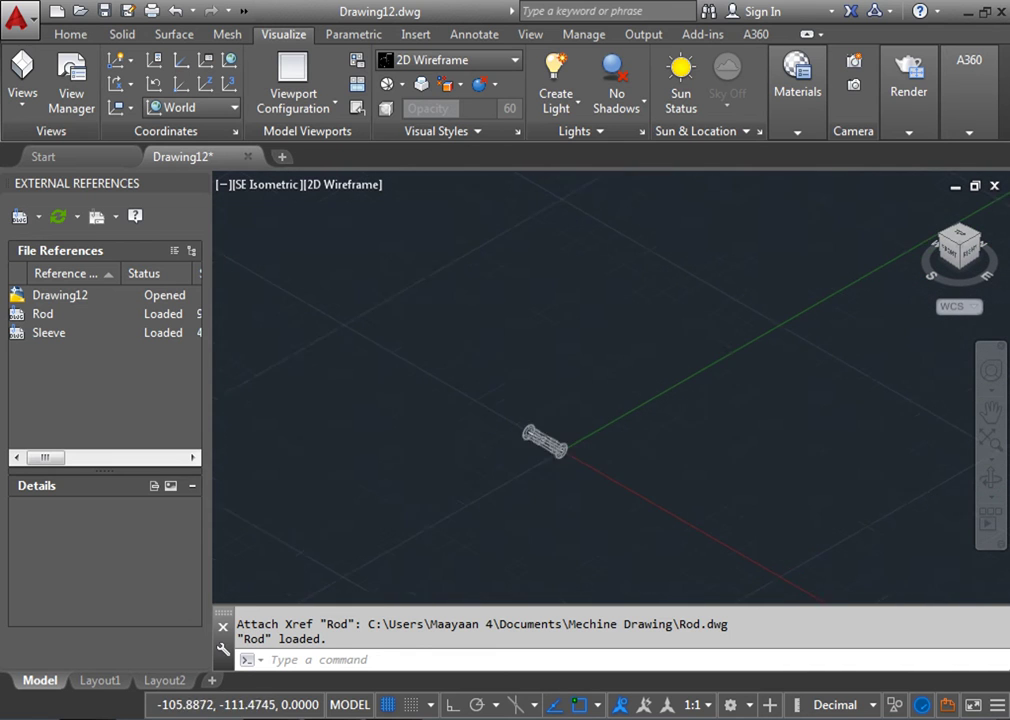
Step: Zoom All to fit the assembly, then review the Sleeve and Rod references and pick the rod
type("z")
key("Return")
type("a")
key("Return")
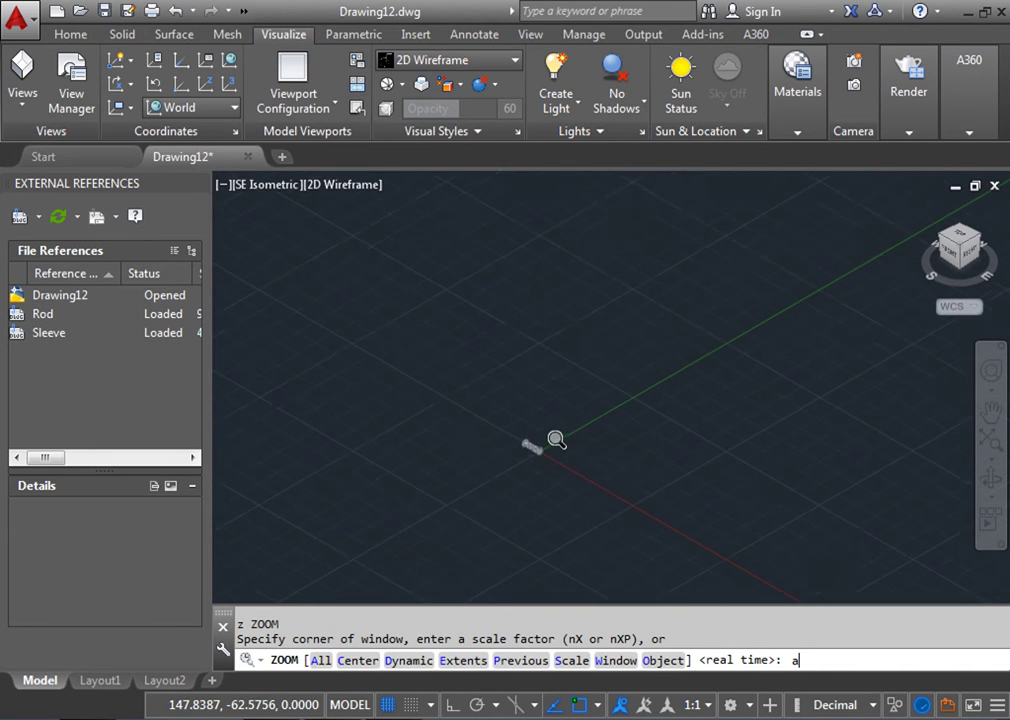
key("Return")
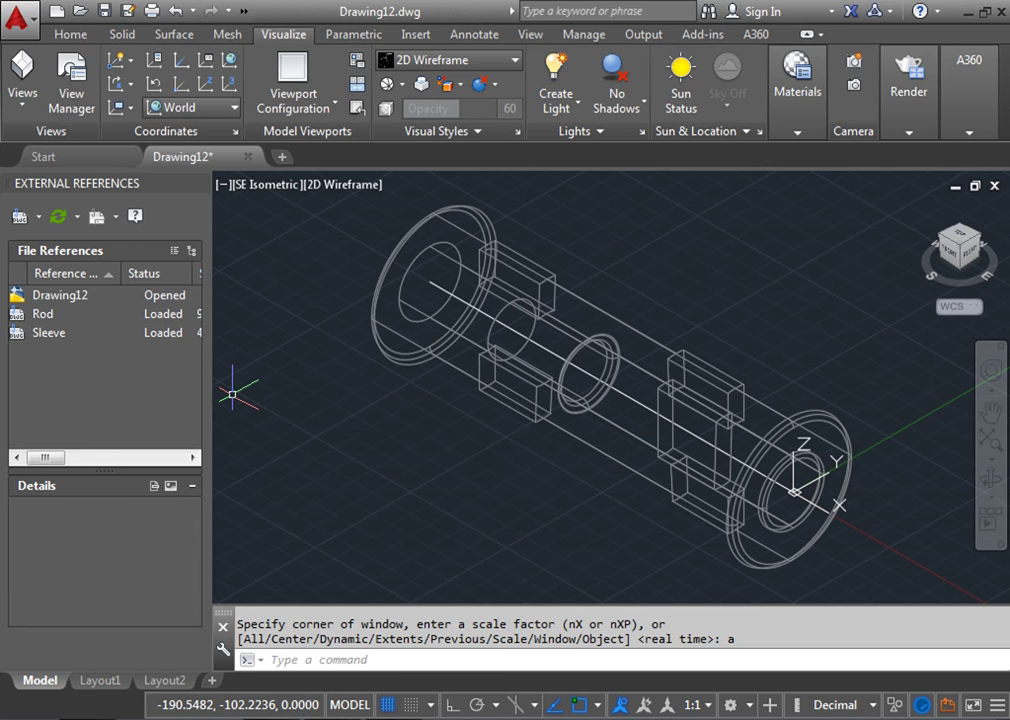
left_click(48, 332)
left_click(43, 313)
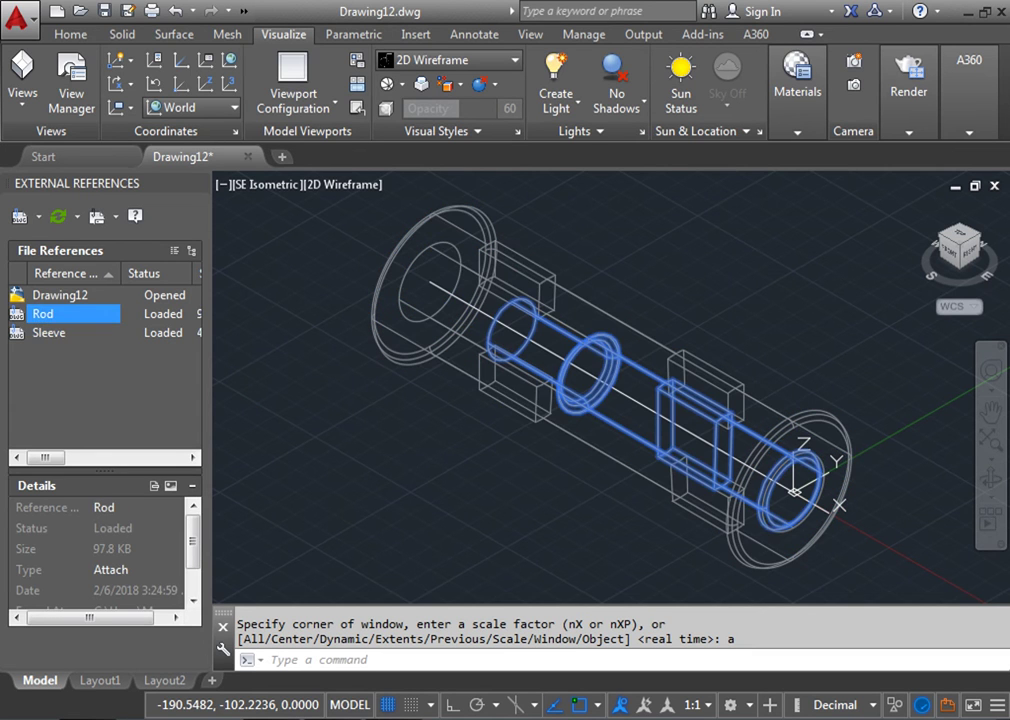
left_click(767, 490)
type("m")
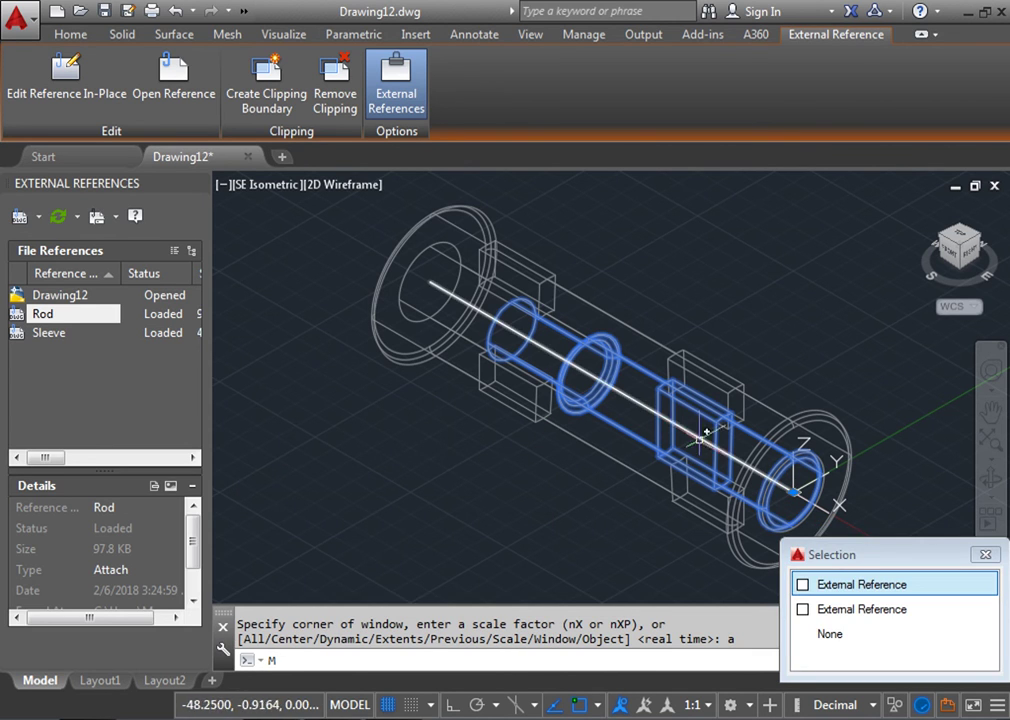
Step: Select the Rod xref among overlapping objects and begin moving it
left_click(578, 368)
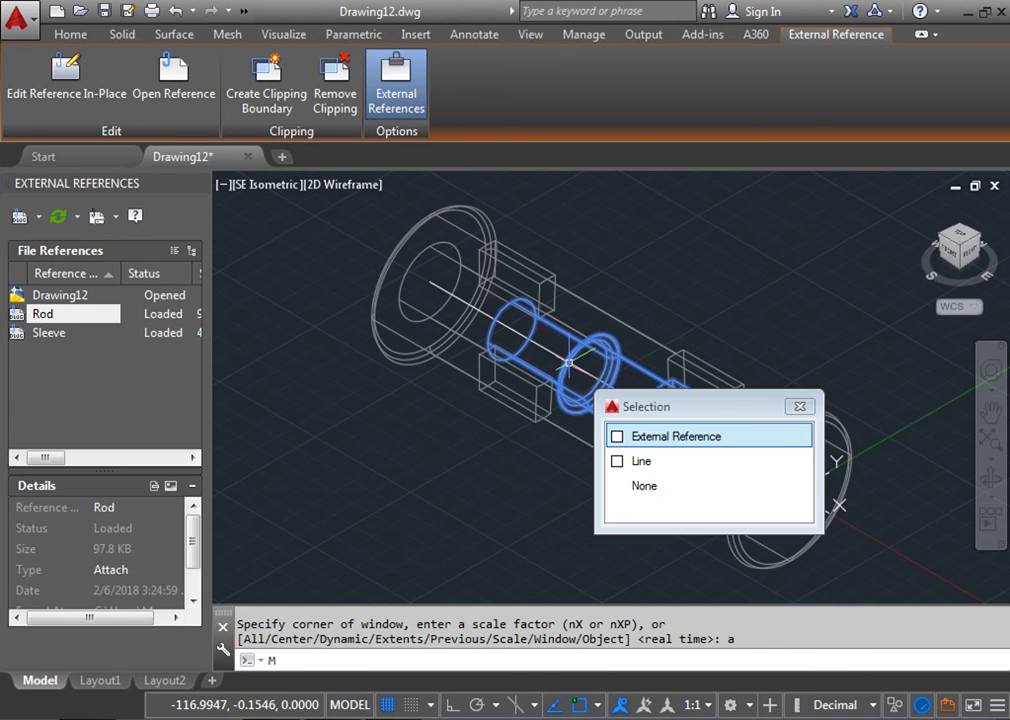
left_click(640, 436)
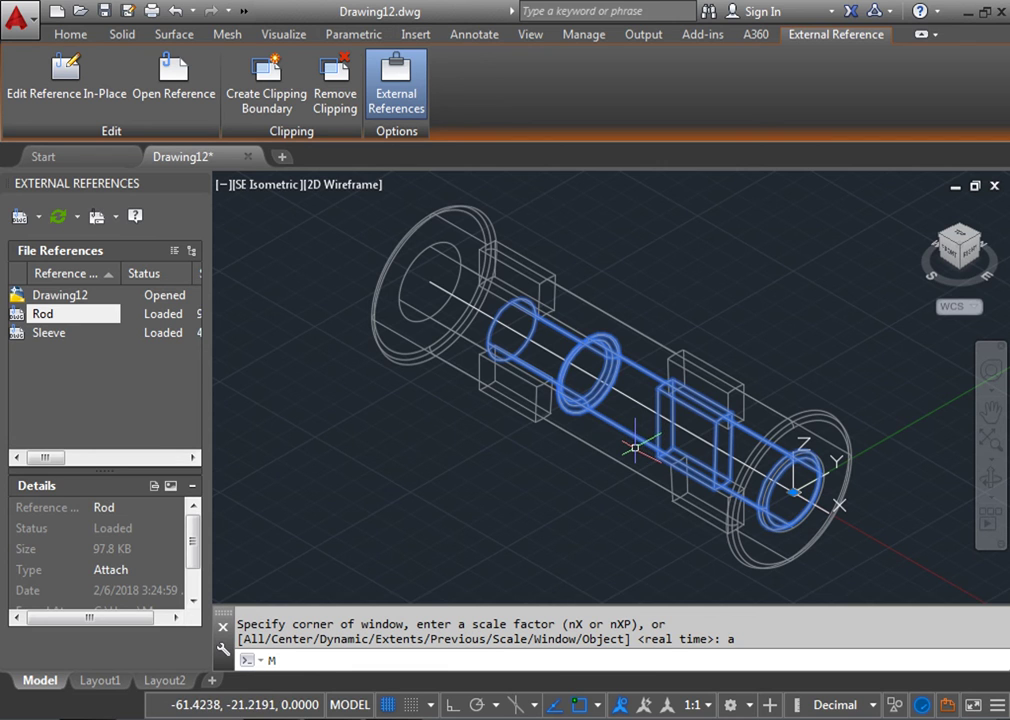
key("Return")
left_click(630, 446)
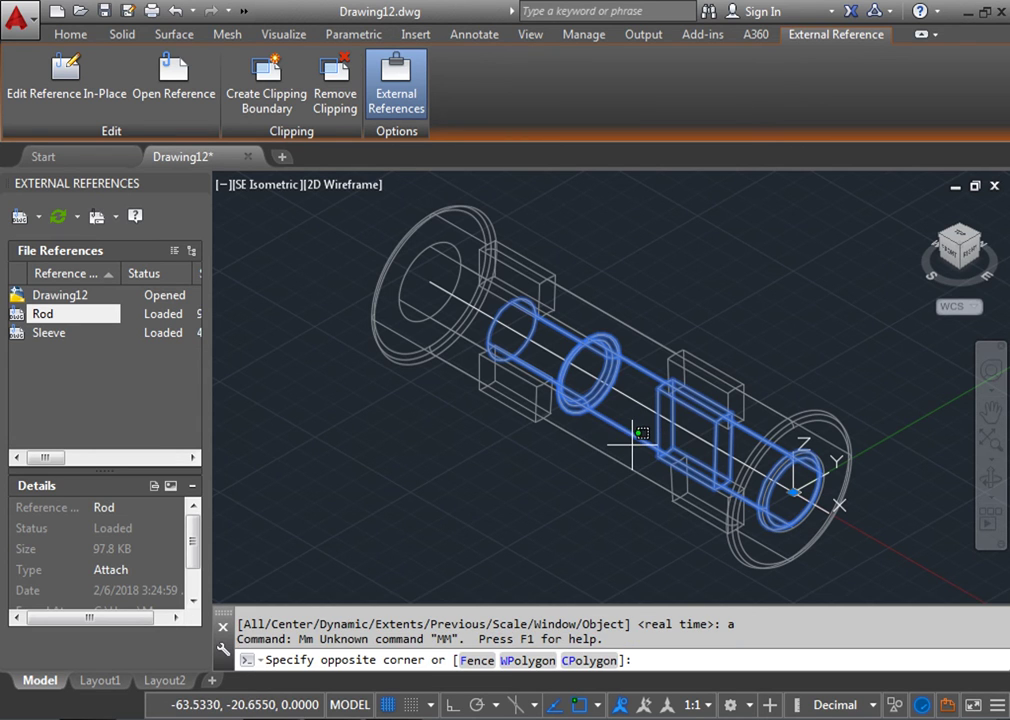
left_click(588, 481)
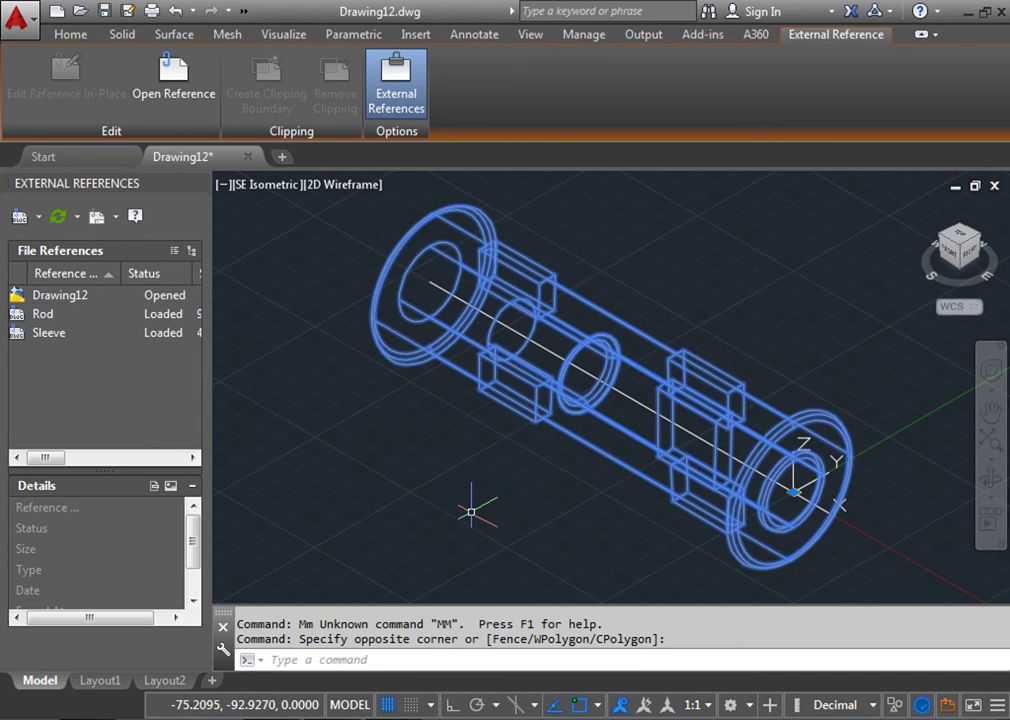
key("Escape")
left_click(782, 469)
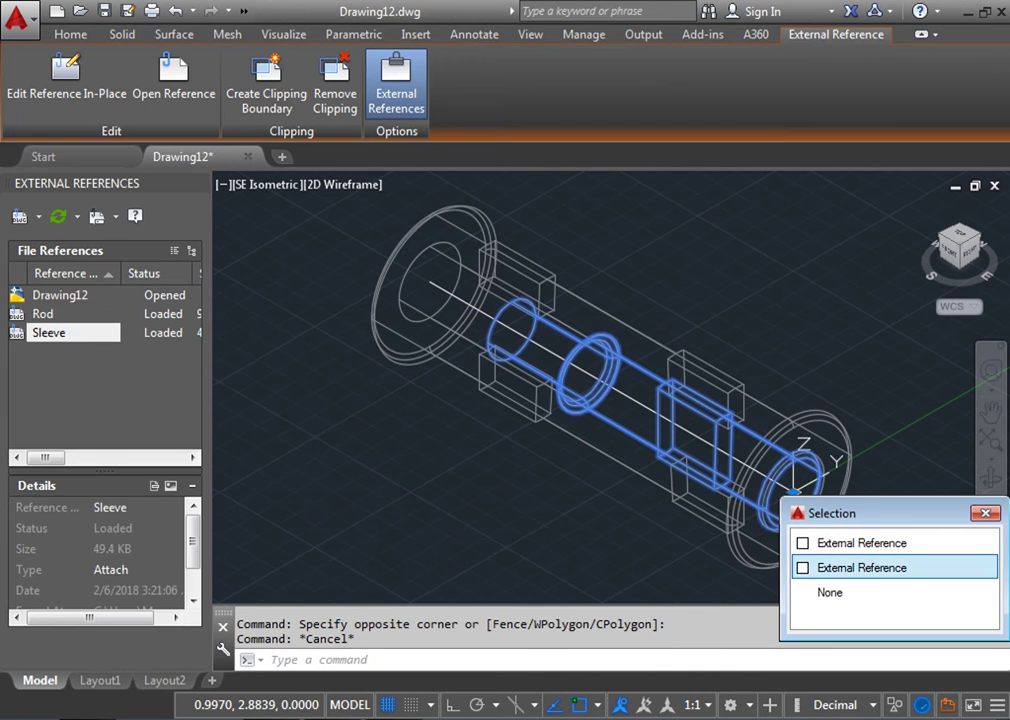
left_click(940, 543)
type("m")
key("Return")
left_click(920, 523)
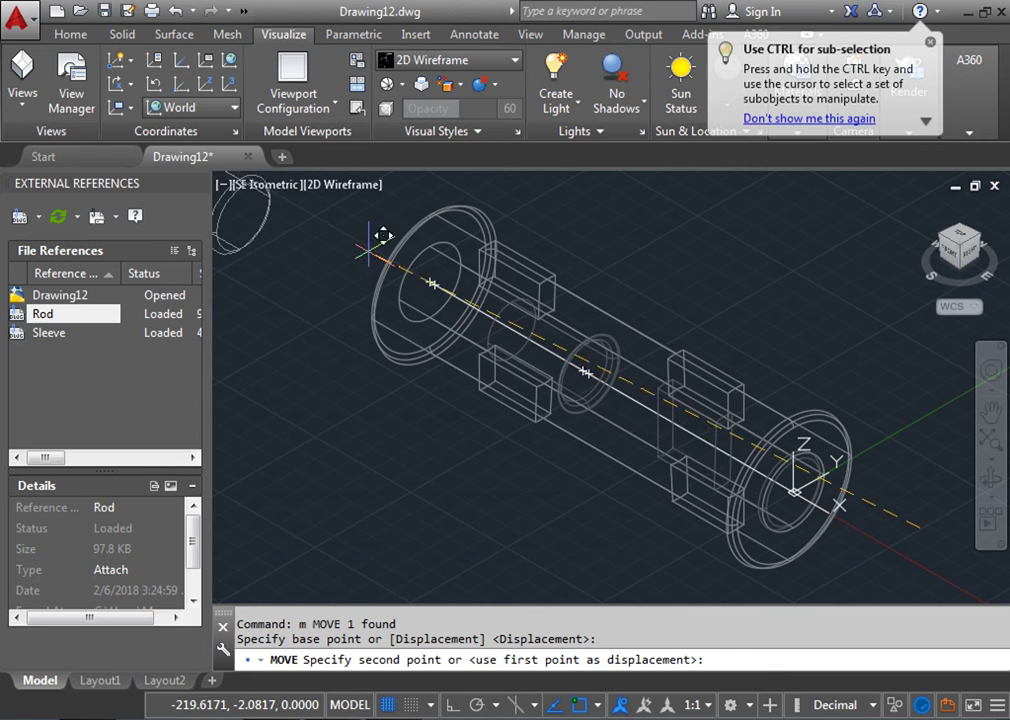
key("Escape")
Step: Move the Rod by its end circle centre so its end sits inside the sleeve
middle_click_drag(232, 319, 417, 389)
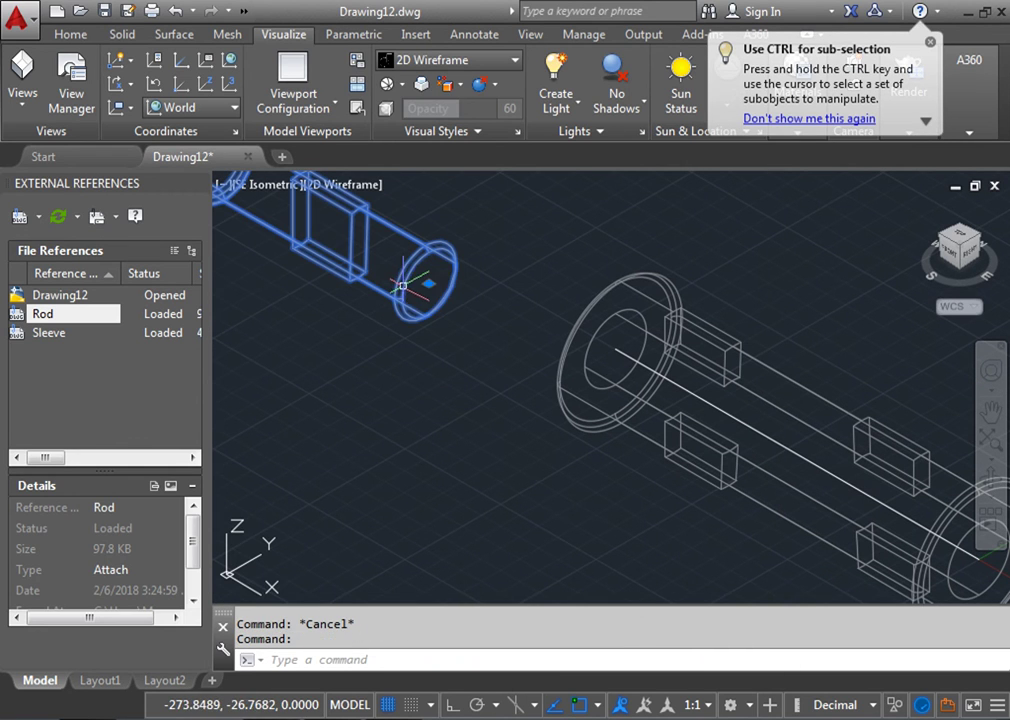
type("m")
key("Return")
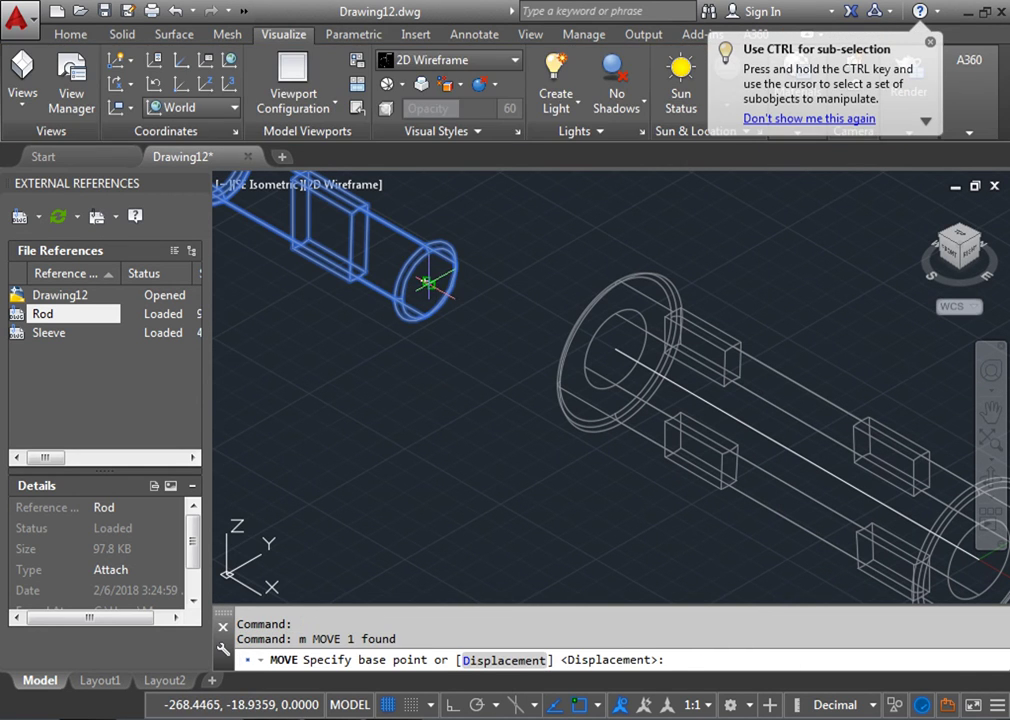
left_click(428, 284)
key("Escape")
key("Return")
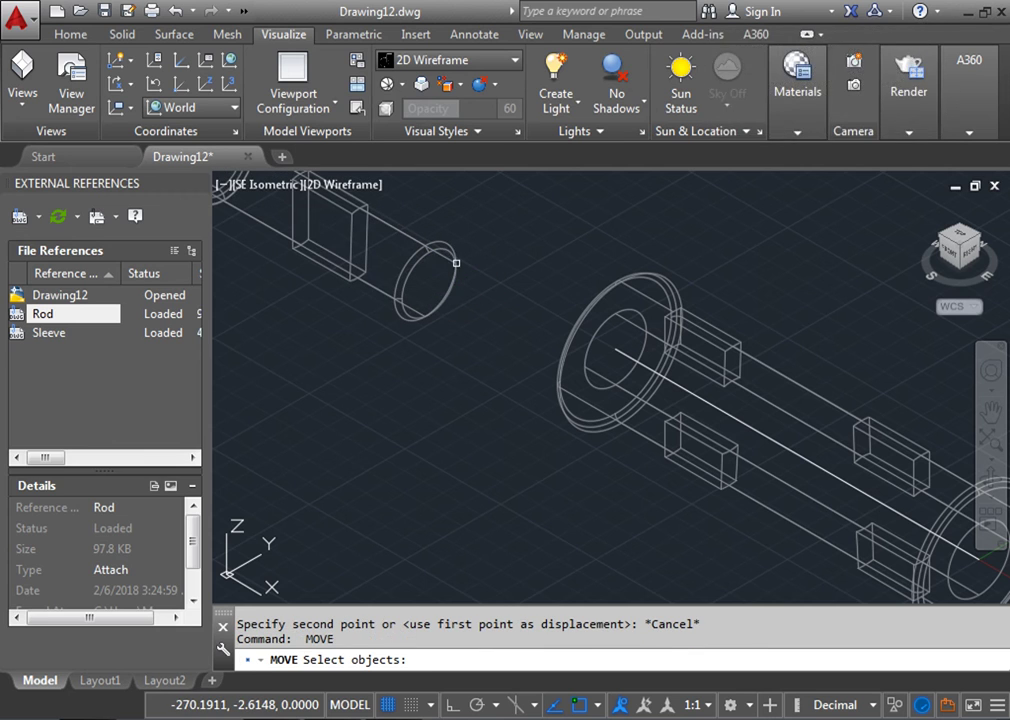
left_click(460, 250)
left_click(458, 255)
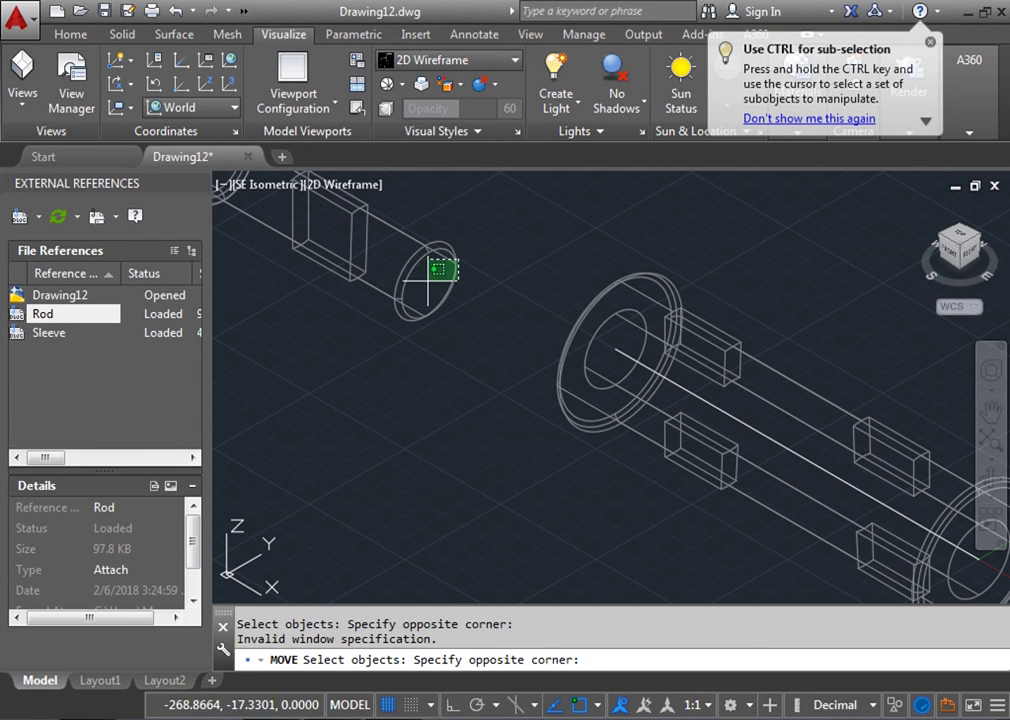
left_click(425, 272)
key("Return")
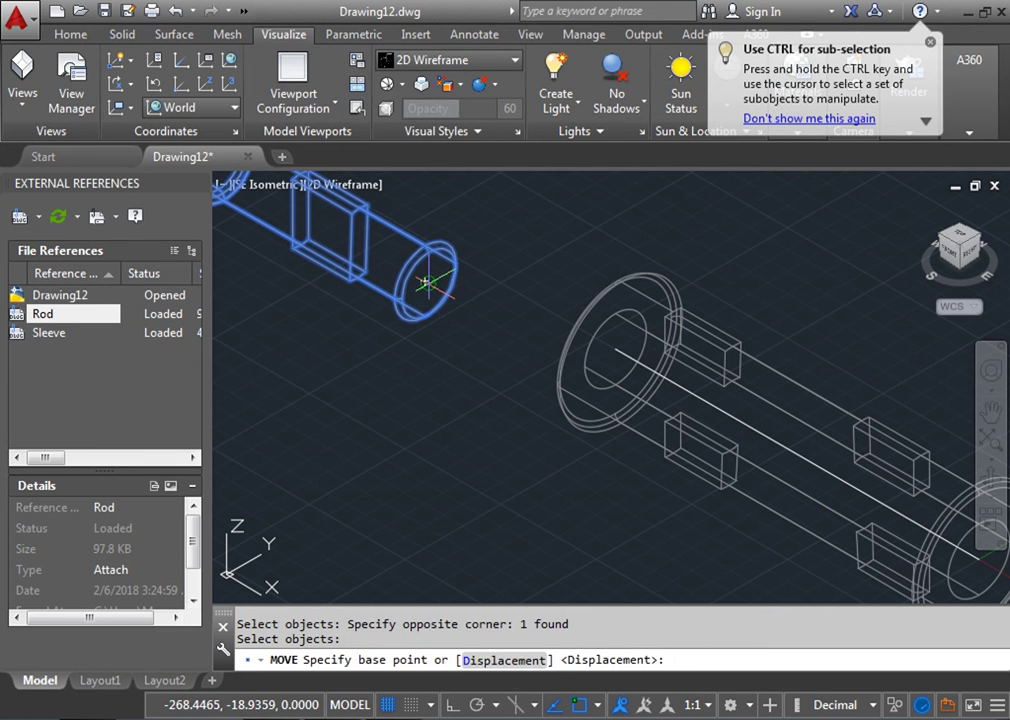
left_click(427, 283)
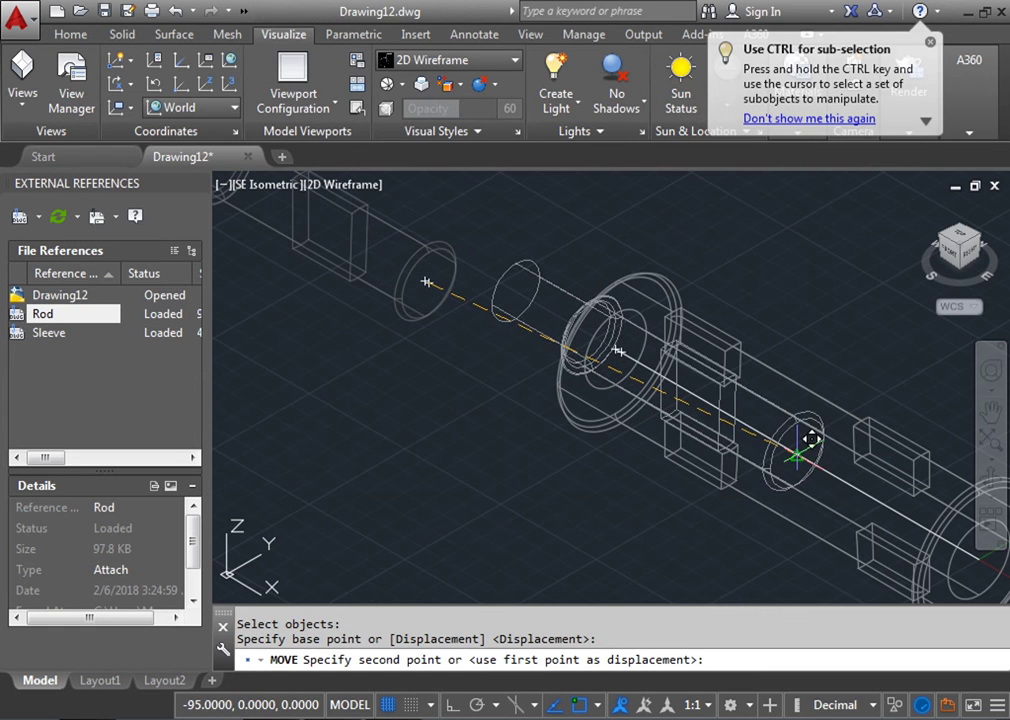
key("Escape")
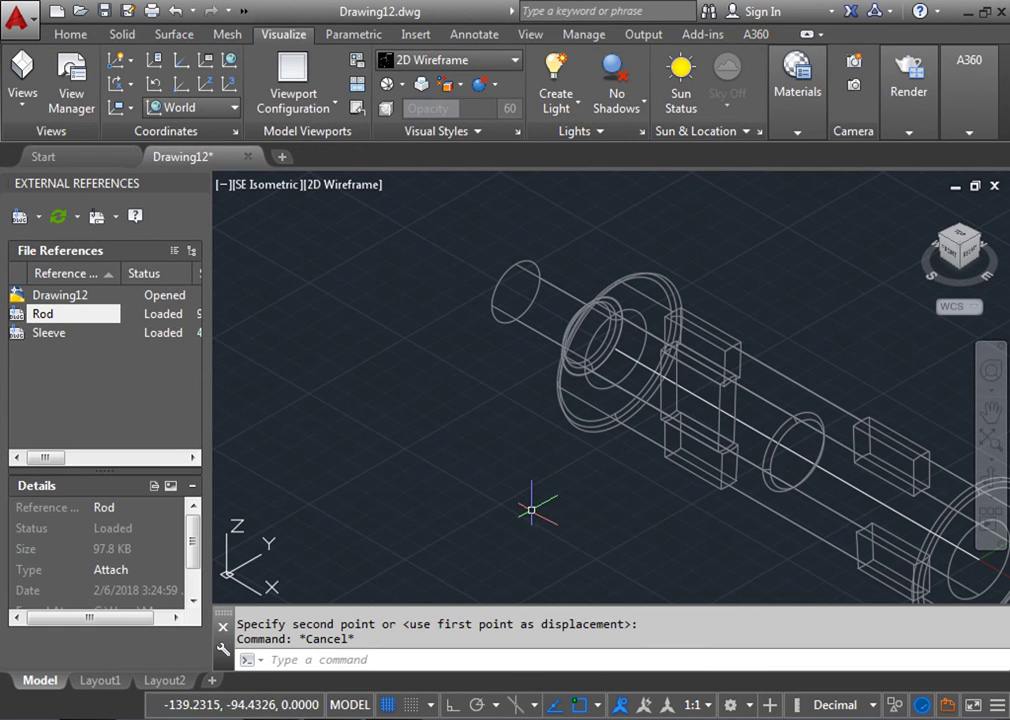
left_click(749, 345)
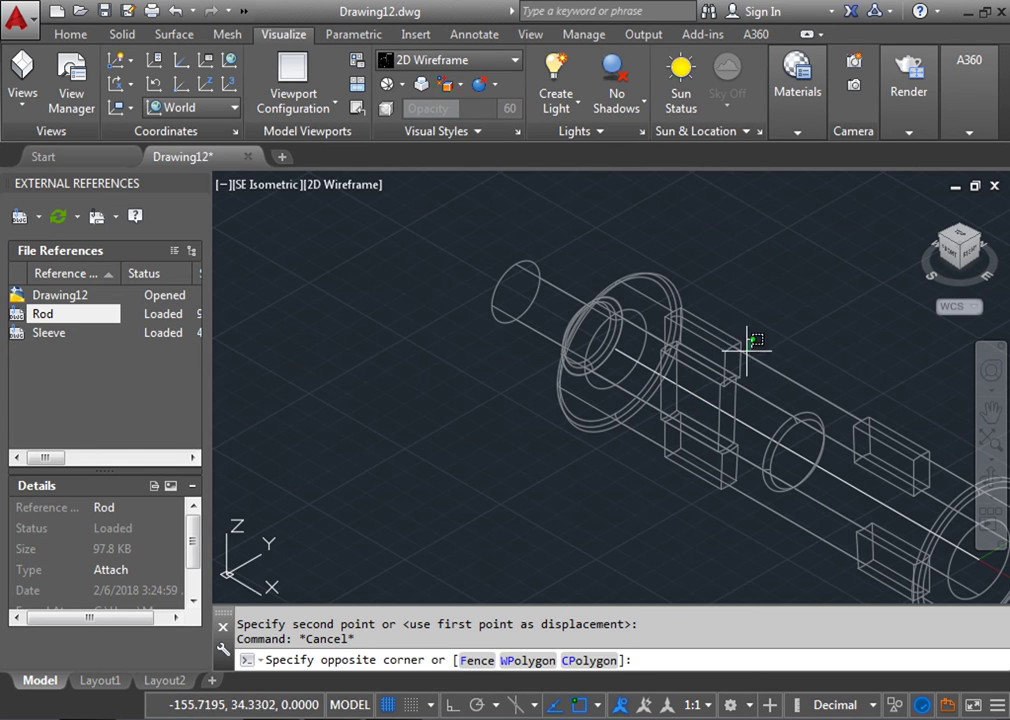
scroll(749, 345, "up", 5)
key("Escape")
mouse_move(760, 293)
middle_mouse_down()
mouse_move(789, 288)
mouse_move(809, 218)
middle_mouse_up()
type("l")
key("Return")
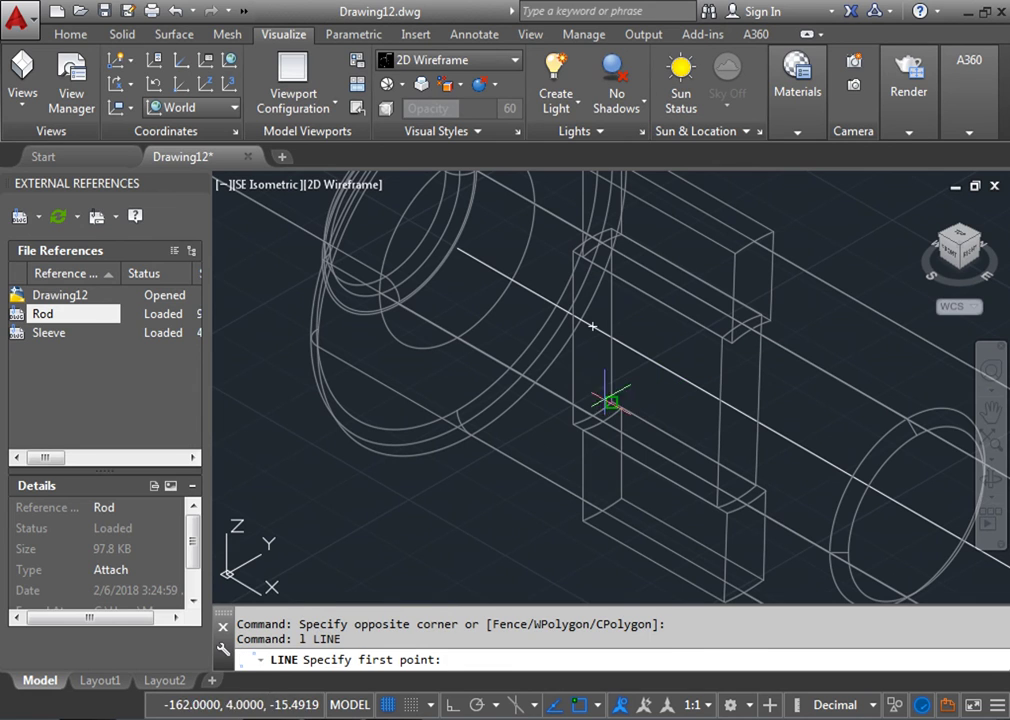
left_click(603, 420)
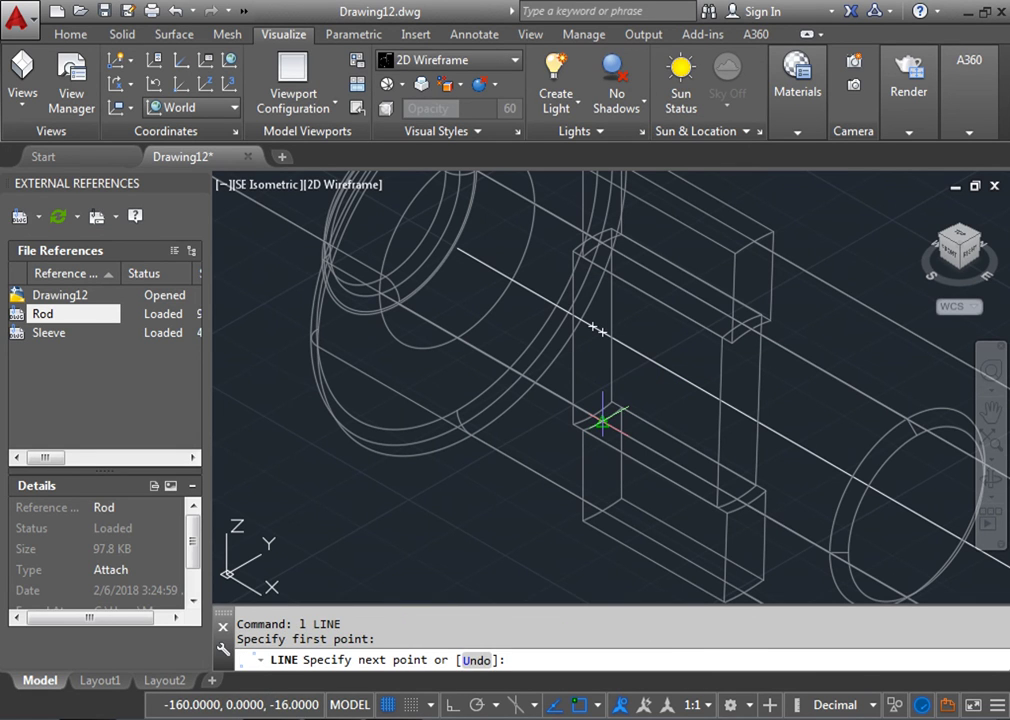
key("Escape")
scroll(593, 326, "down", 3)
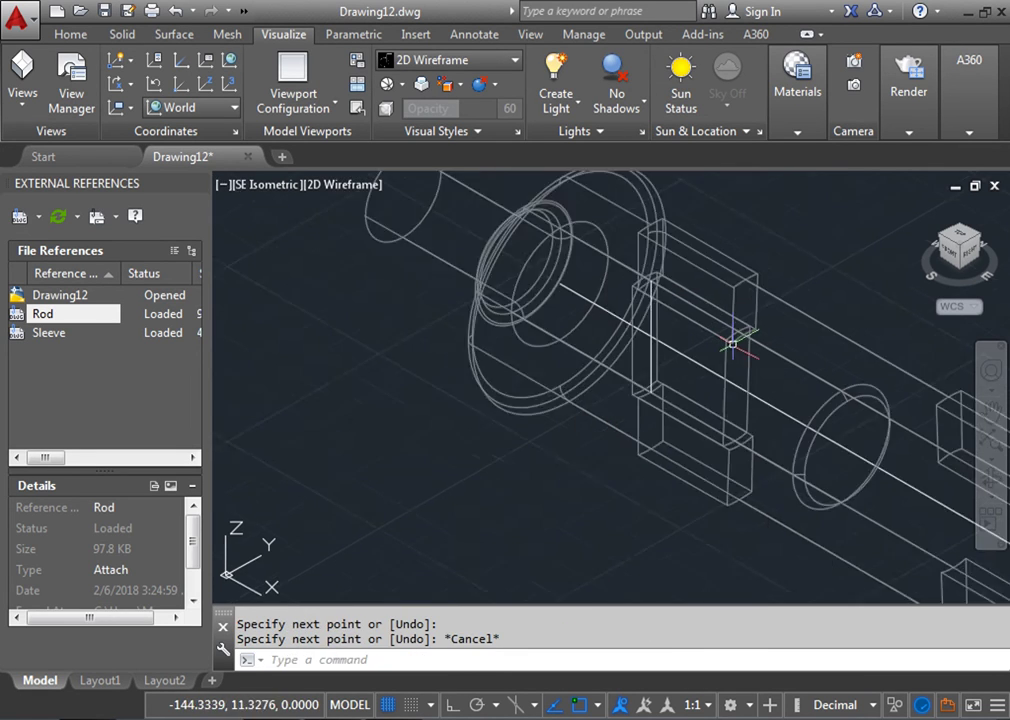
scroll(733, 343, "down", 3)
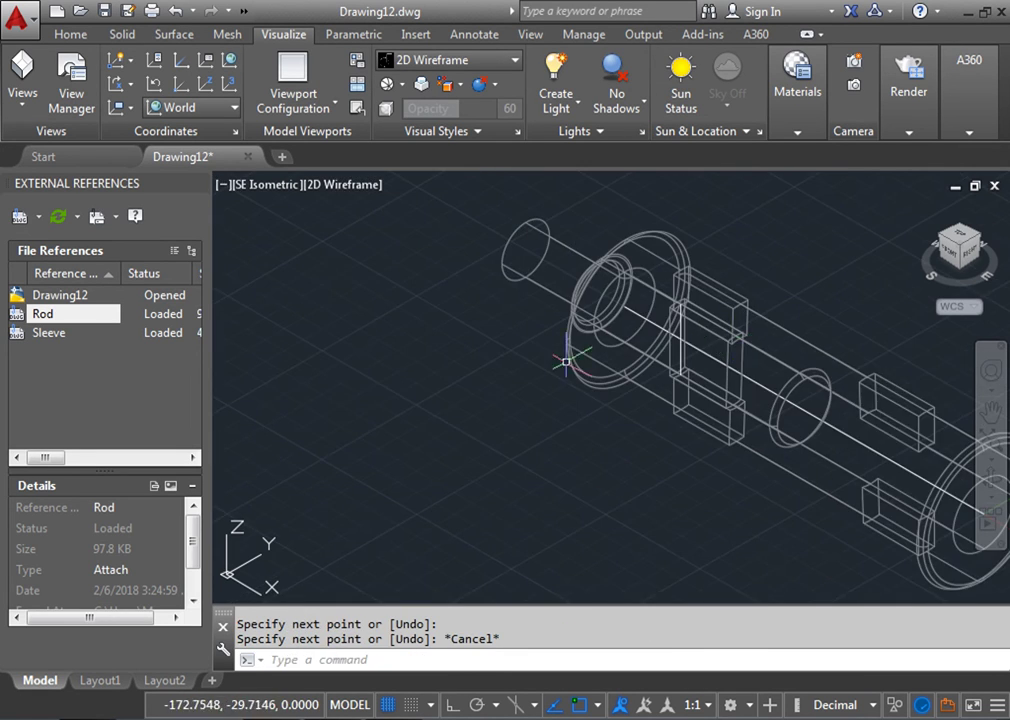
left_click(760, 382)
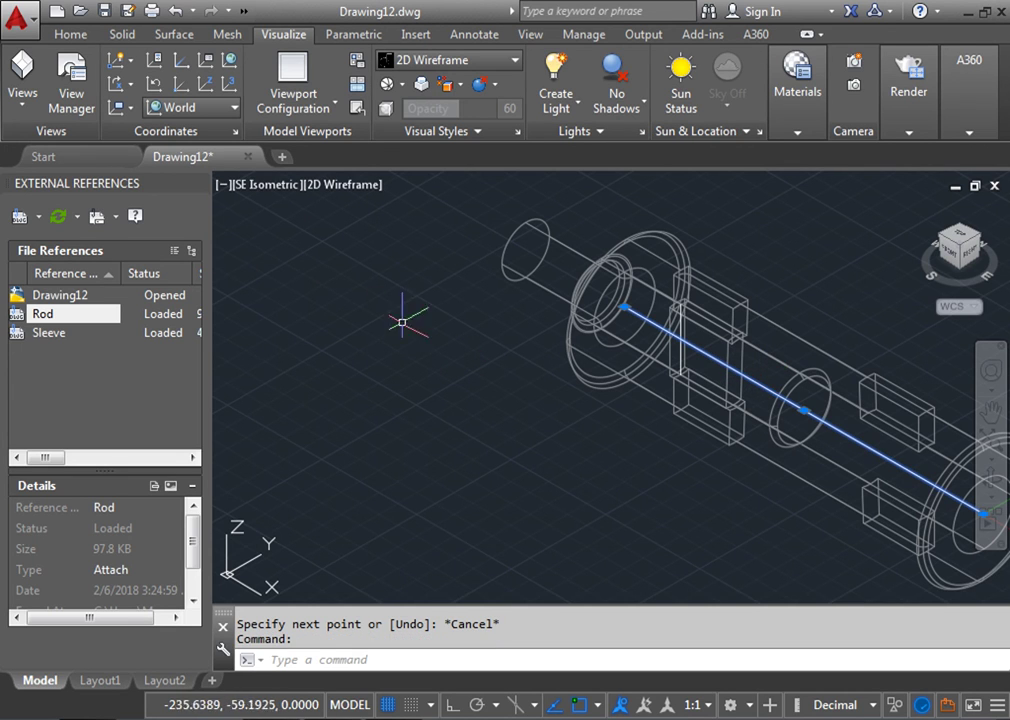
key("Escape")
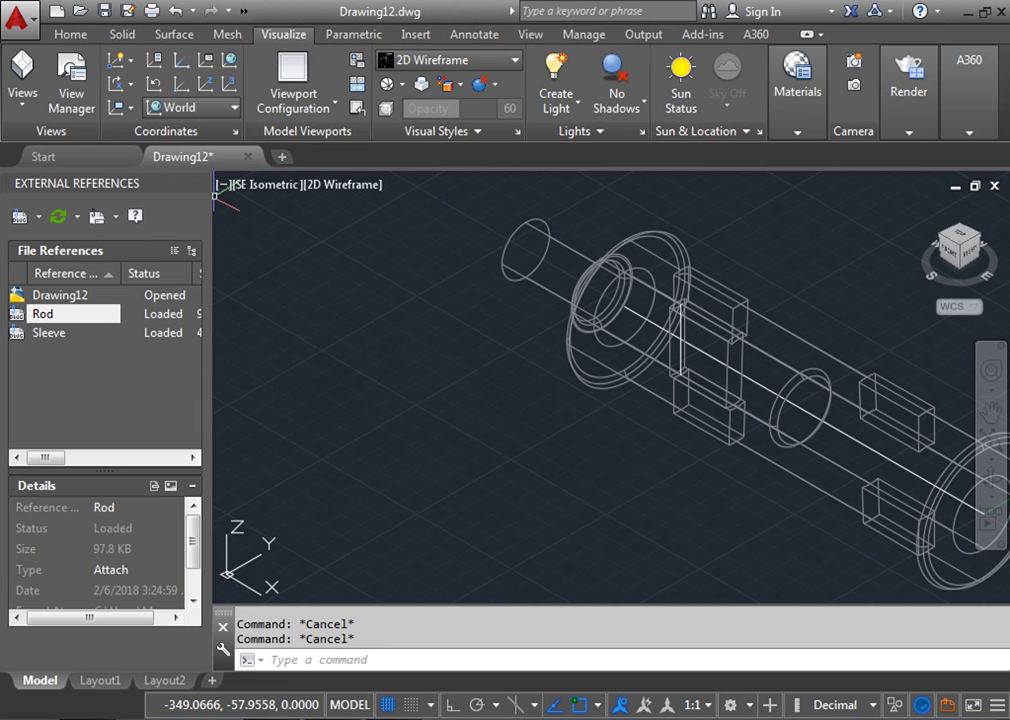
left_click(20, 216)
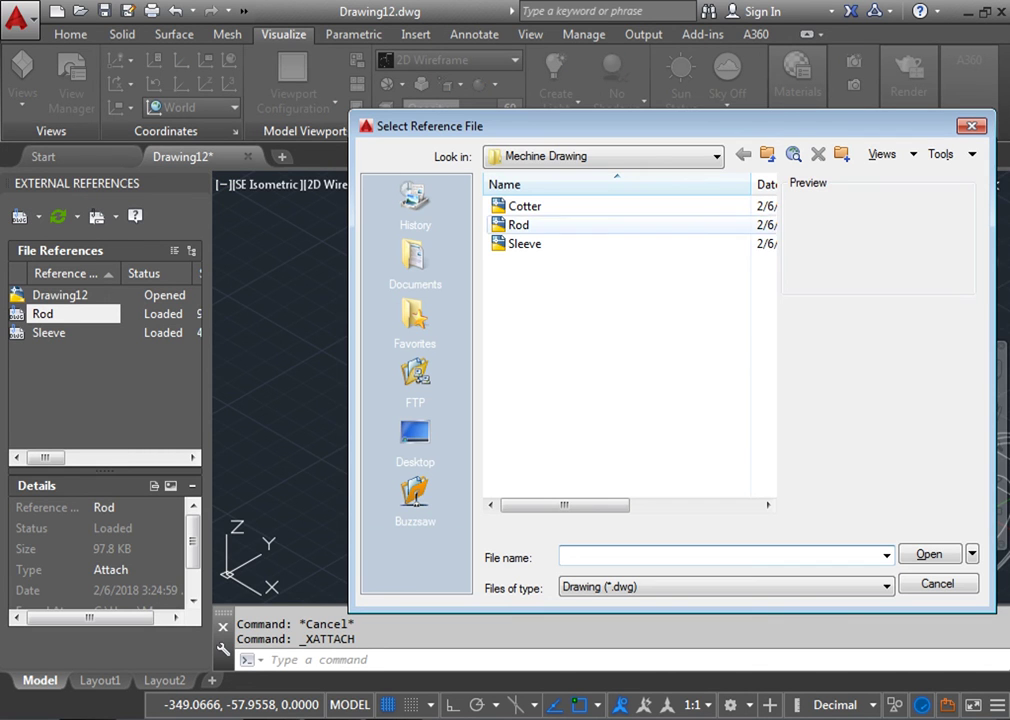
Step: Attach Cotter.dwg as an external reference and select it in the palette
left_click(524, 206)
left_click(929, 554)
left_click(575, 553)
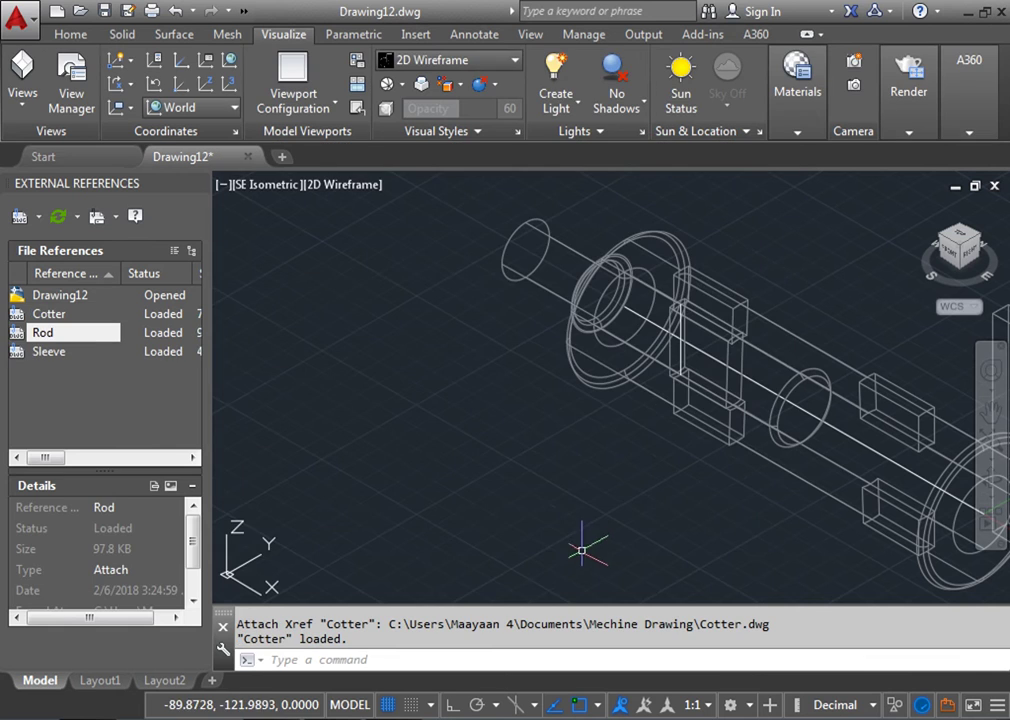
scroll(518, 462, "down", 5)
scroll(640, 462, "up", 3)
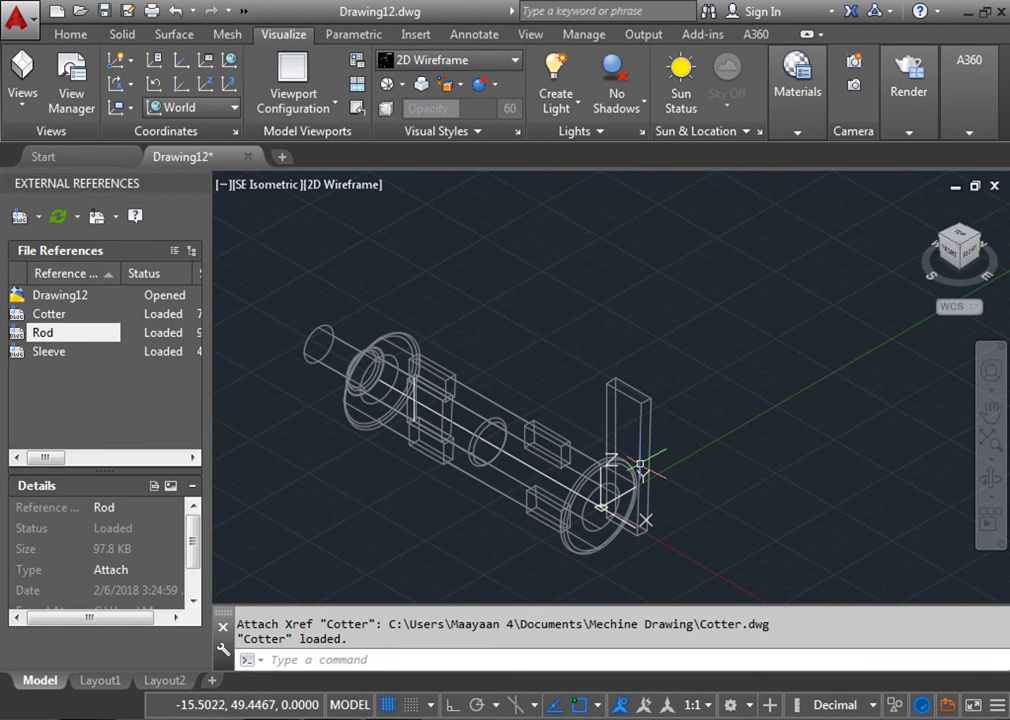
left_click(49, 313)
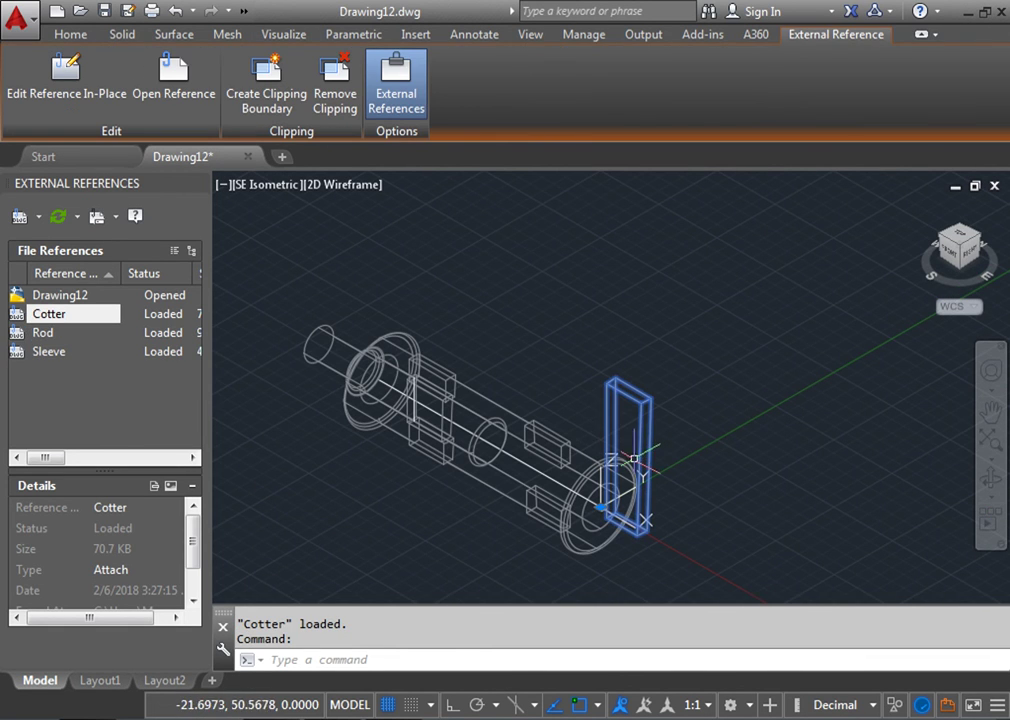
Step: Try a line at the sleeve end and a move of the new cotter, cancelling both
scroll(677, 453, "up", 1)
scroll(650, 425, "up", 3)
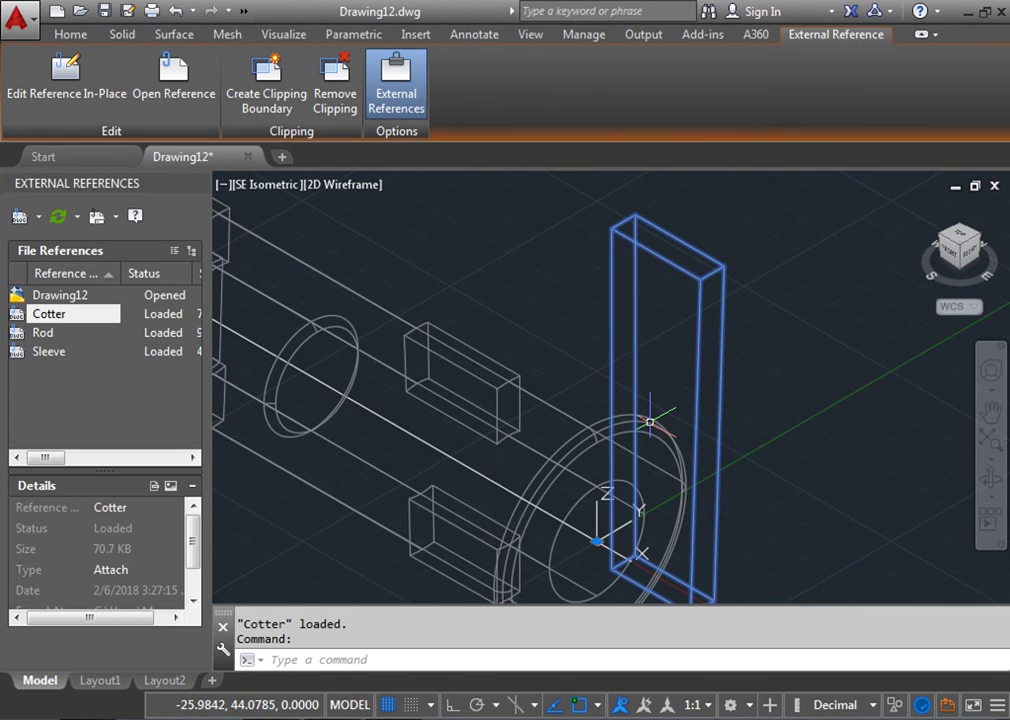
type("l")
key("Return")
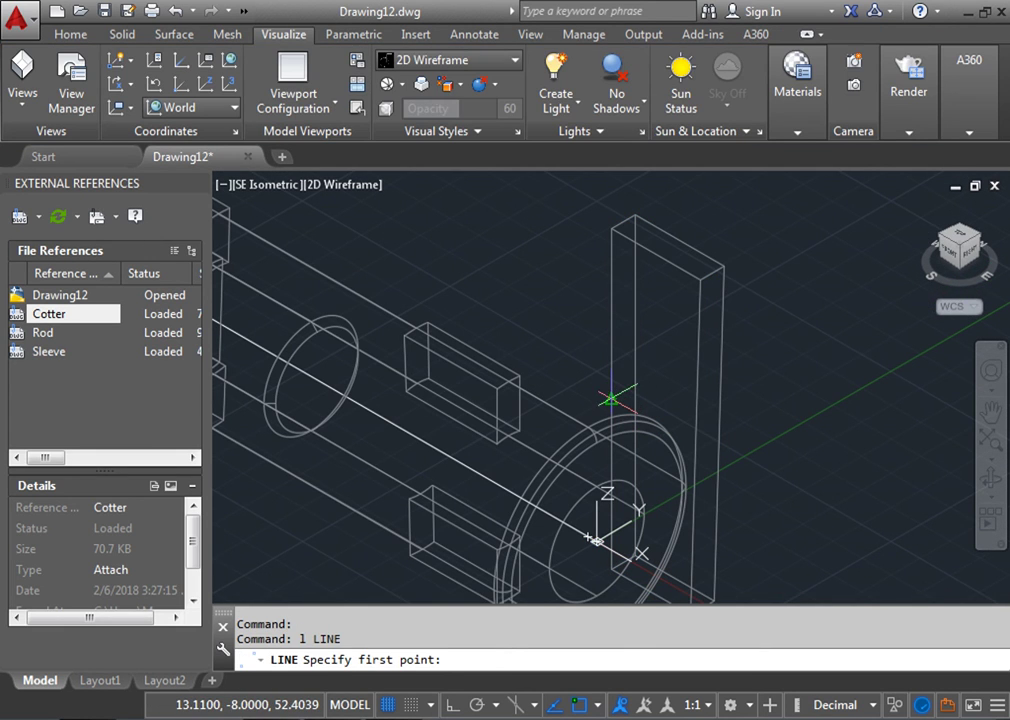
left_click(616, 399)
key("Escape")
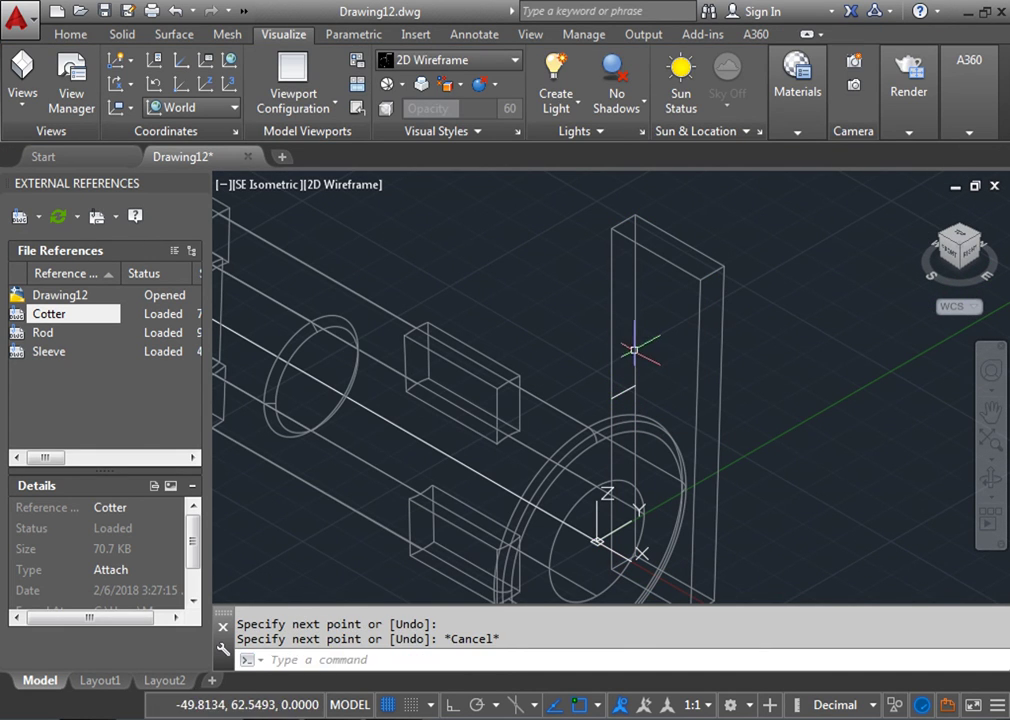
left_click(634, 350)
type("m")
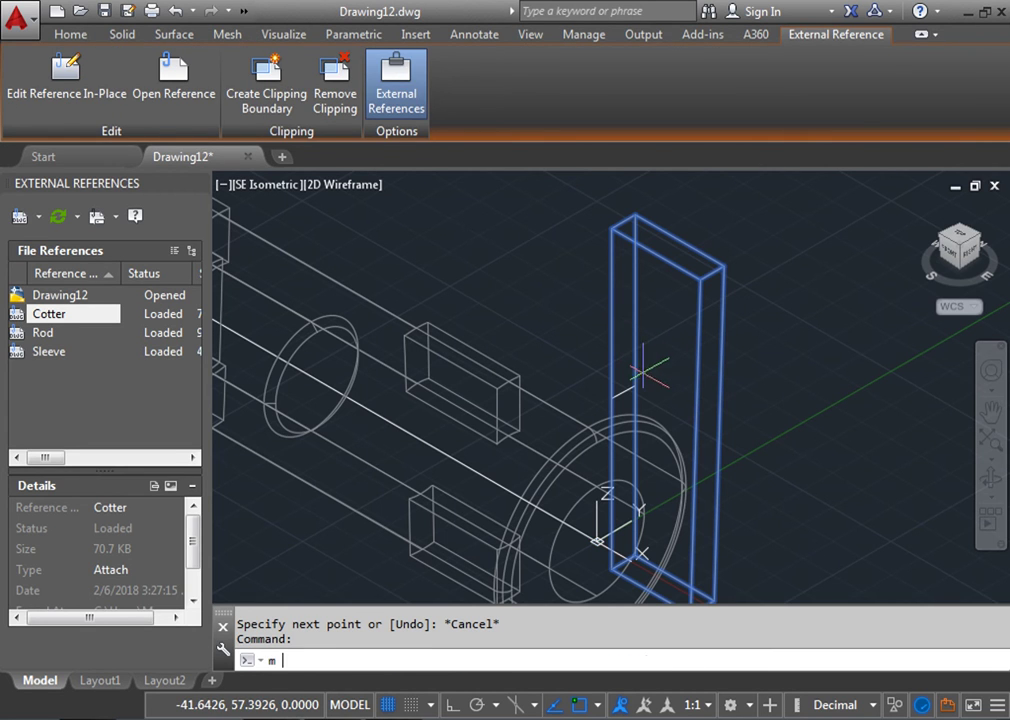
key("Return")
left_click(637, 376)
scroll(637, 376, "down", 3)
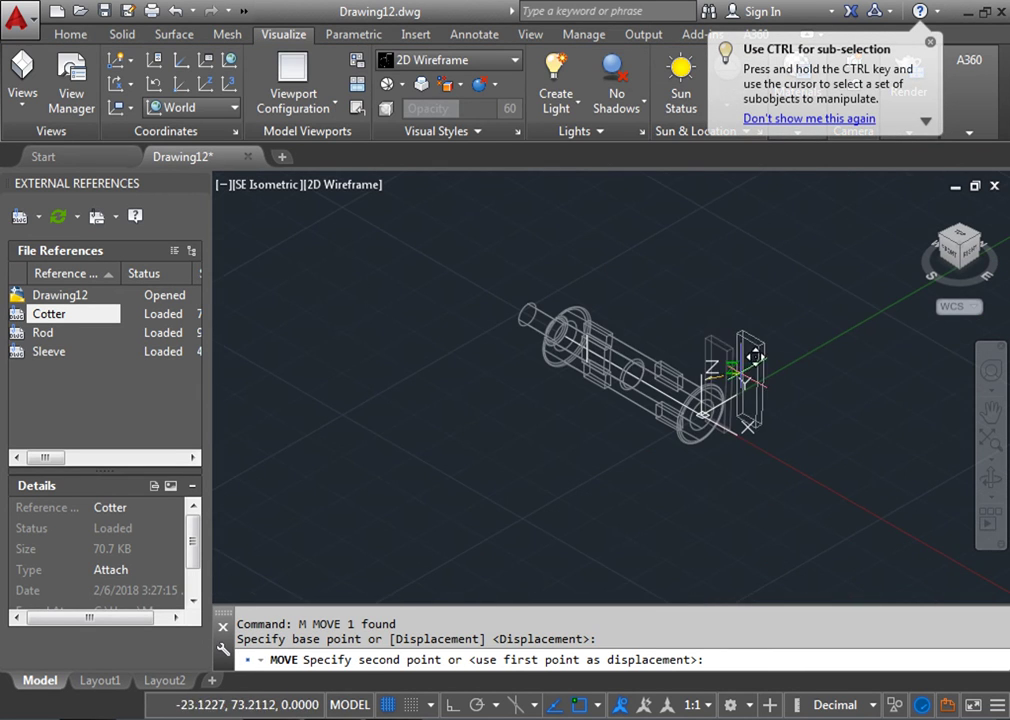
scroll(640, 372, "down", 2)
scroll(639, 340, "up", 2)
scroll(639, 312, "up", 5)
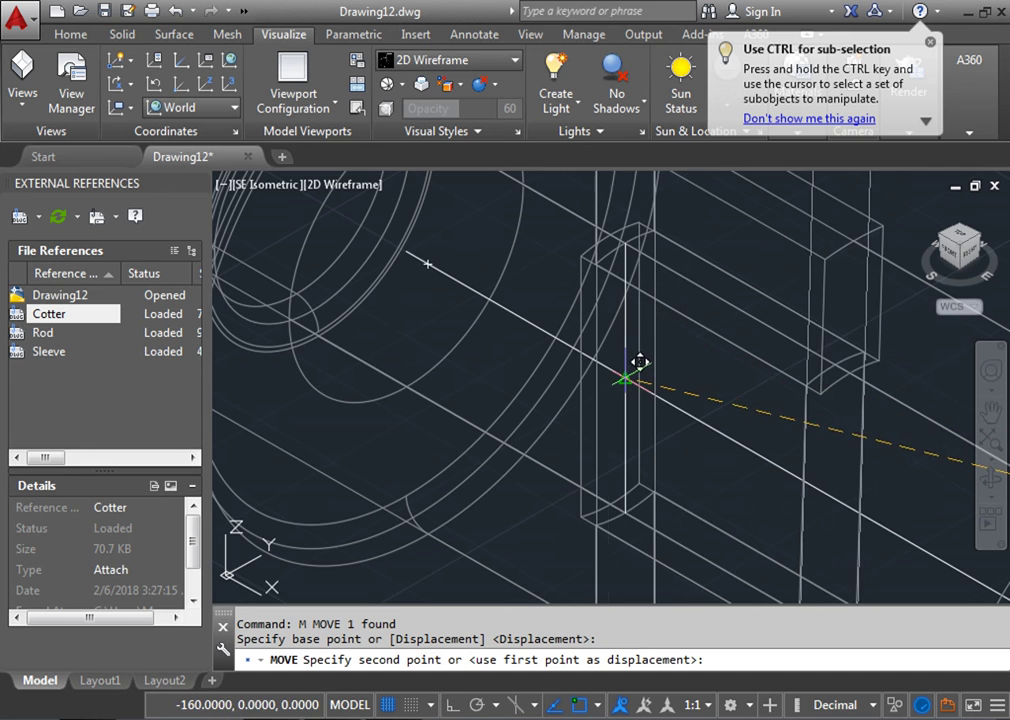
key("Escape")
Step: Delete the extra cotter standing at the sleeve end
scroll(659, 352, "down", 2)
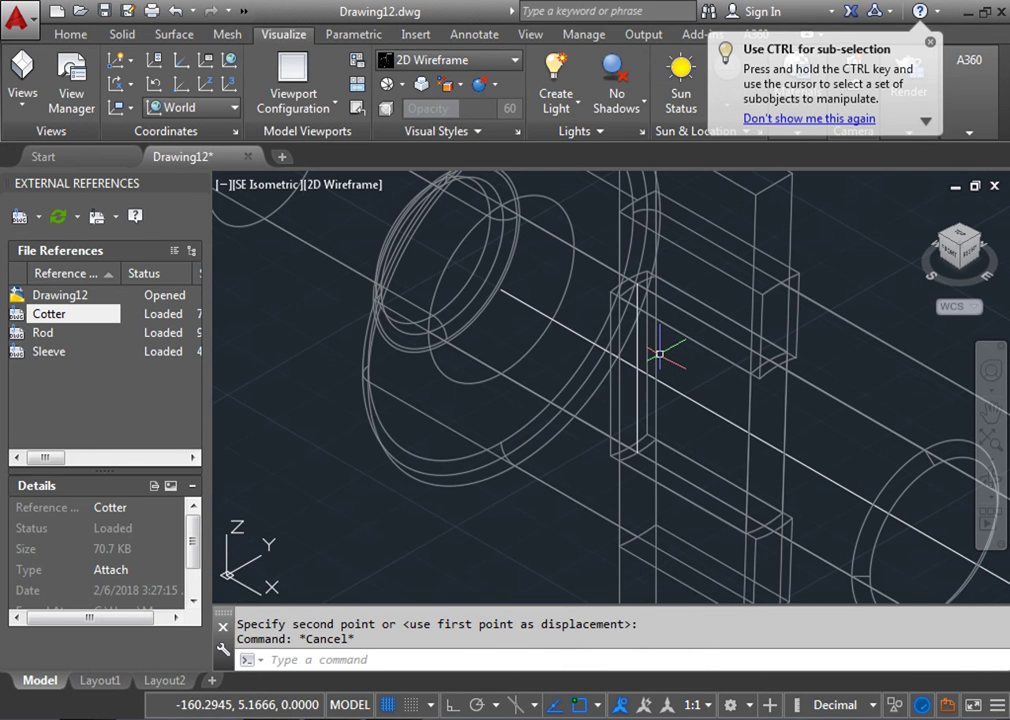
scroll(664, 354, "down", 1)
scroll(666, 355, "up", 4)
scroll(678, 397, "up", 3)
scroll(678, 397, "down", 2)
scroll(681, 397, "down", 5)
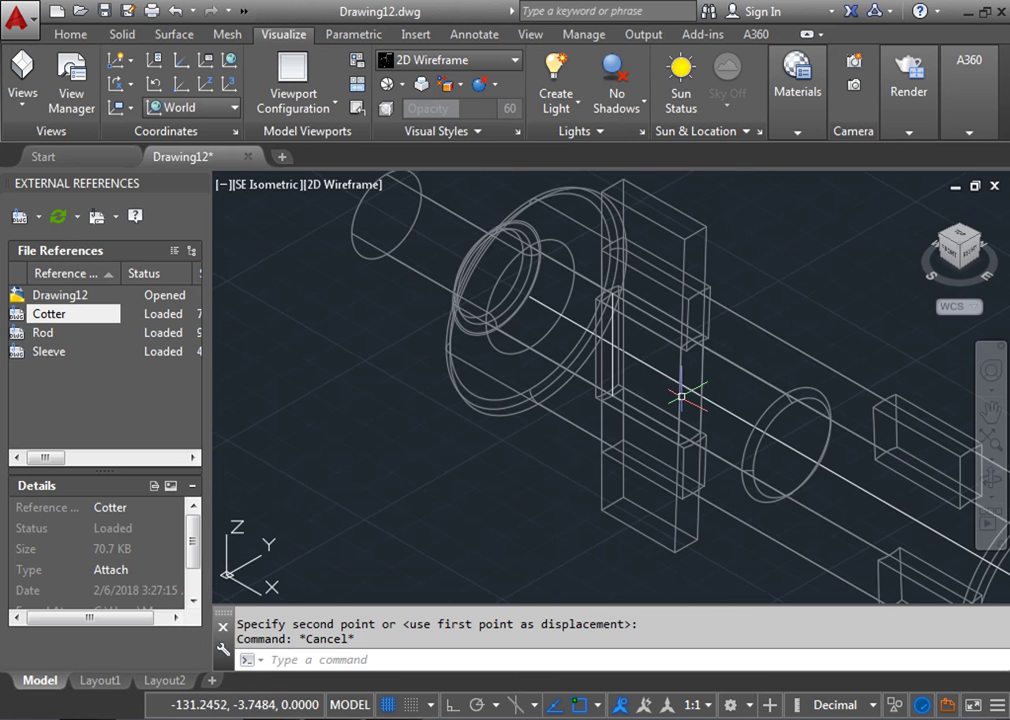
left_click(609, 380)
key("Delete")
scroll(612, 374, "down", 3)
left_click(716, 357)
left_click(762, 431)
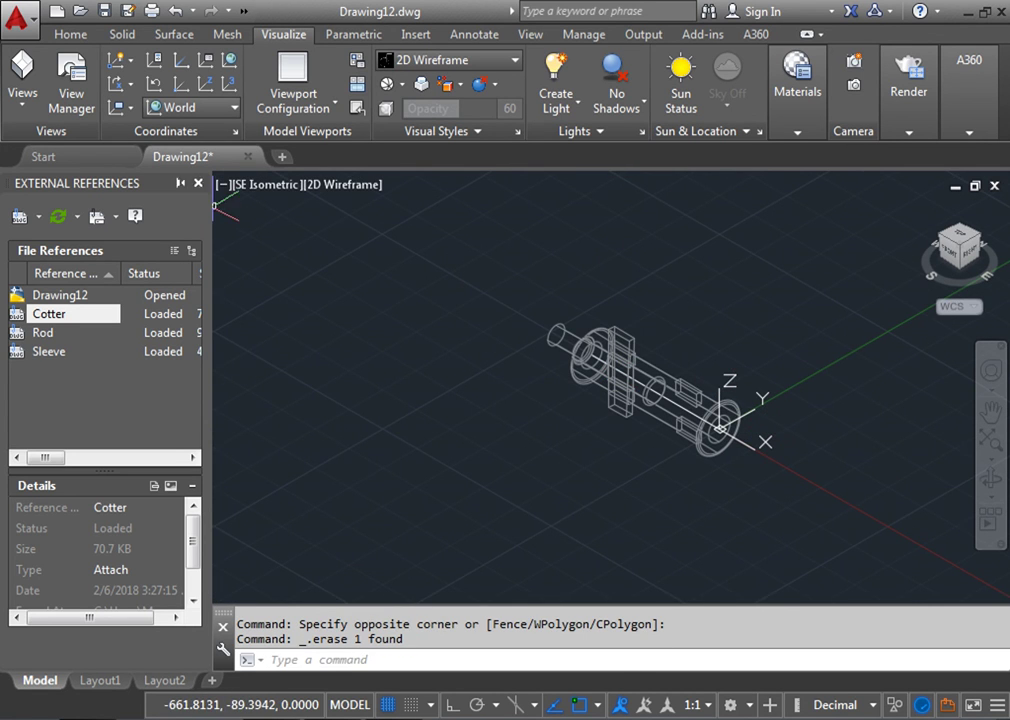
left_click(266, 185)
Step: Switch to Front view, window-select the cotter and rod, and start MIRROR
left_click(330, 322)
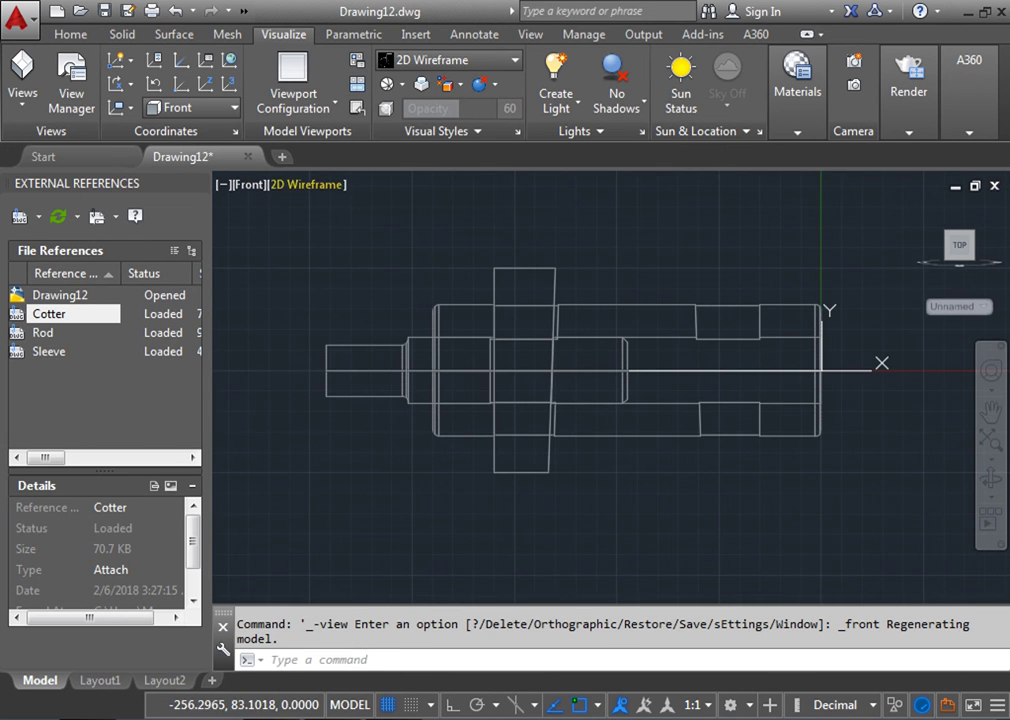
key("Escape")
key("Escape")
mouse_move(277, 232)
left_mouse_down()
mouse_move(473, 354)
mouse_move(469, 466)
left_mouse_up()
left_click(290, 218)
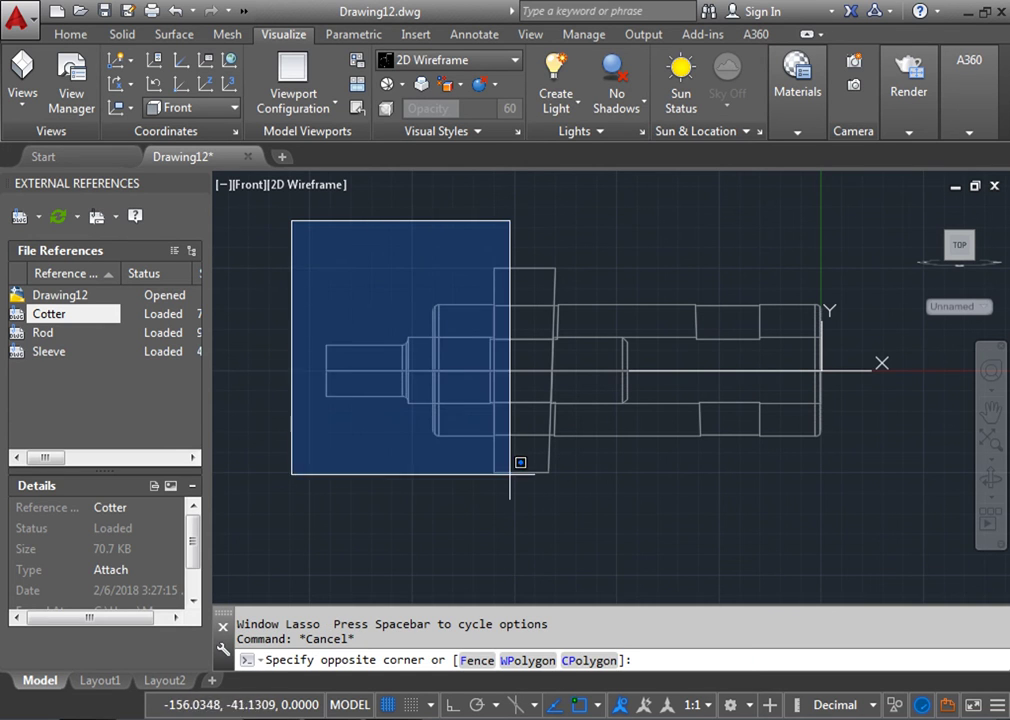
left_click(580, 535)
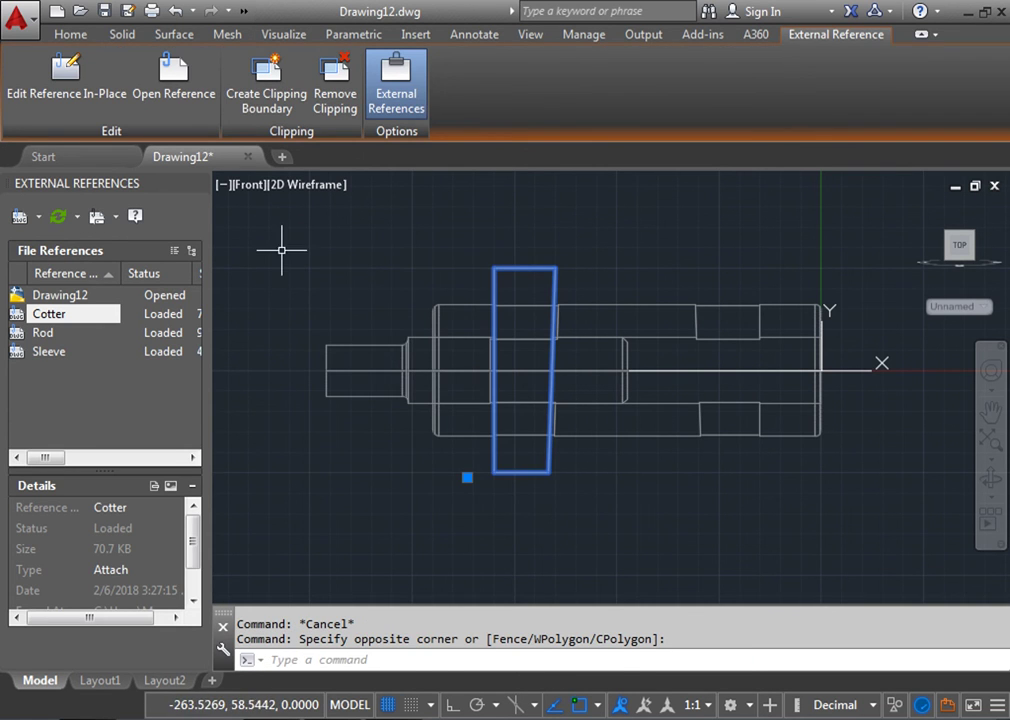
left_click(281, 250)
left_click(655, 540)
type("mi")
key("Return")
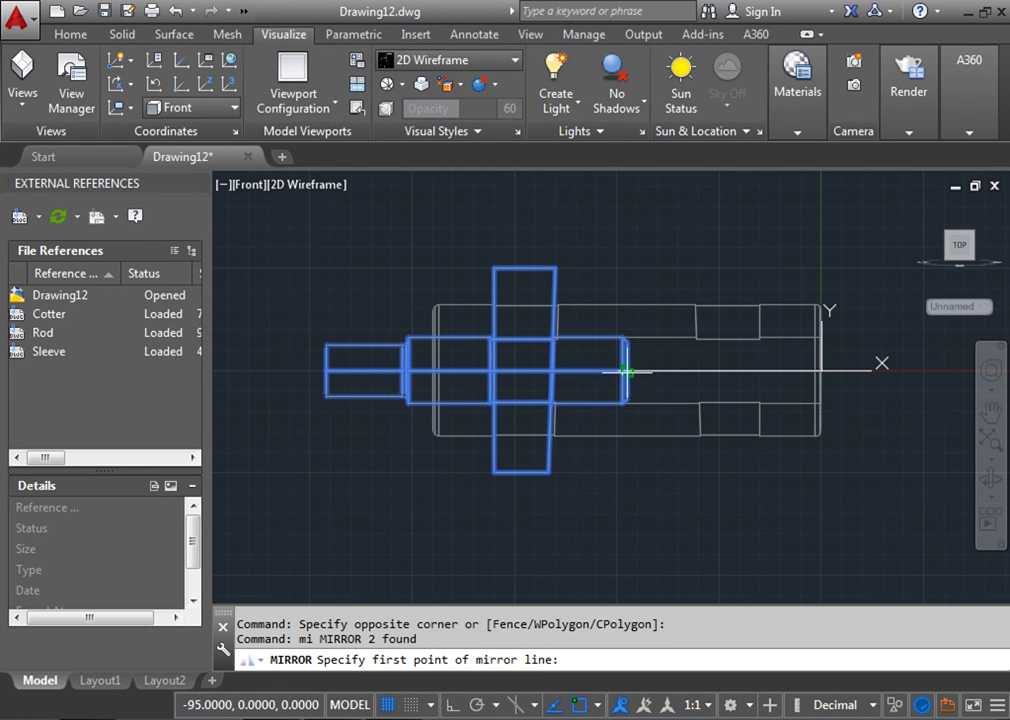
Step: Try a vertical mirror line at the rod end with Ortho on, then cancel
left_click(625, 371)
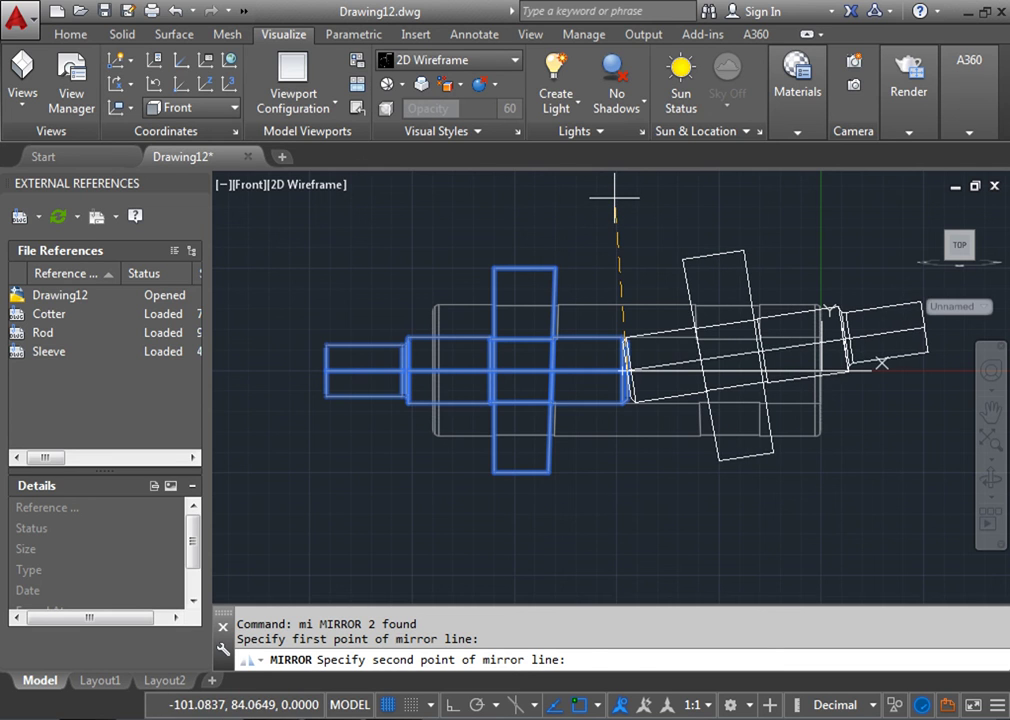
key("F8")
left_click(612, 198)
key("Escape")
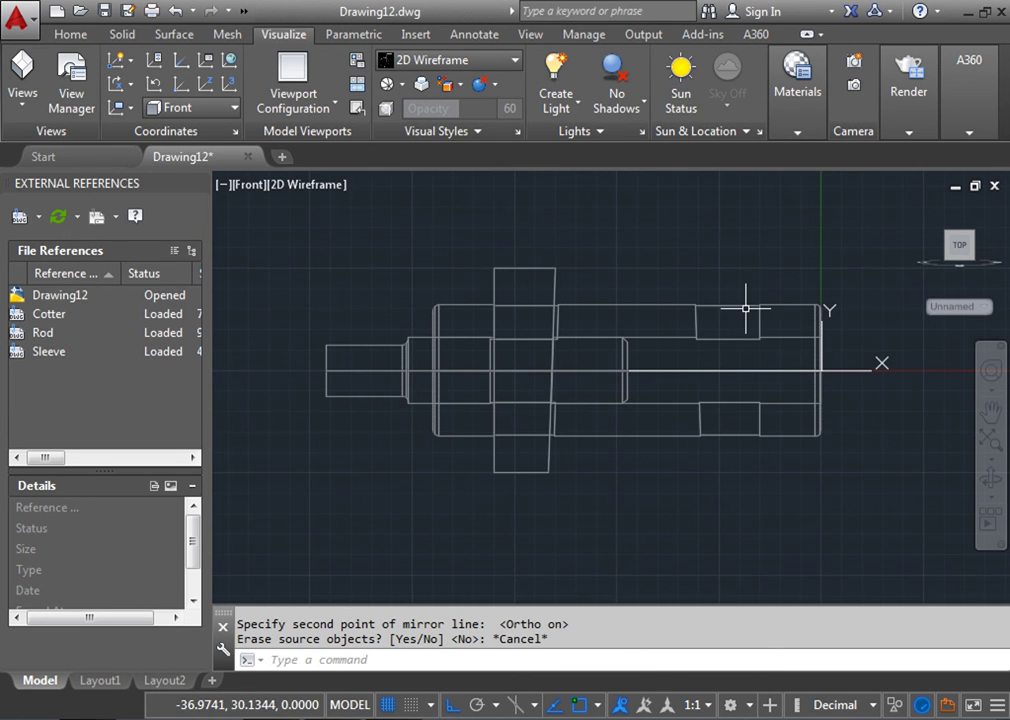
Step: Mirror the rod and cotter about a vertical line at the rod end, keeping the originals
key("Return")
left_click(279, 220)
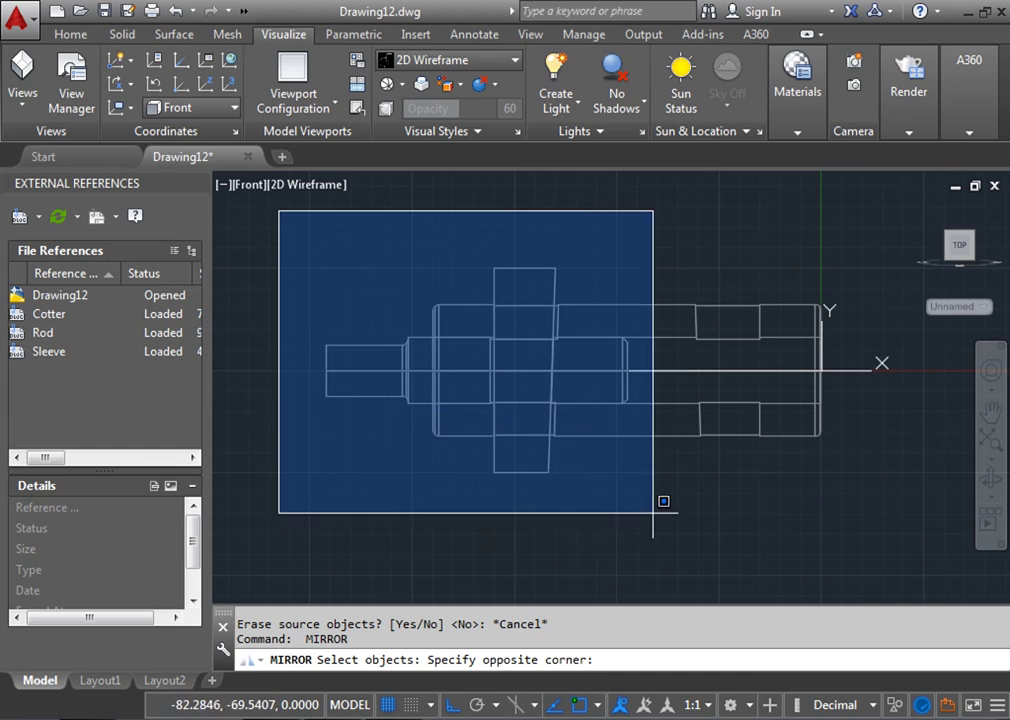
left_click(655, 558)
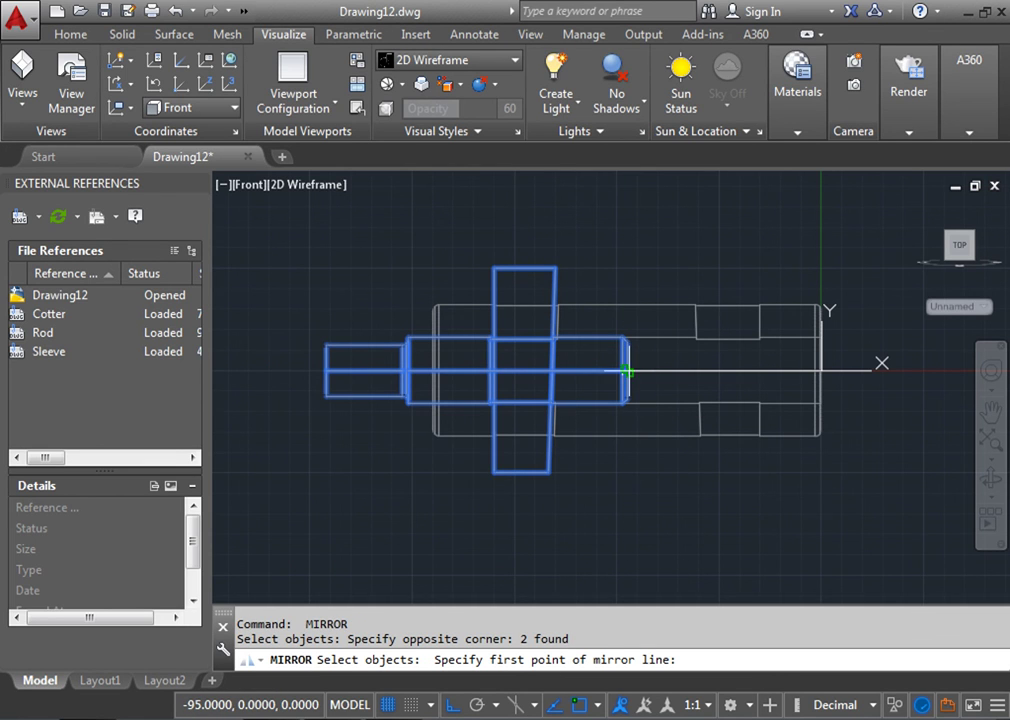
left_click(626, 371)
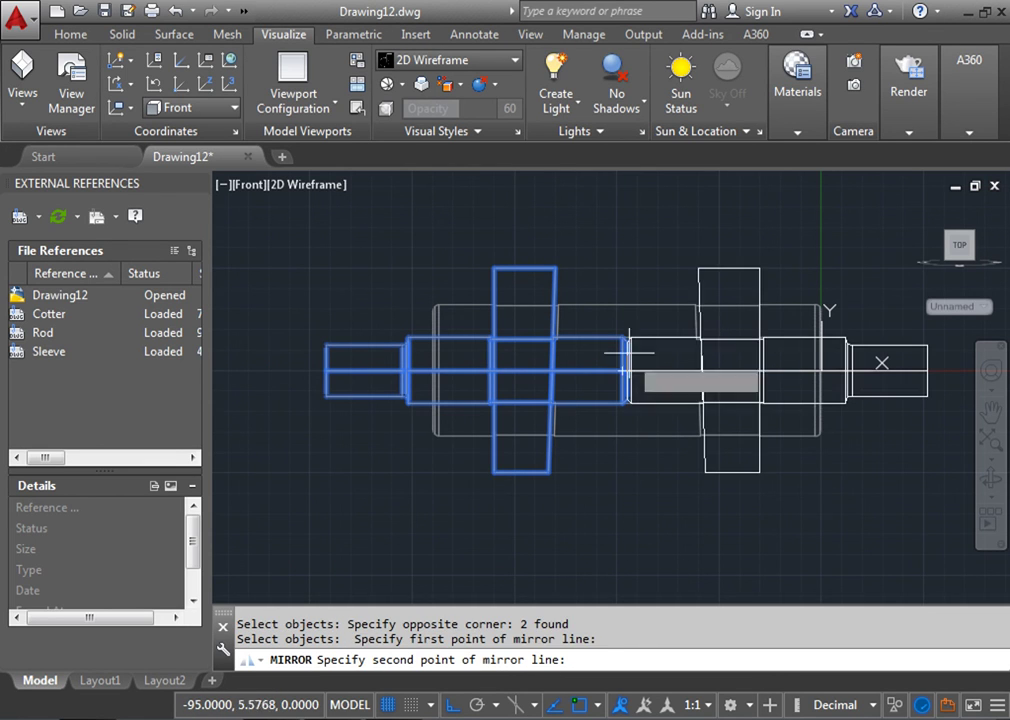
left_click(633, 225)
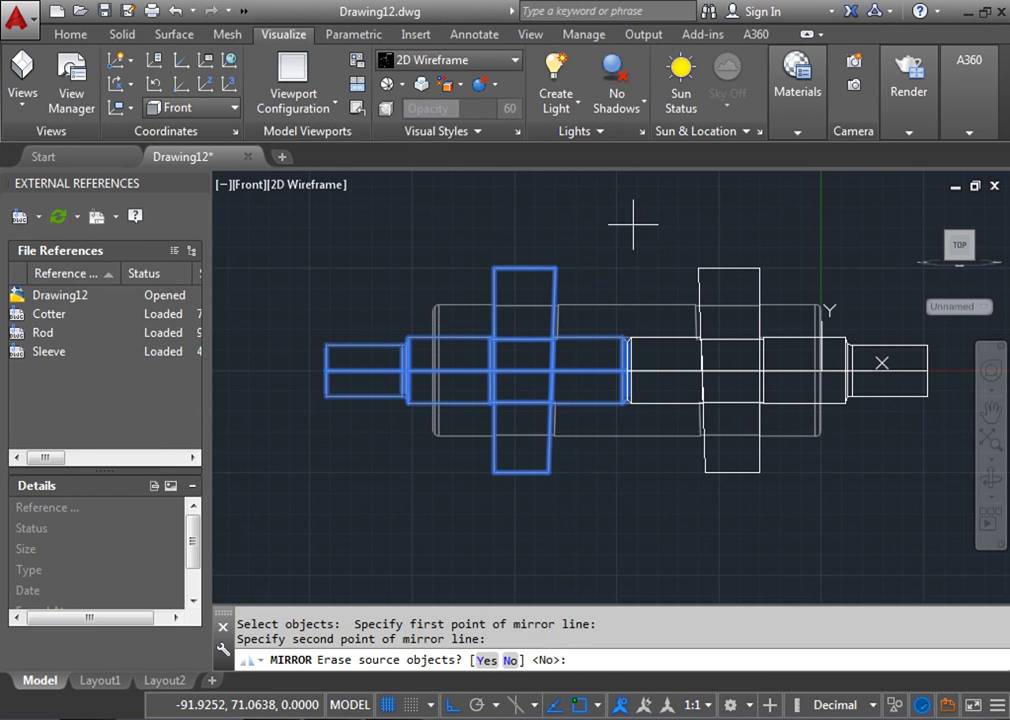
key("Return")
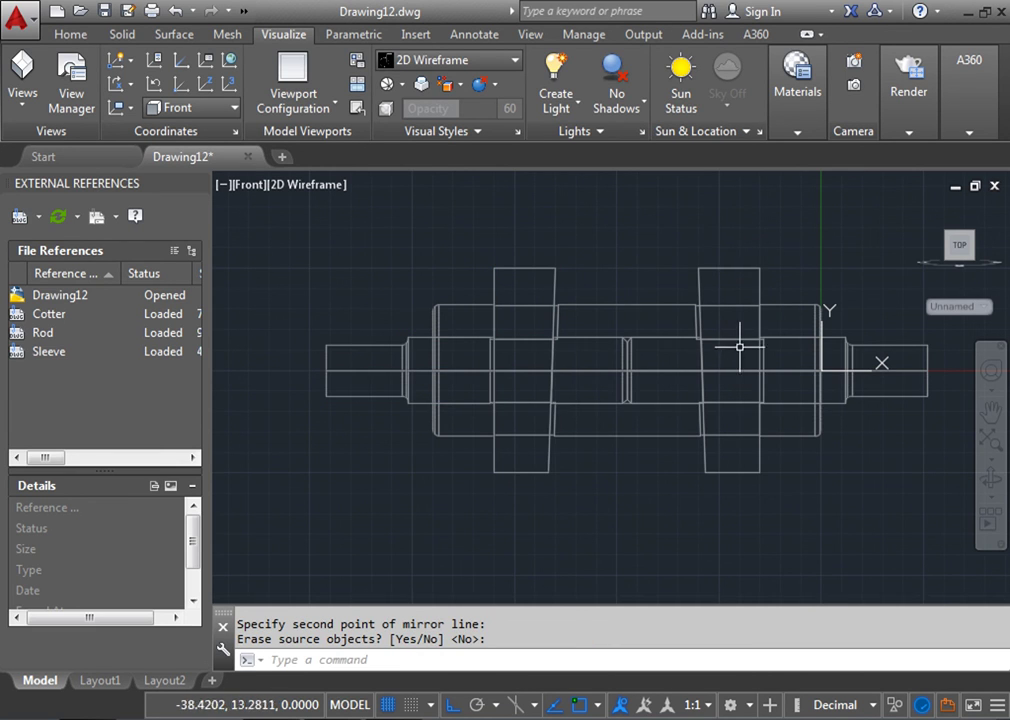
scroll(742, 328, "up", 5)
scroll(706, 362, "up", 4)
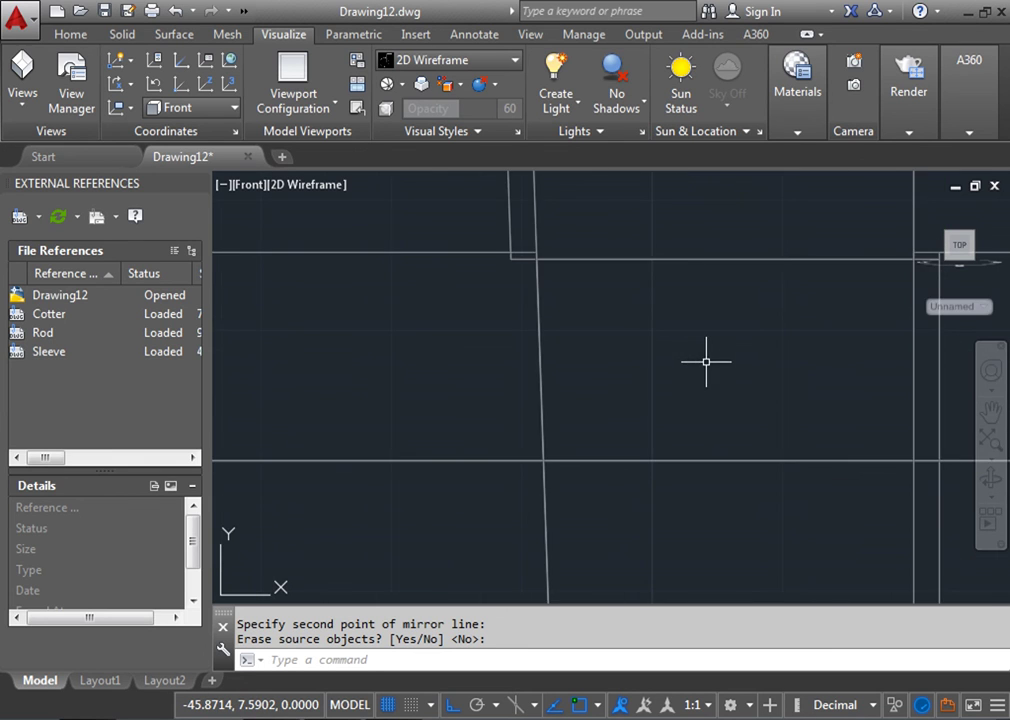
scroll(706, 362, "down", 5)
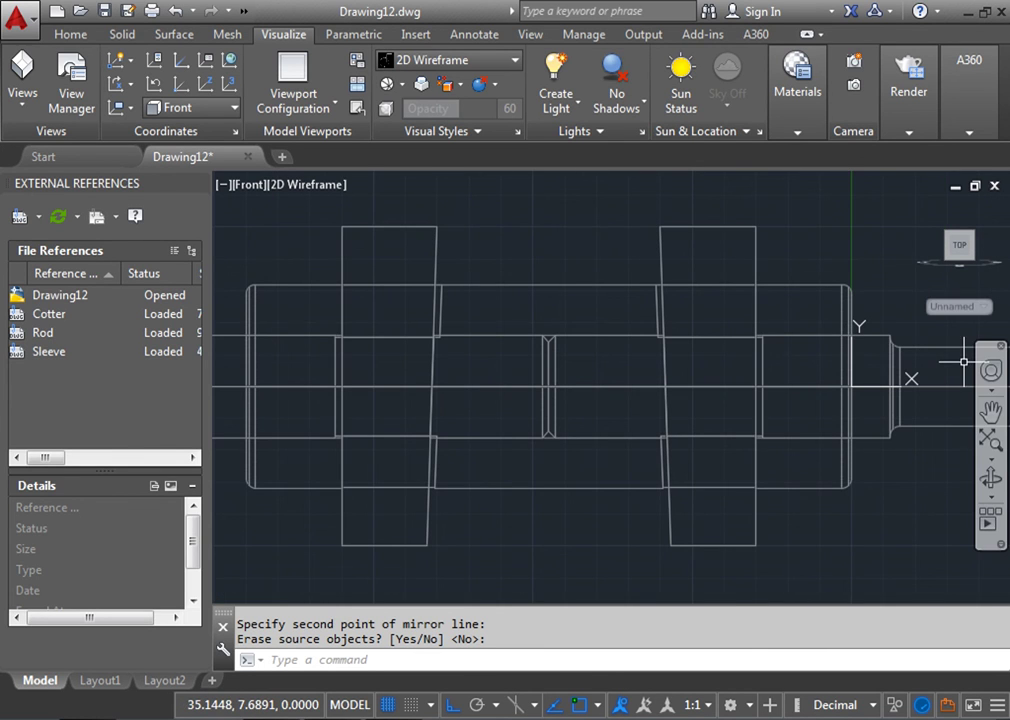
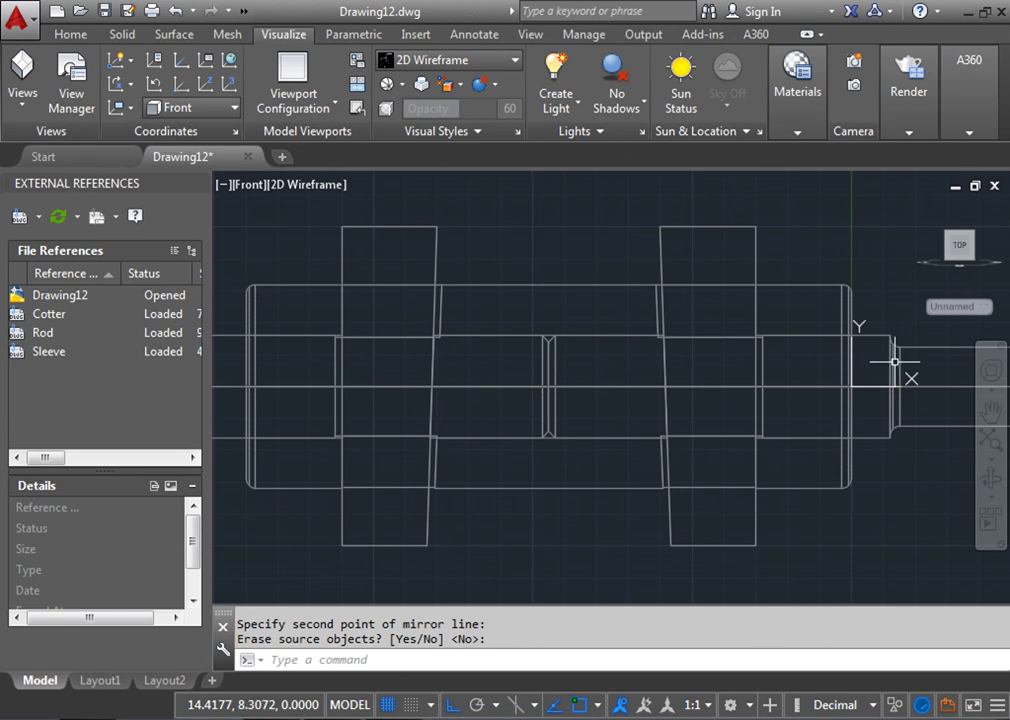
Step: Cancel the unfinished mirror and switch the viewport to the SE Isometric view
scroll(733, 446, "down", 3)
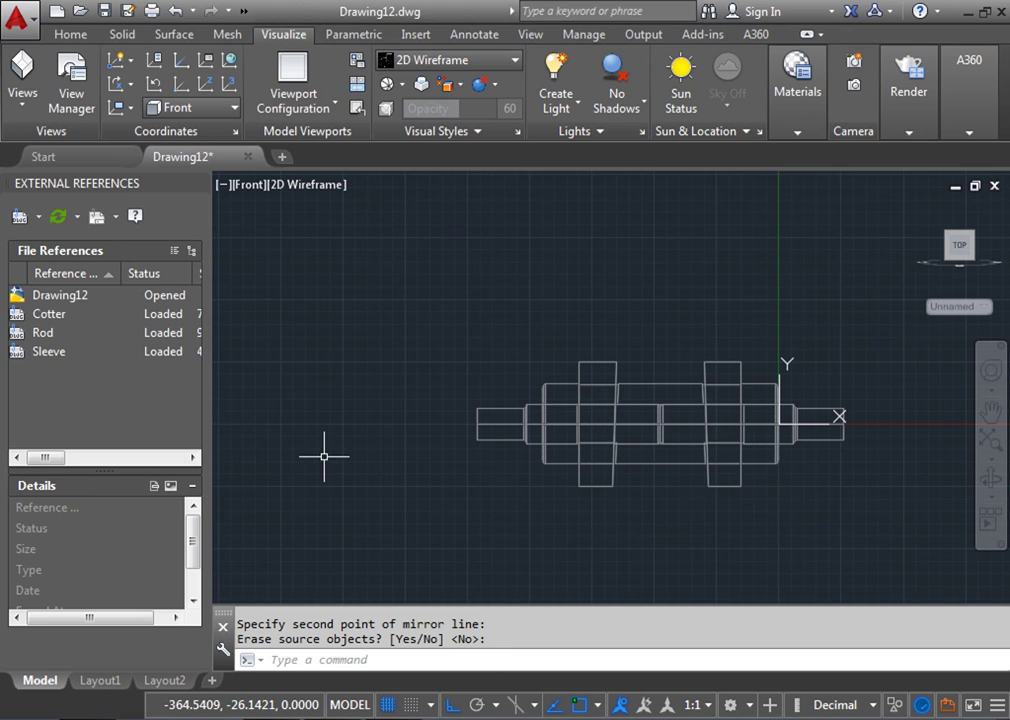
key("Escape")
left_click(248, 184)
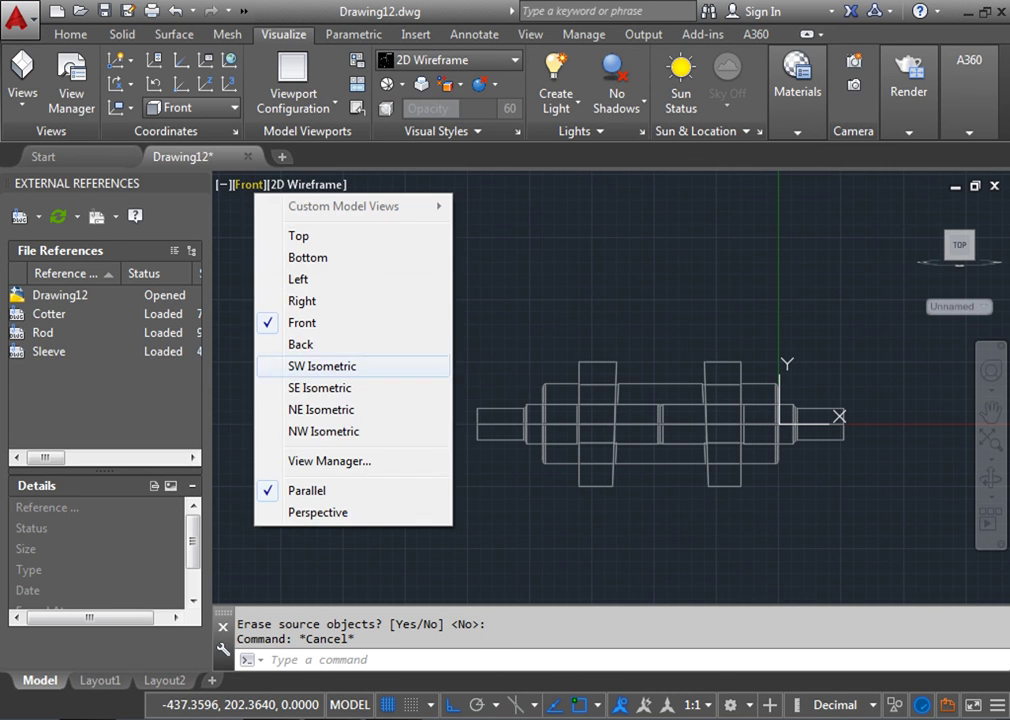
left_click(320, 388)
Step: Shade the assembly with the Realistic visual style
left_click(343, 184)
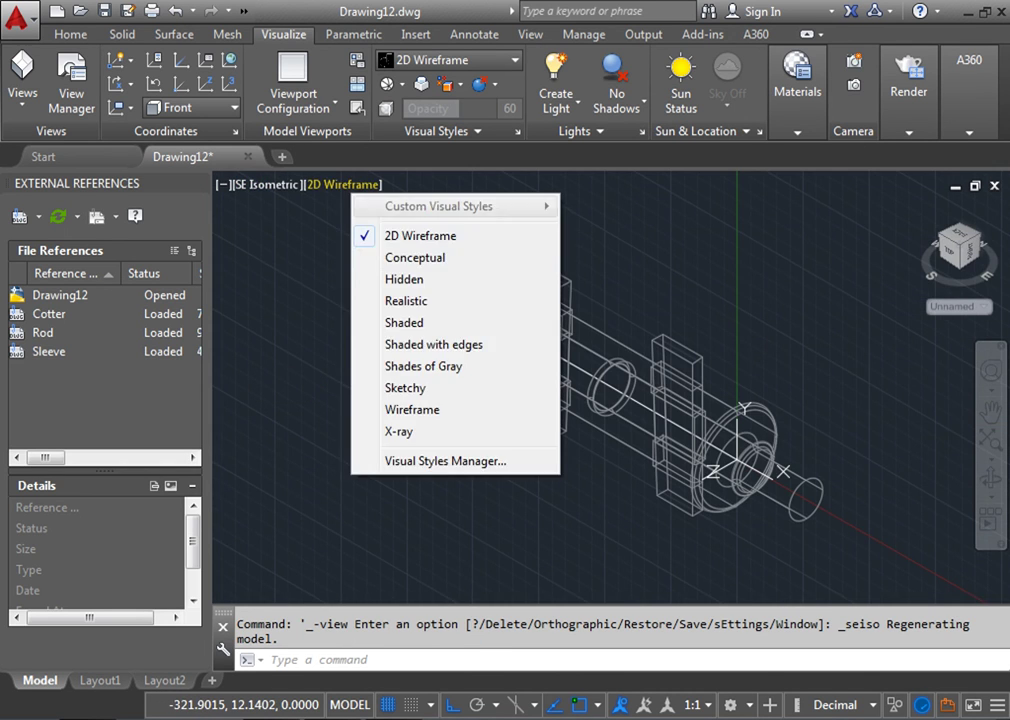
left_click(406, 300)
key("Escape")
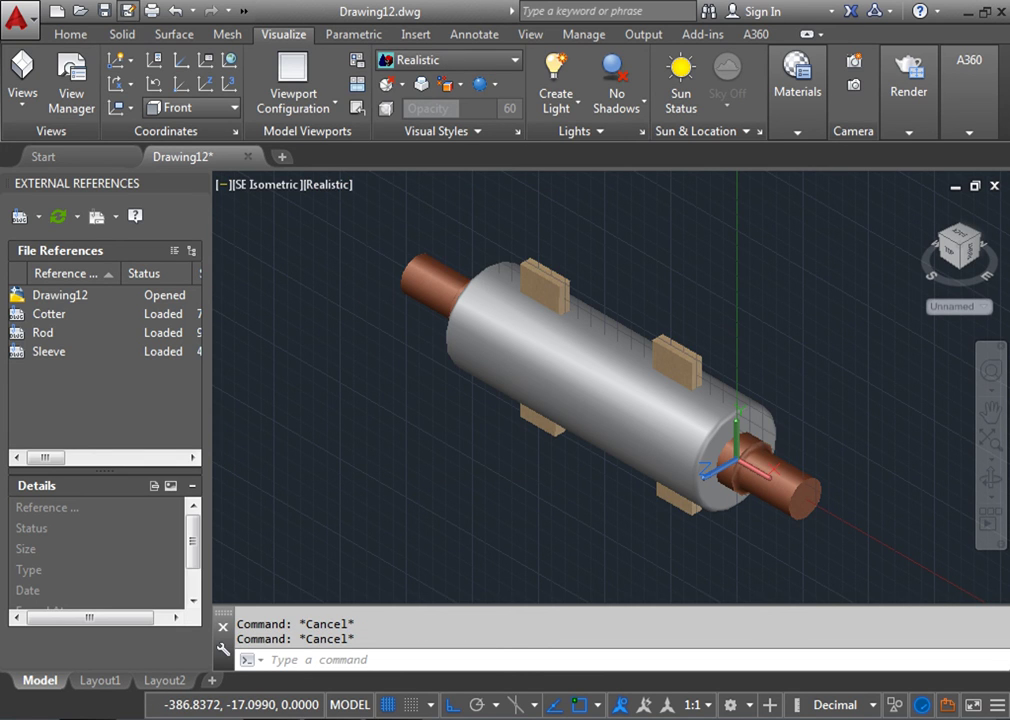
left_click(128, 11)
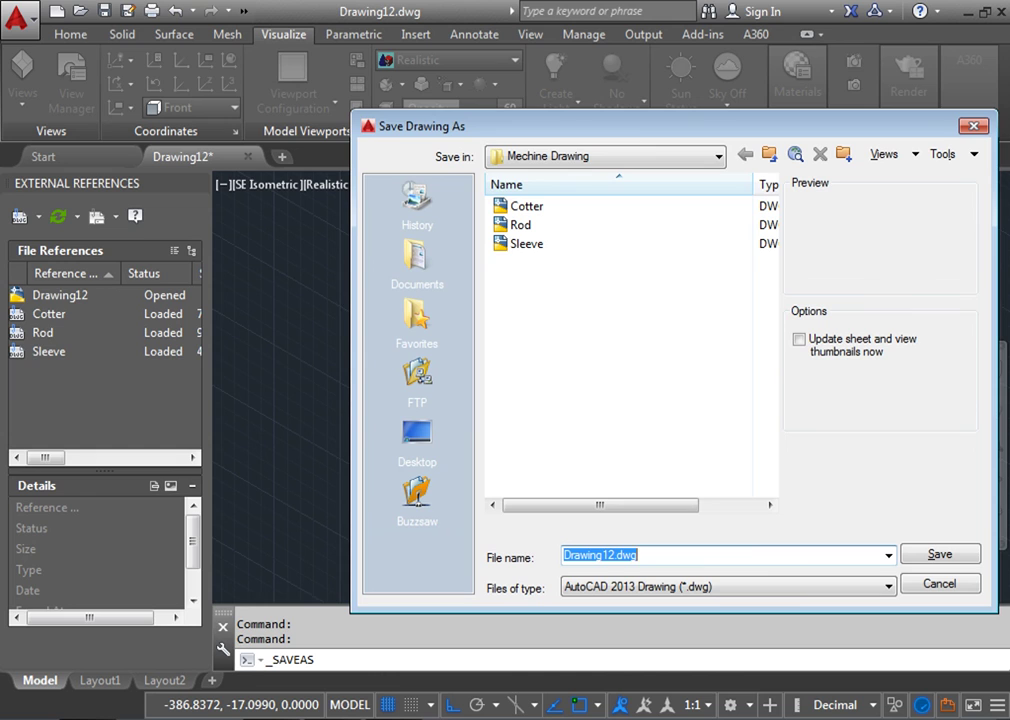
Step: Save the drawing as 'Sleeve And Cotter Joint', declining to overwrite the existing Sleeve.dwg
type("Sl")
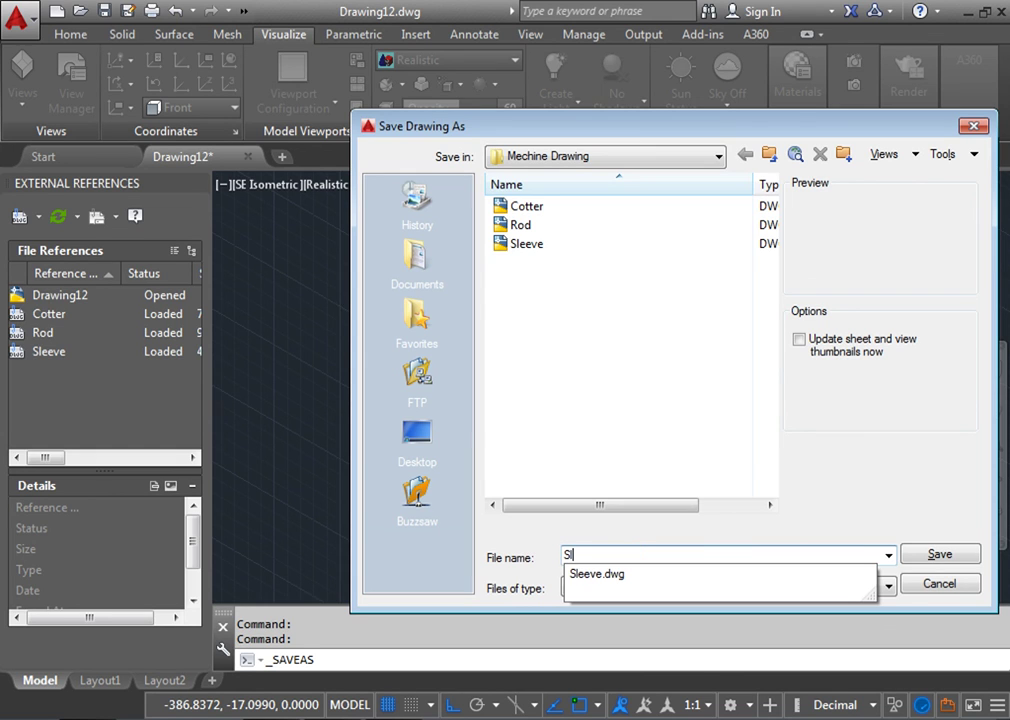
type("eeve And Cotter Joint")
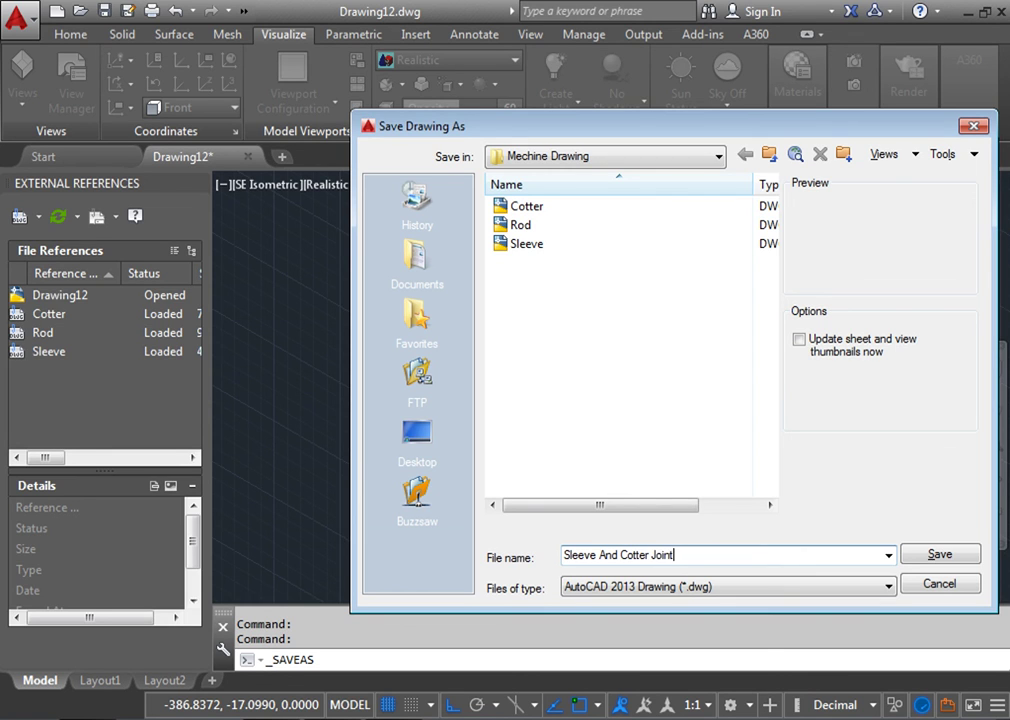
key("Return")
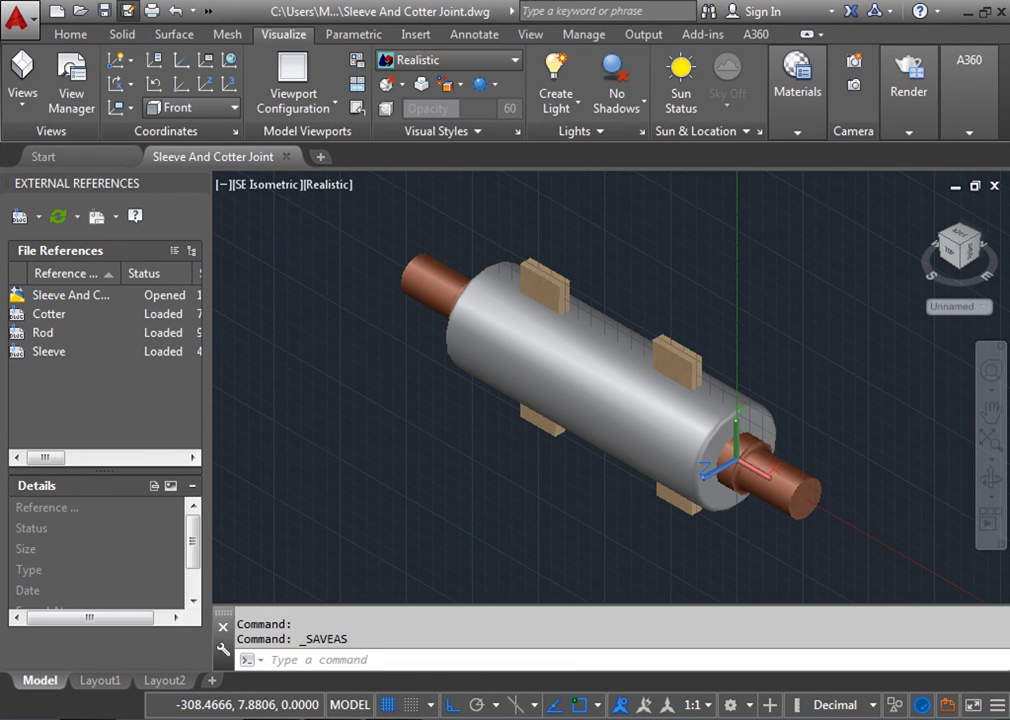
key("ctrl+shift+s")
left_click(527, 206)
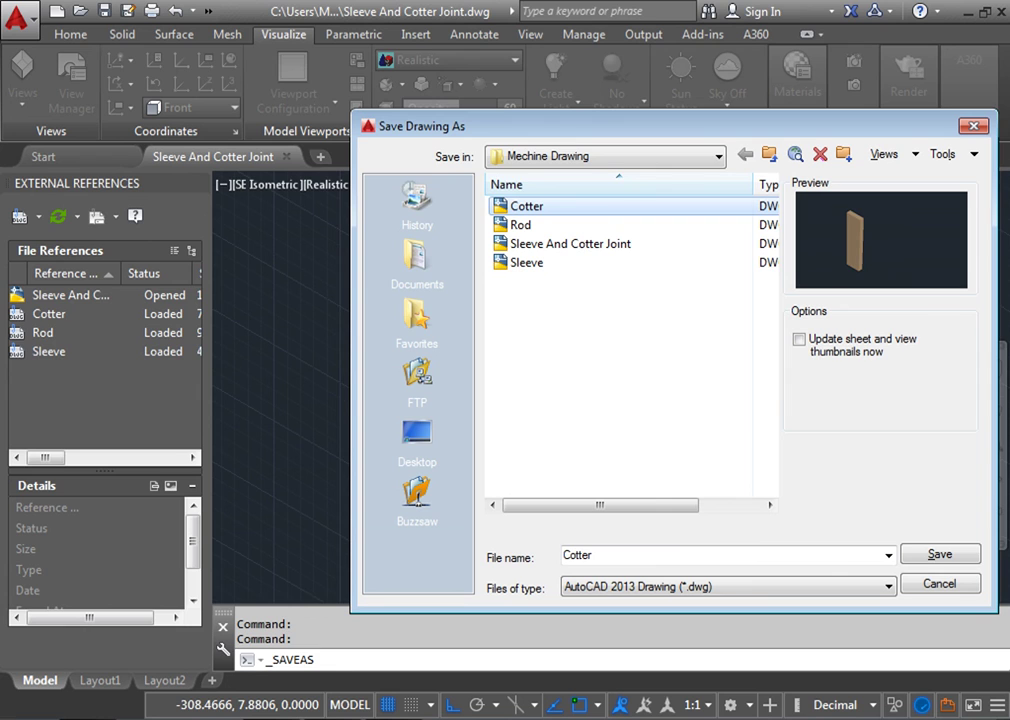
left_click(527, 262)
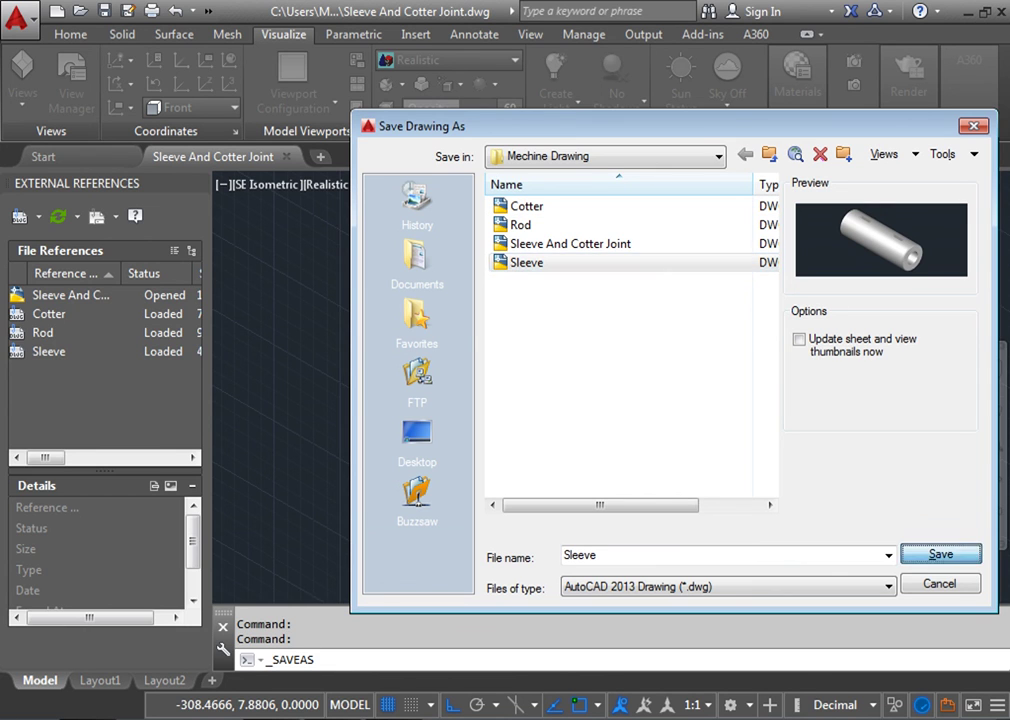
left_click(940, 554)
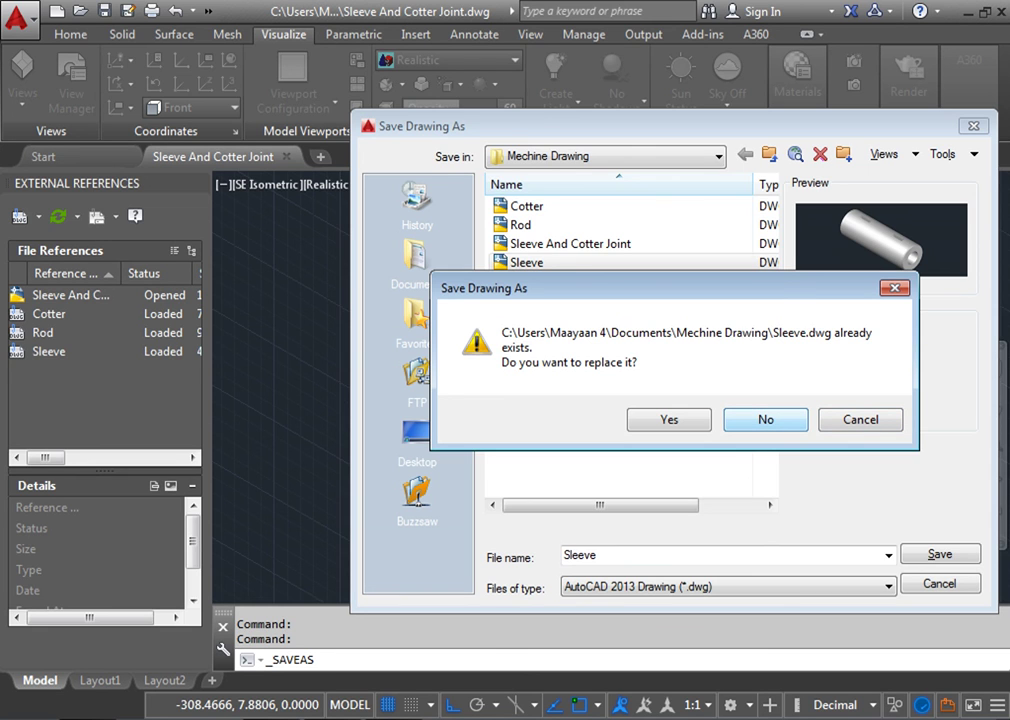
key("Return")
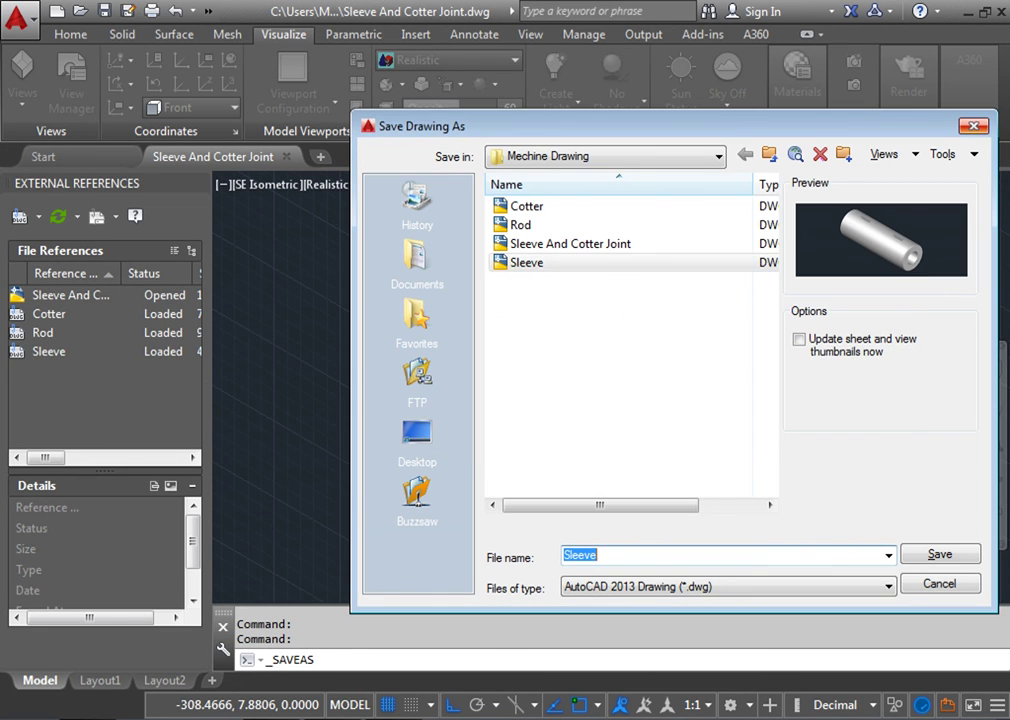
key("Escape")
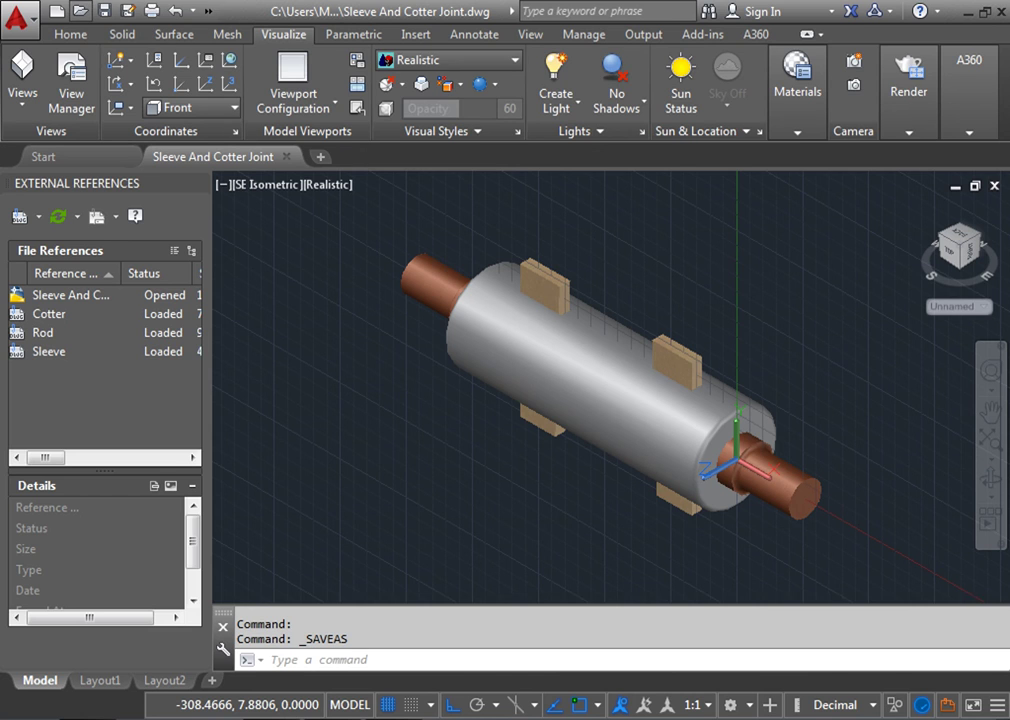
key("ctrl+o")
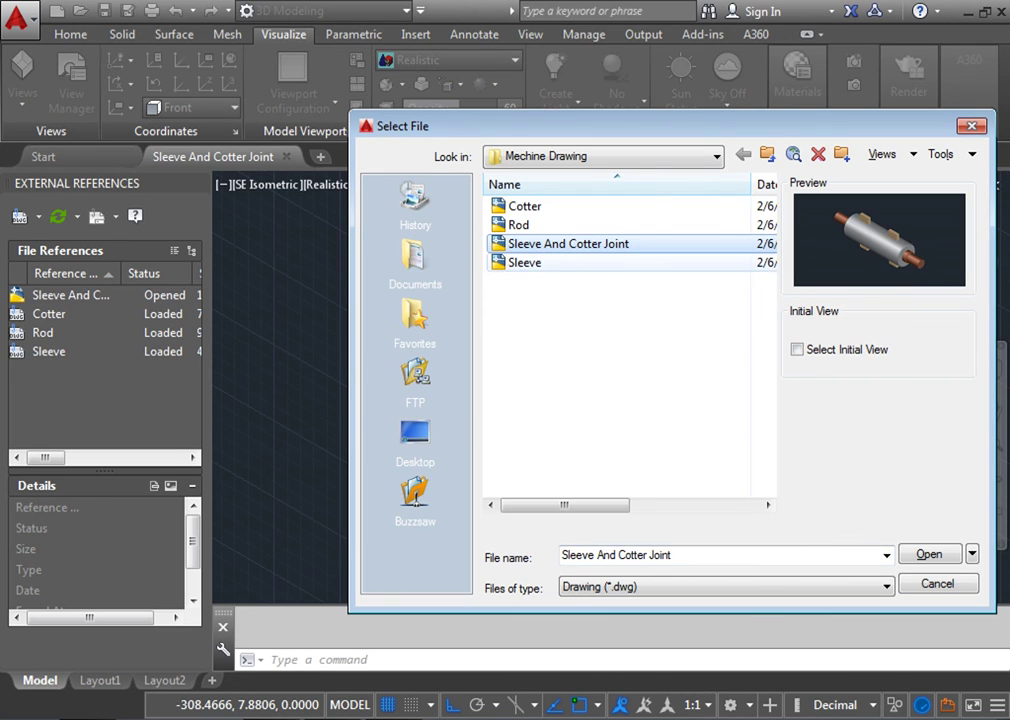
Step: Open Sleeve.dwg and bring up the Materials Browser
left_click(524, 262)
key("Return")
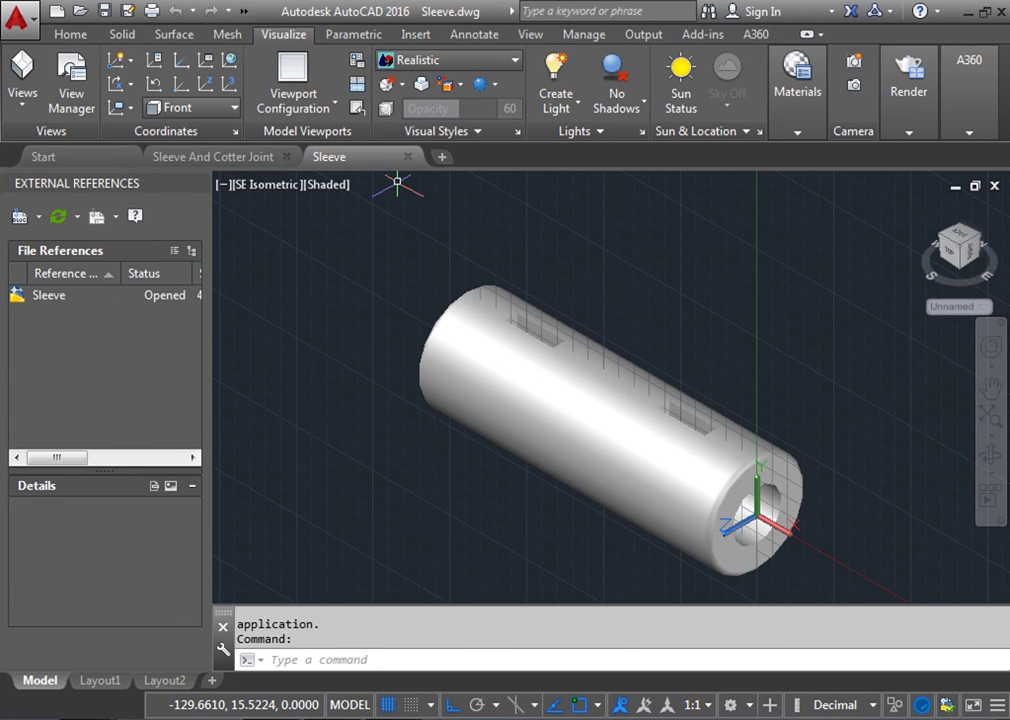
left_click(797, 91)
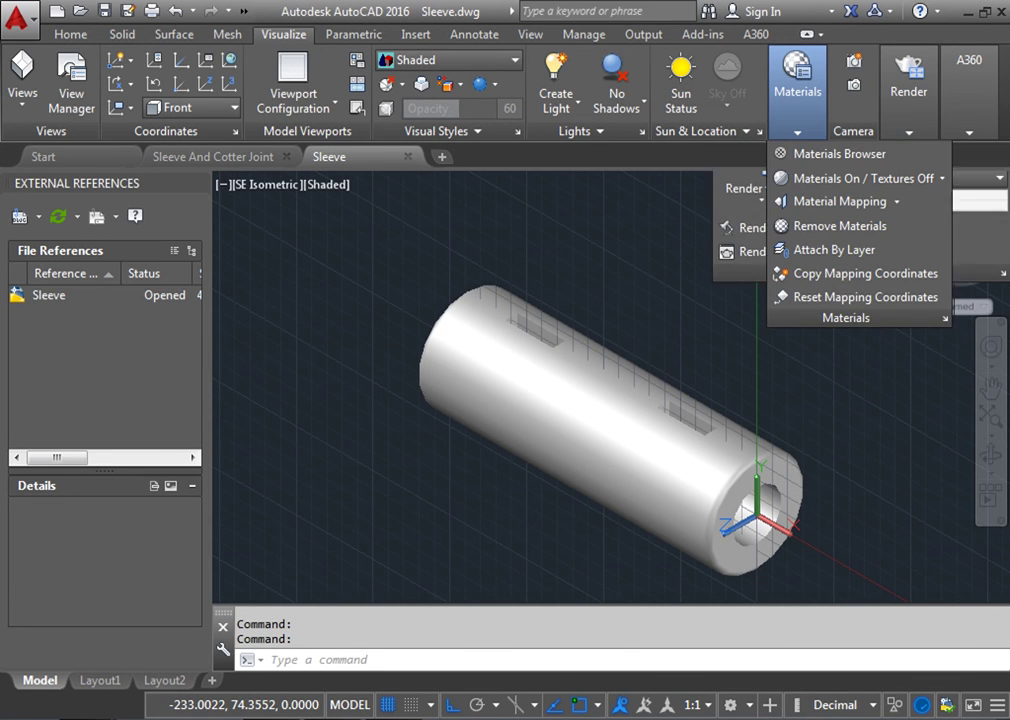
left_click(839, 153)
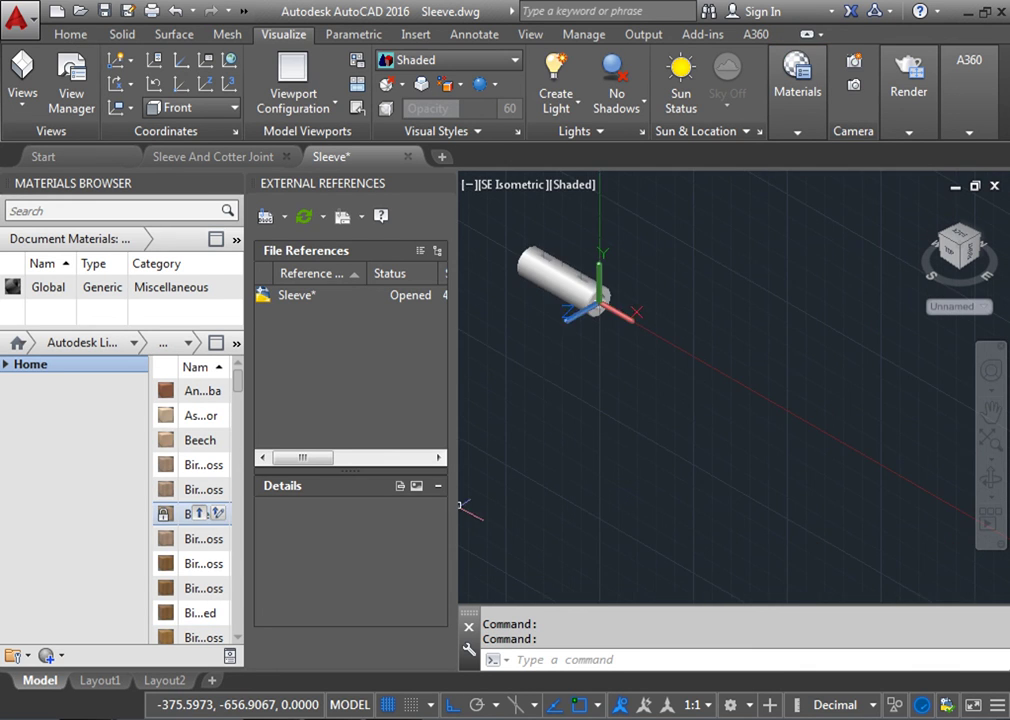
scroll(200, 414, "down", 5)
scroll(200, 414, "down", 5)
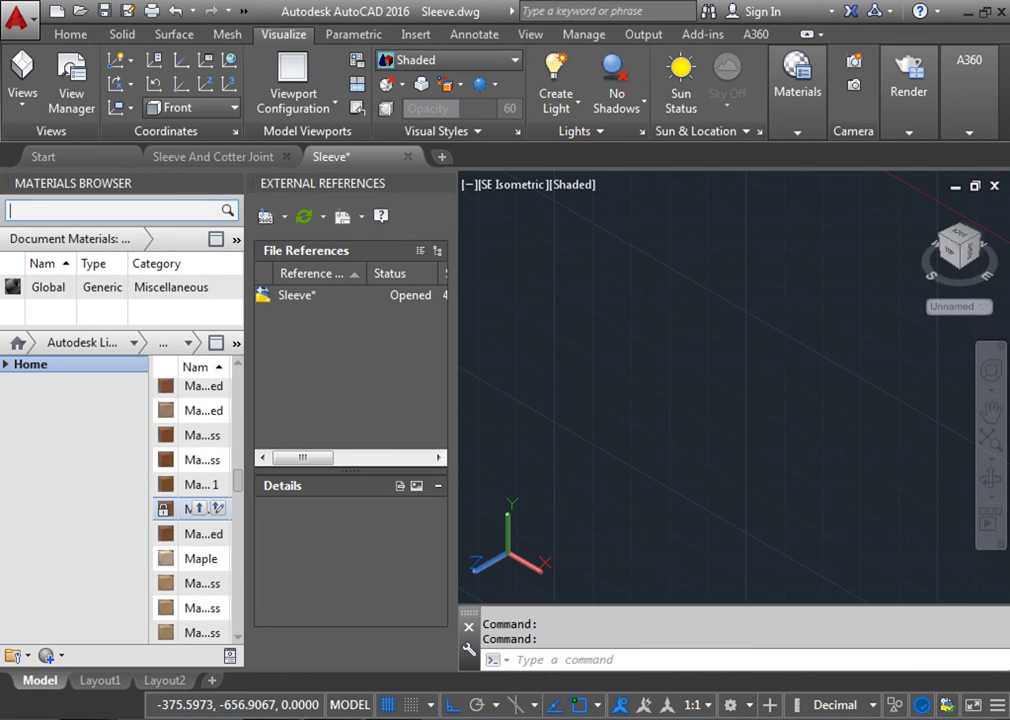
scroll(200, 414, "down", 5)
Step: Apply the Wood: Panels material to the sleeve, then save and close Sleeve.dwg
left_click(620, 362)
left_click(593, 344)
left_click(796, 460)
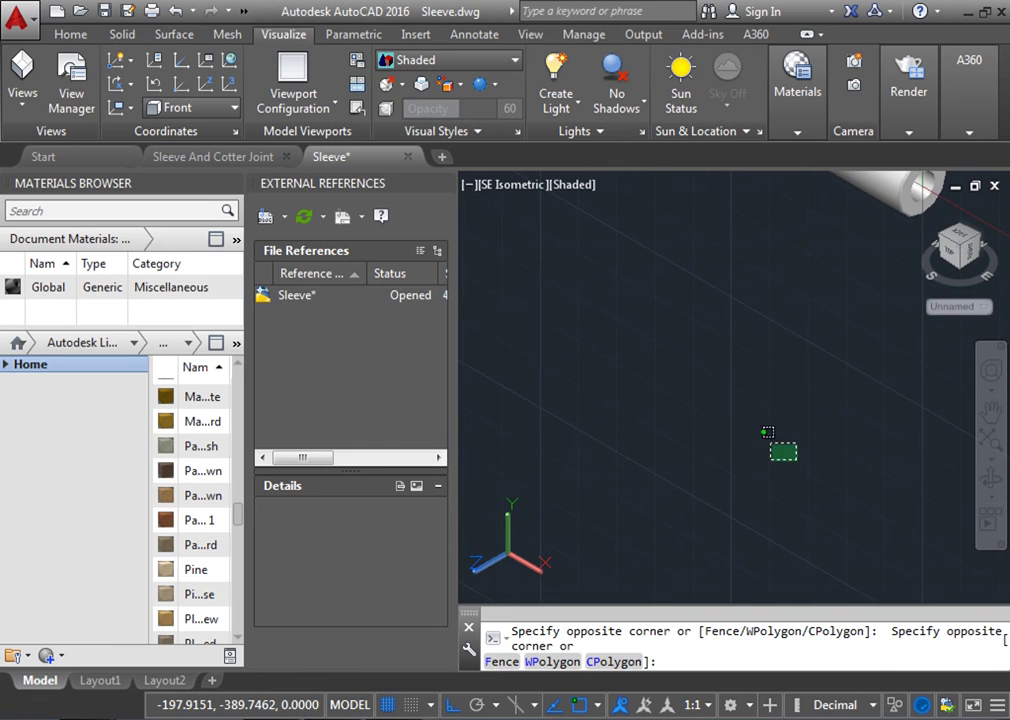
left_click(660, 404)
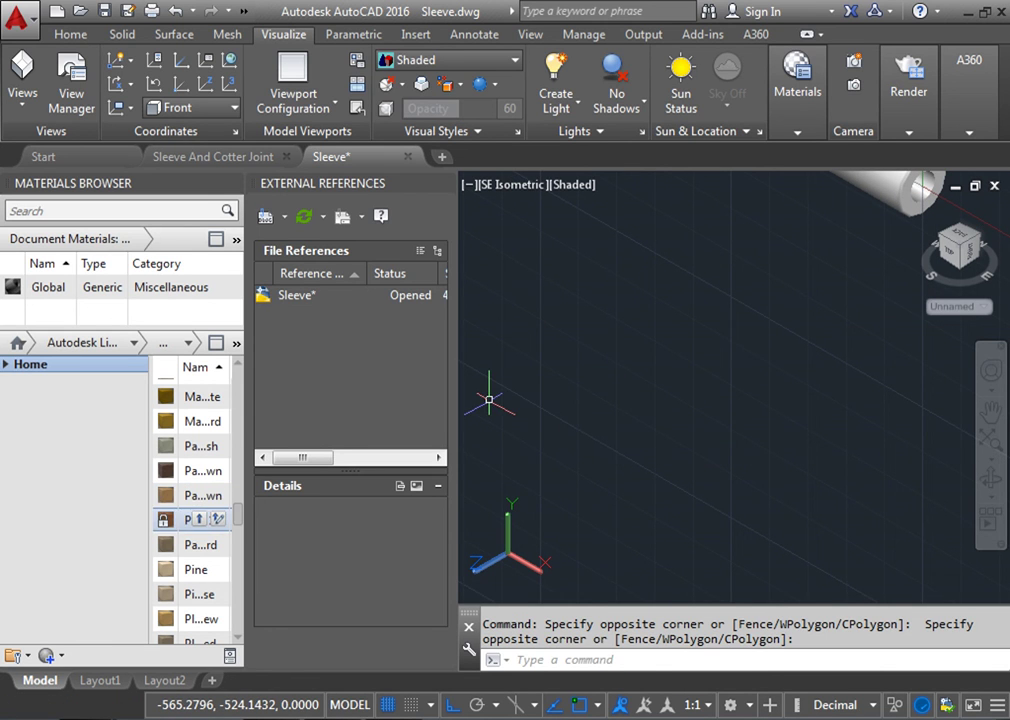
left_click(190, 518)
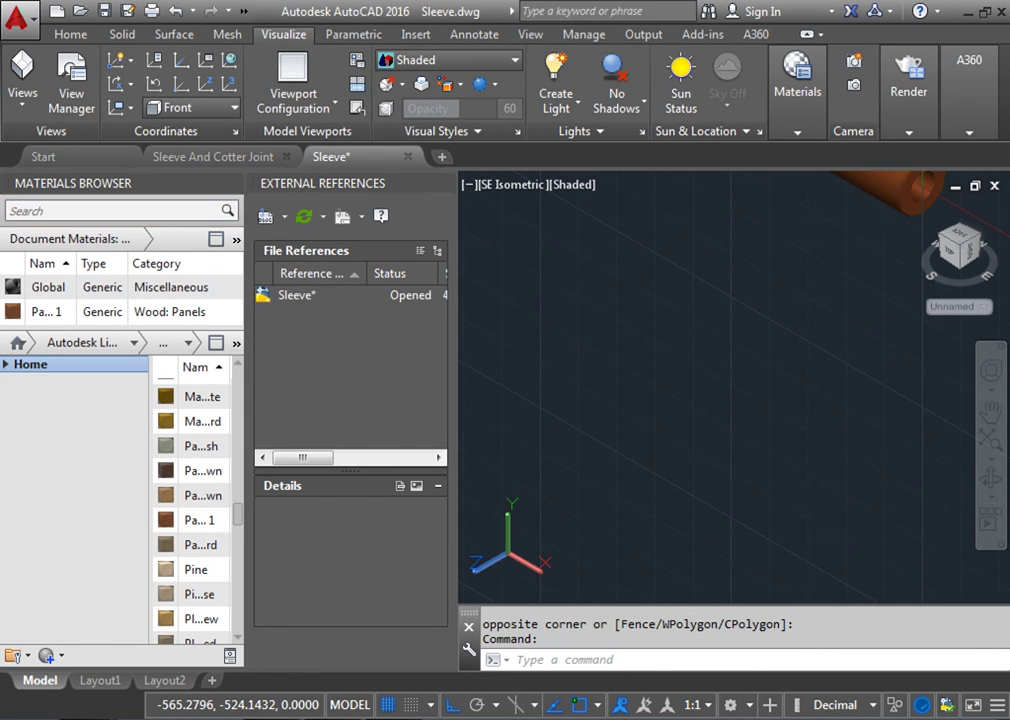
middle_click_drag(880, 205, 615, 407)
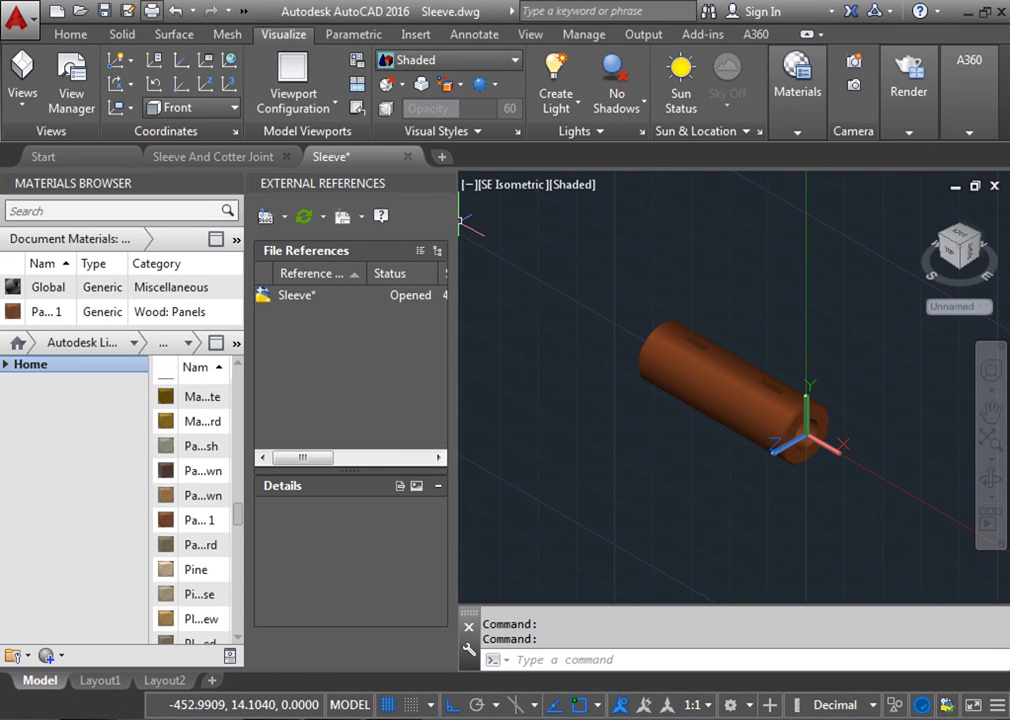
key("ctrl+s")
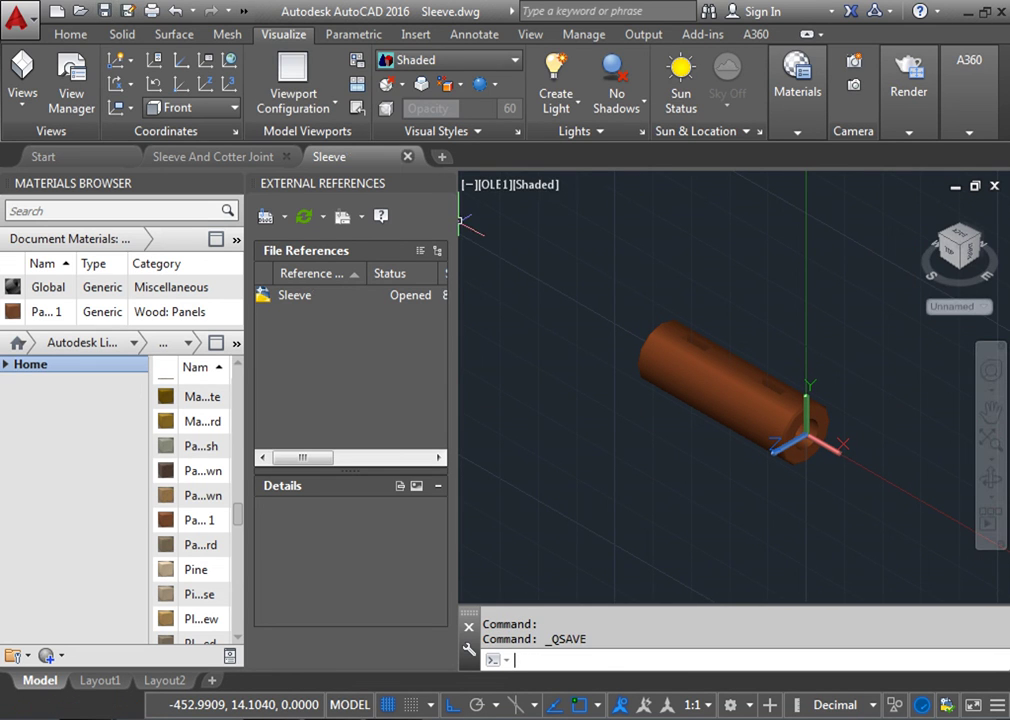
key("ctrl+F4")
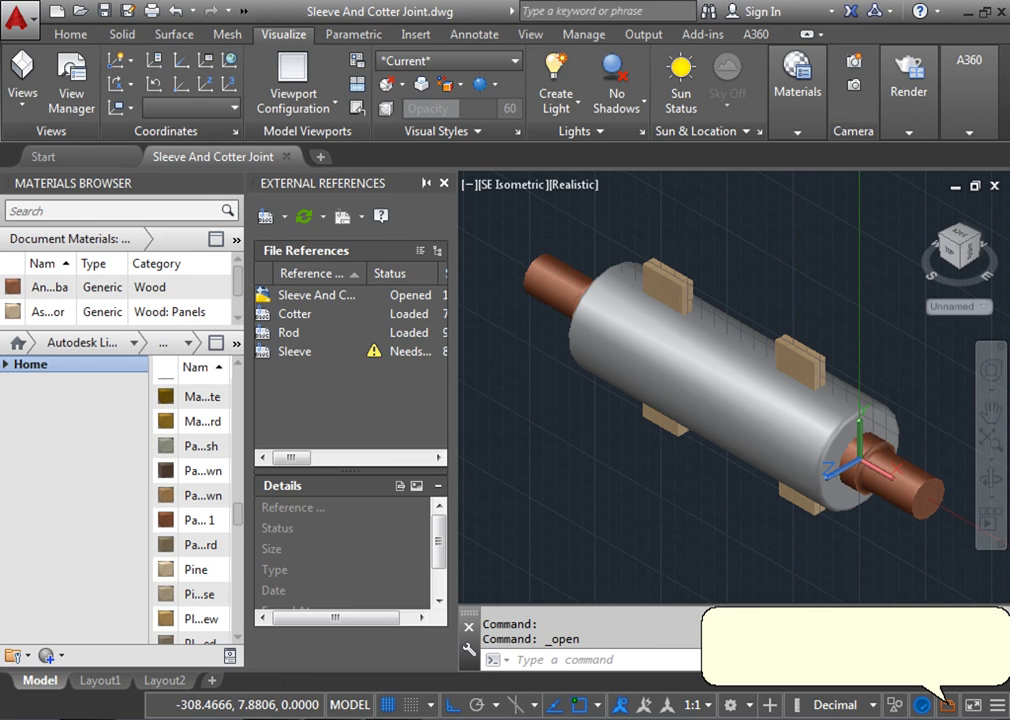
Step: Close the Materials Browser and reload the Sleeve xref from External References
left_click(232, 183)
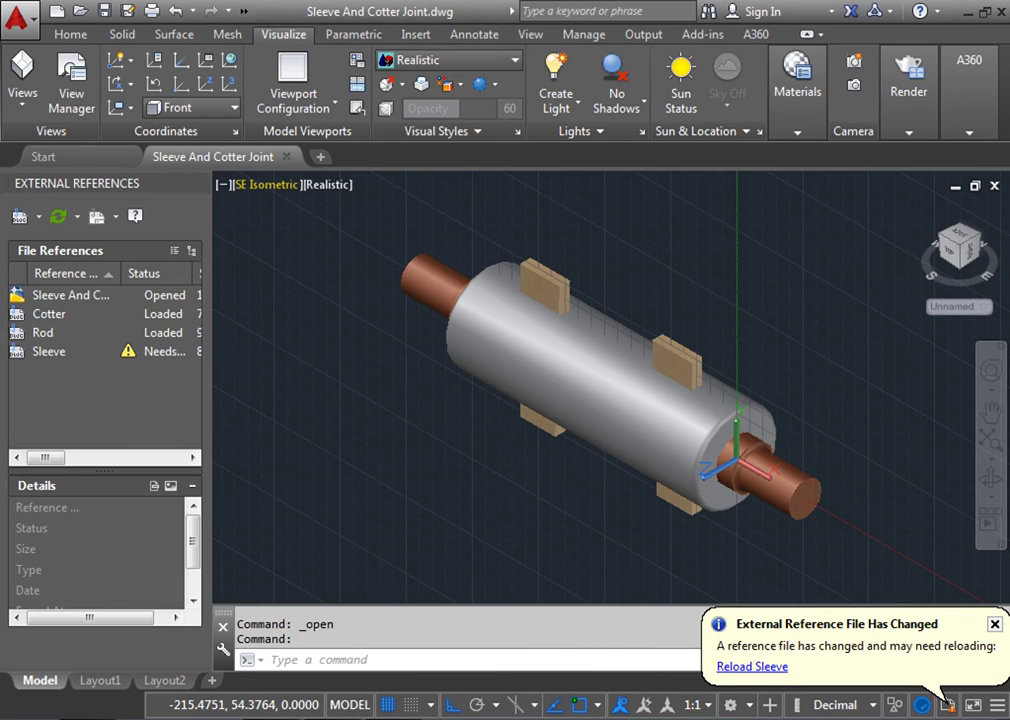
right_click(60, 352)
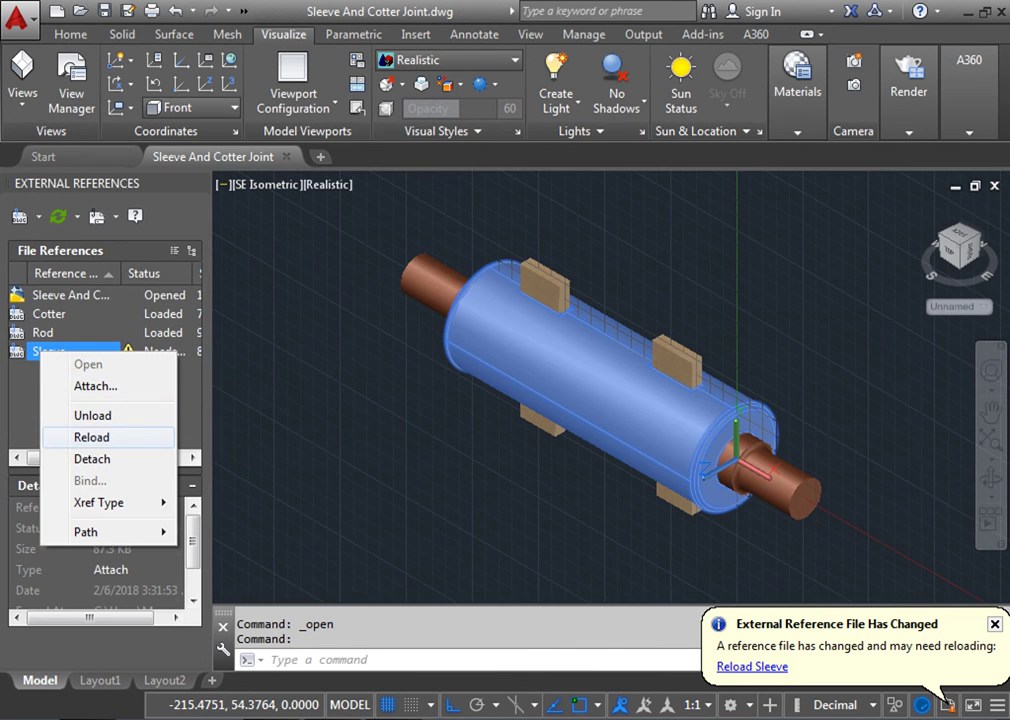
left_click(95, 435)
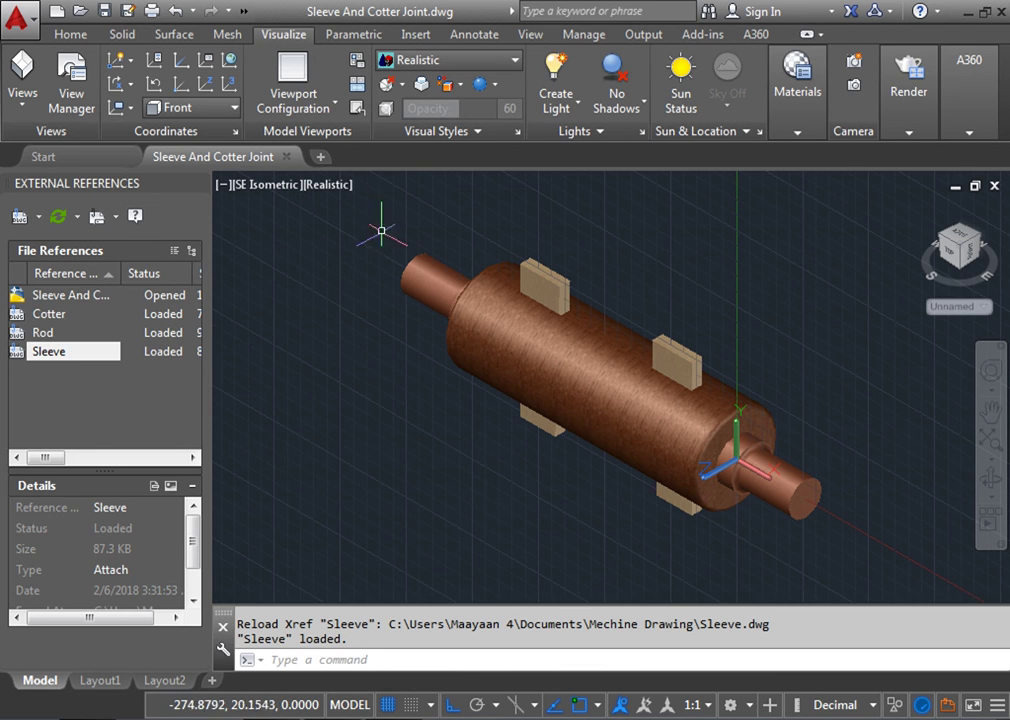
middle_click_drag(785, 277, 750, 284)
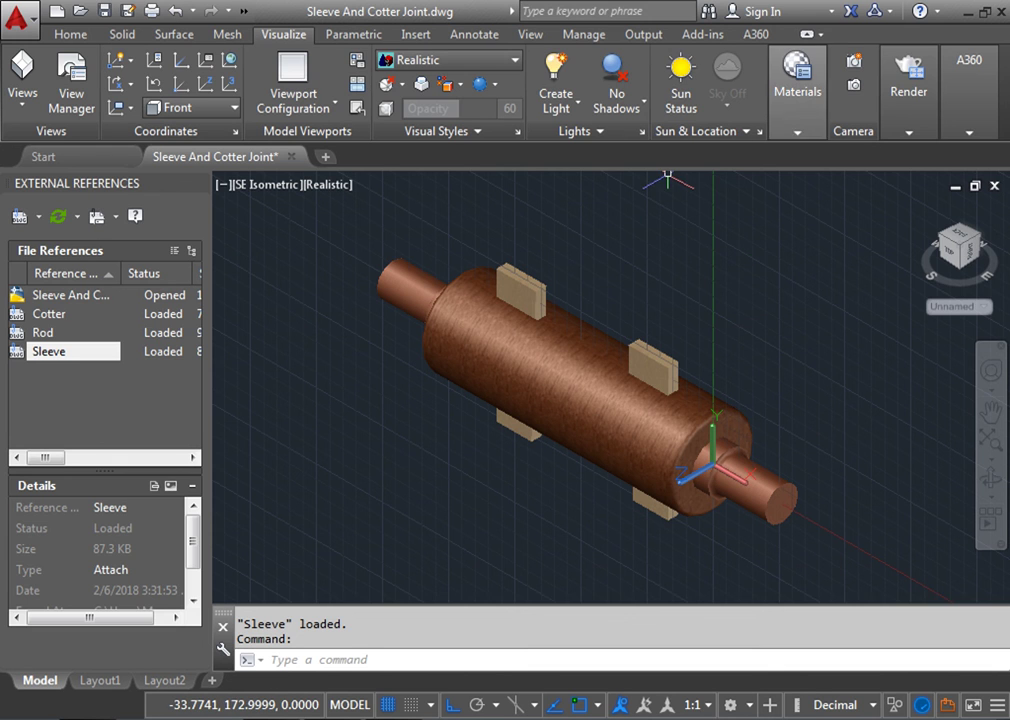
left_click(909, 131)
Step: Turn the render environment on with a custom Gradient background
left_click(828, 228)
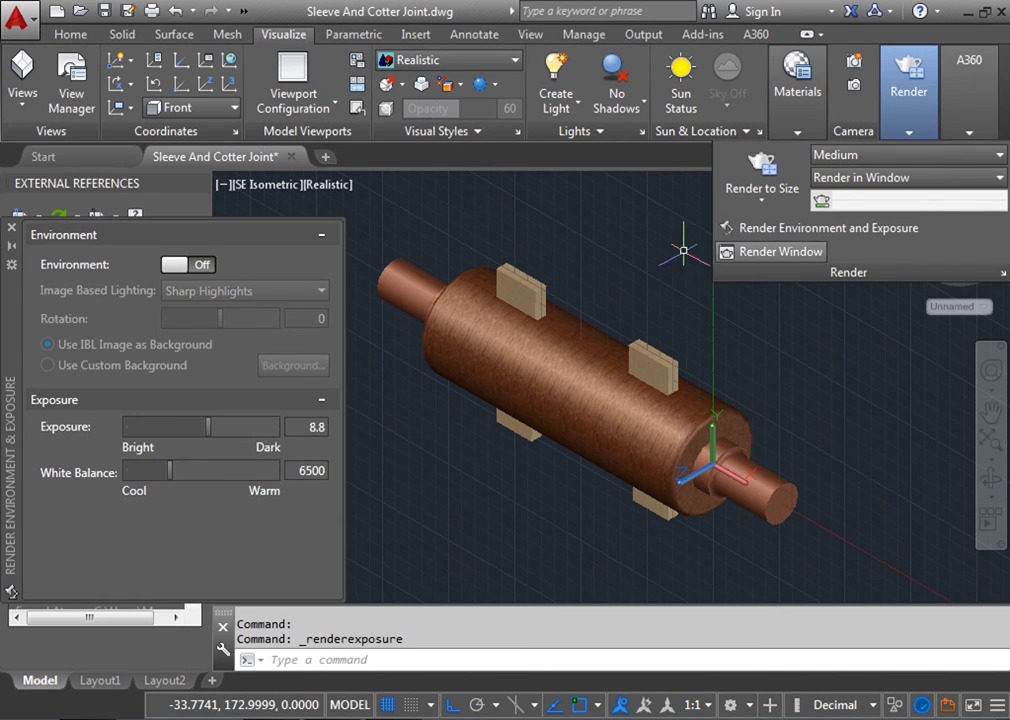
left_click(188, 264)
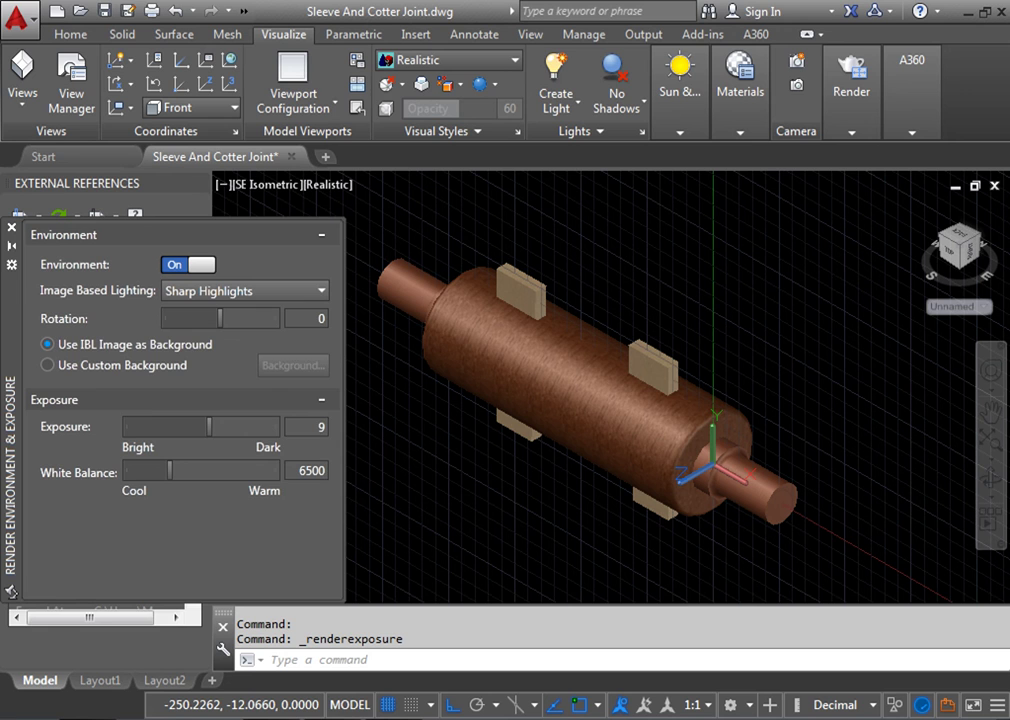
left_click(47, 365)
left_click(293, 365)
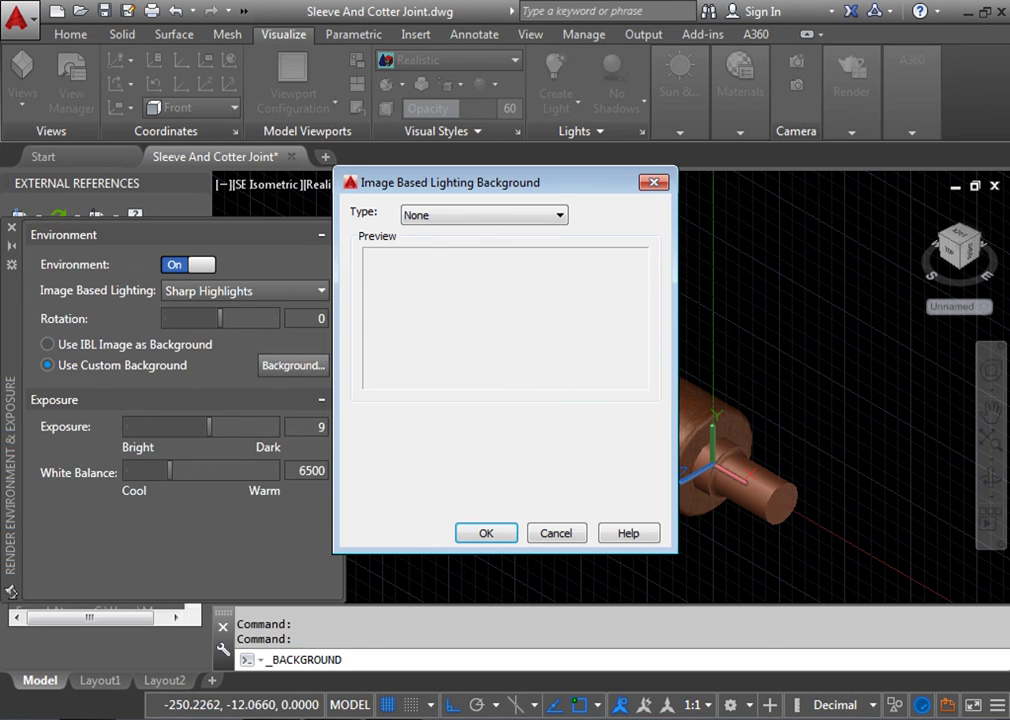
left_click(484, 215)
left_click(428, 255)
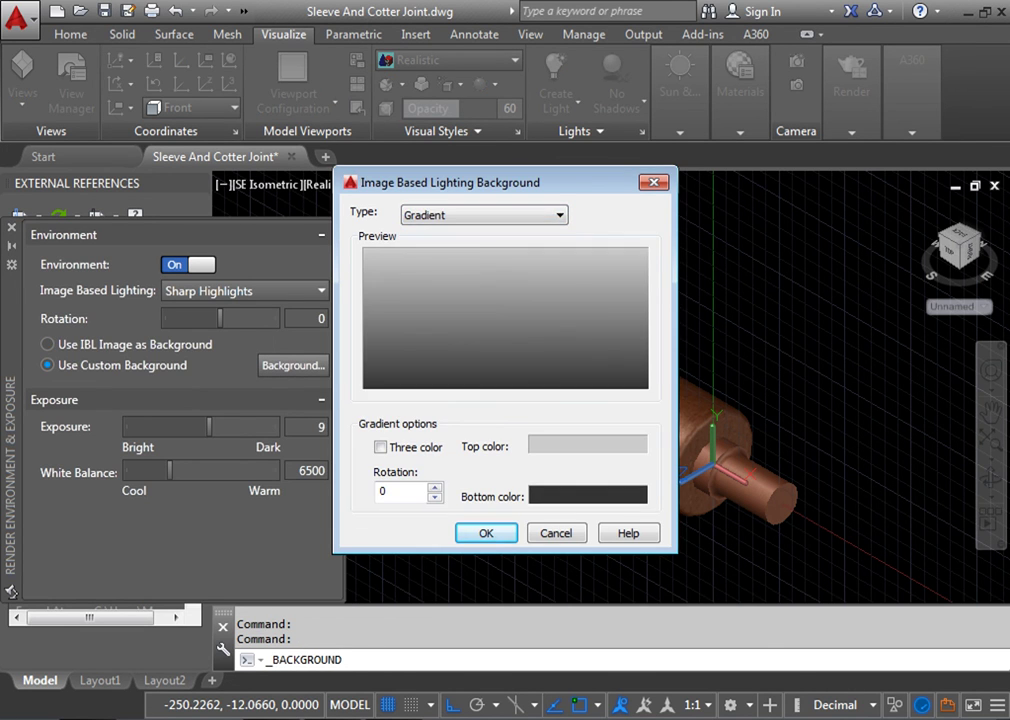
key("Return")
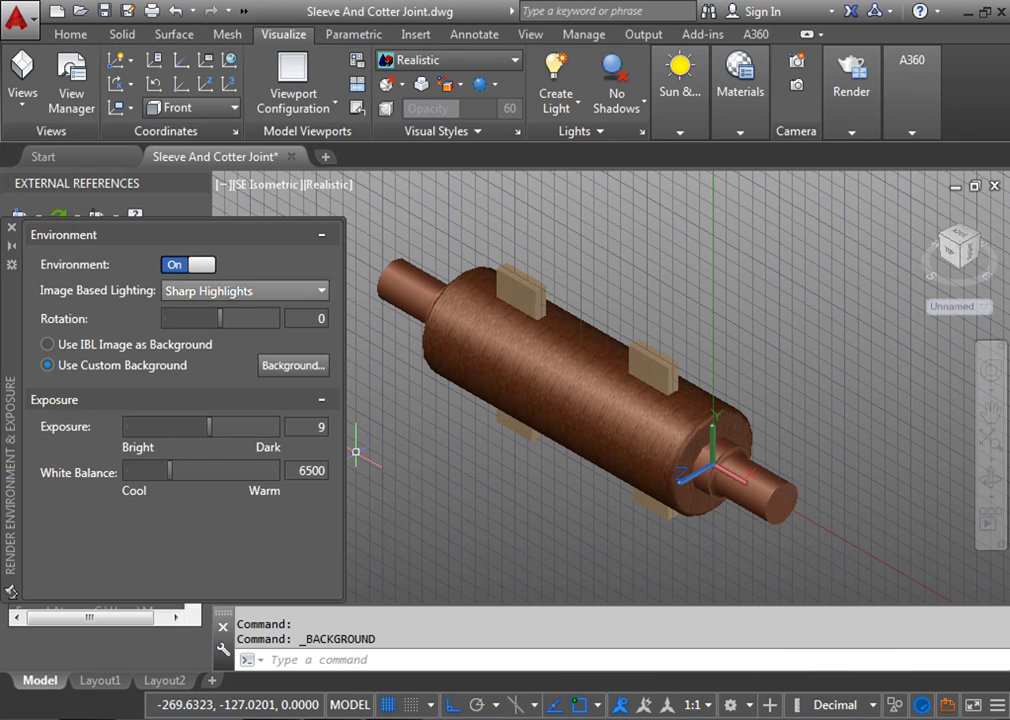
left_click(851, 131)
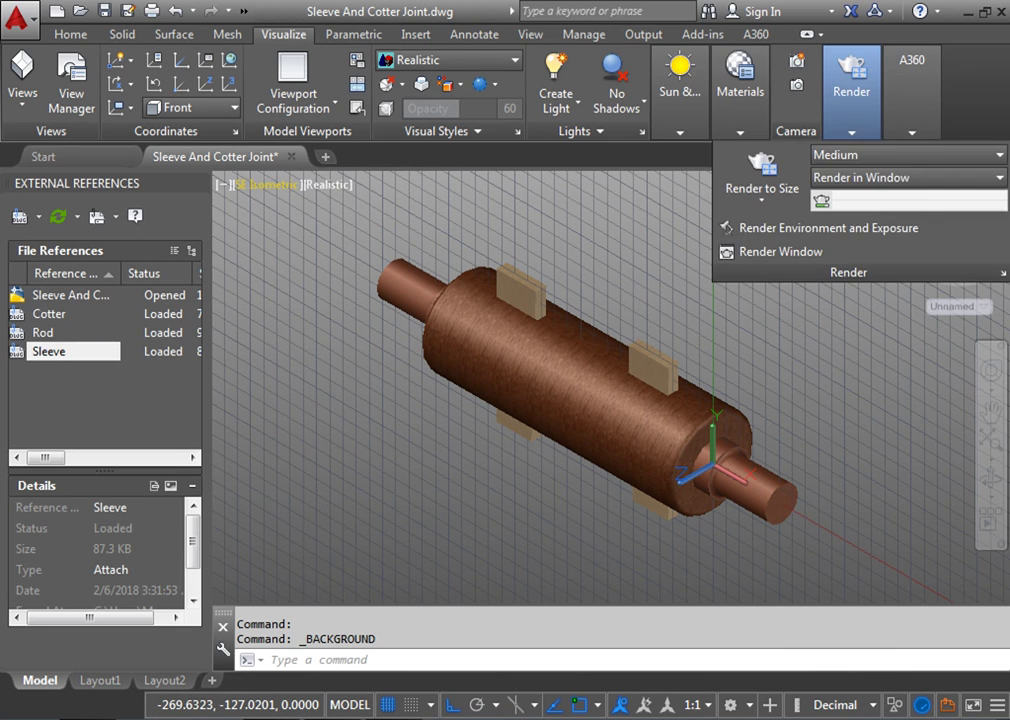
Step: Zoom to the extents of the model
left_click(644, 230)
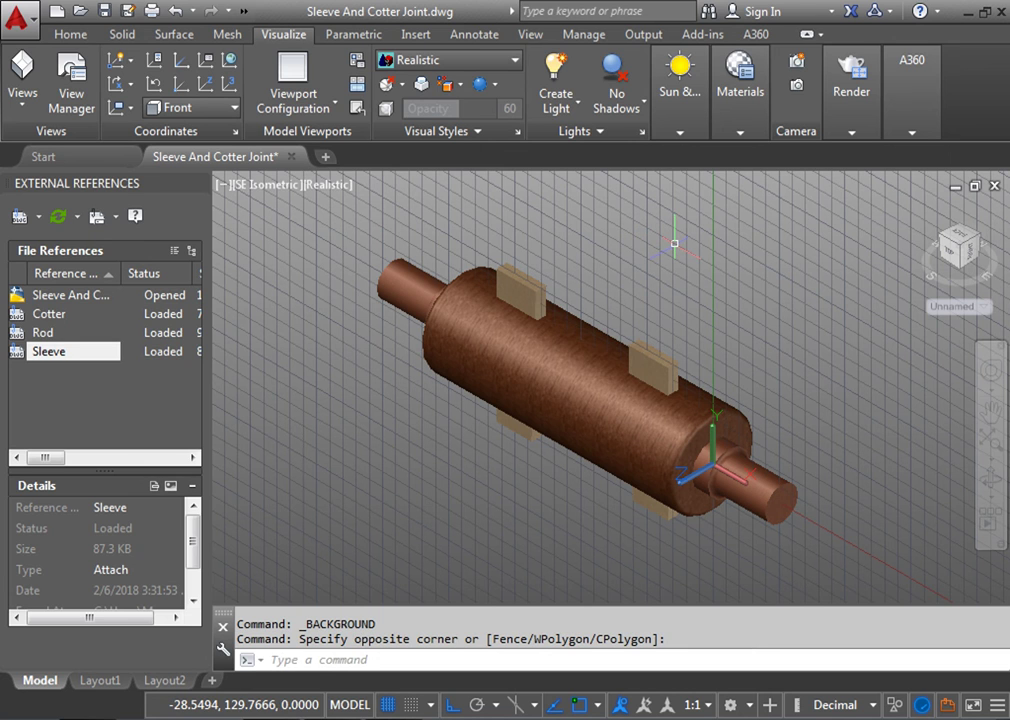
type("z")
key("Return")
type("e")
key("Return")
key("Return")
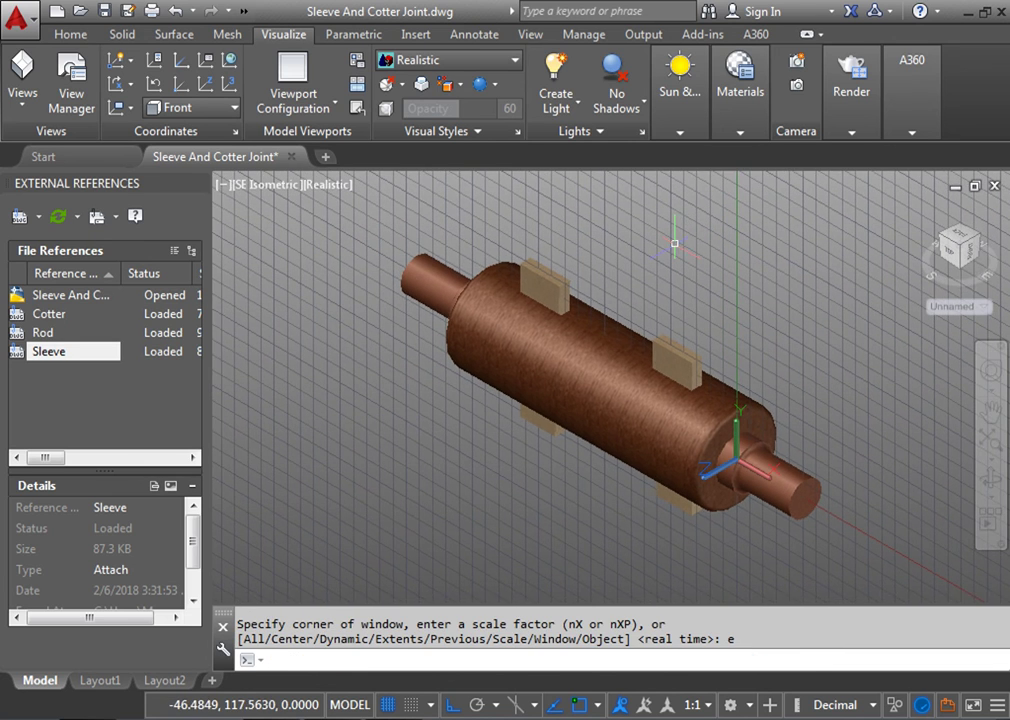
type("z")
Step: Window-zoom around the assembly so it fills the viewport
key("Return")
type("w")
key("Return")
left_click(376, 231)
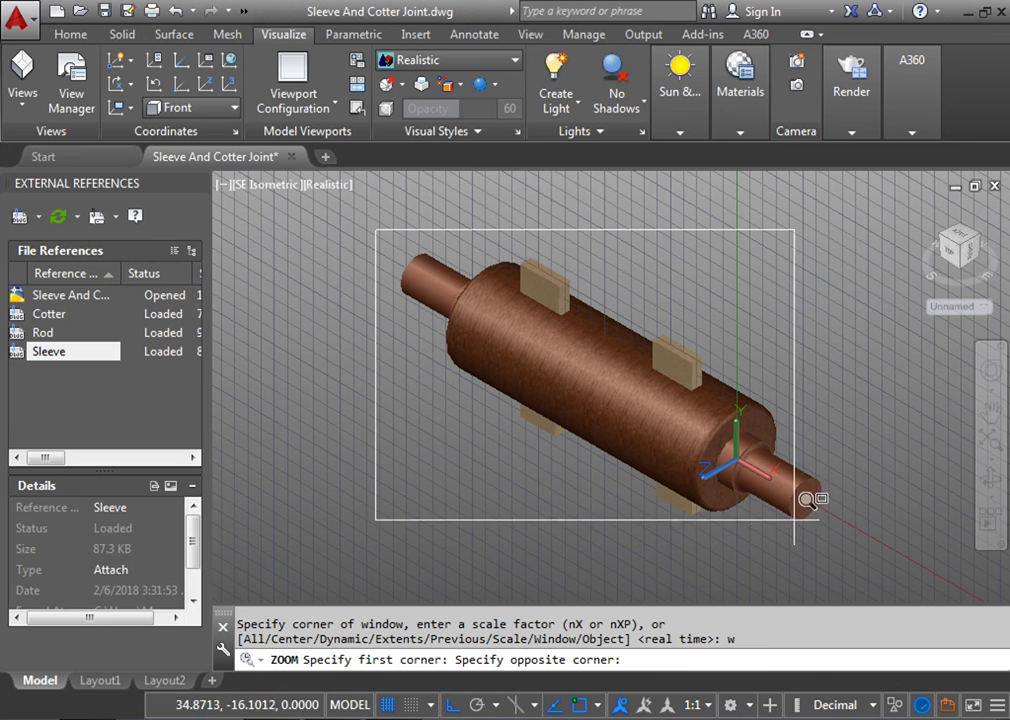
left_click(860, 530)
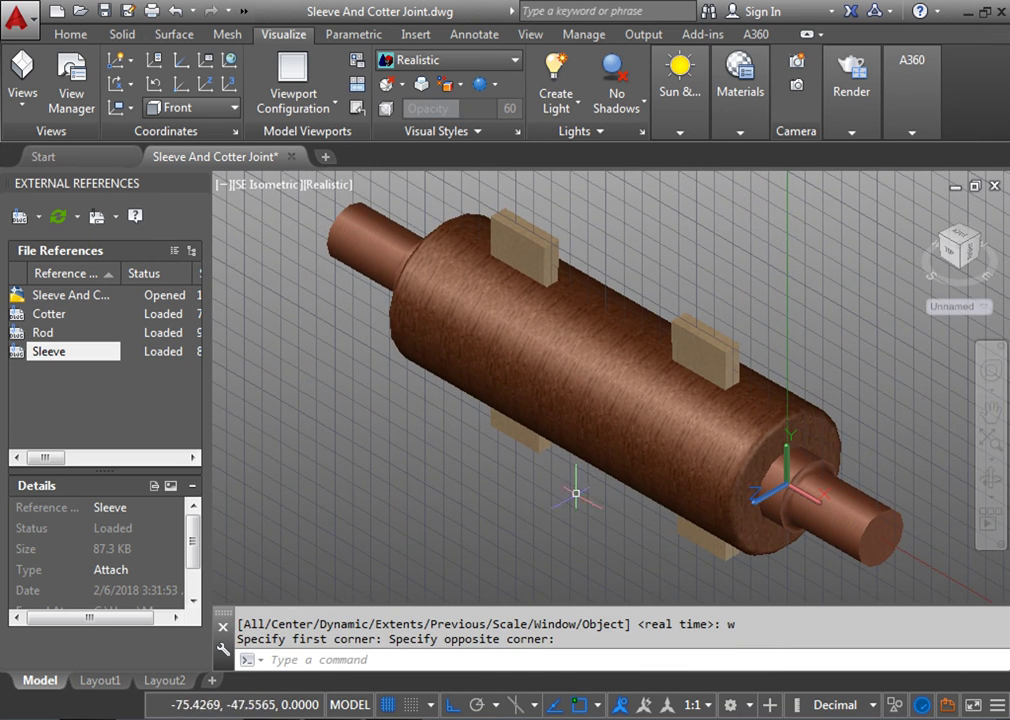
type("render")
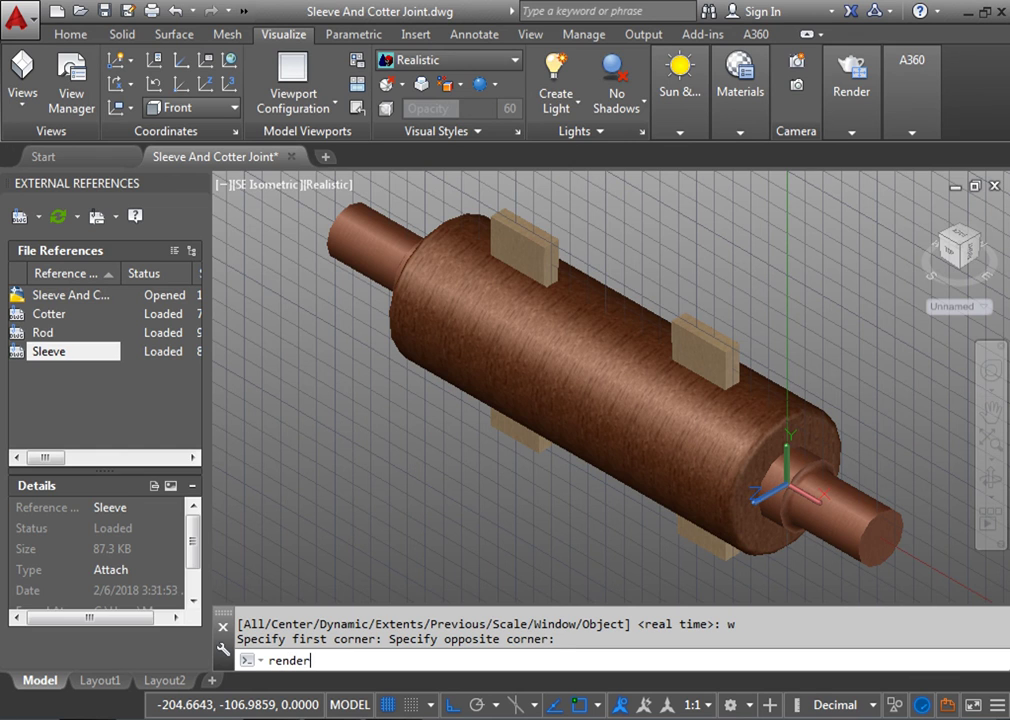
key("Return")
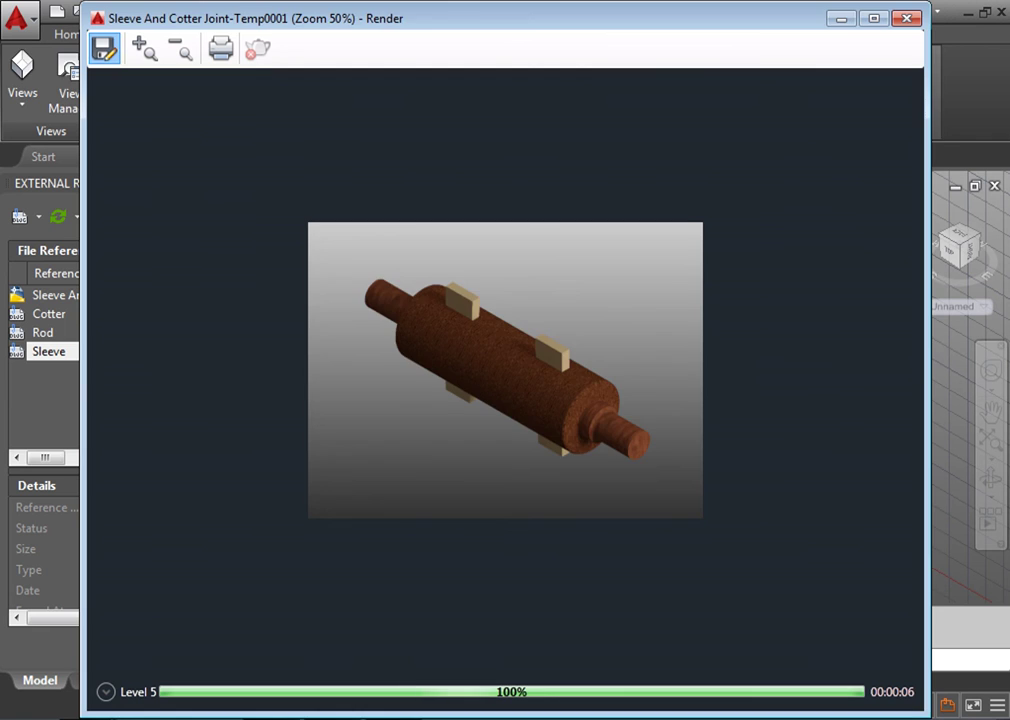
Step: Save the render as a 300 DPI PNG, Sleeve And Cotter Joint-Temp0001.png
left_click(104, 48)
left_click(771, 553)
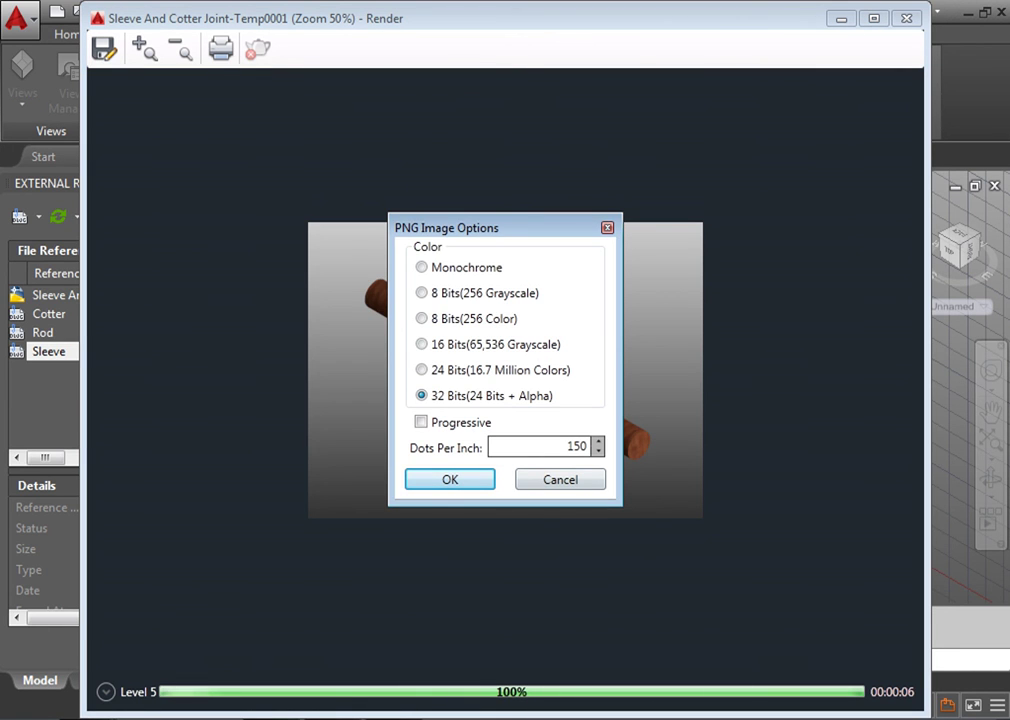
double_click(560, 446)
type("300")
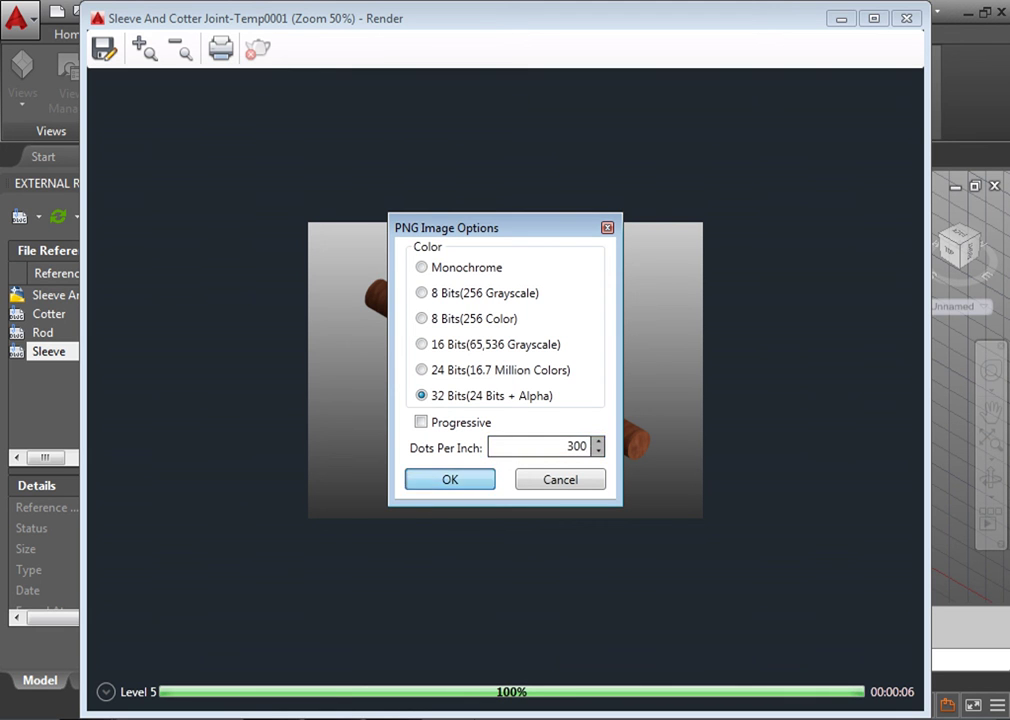
key("Return")
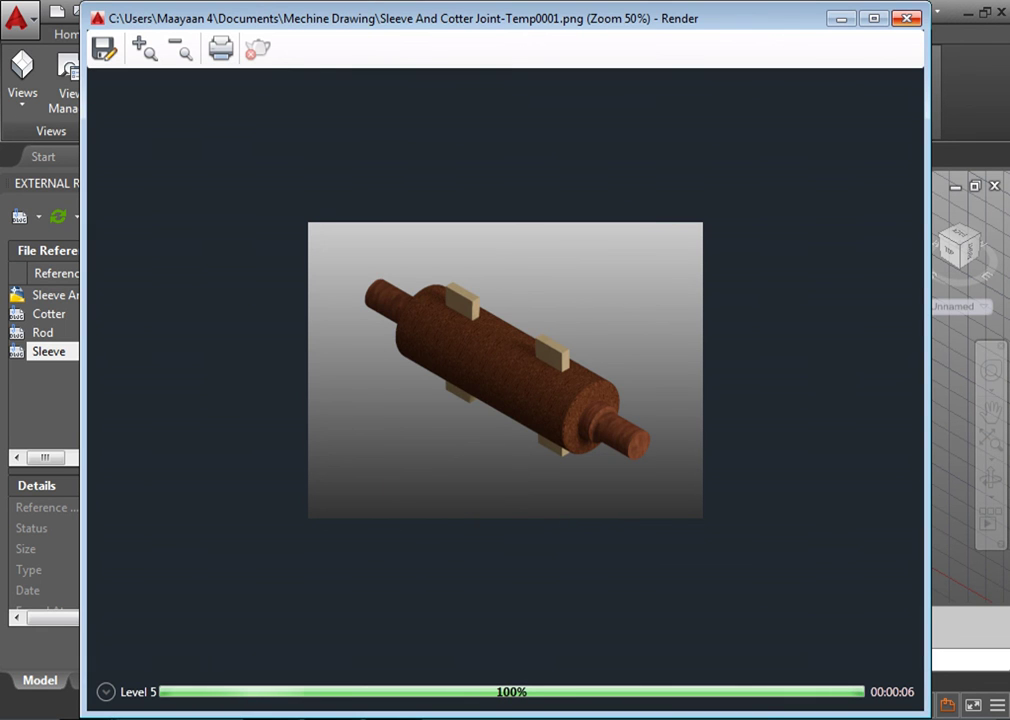
left_click(906, 18)
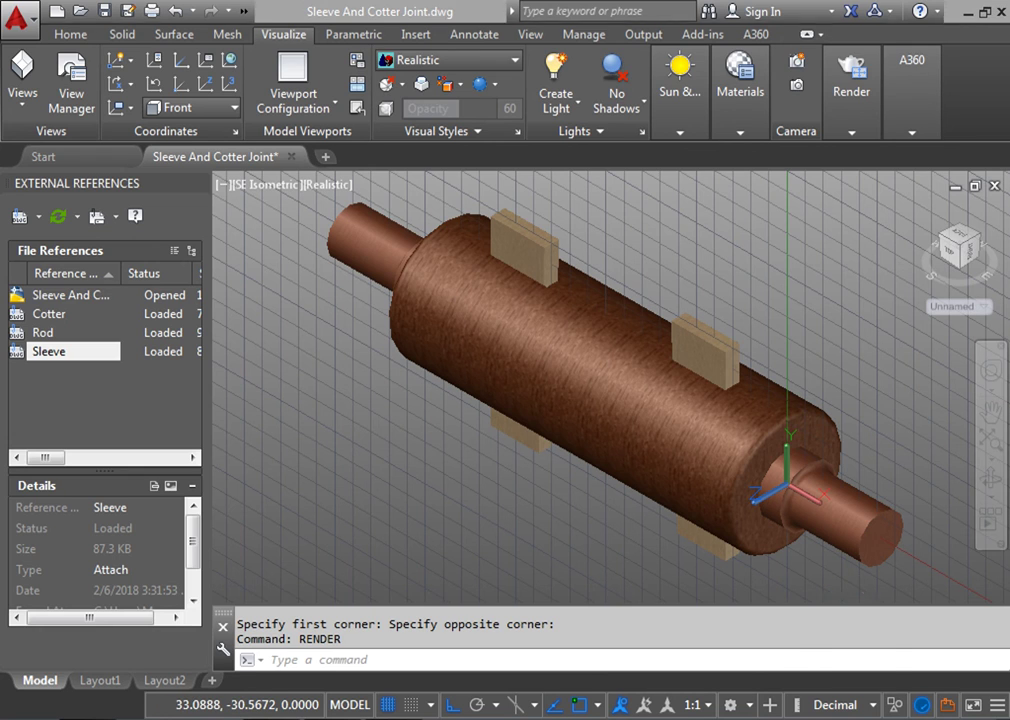